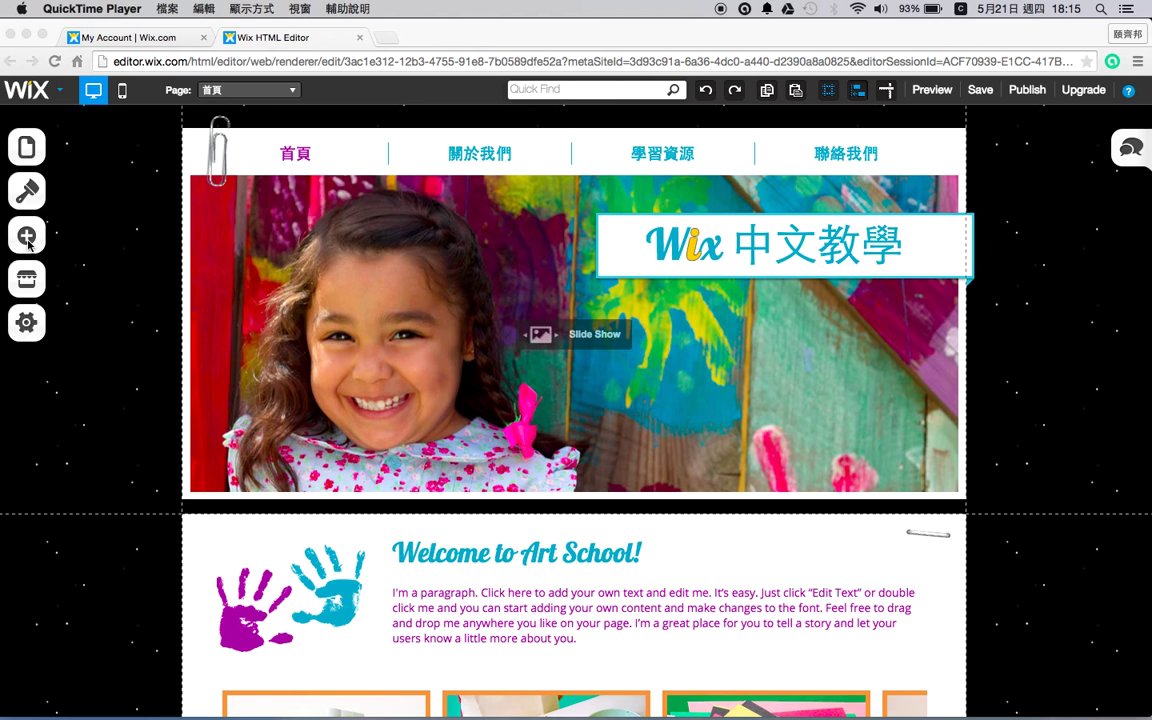
Step: Switch the editor to the 功能測試 page
{"action": "left_click", "coordinate": [28, 240]}
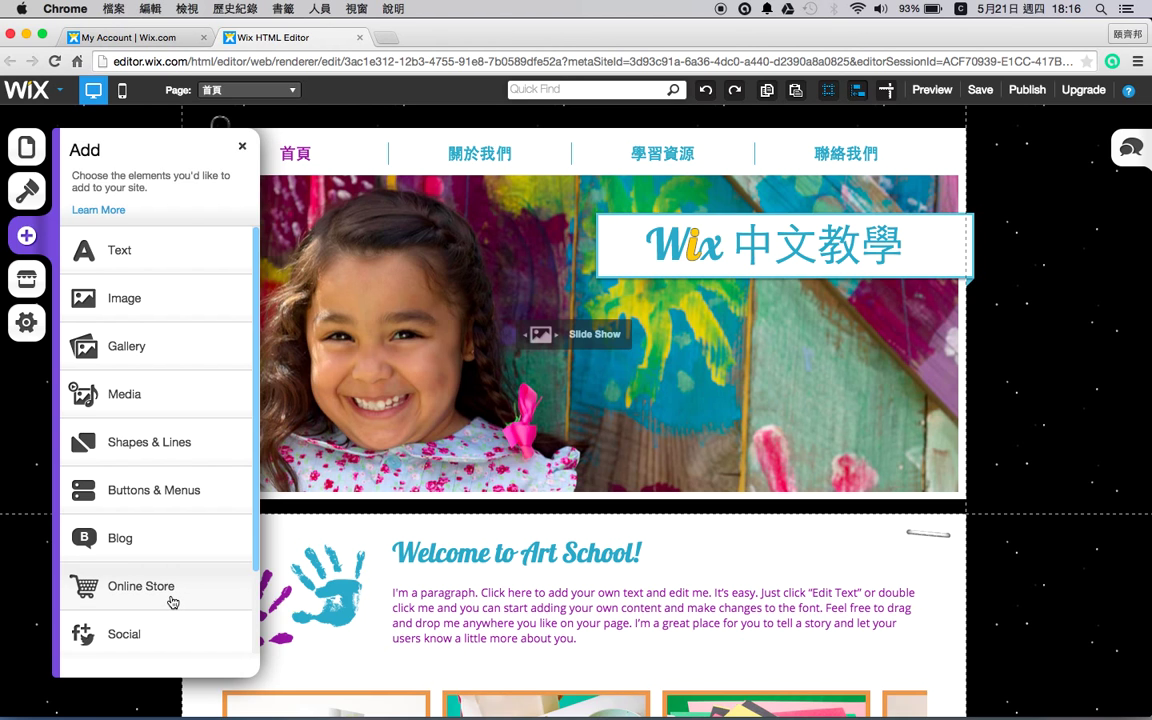
{"action": "left_click", "coordinate": [242, 146]}
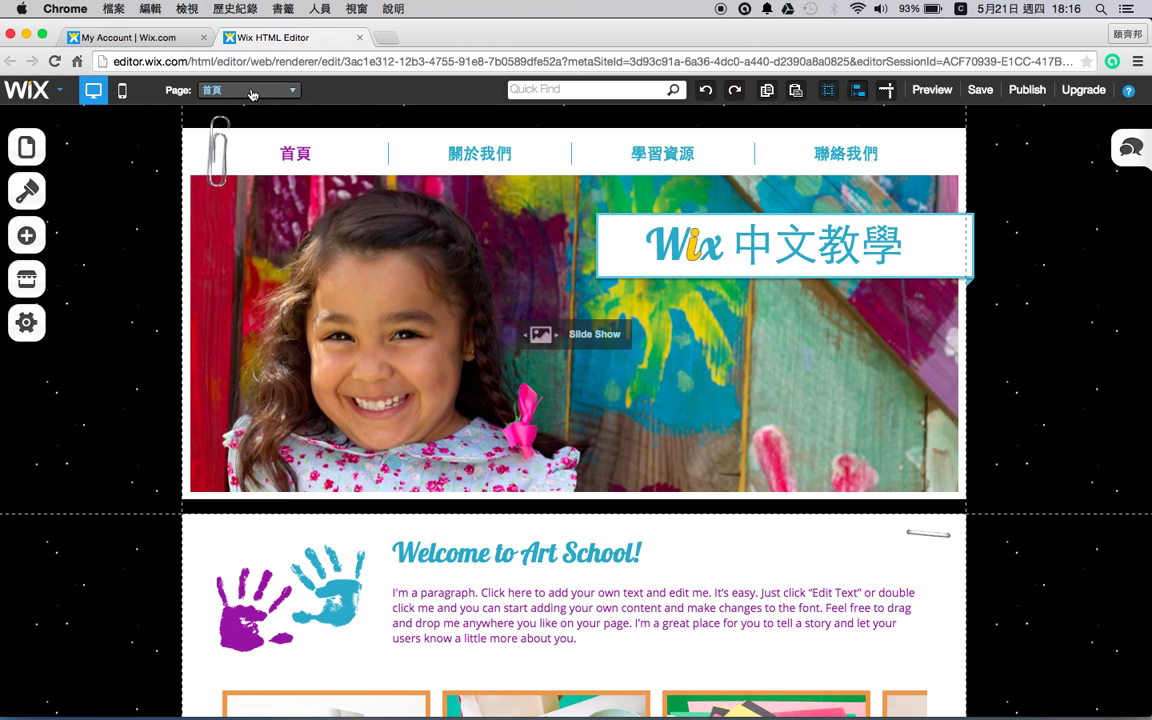
{"action": "left_click", "coordinate": [252, 94]}
{"action": "left_click", "coordinate": [251, 170]}
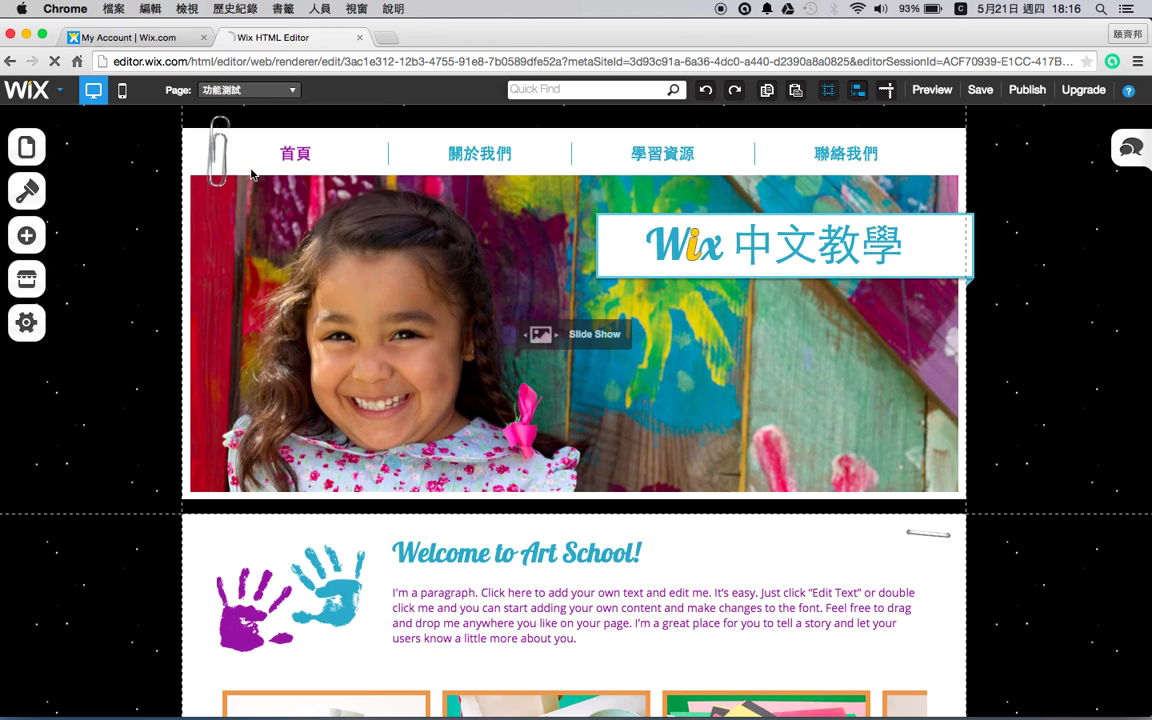
Step: Move the green speech-bubble graphic up towards the upper right corner of the page's content area
{"action": "scroll", "coordinate": [341, 521], "scroll_direction": "down", "scroll_amount": 4}
{"action": "scroll", "coordinate": [341, 521], "scroll_direction": "down", "scroll_amount": 1}
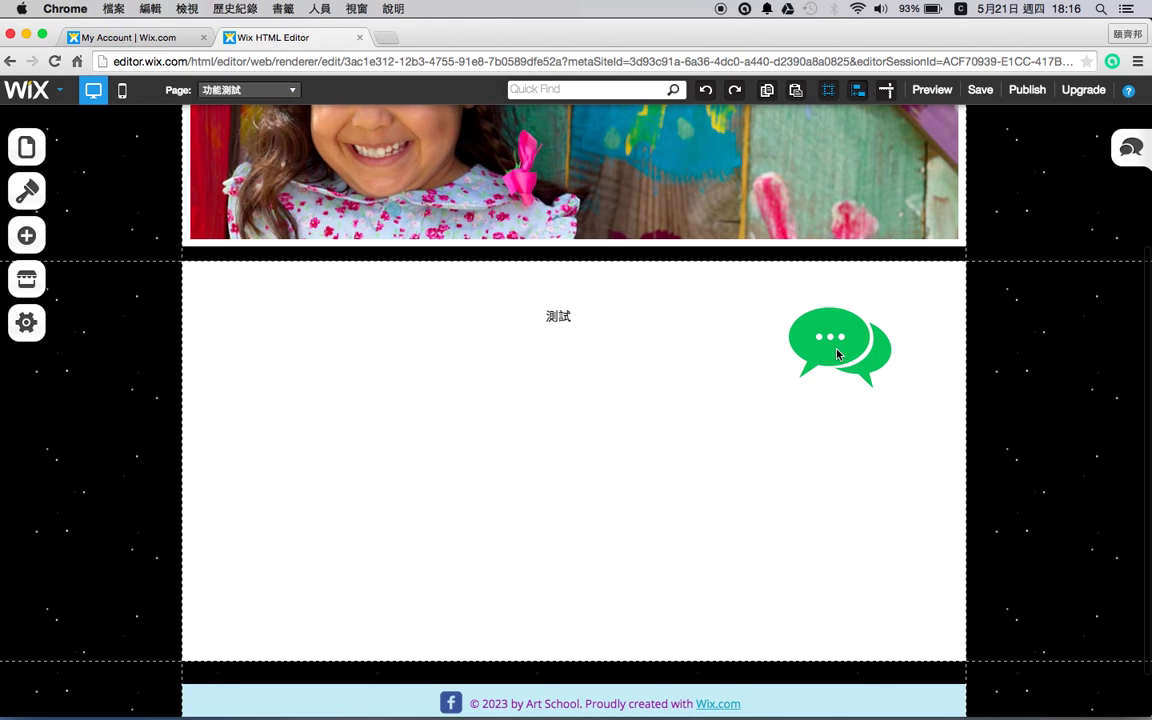
{"action": "left_click", "coordinate": [838, 354]}
{"action": "left_click_drag", "start_coordinate": [838, 350], "coordinate": [886, 318]}
Step: Shrink the height of the HTML box holding the scrolling 測試 text so it forms a short strip beside the speech bubbles
{"action": "left_click", "coordinate": [630, 391]}
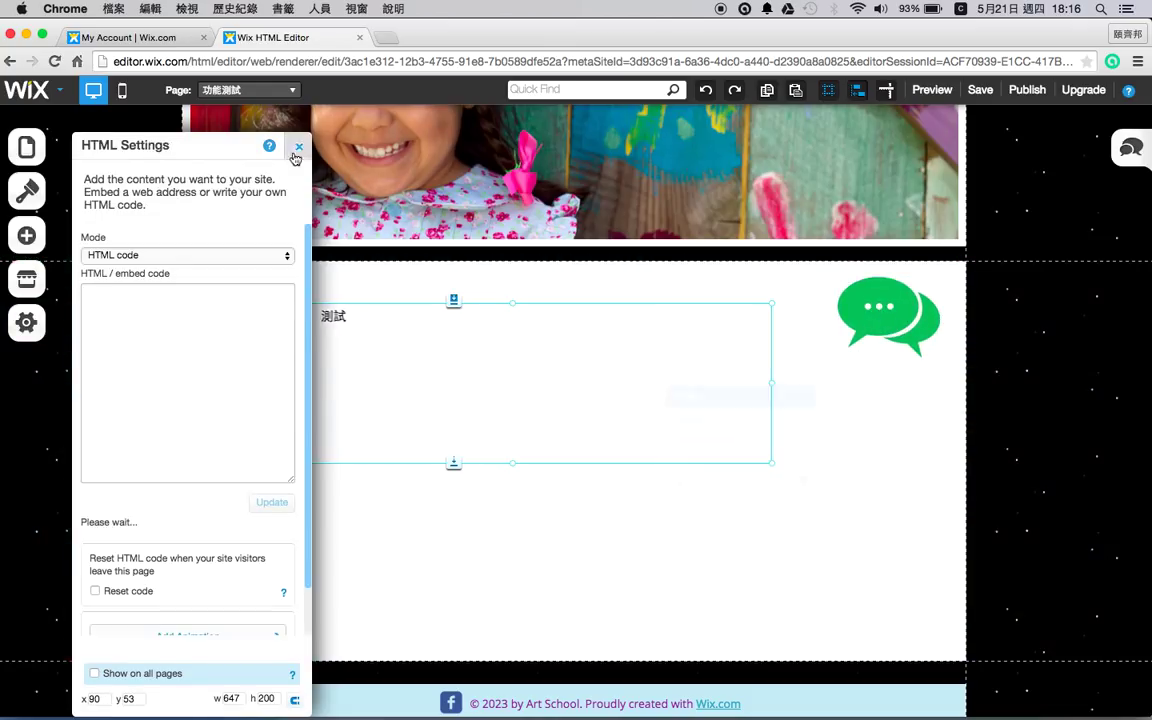
{"action": "left_click", "coordinate": [298, 148]}
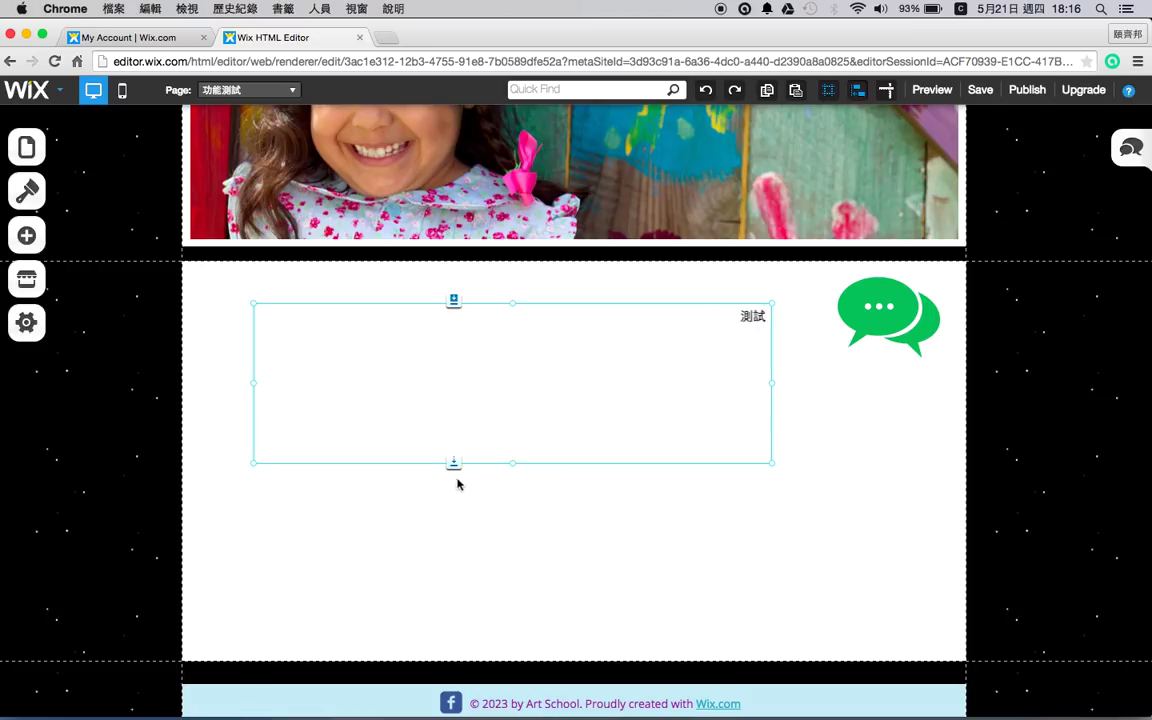
{"action": "left_click_drag", "start_coordinate": [509, 463], "coordinate": [508, 358]}
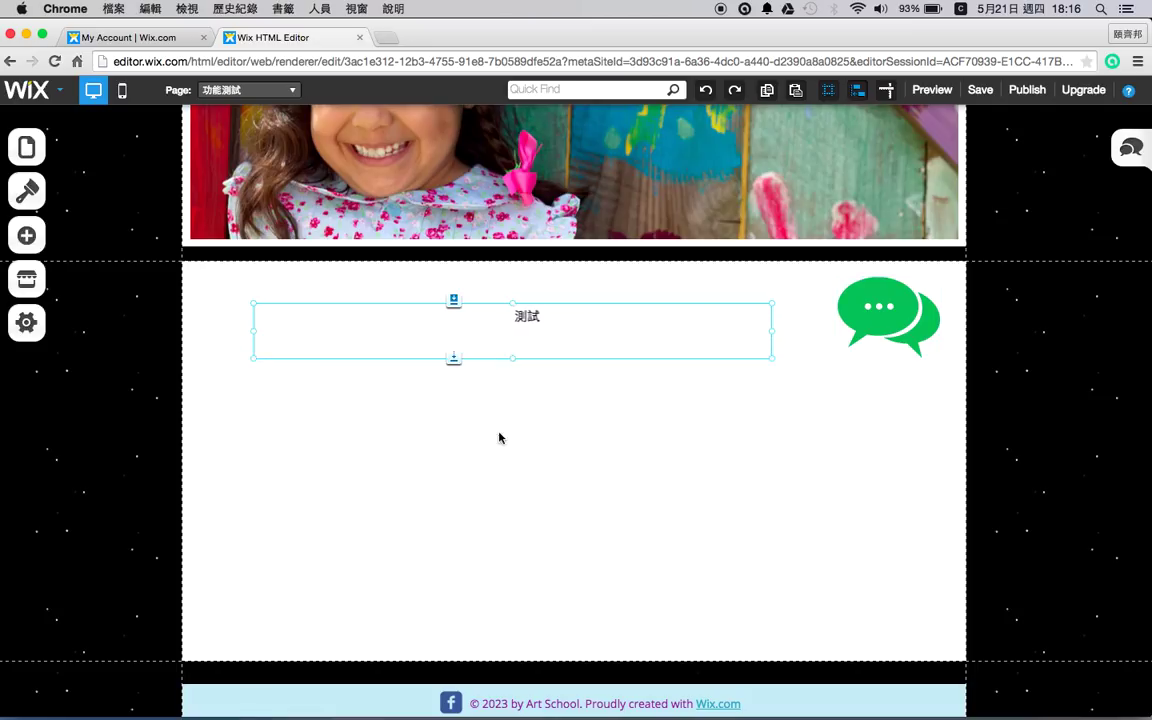
{"action": "left_click", "coordinate": [499, 438]}
Step: Add a Product Gallery from the Online Store elements to the page
{"action": "scroll", "coordinate": [499, 432], "scroll_direction": "down", "scroll_amount": 1}
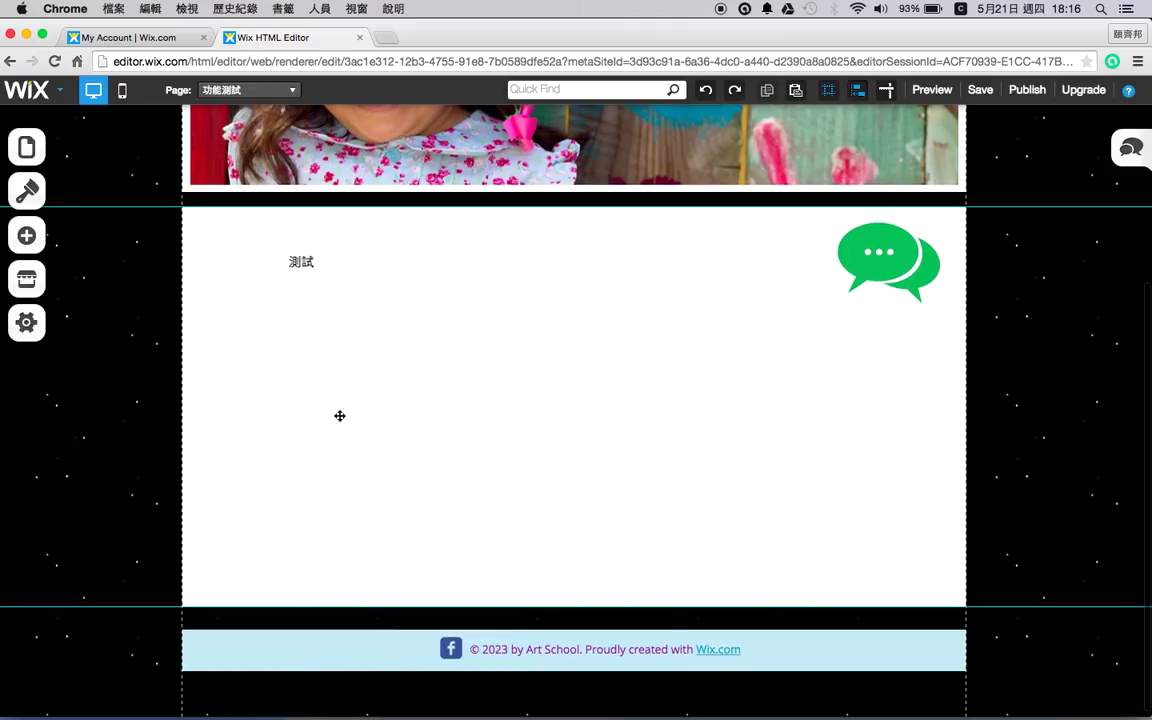
{"action": "left_click", "coordinate": [27, 240]}
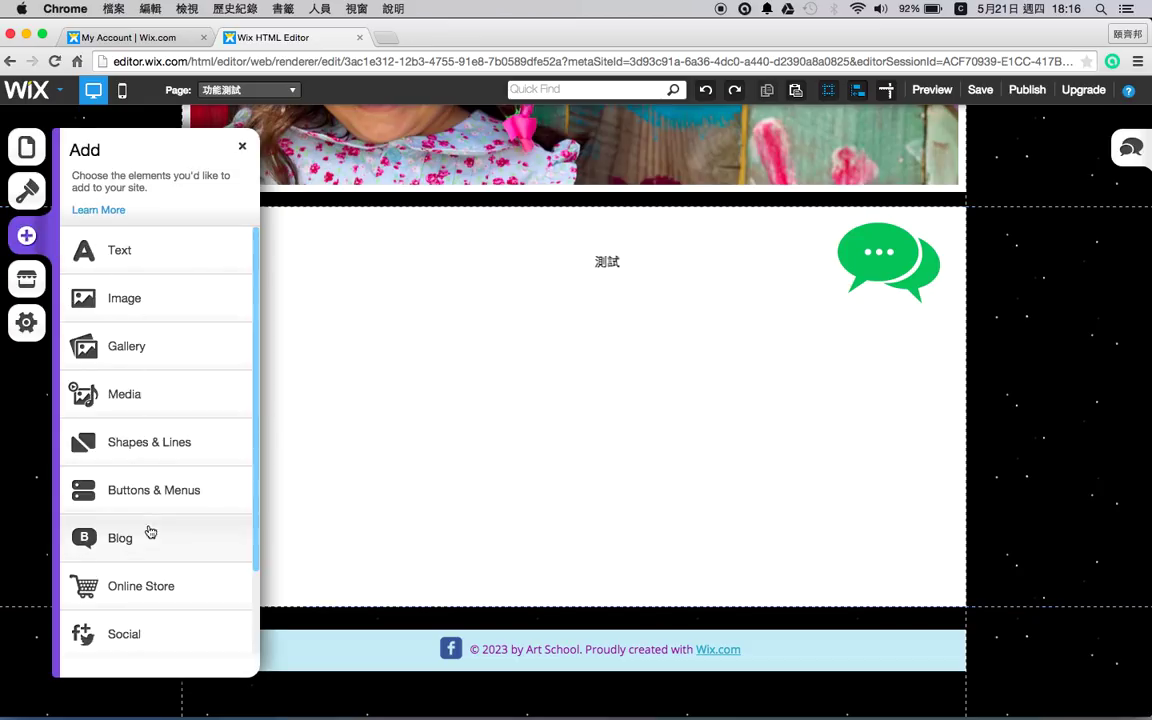
{"action": "left_click", "coordinate": [149, 571]}
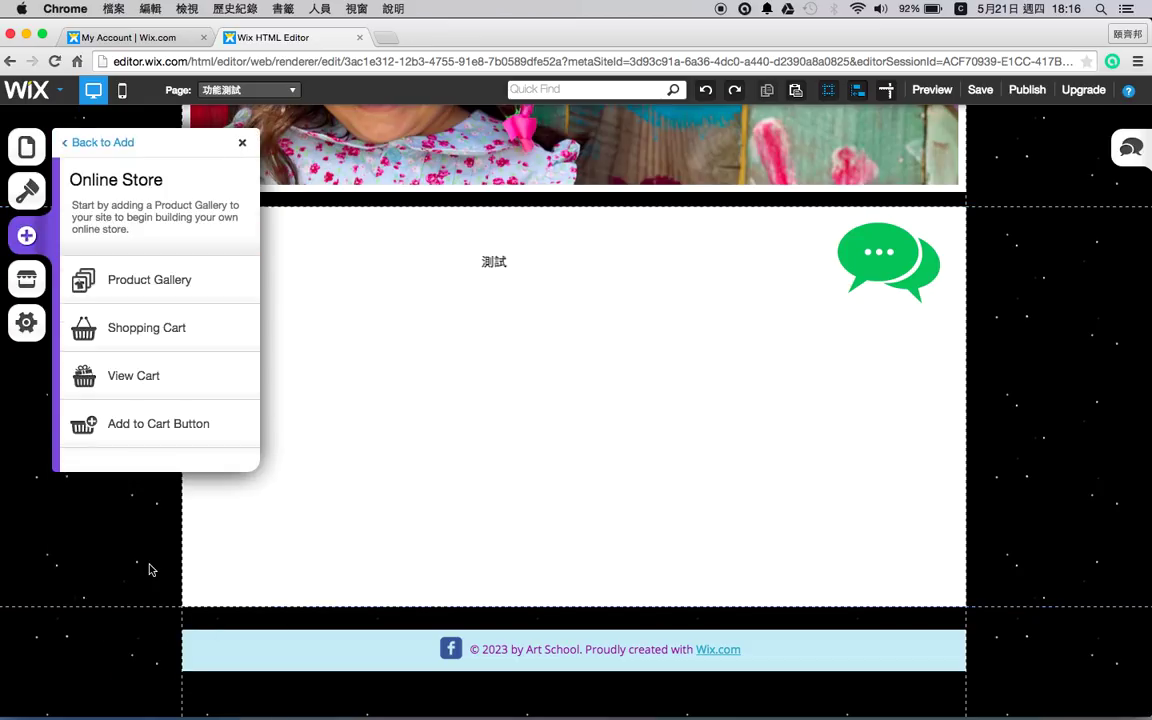
{"action": "left_click", "coordinate": [157, 283]}
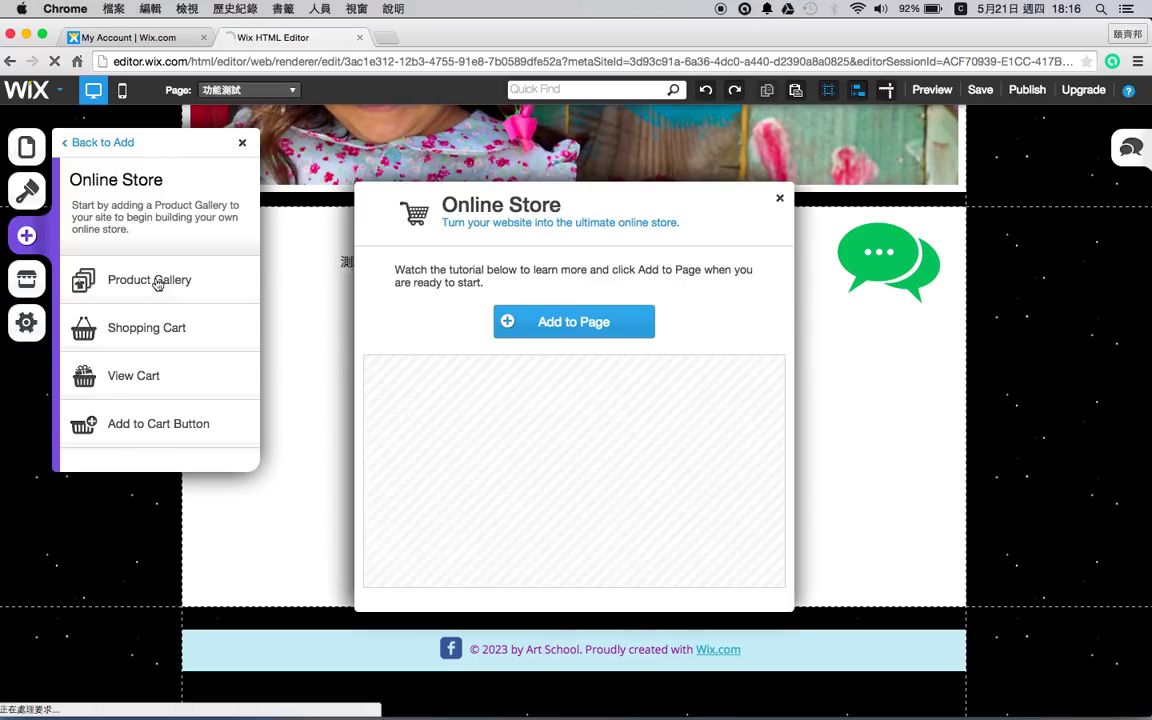
{"action": "left_click", "coordinate": [564, 322]}
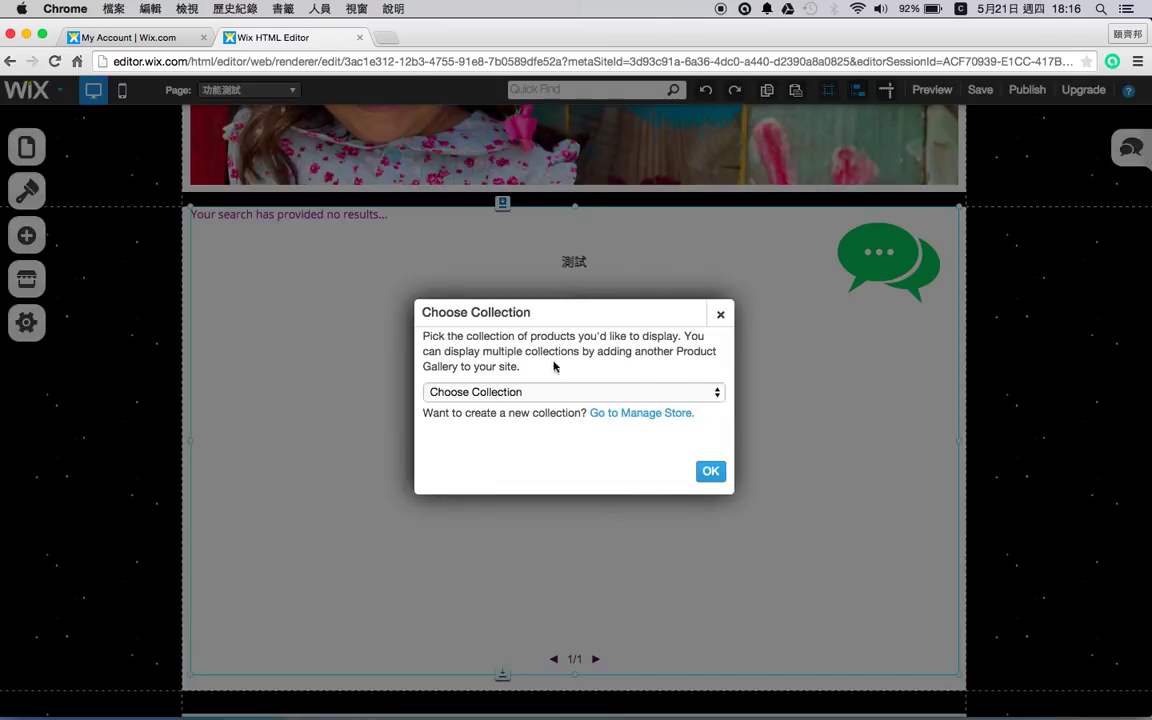
Step: Check which collections the product gallery can display, then confirm the dialog without picking one
{"action": "left_click", "coordinate": [511, 393]}
{"action": "left_click", "coordinate": [511, 393]}
{"action": "left_click", "coordinate": [511, 393]}
{"action": "left_click", "coordinate": [511, 393]}
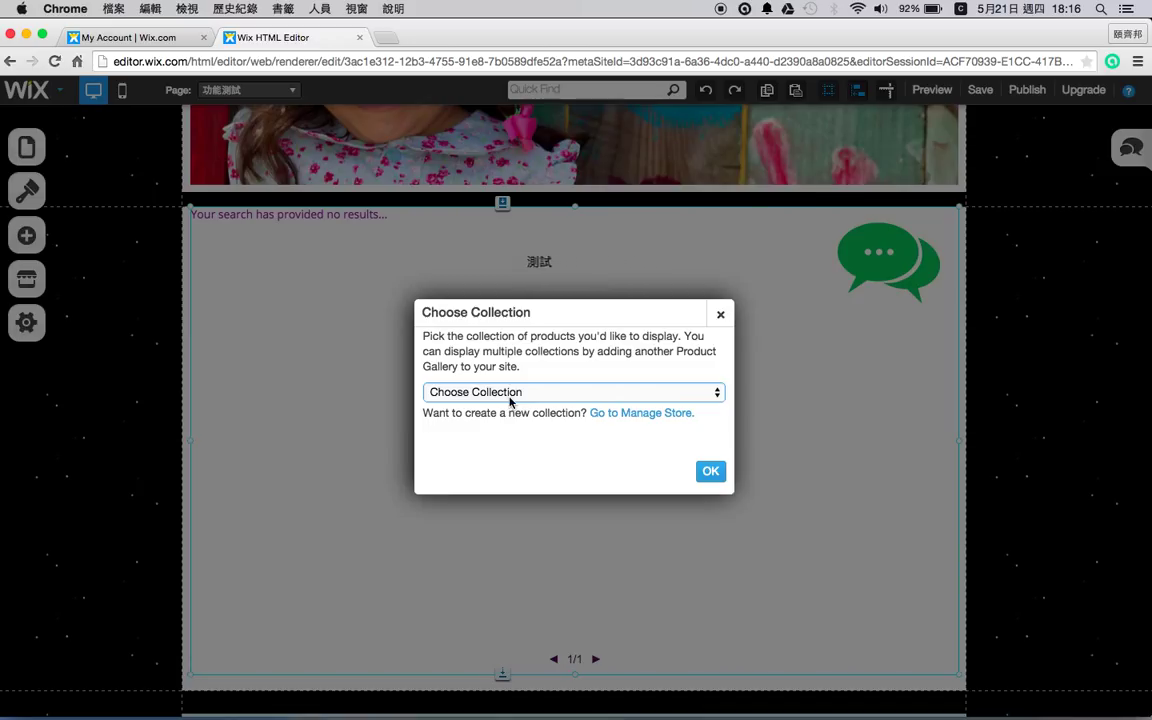
{"action": "left_click", "coordinate": [710, 473]}
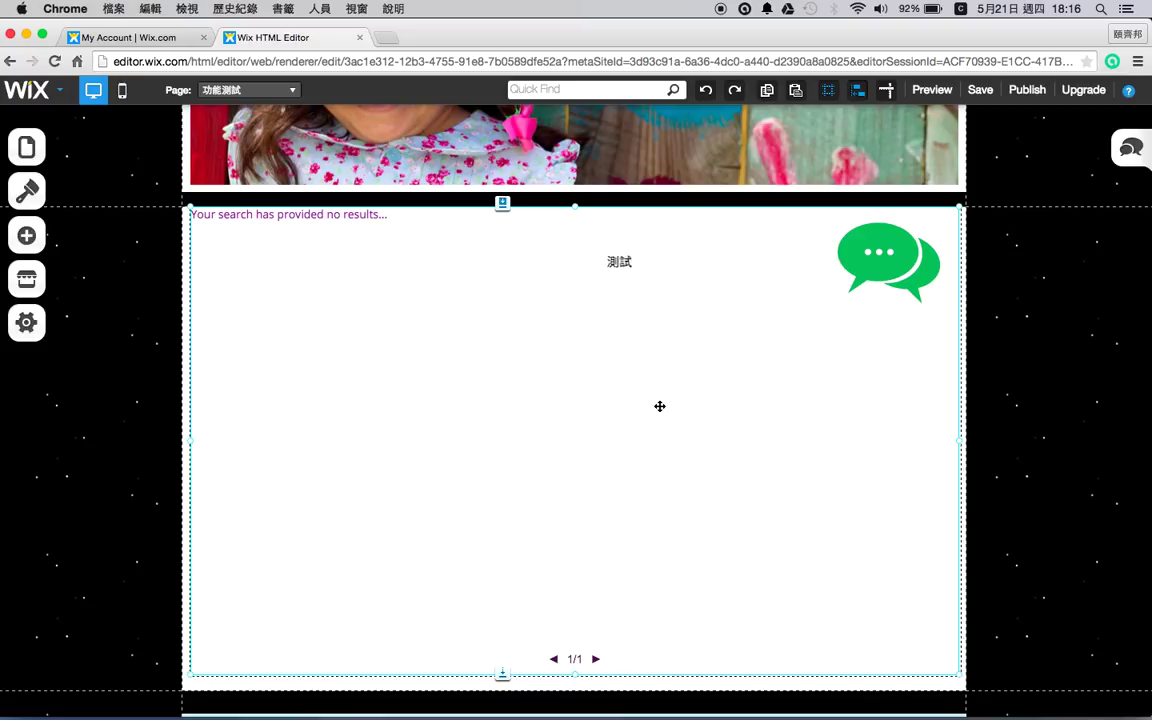
Step: Move the product gallery down so it sits below the 測試 text and the speech-bubble graphic
{"action": "left_click_drag", "start_coordinate": [640, 388], "coordinate": [596, 501]}
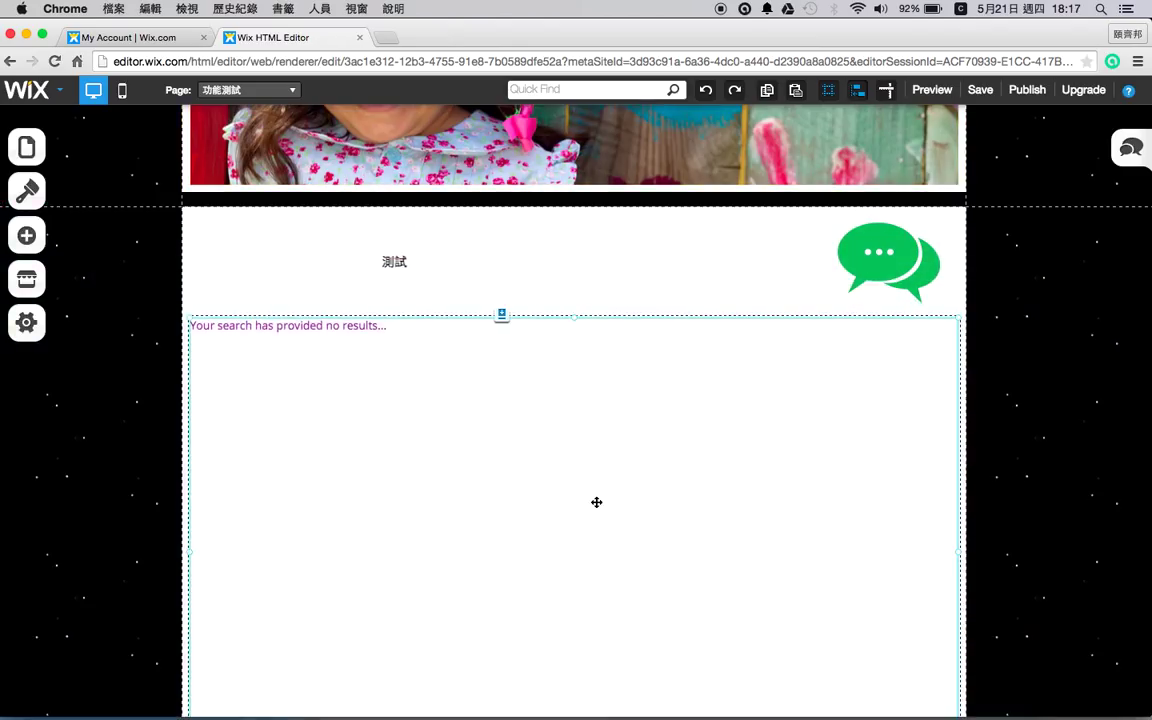
{"action": "scroll", "coordinate": [596, 501], "scroll_direction": "down", "scroll_amount": 1}
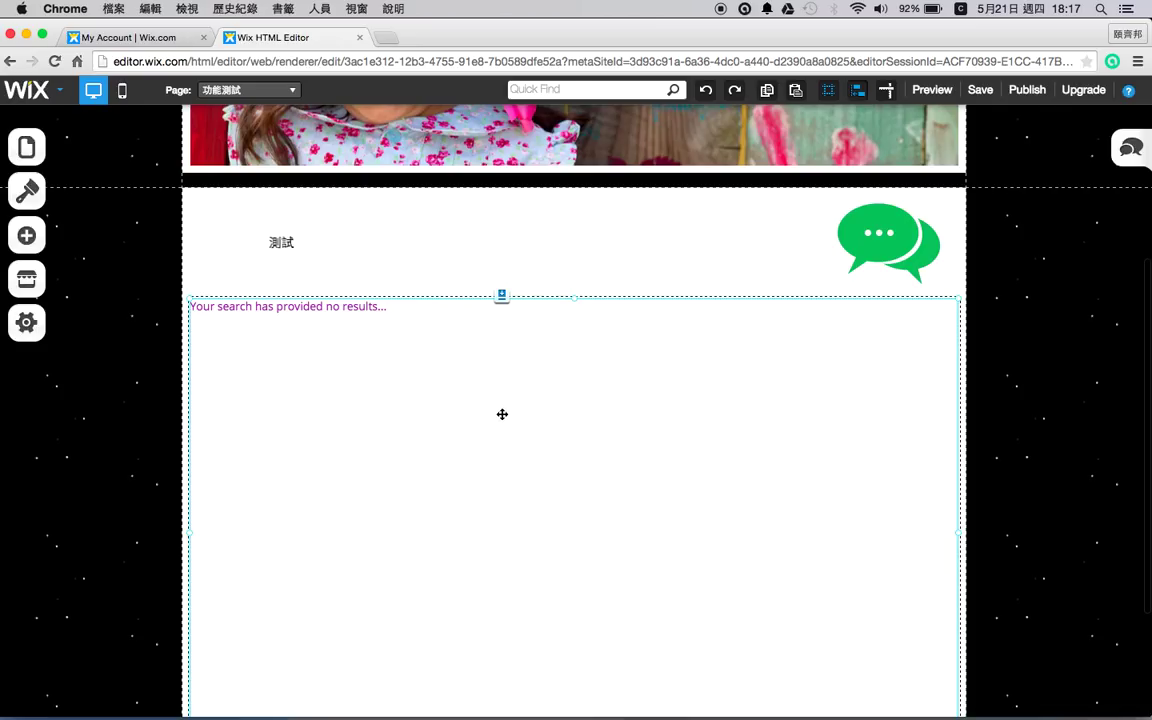
{"action": "scroll", "coordinate": [502, 414], "scroll_direction": "down", "scroll_amount": 3}
{"action": "scroll", "coordinate": [502, 414], "scroll_direction": "up", "scroll_amount": 1}
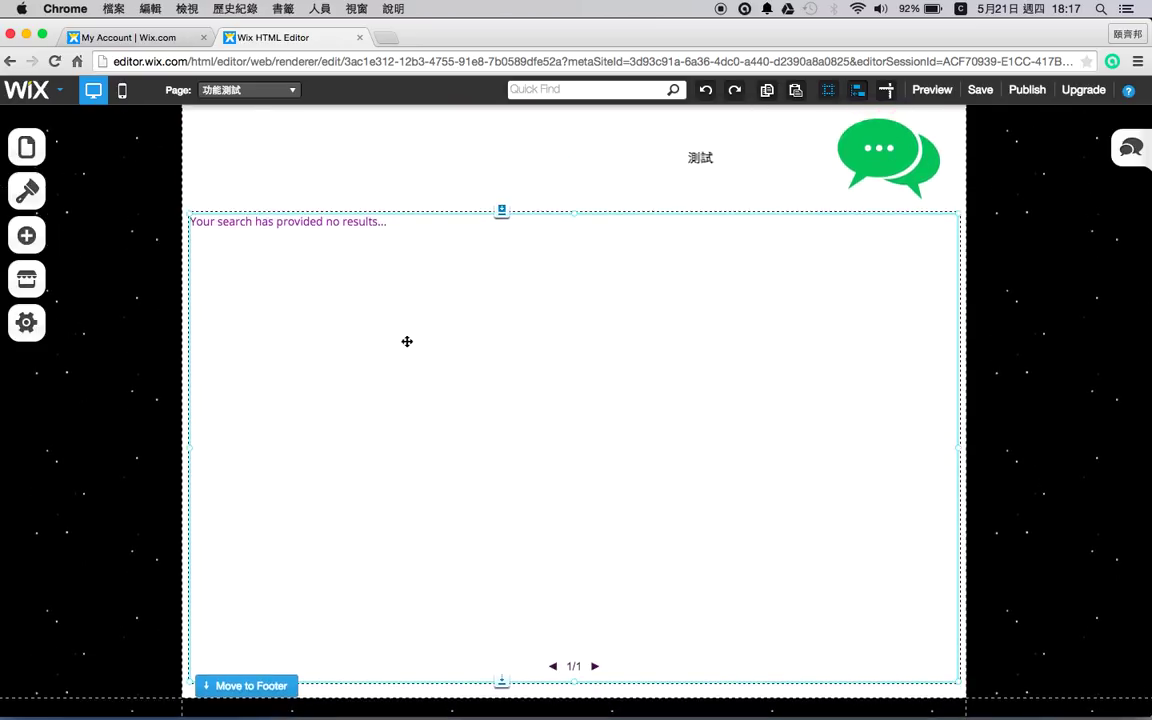
Step: Open the product gallery's store management and delete the existing Colletction collection
{"action": "left_click", "coordinate": [350, 250]}
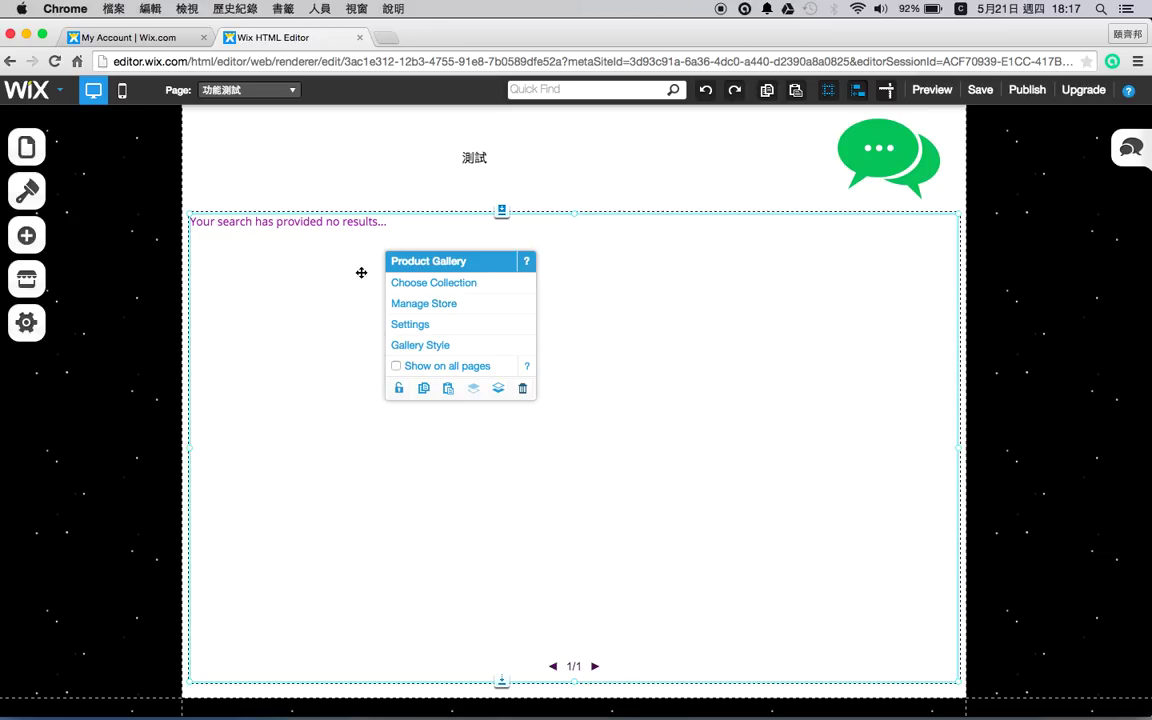
{"action": "left_click", "coordinate": [414, 311]}
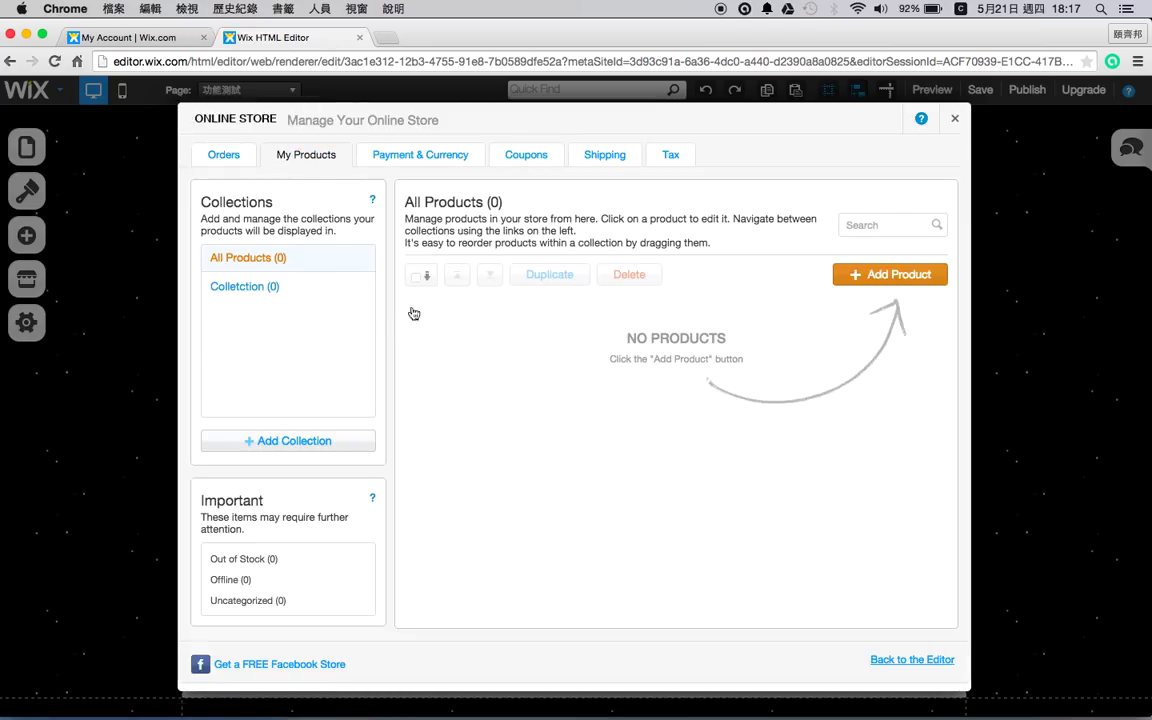
{"action": "left_click", "coordinate": [275, 286]}
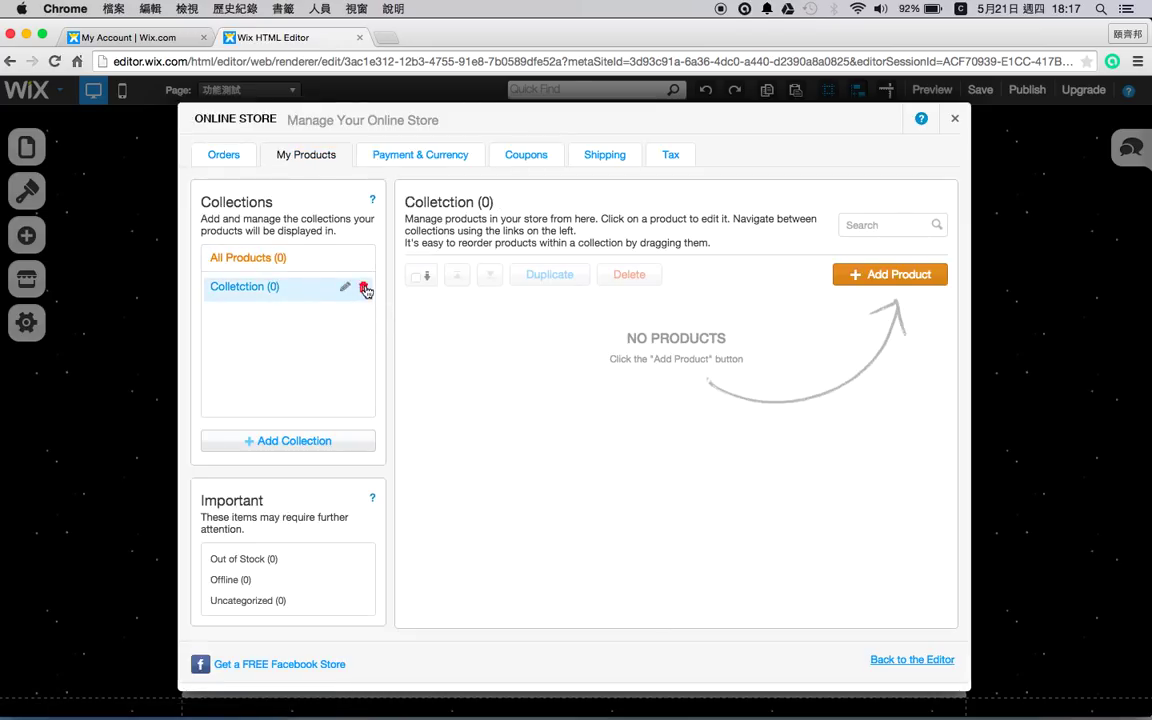
{"action": "left_click", "coordinate": [365, 290]}
{"action": "left_click", "coordinate": [693, 444]}
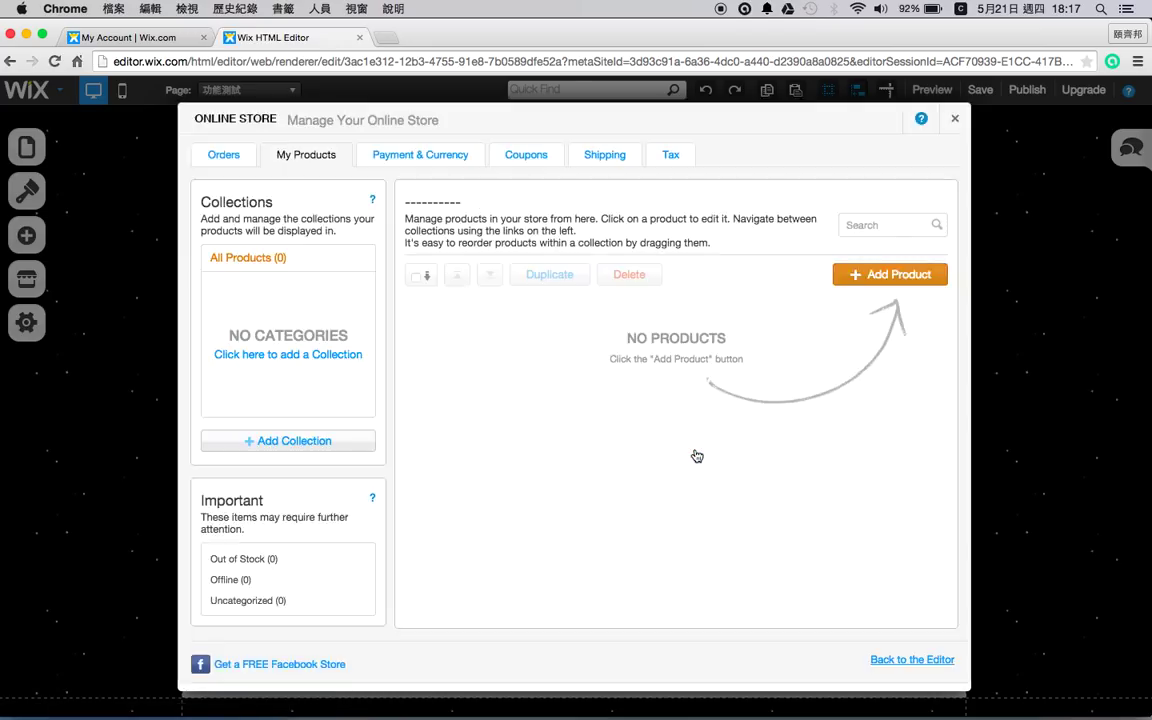
Step: Add two product collections named 全部商品 and A類商品
{"action": "left_click", "coordinate": [310, 442]}
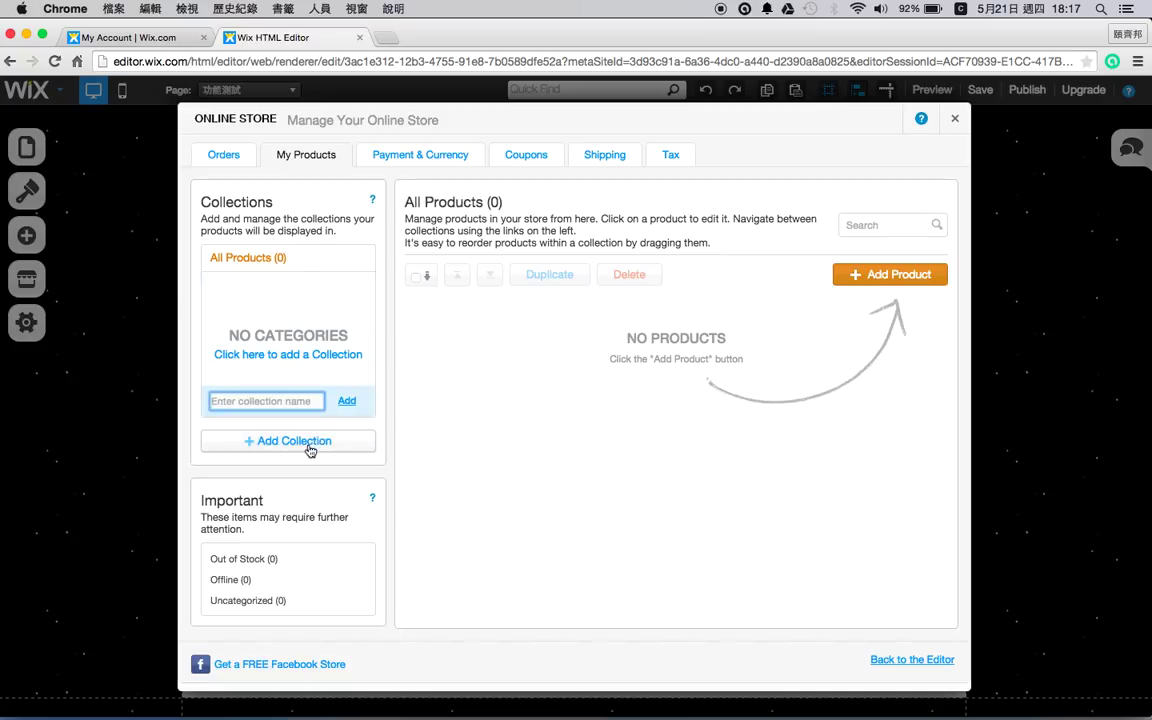
{"action": "type", "text": "全部"}
{"action": "key", "text": "Return"}
{"action": "type", "text": "商品"}
{"action": "left_click", "coordinate": [346, 401]}
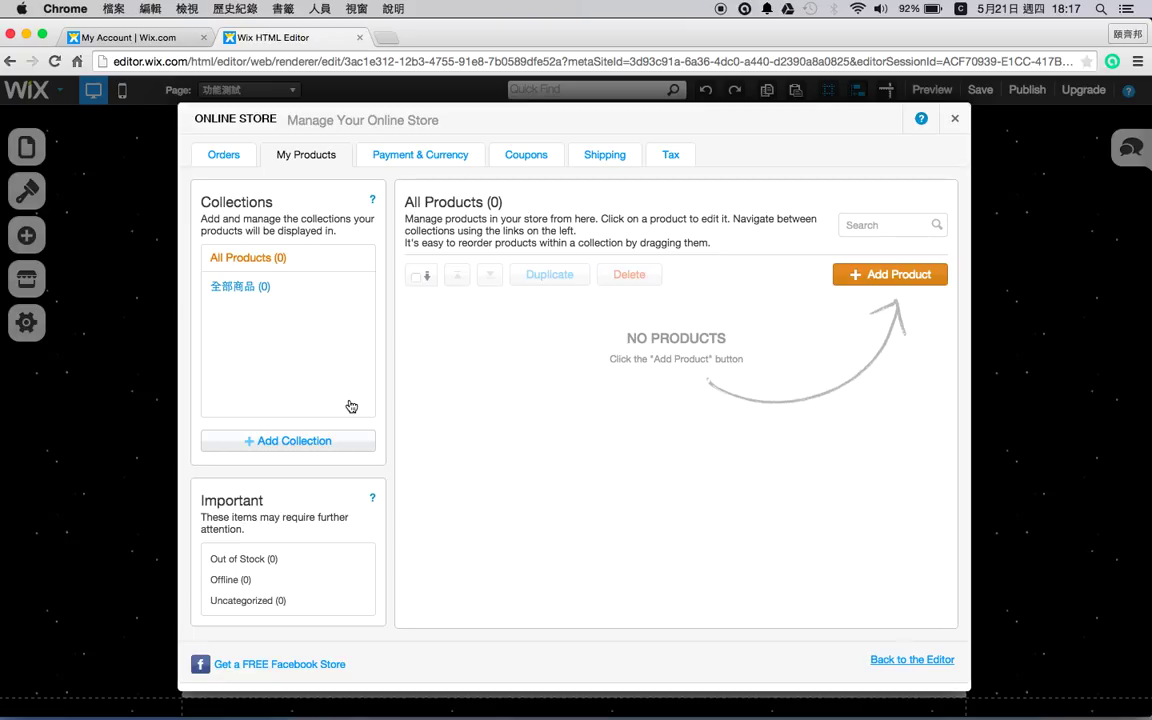
{"action": "left_click", "coordinate": [301, 441]}
{"action": "type", "text": "A"}
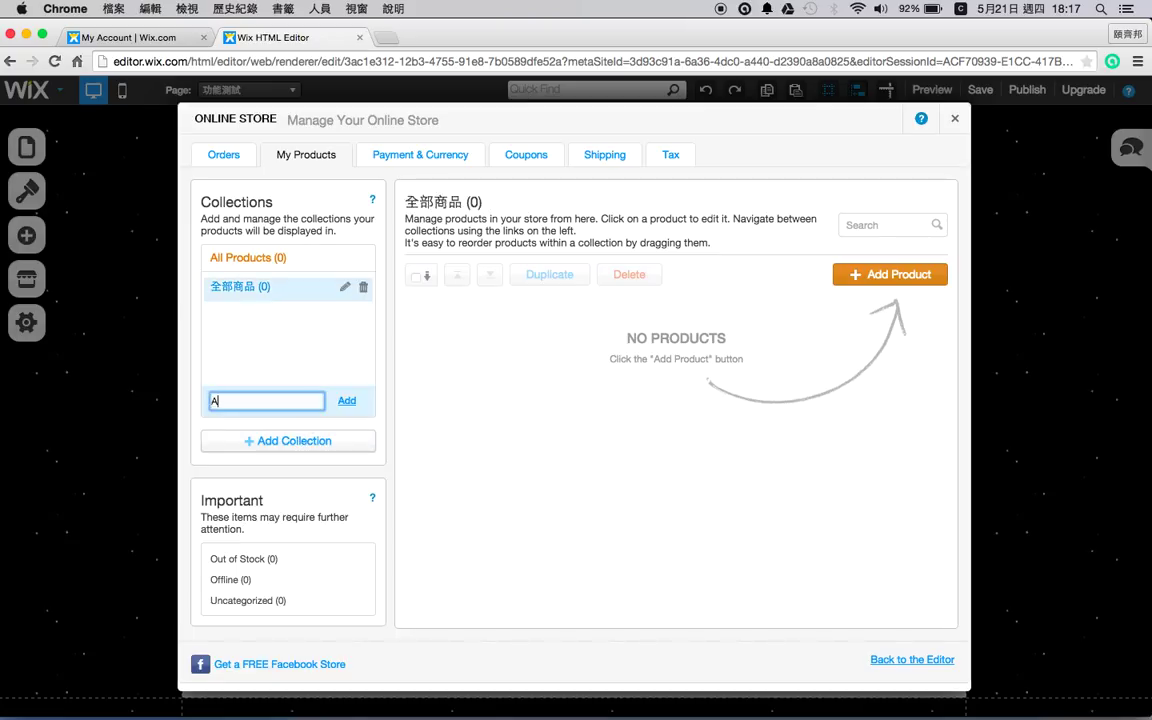
{"action": "type", "text": "類商品"}
{"action": "left_click", "coordinate": [346, 401]}
Step: Add two more product collections named B類商品 and C類商品
{"action": "left_click", "coordinate": [325, 441]}
{"action": "type", "text": "B"}
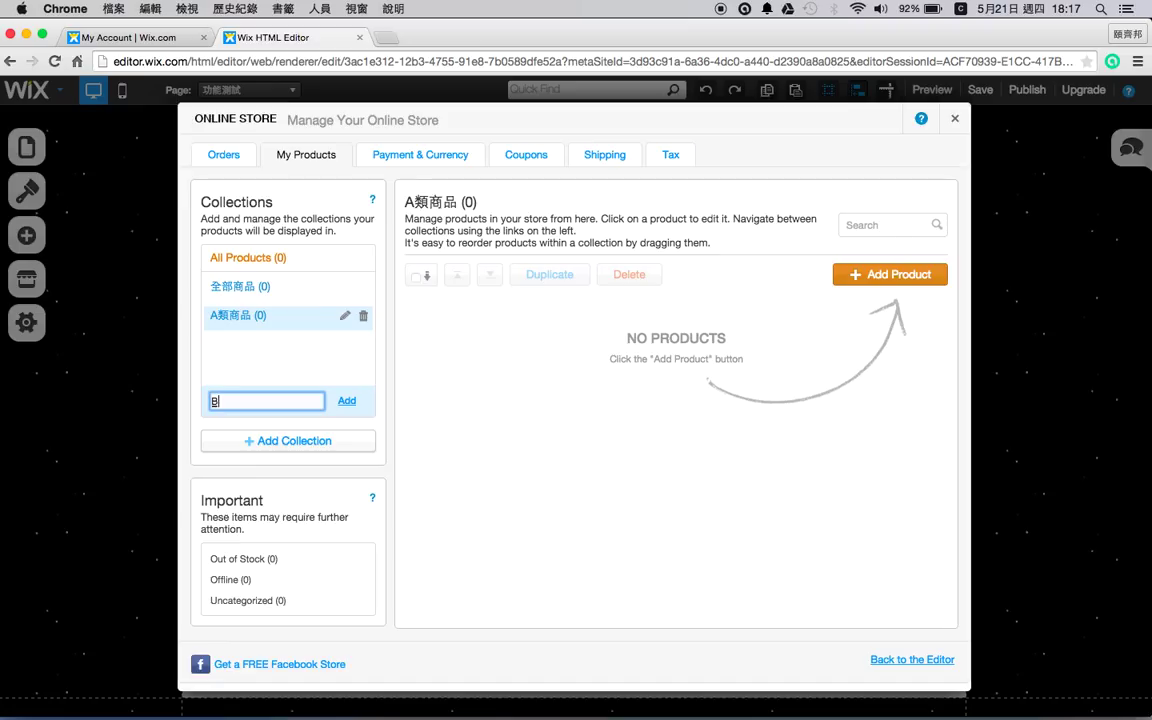
{"action": "type", "text": "類商品"}
{"action": "key", "text": "Return"}
{"action": "left_click", "coordinate": [324, 442]}
{"action": "type", "text": "c"}
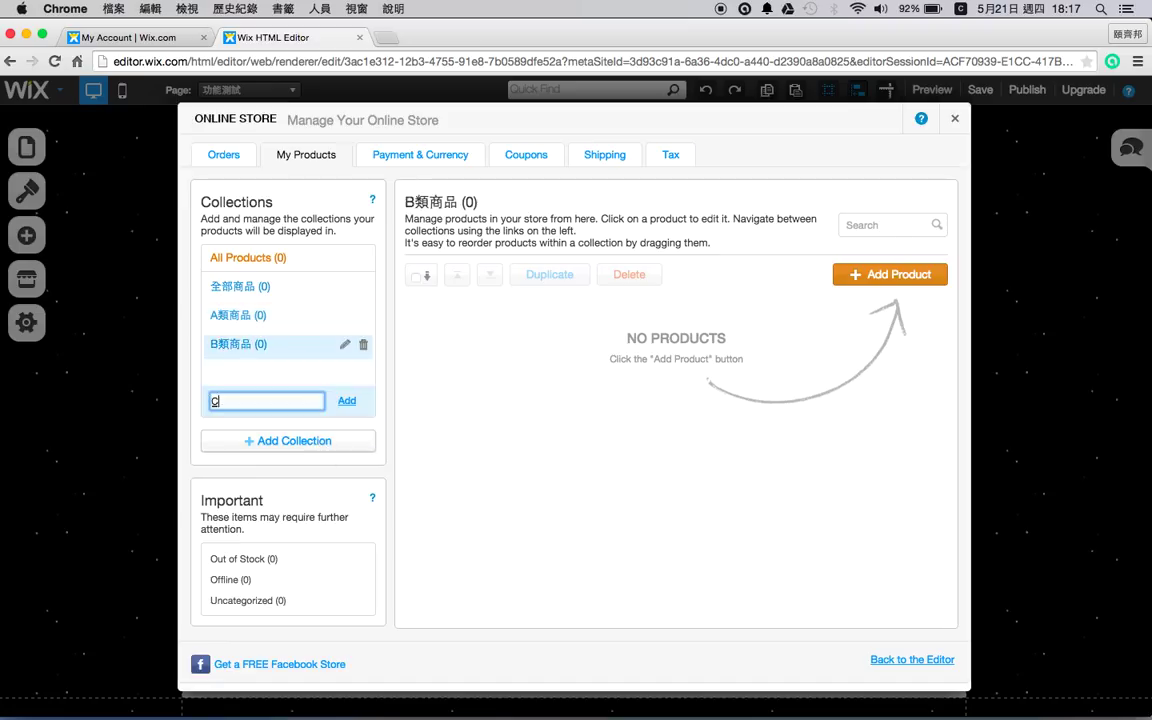
{"action": "type", "text": "類商品"}
{"action": "key", "text": "Return"}
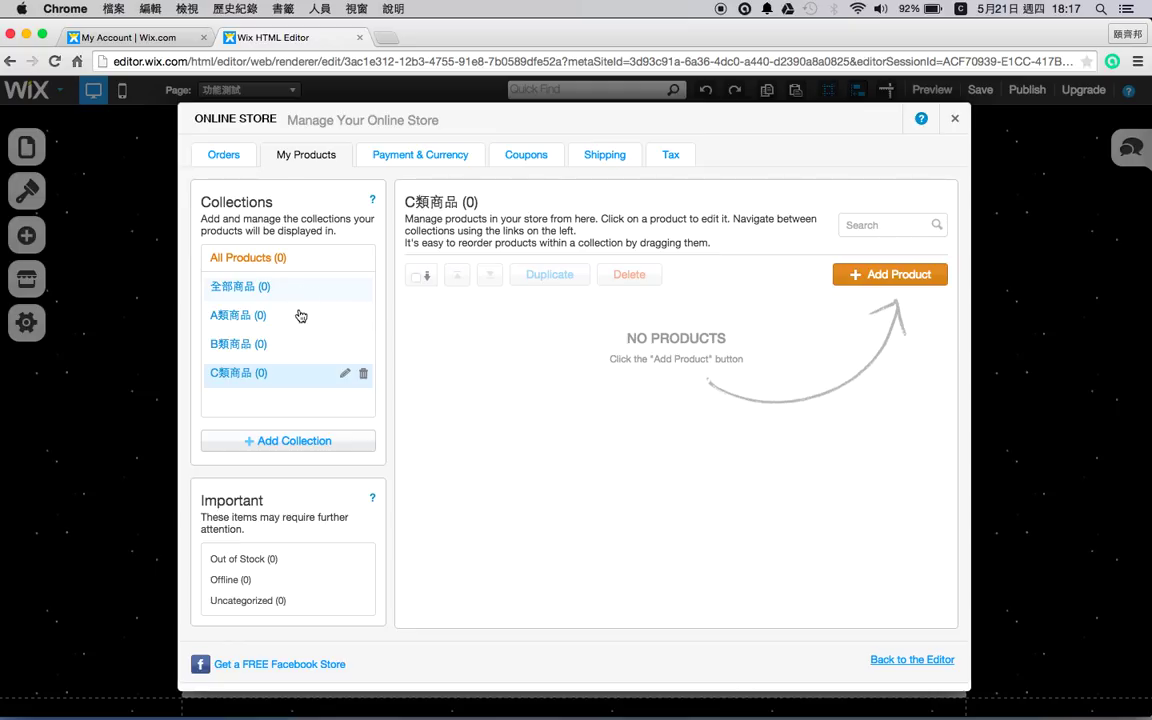
Step: Start a new product in the A類商品 collection with the title A01商品測試 and a price of 1,000
{"action": "left_click", "coordinate": [299, 316]}
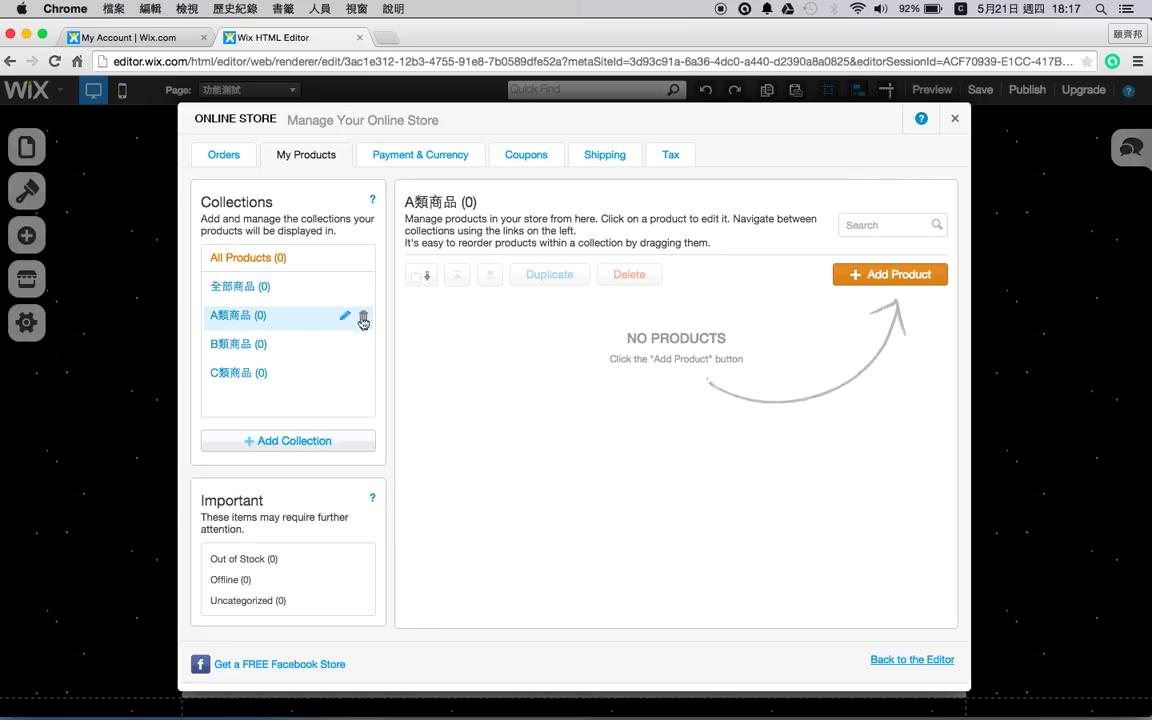
{"action": "left_click", "coordinate": [876, 277]}
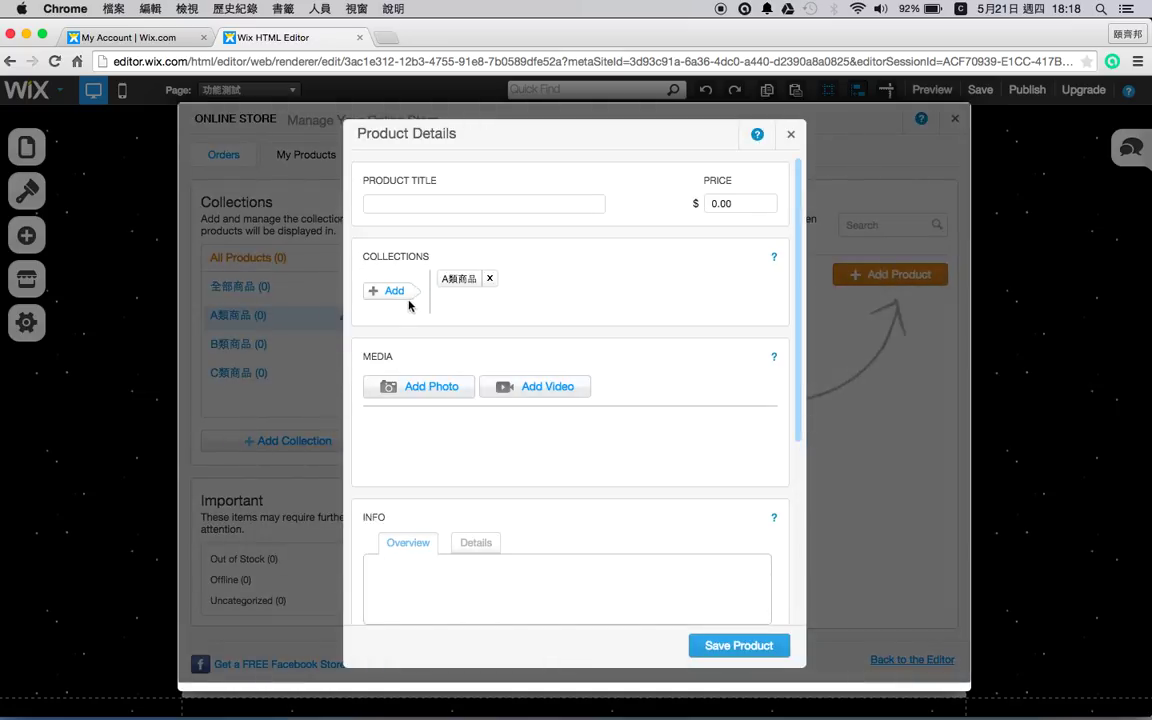
{"action": "left_click", "coordinate": [423, 206]}
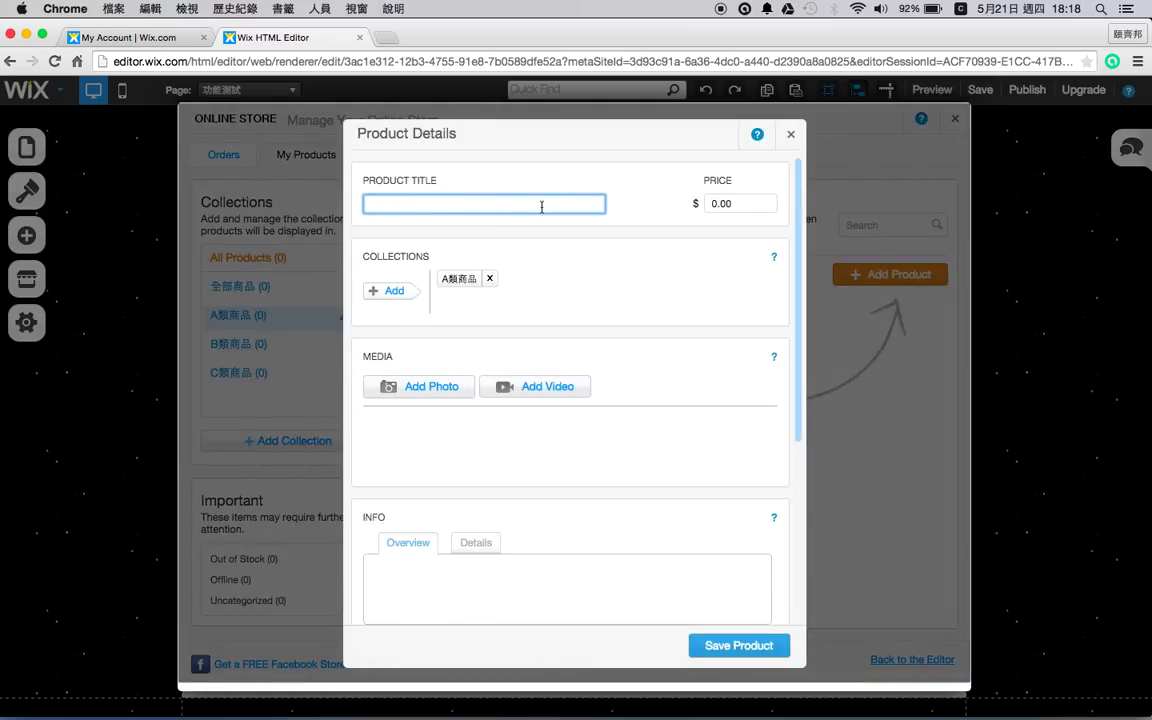
{"action": "left_click", "coordinate": [739, 206]}
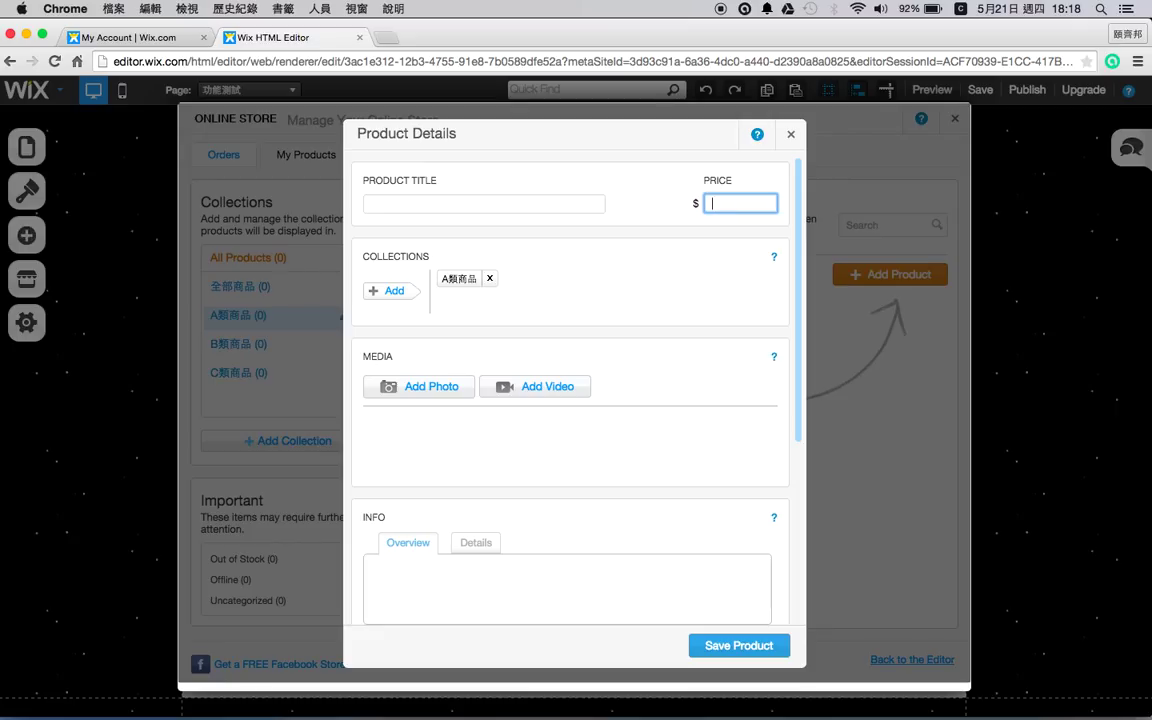
{"action": "type", "text": "10000"}
{"action": "left_click", "coordinate": [404, 195]}
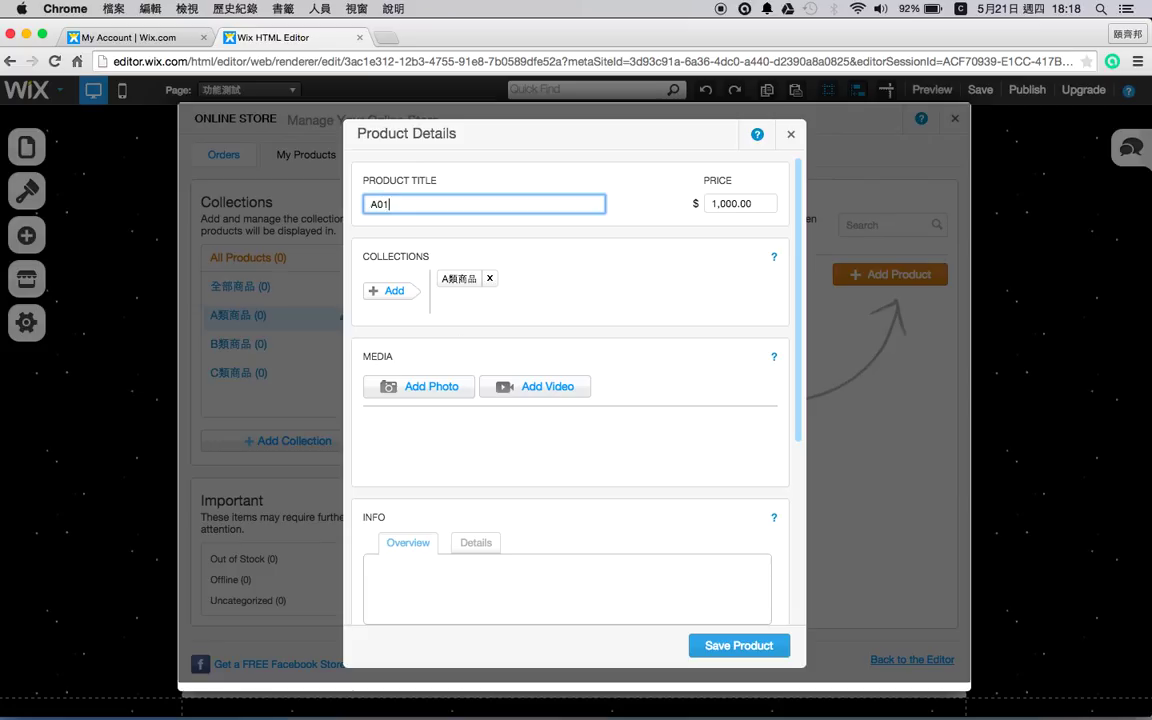
{"action": "type", "text": "測試"}
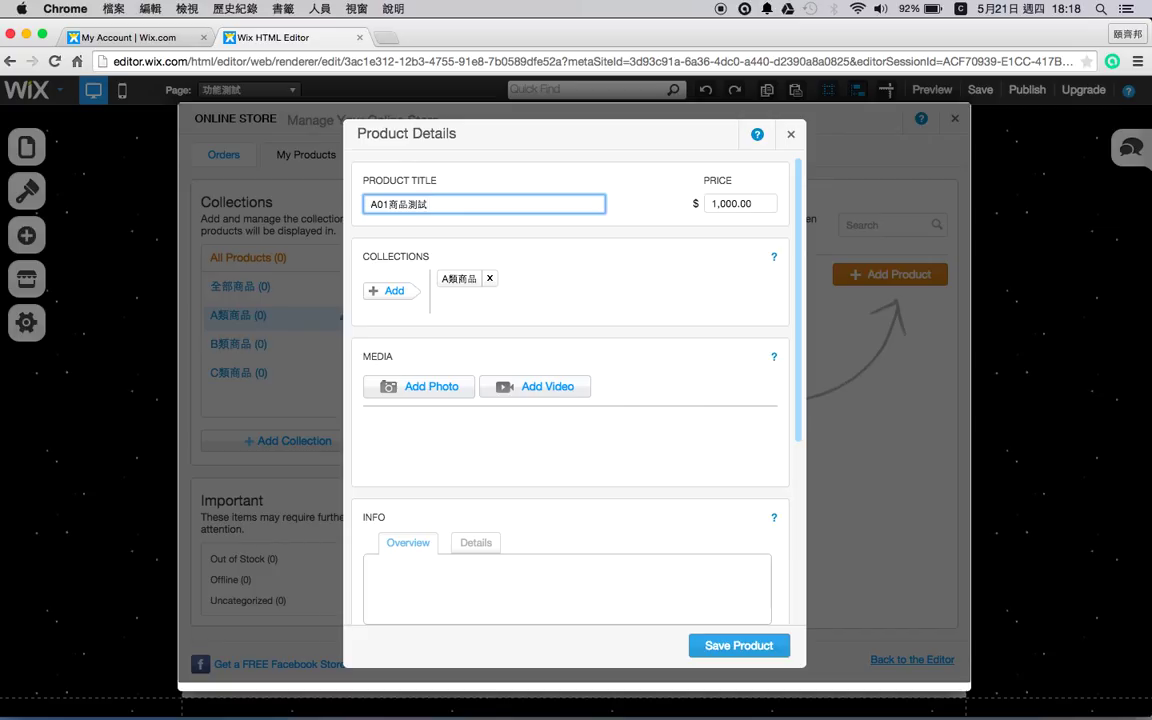
Step: Add the photo a001.jpg from the wix-ch image folder to the A01商品測試 product
{"action": "left_click", "coordinate": [432, 390]}
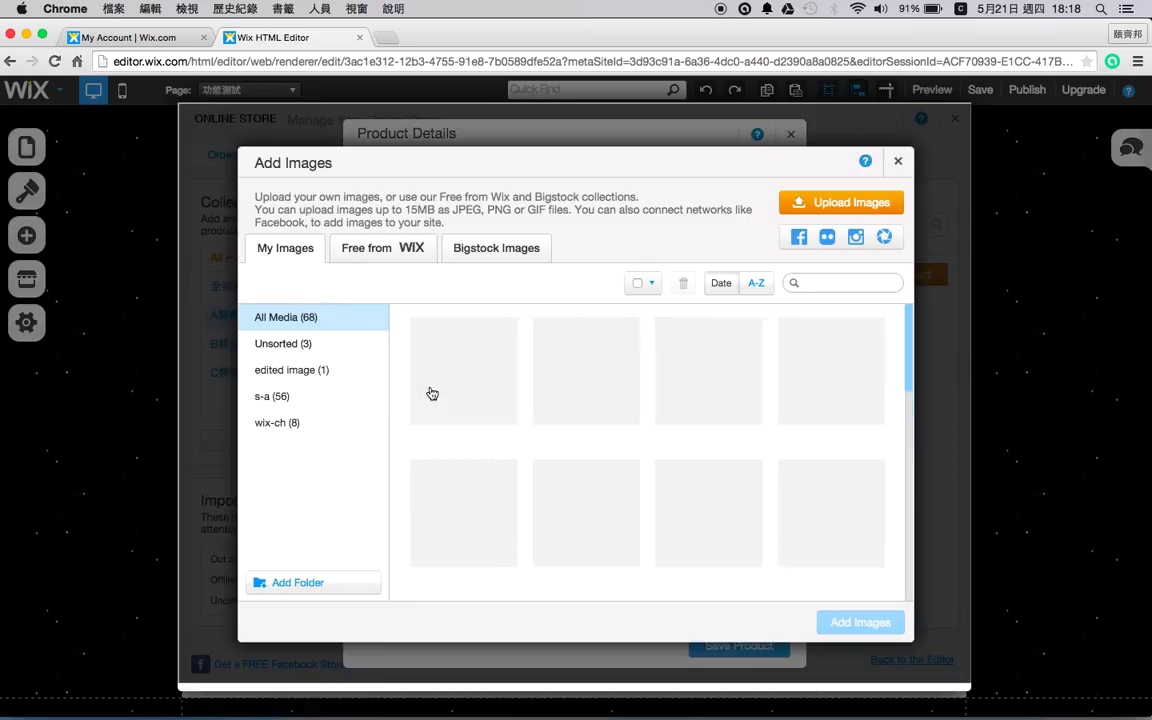
{"action": "left_click", "coordinate": [289, 426]}
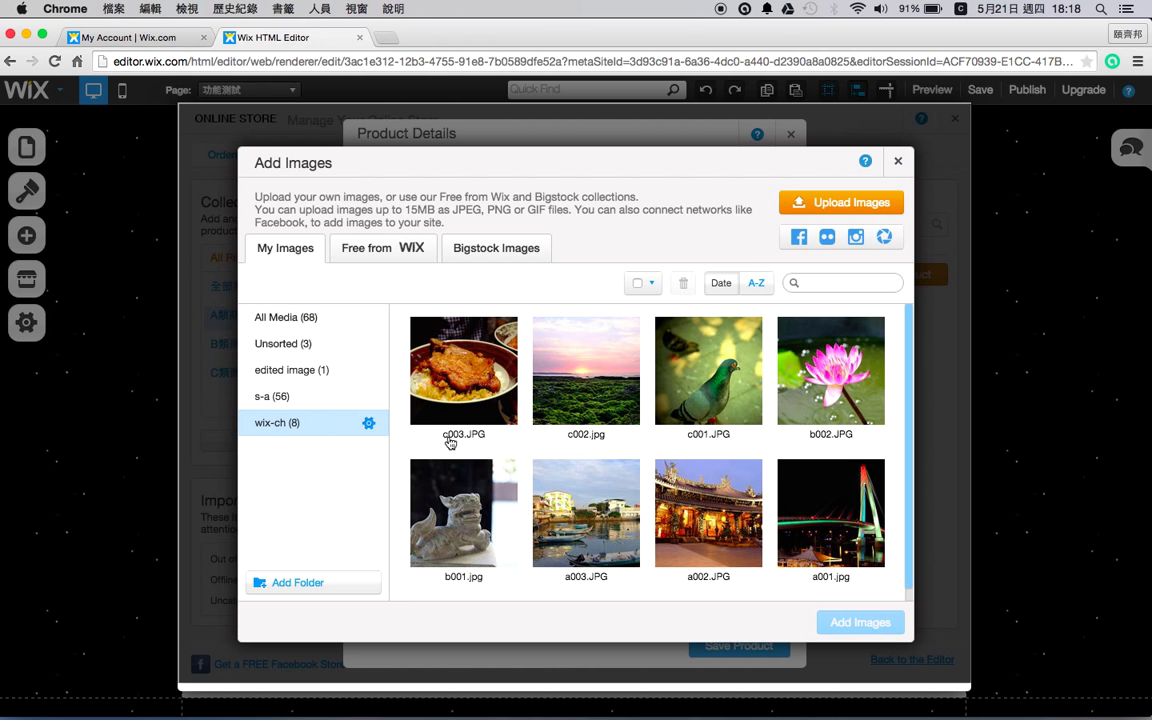
{"action": "scroll", "coordinate": [527, 470], "scroll_direction": "down", "scroll_amount": 1}
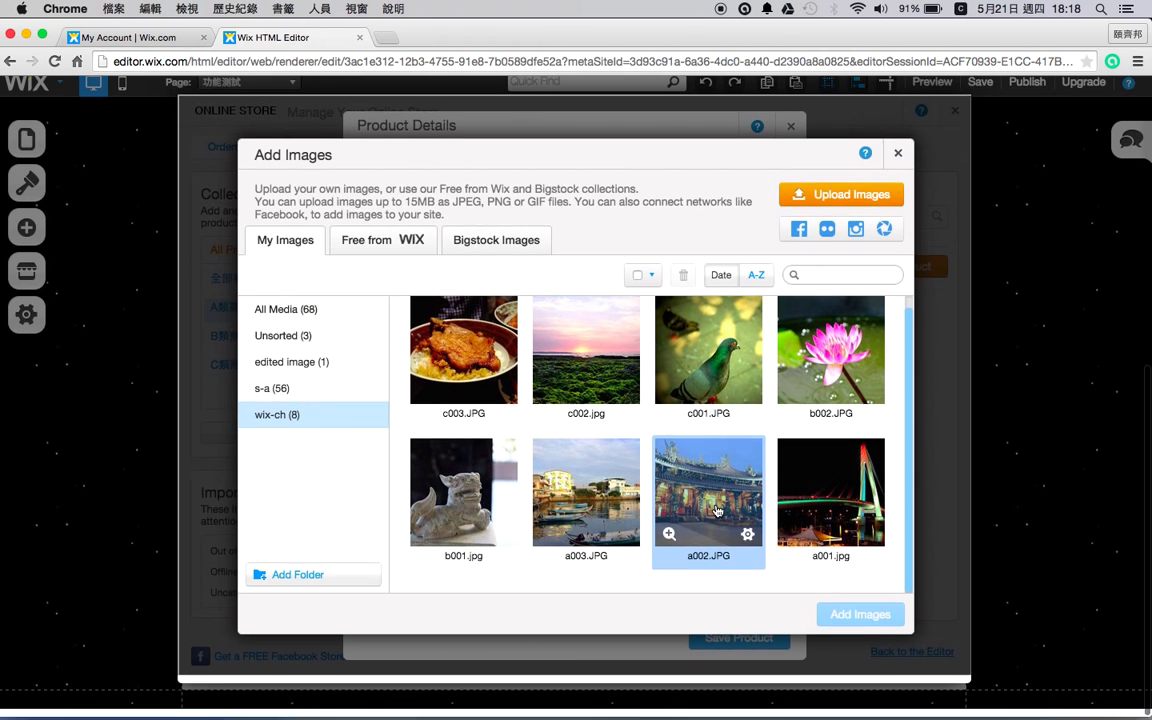
{"action": "left_click", "coordinate": [830, 500]}
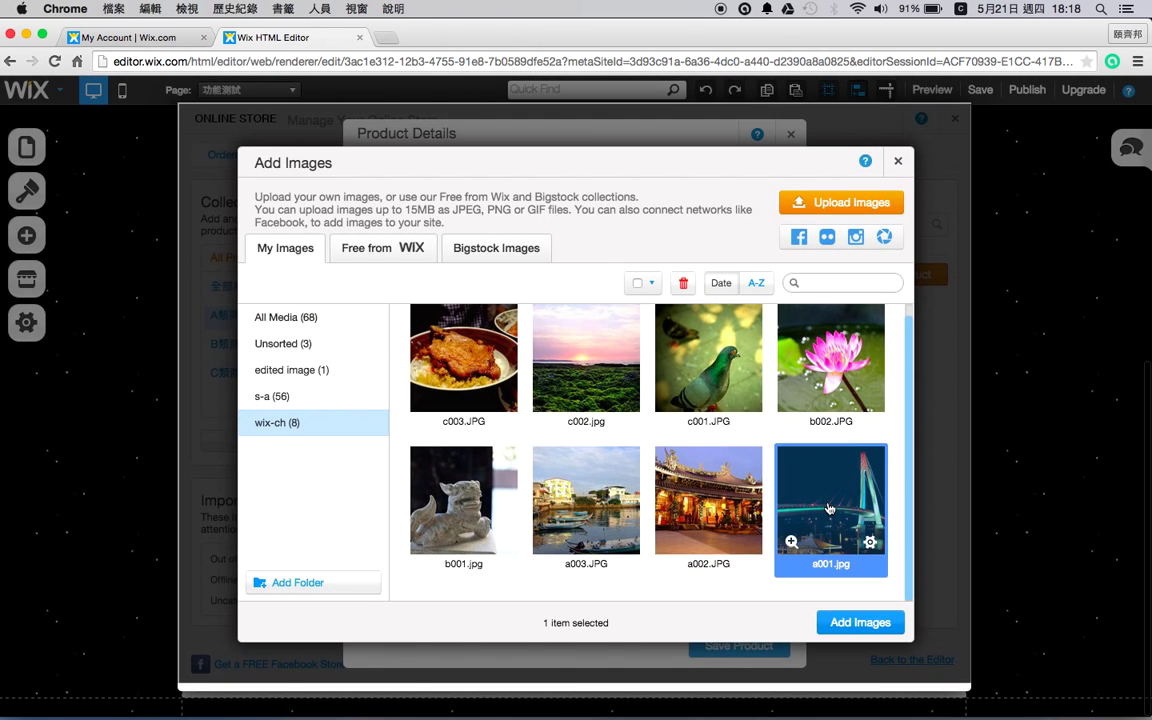
{"action": "left_click", "coordinate": [855, 622]}
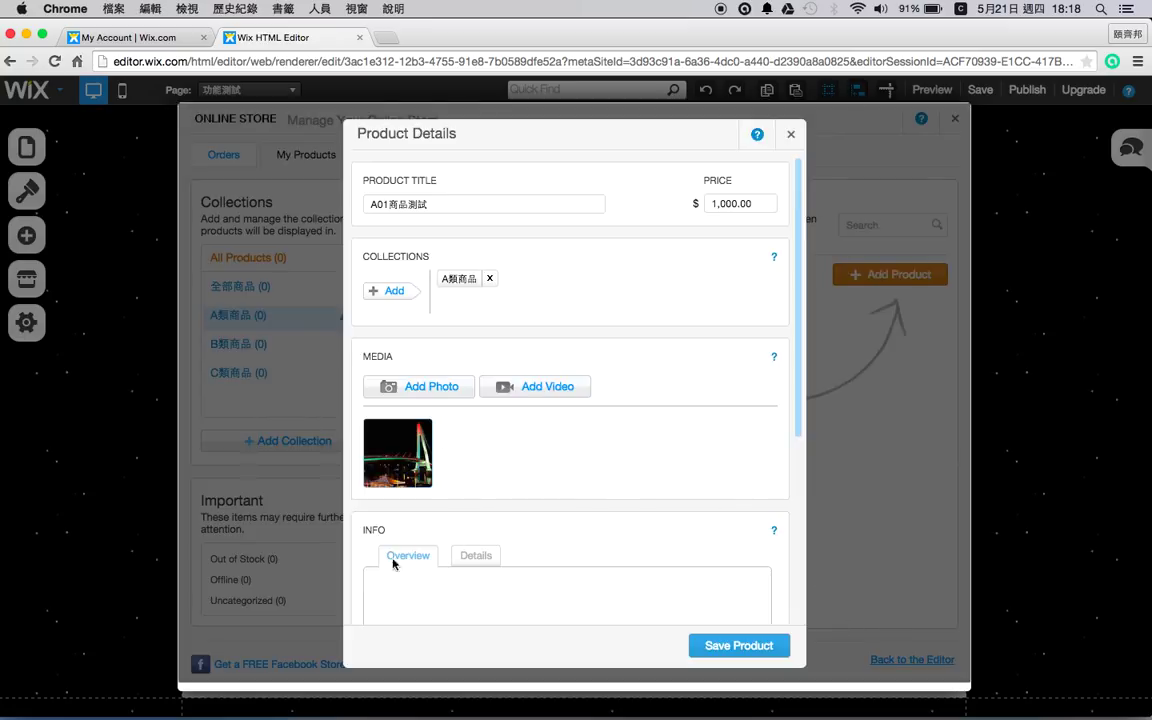
Step: Enter 簡述內容 as the product's overview text
{"action": "scroll", "coordinate": [373, 530], "scroll_direction": "down", "scroll_amount": 2}
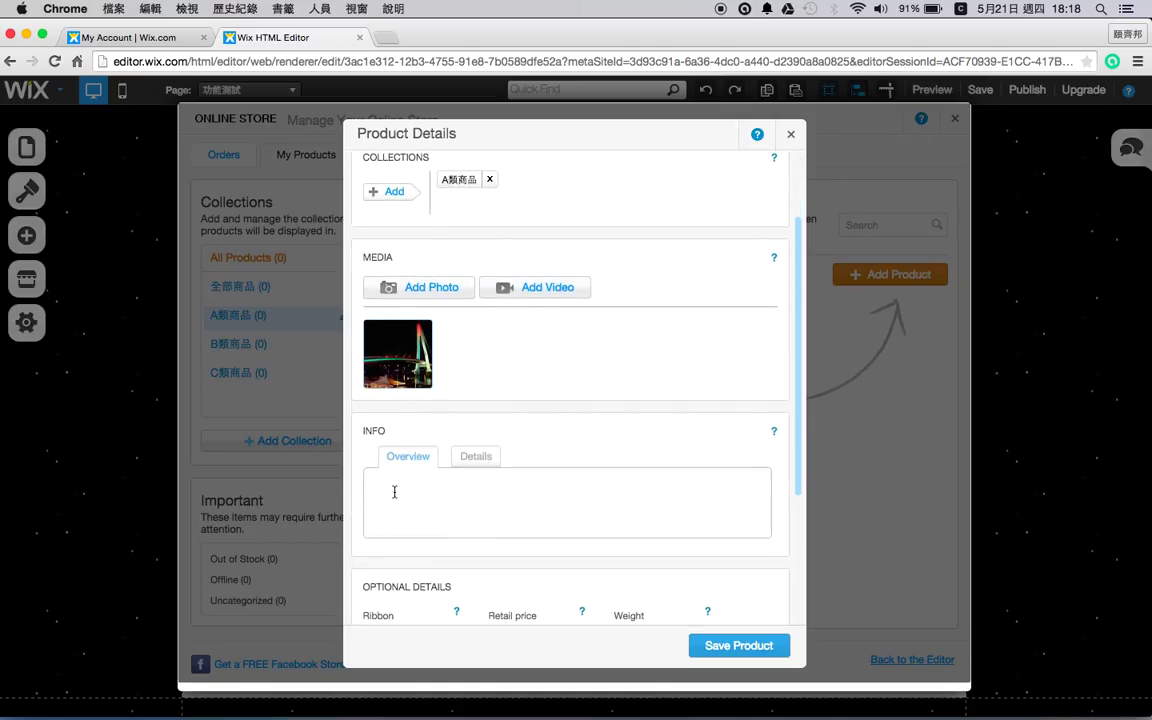
{"action": "left_click", "coordinate": [394, 492]}
{"action": "scroll", "coordinate": [394, 480], "scroll_direction": "down", "scroll_amount": 2}
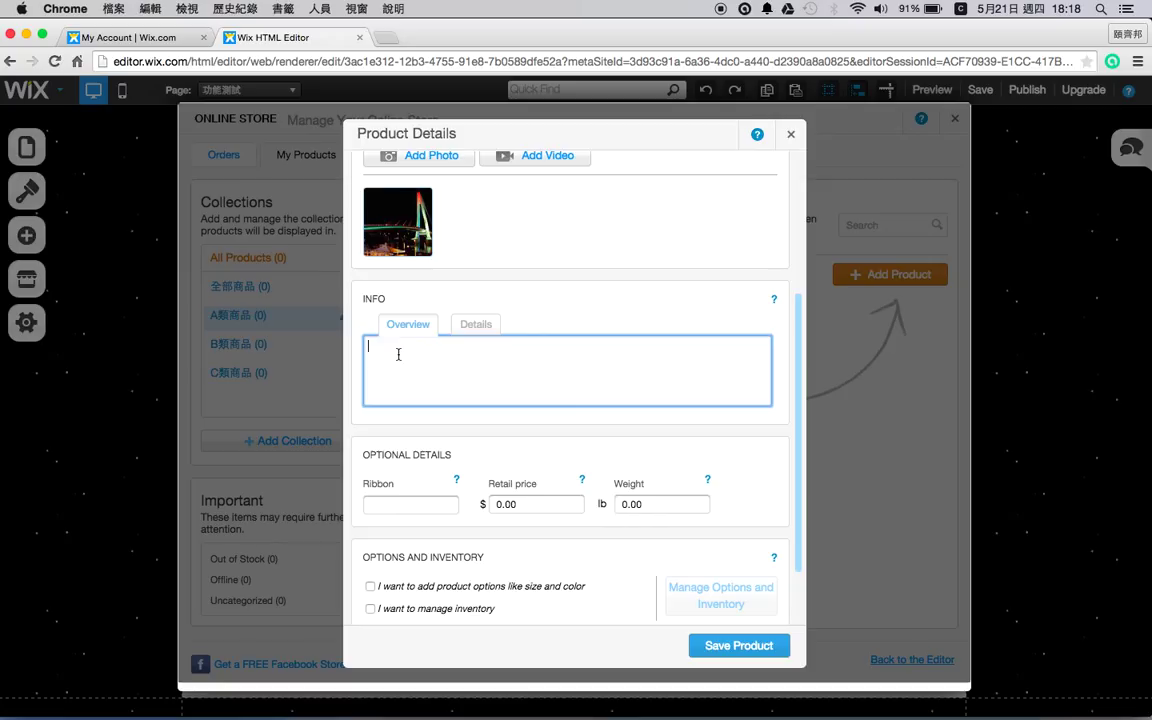
{"action": "type", "text": "zmd"}
{"action": "key", "text": "space"}
{"action": "type", "text": "at"}
{"action": "key", "text": "space"}
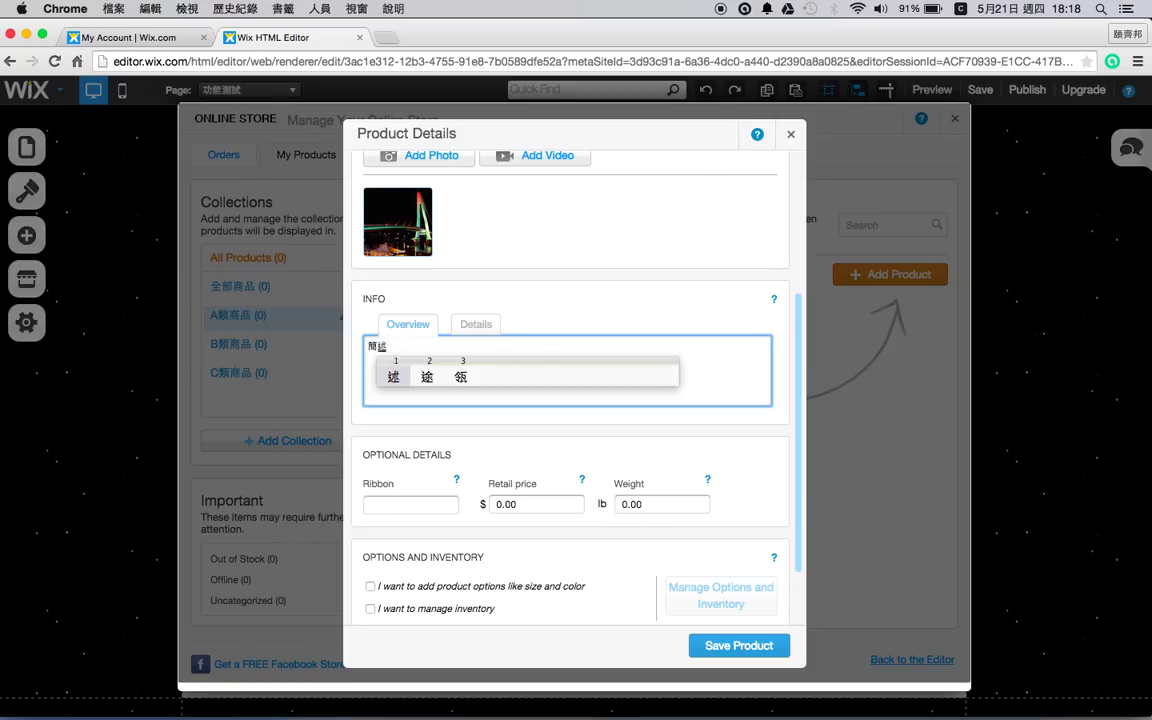
{"action": "type", "text": "nbp"}
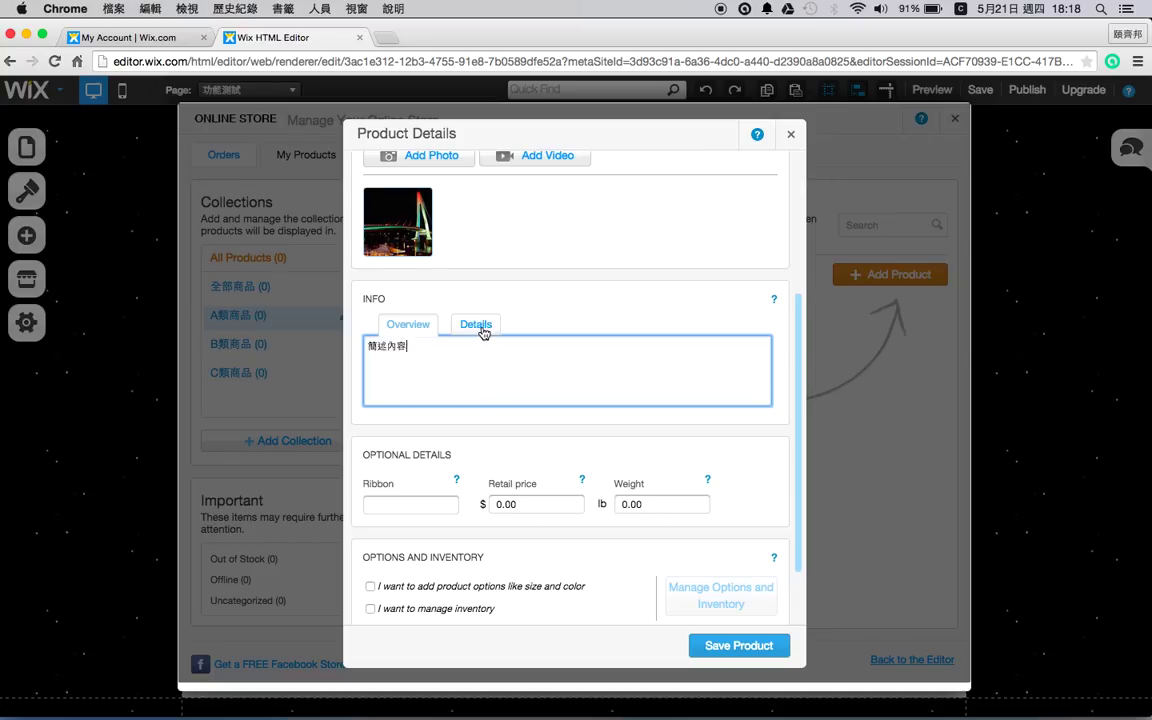
Step: Enter 詳細規格 as the product's details text
{"action": "left_click", "coordinate": [477, 325]}
{"action": "left_click", "coordinate": [475, 360]}
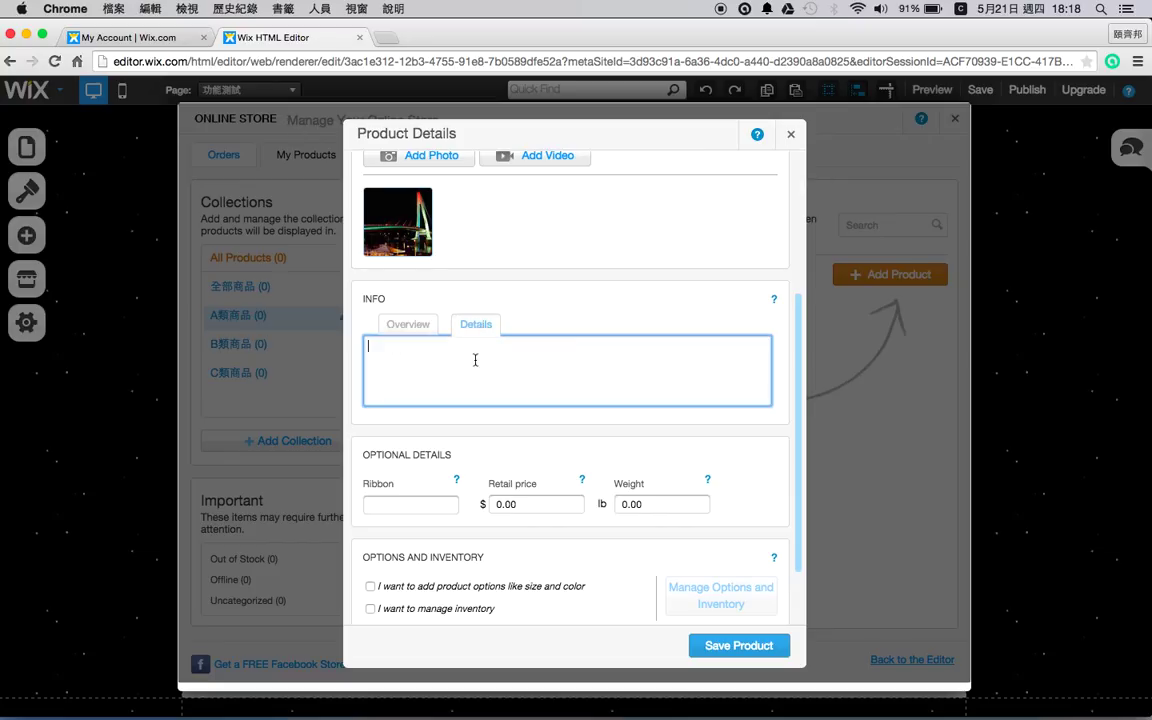
{"action": "type", "text": "ibh"}
{"action": "key", "text": "space"}
{"action": "type", "text": "g"}
Step: Set the product's ribbon text to 促銷商品 in the optional details
{"action": "scroll", "coordinate": [553, 451], "scroll_direction": "down", "scroll_amount": 1}
{"action": "scroll", "coordinate": [553, 451], "scroll_direction": "down", "scroll_amount": 1}
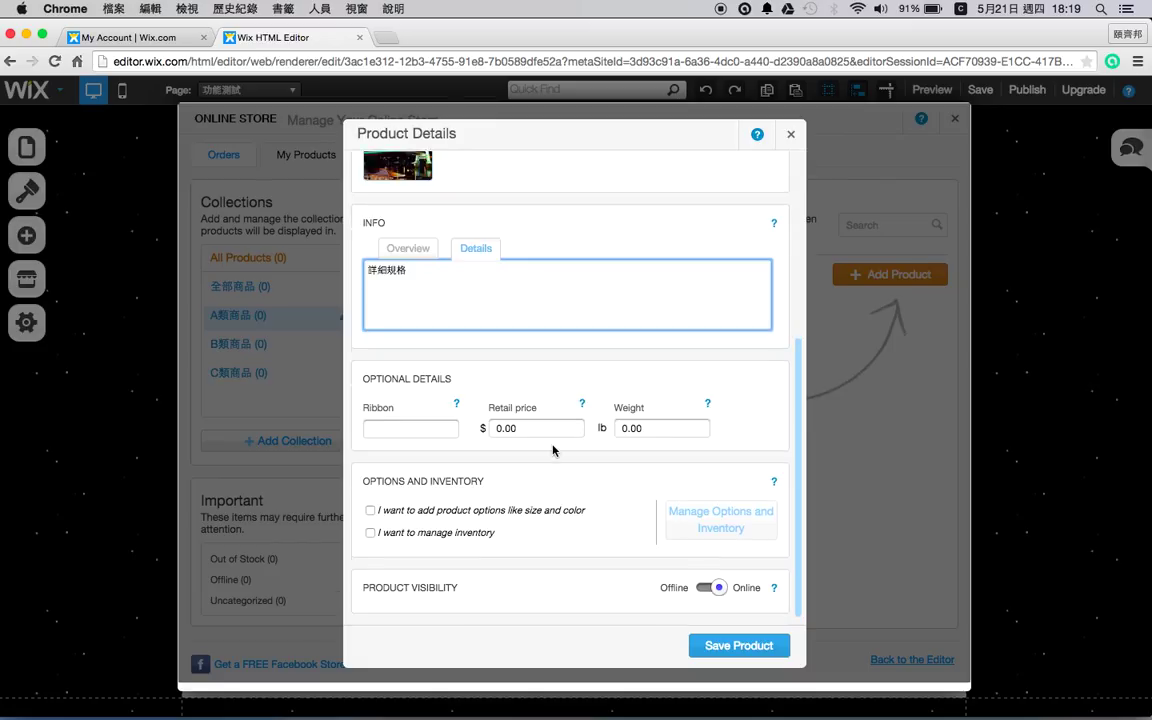
{"action": "left_click", "coordinate": [409, 428]}
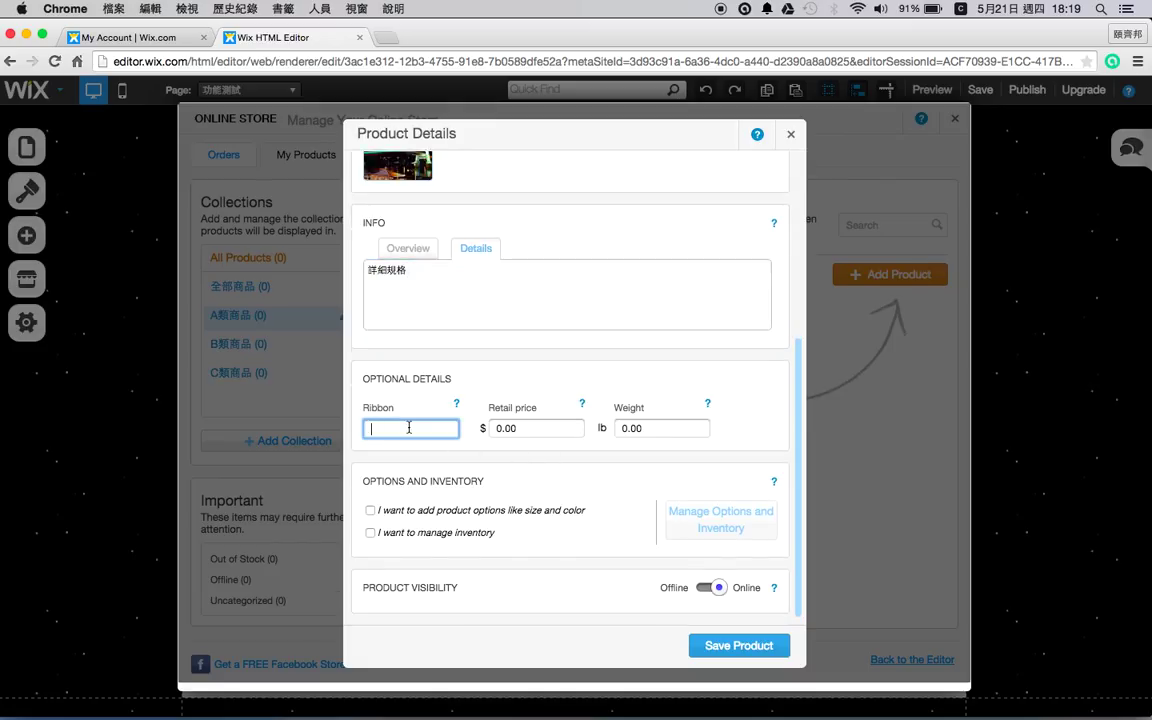
{"action": "type", "text": "gsa"}
{"action": "scroll", "coordinate": [417, 500], "scroll_direction": "up", "scroll_amount": 1}
{"action": "left_click", "coordinate": [517, 426]}
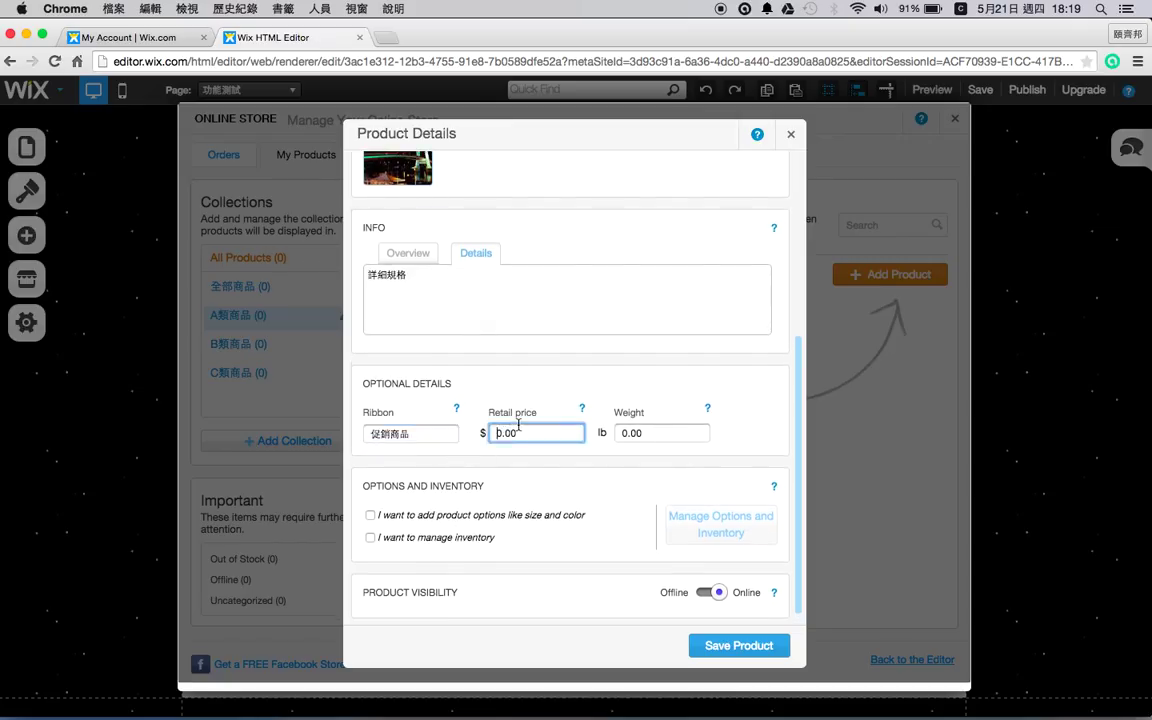
{"action": "left_click", "coordinate": [631, 432]}
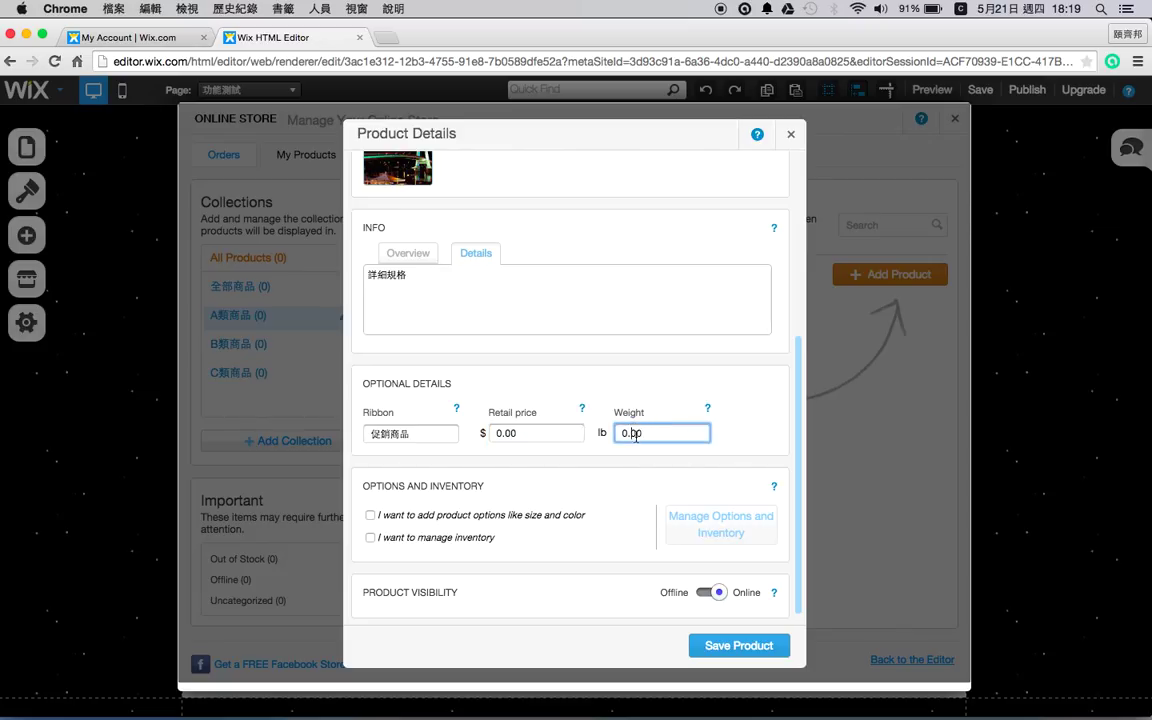
{"action": "left_click", "coordinate": [550, 437]}
{"action": "left_click", "coordinate": [486, 526]}
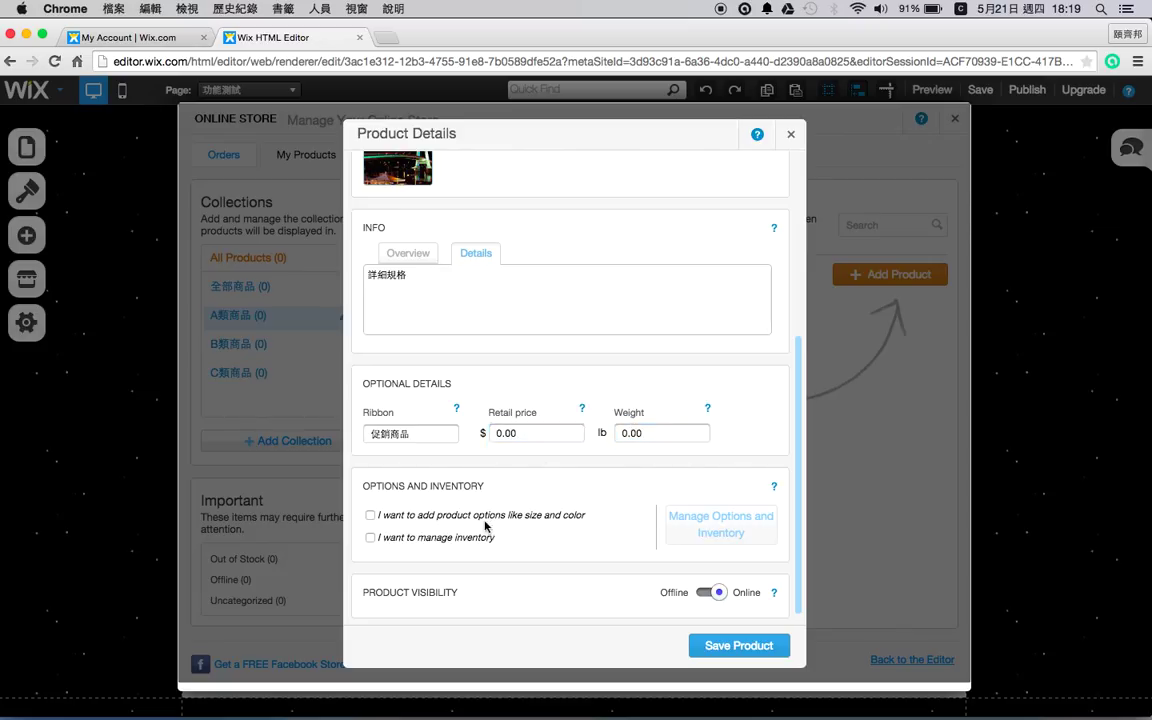
{"action": "left_click", "coordinate": [369, 516]}
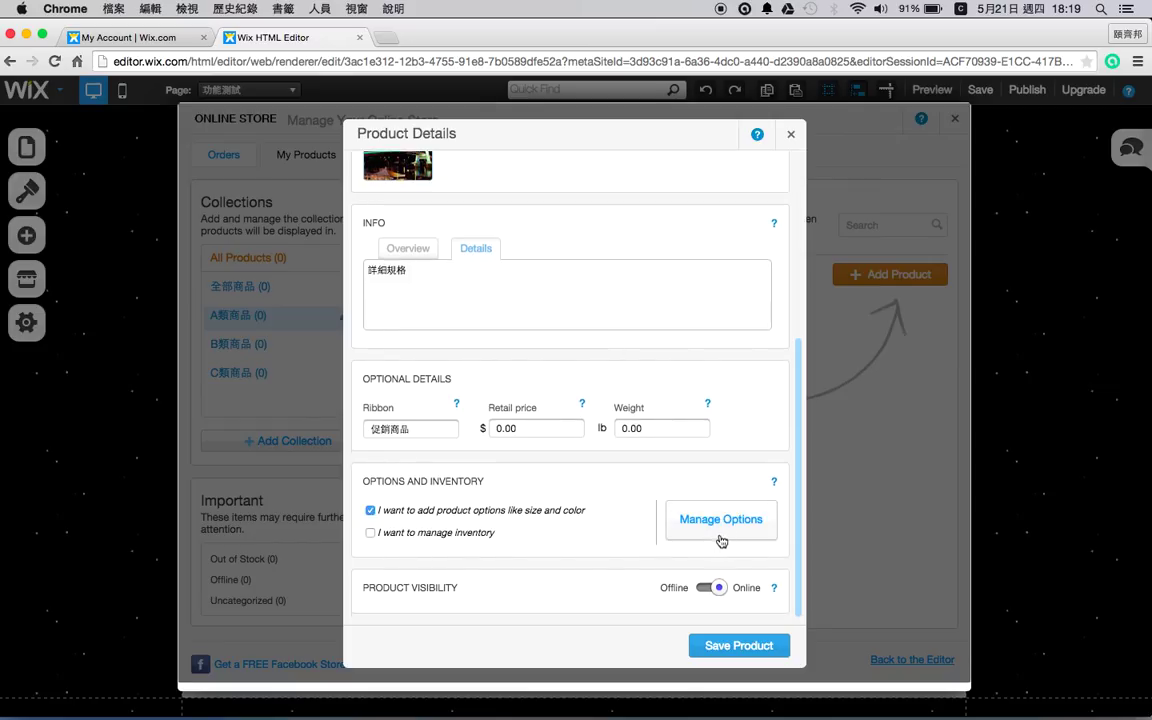
{"action": "left_click", "coordinate": [370, 511]}
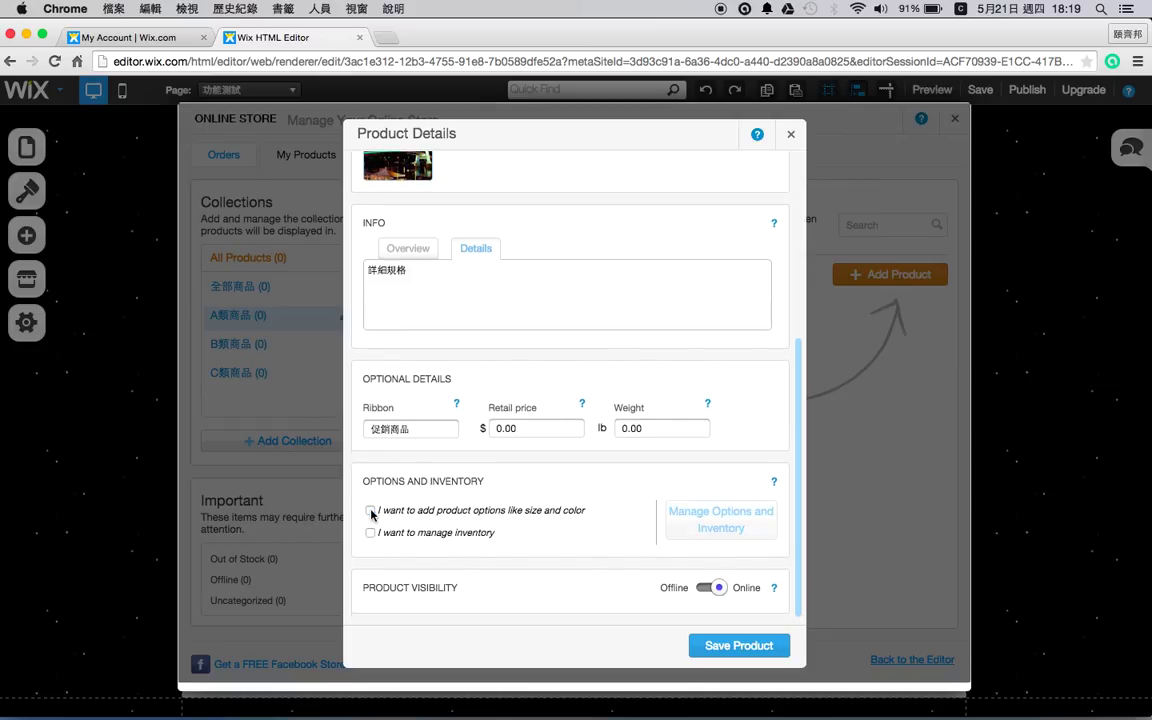
{"action": "left_click", "coordinate": [370, 534]}
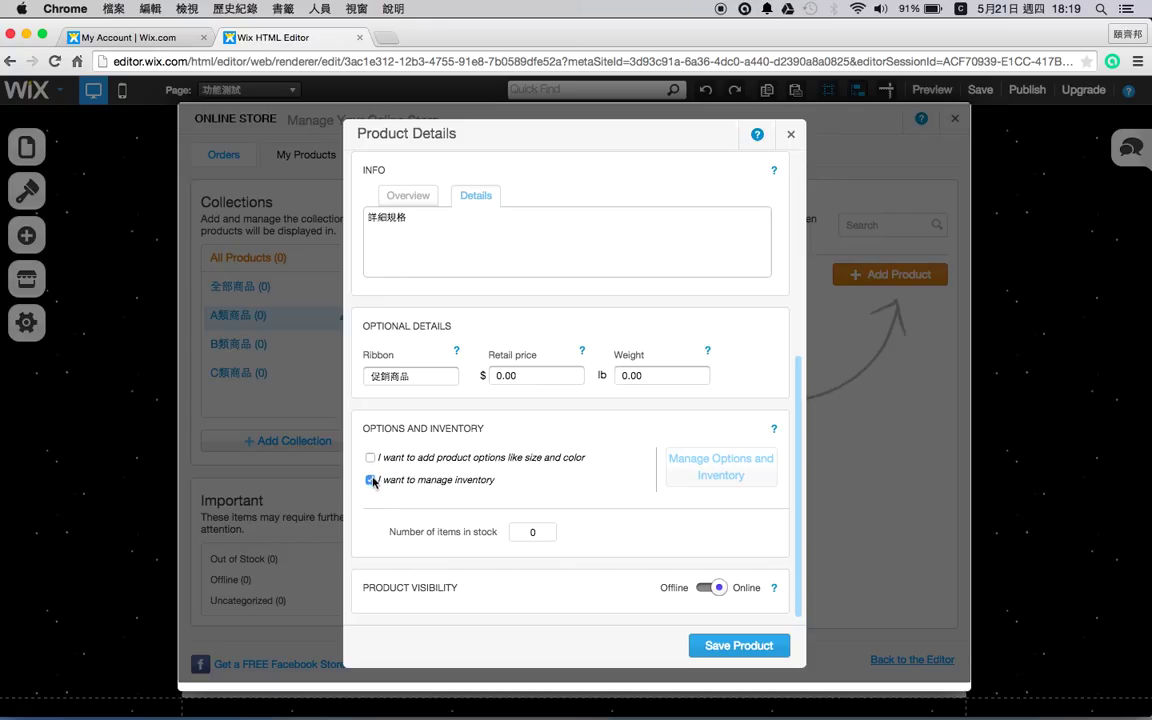
{"action": "left_click", "coordinate": [533, 532]}
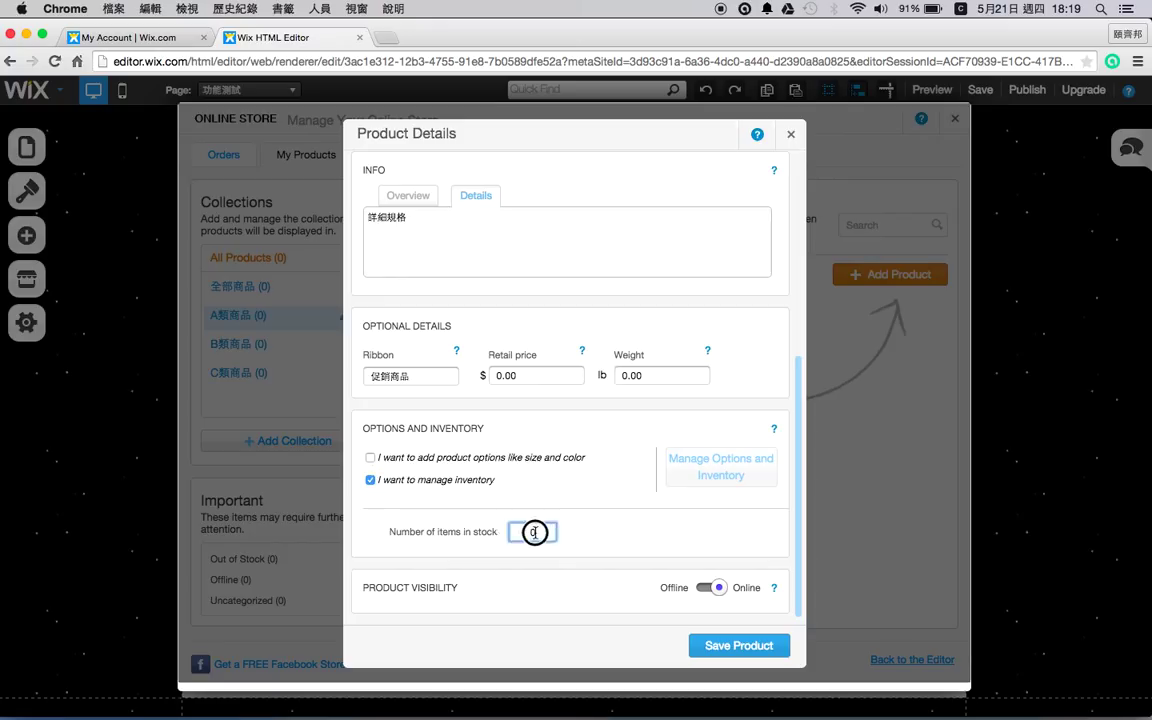
{"action": "left_click", "coordinate": [370, 482]}
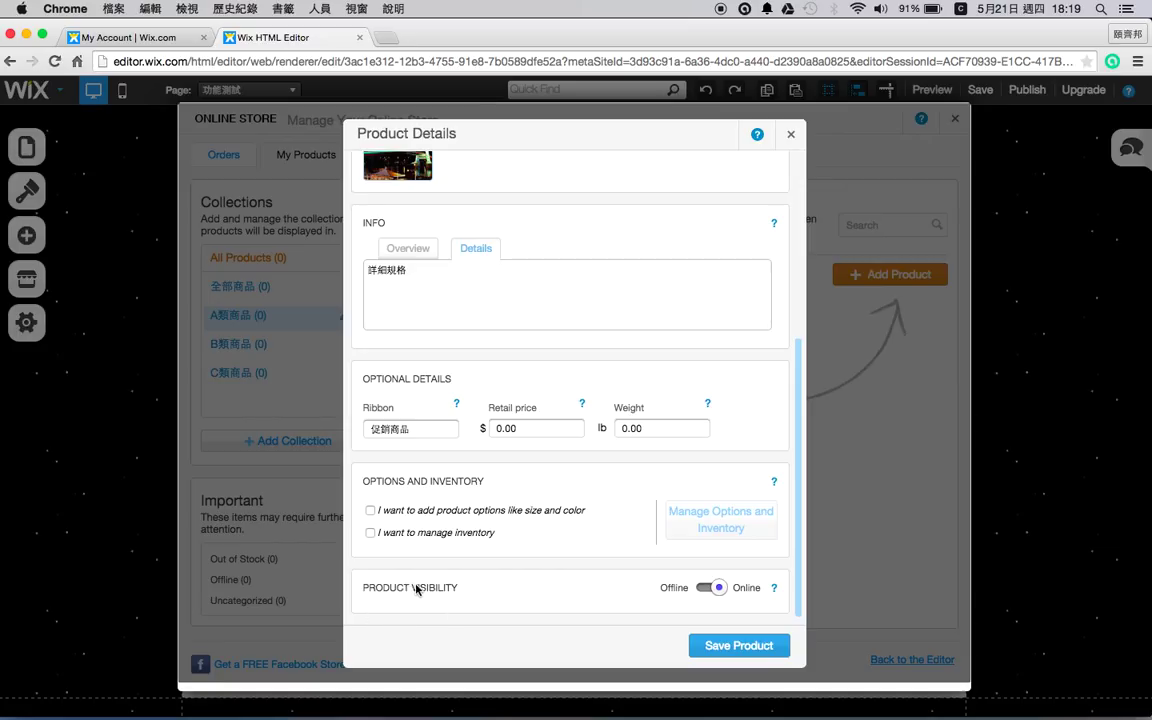
{"action": "left_click", "coordinate": [717, 589]}
{"action": "left_click", "coordinate": [708, 589]}
Step: Add the A01商品測試 product to the 全部商品 collection as well and save the product
{"action": "scroll", "coordinate": [594, 299], "scroll_direction": "up", "scroll_amount": 5}
{"action": "scroll", "coordinate": [594, 299], "scroll_direction": "down", "scroll_amount": 3}
{"action": "scroll", "coordinate": [596, 298], "scroll_direction": "up", "scroll_amount": 3}
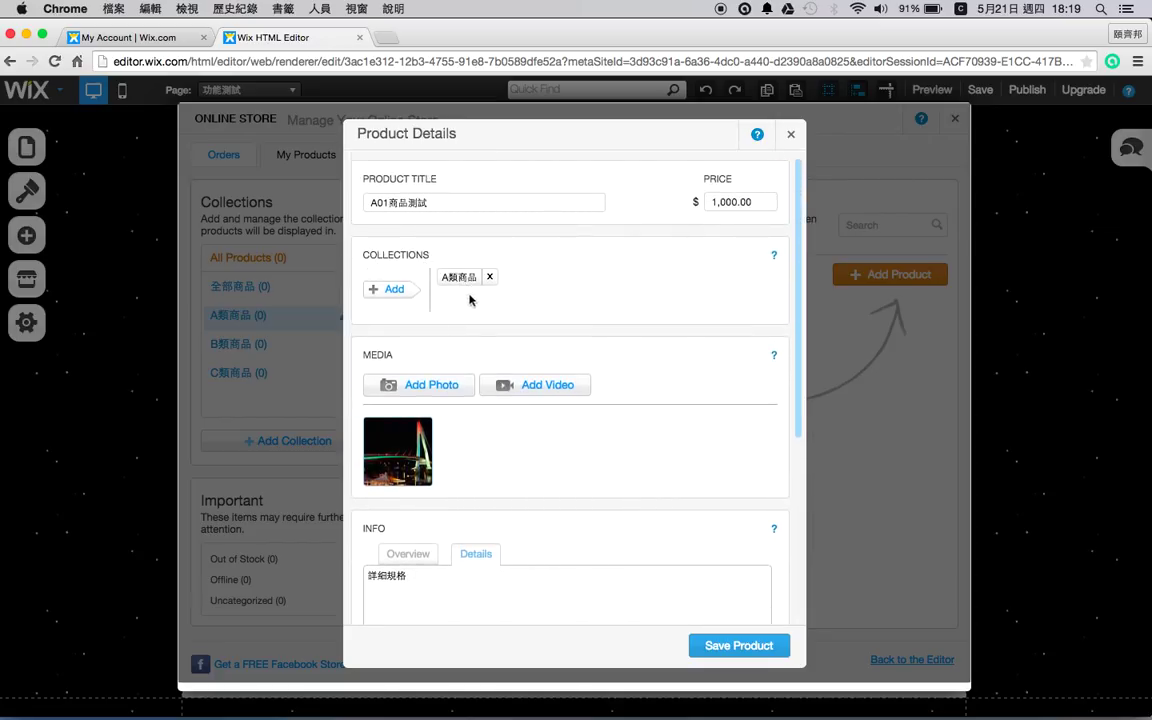
{"action": "left_click", "coordinate": [394, 292]}
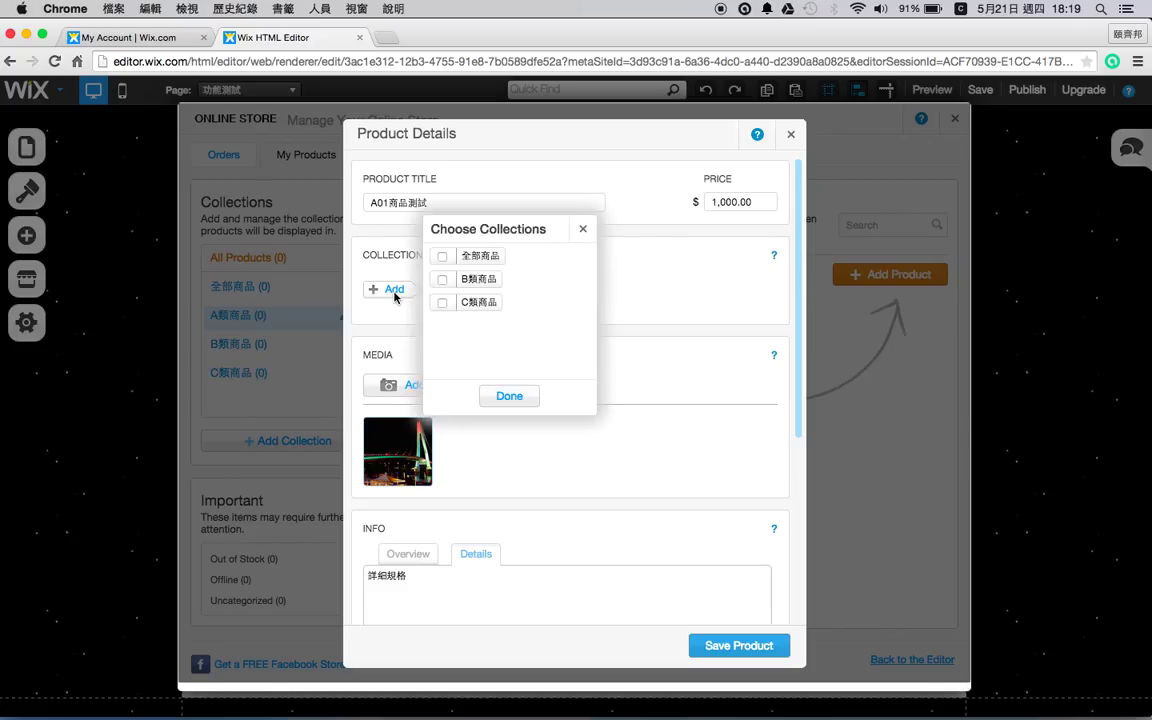
{"action": "left_click", "coordinate": [509, 396]}
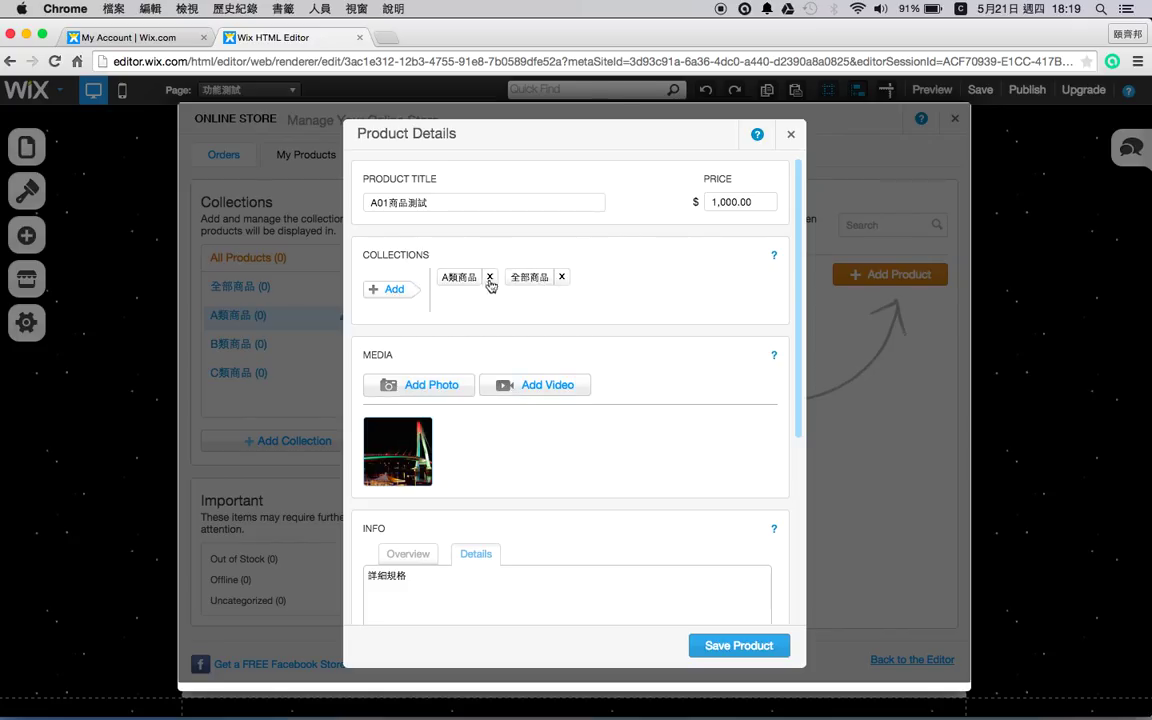
{"action": "left_click", "coordinate": [721, 648]}
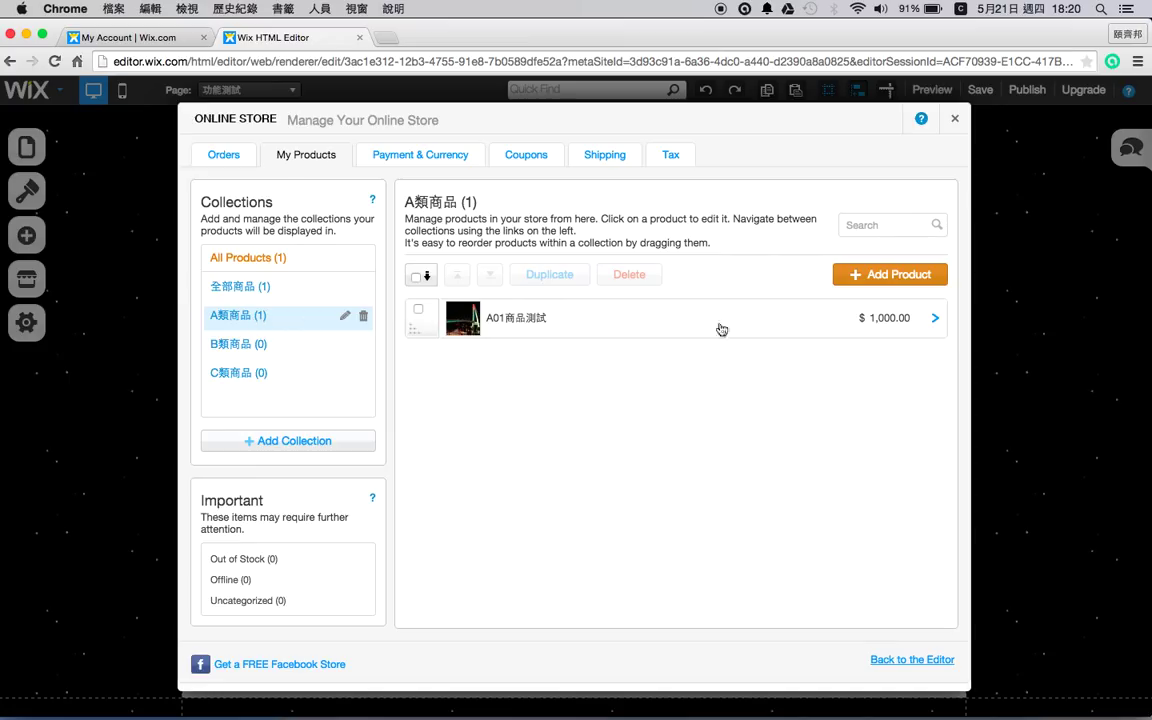
Step: Start another product in the A類商品 collection and add the photo a002.JPG to it
{"action": "left_click", "coordinate": [899, 277]}
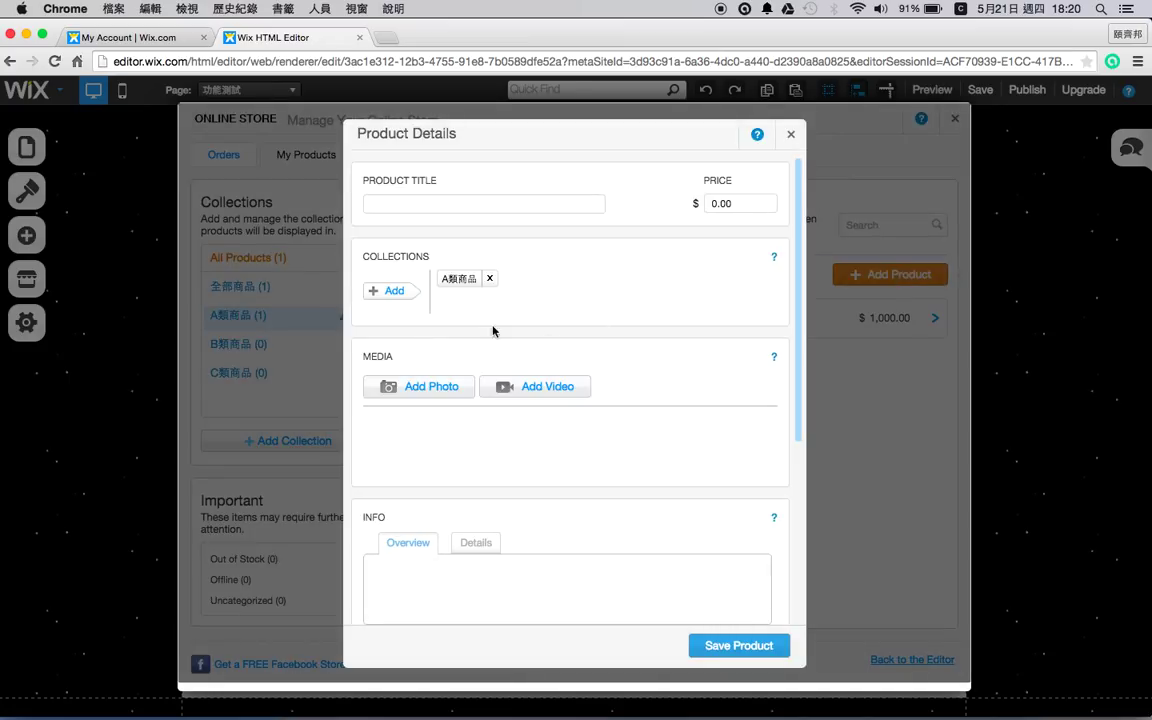
{"action": "left_click", "coordinate": [443, 388]}
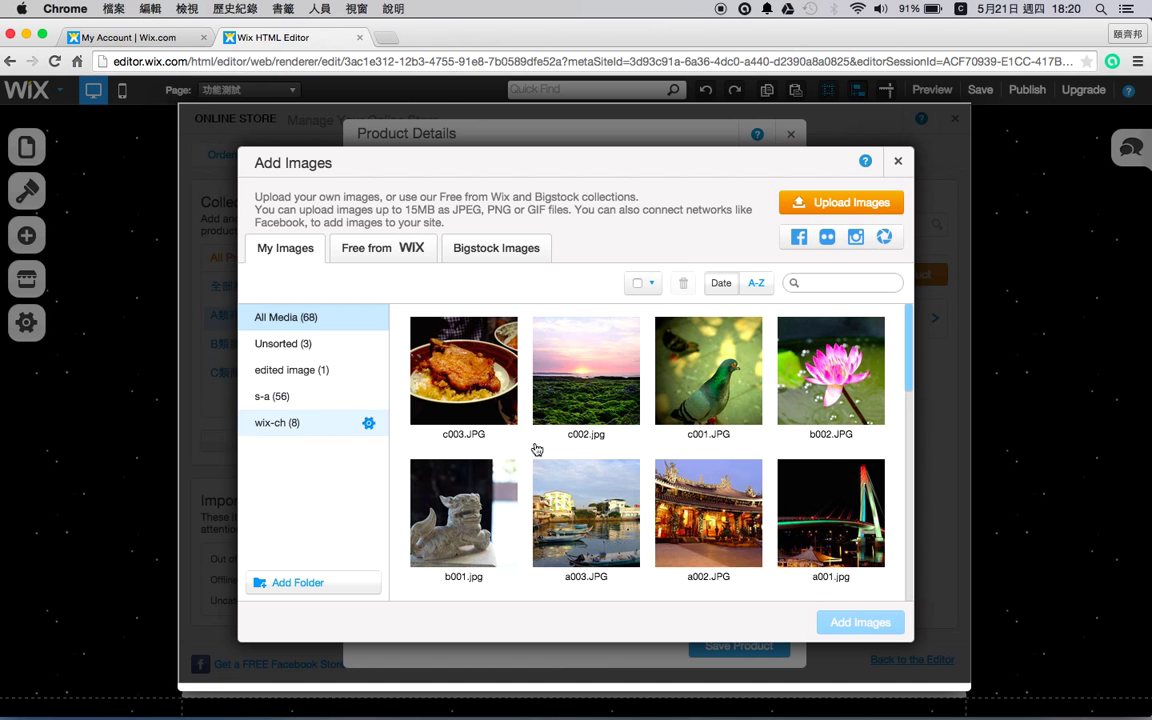
{"action": "scroll", "coordinate": [714, 482], "scroll_direction": "down", "scroll_amount": 1}
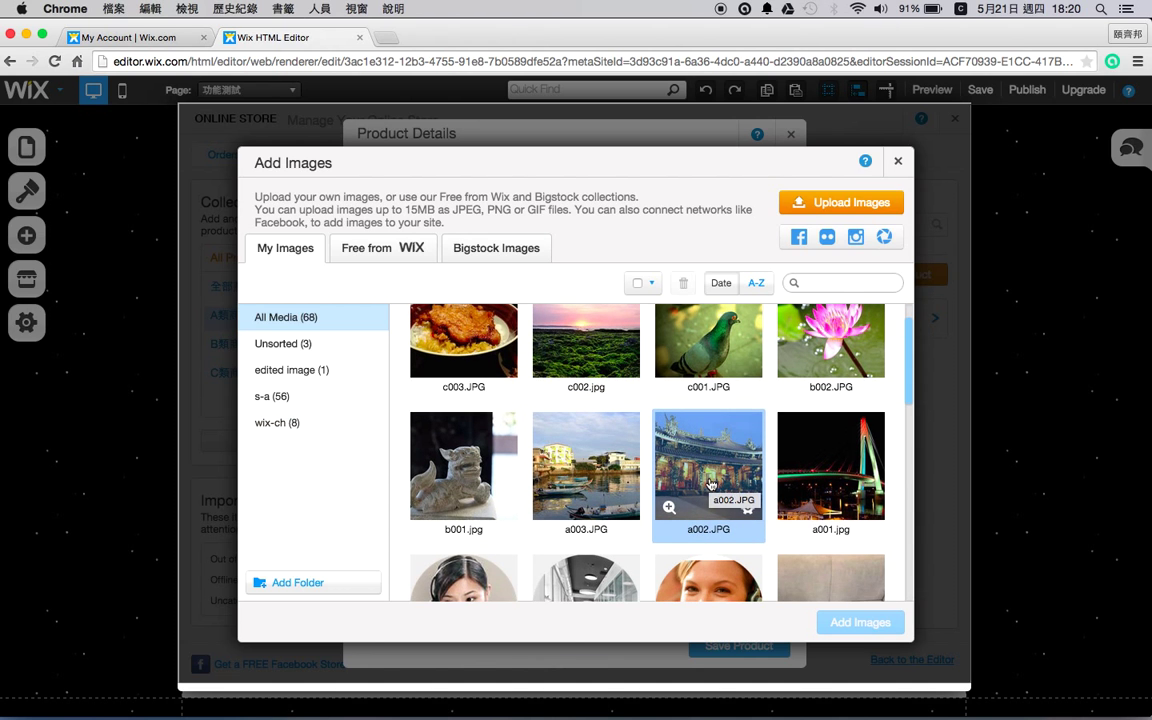
{"action": "left_click", "coordinate": [711, 485]}
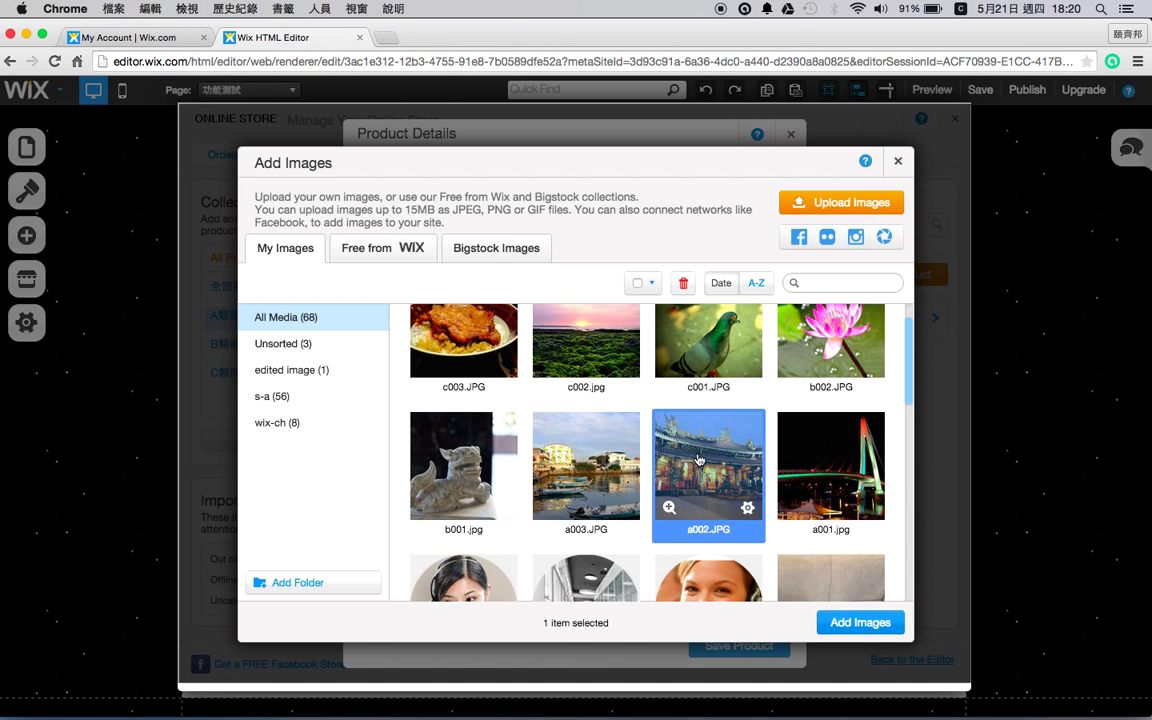
{"action": "left_click", "coordinate": [860, 623]}
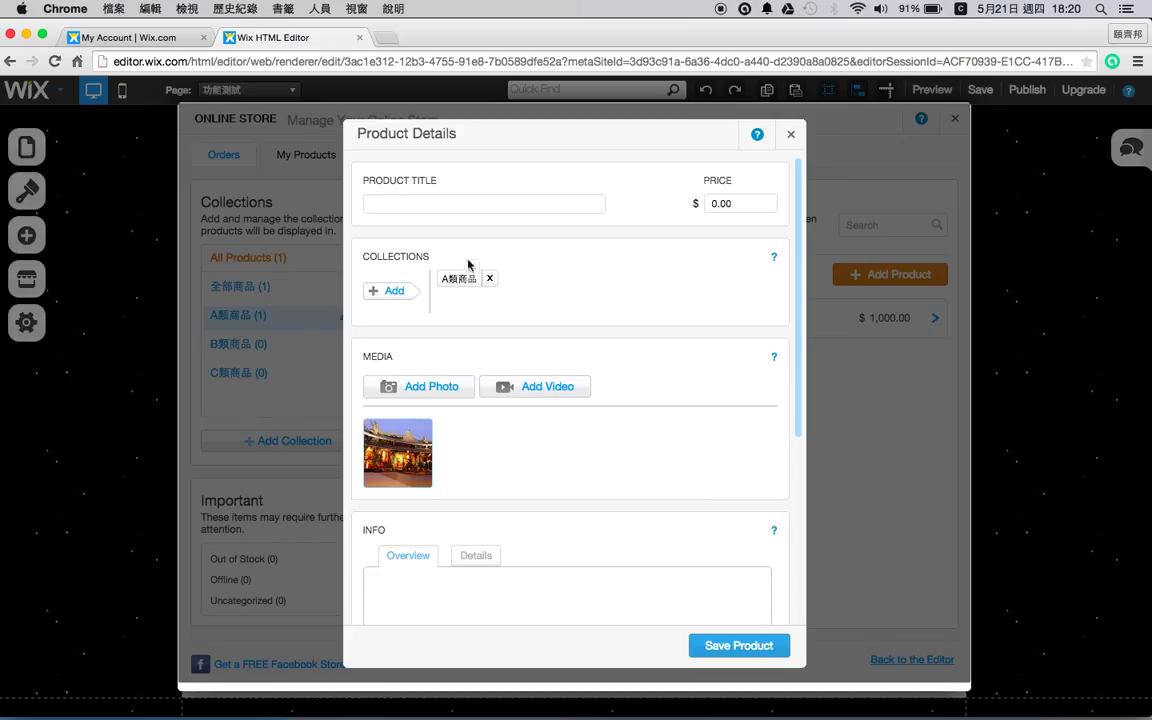
Step: Title the new product A02商品測試, set its price to 1000 and save it
{"action": "left_click", "coordinate": [440, 198]}
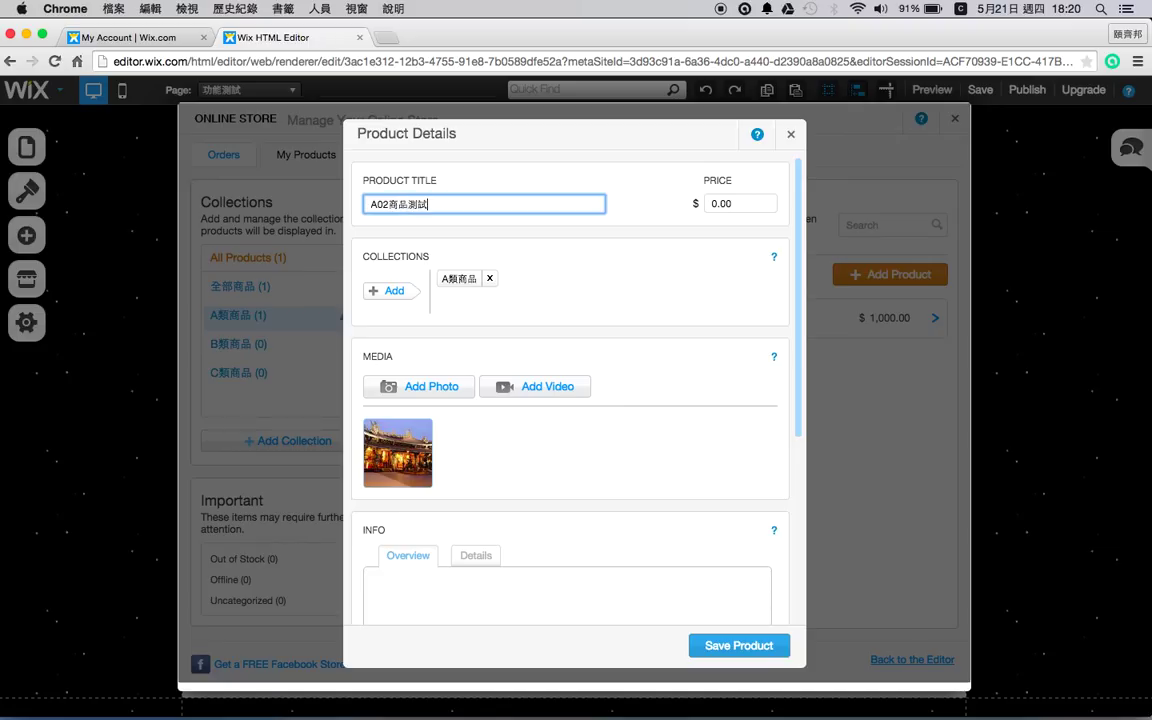
{"action": "left_click", "coordinate": [714, 203]}
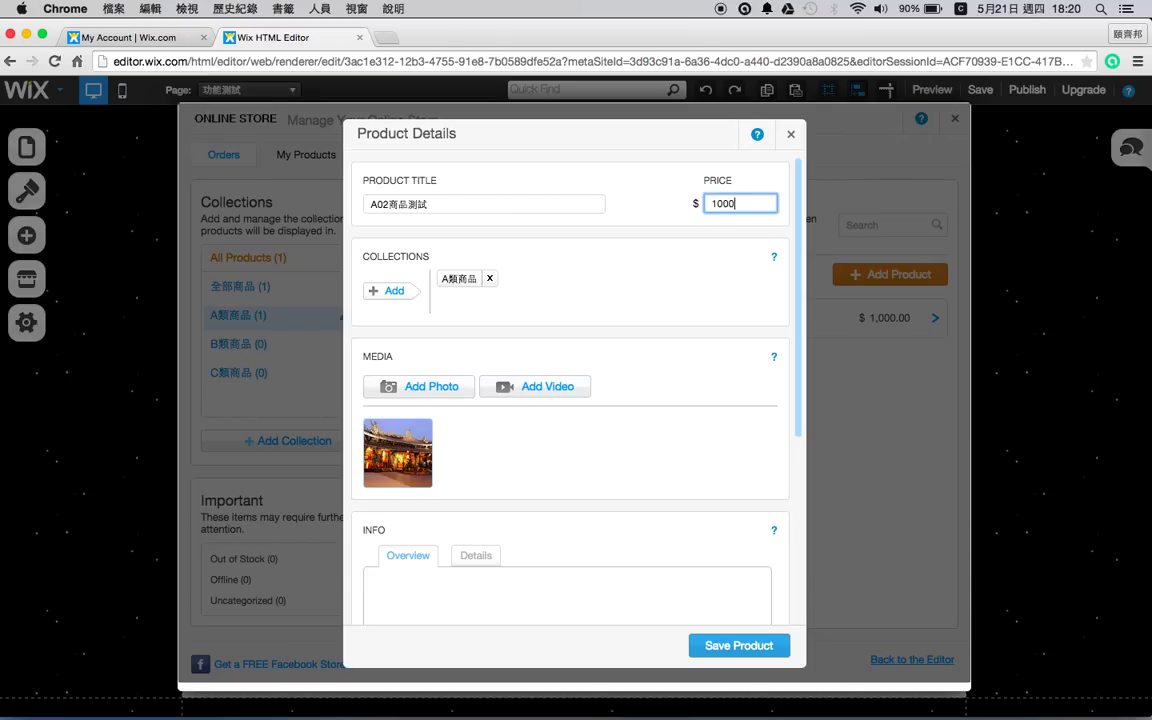
{"action": "scroll", "coordinate": [648, 378], "scroll_direction": "down", "scroll_amount": 3}
{"action": "left_click", "coordinate": [440, 465]}
{"action": "scroll", "coordinate": [478, 455], "scroll_direction": "down", "scroll_amount": 5}
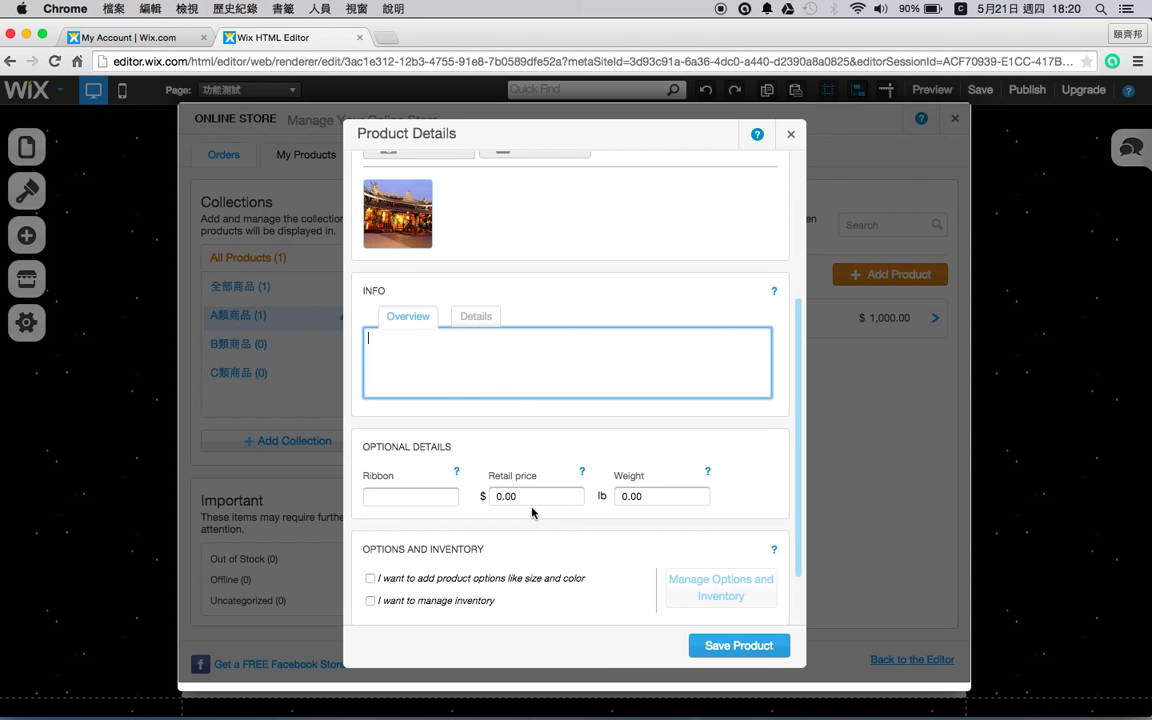
{"action": "left_click", "coordinate": [739, 645]}
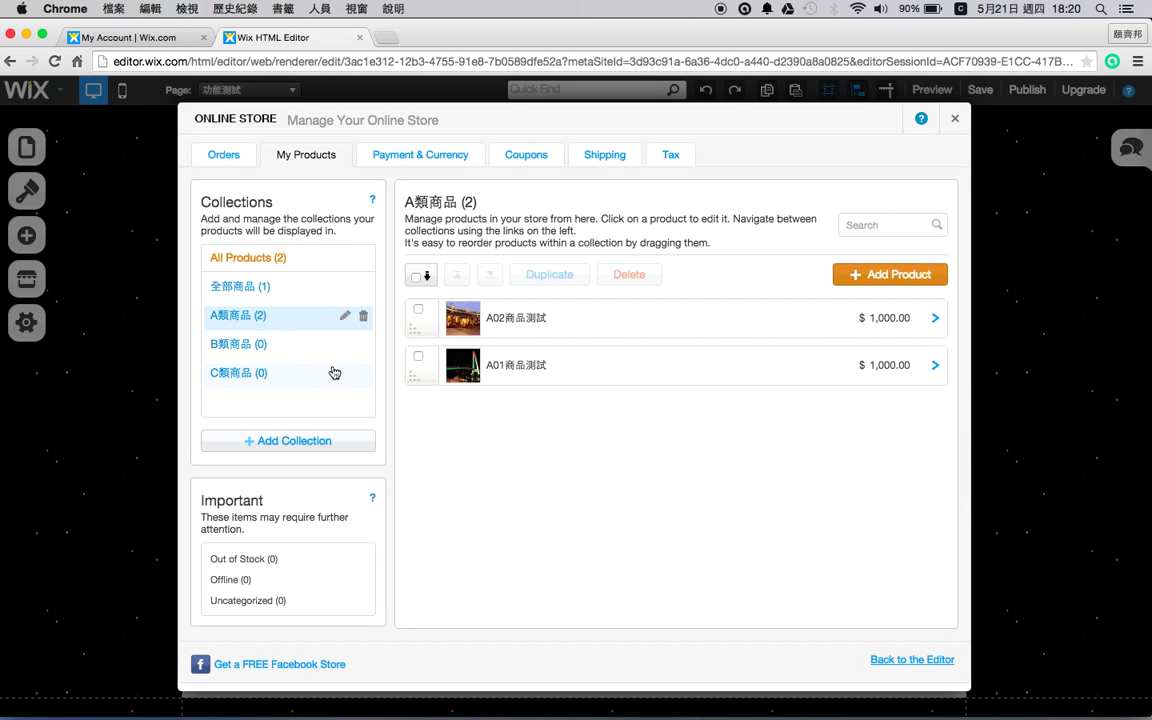
Step: Add the A02商品測試 product to the 全部商品 collection as well and save the product
{"action": "left_click", "coordinate": [512, 324]}
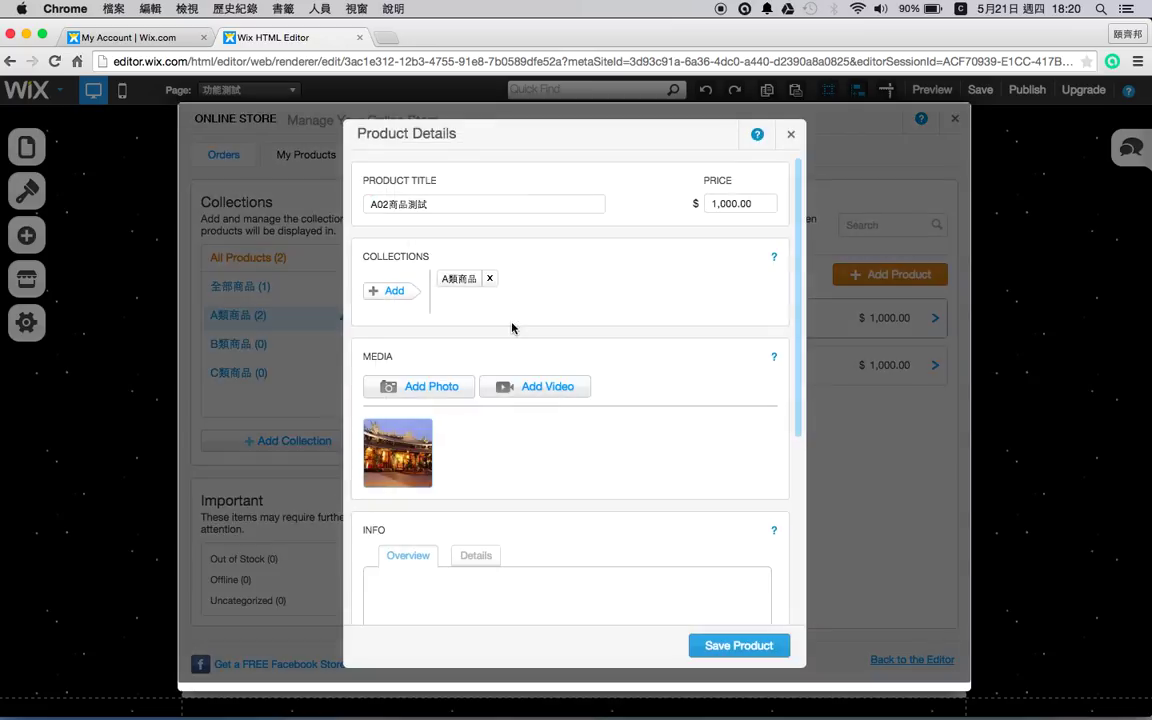
{"action": "left_click", "coordinate": [390, 292]}
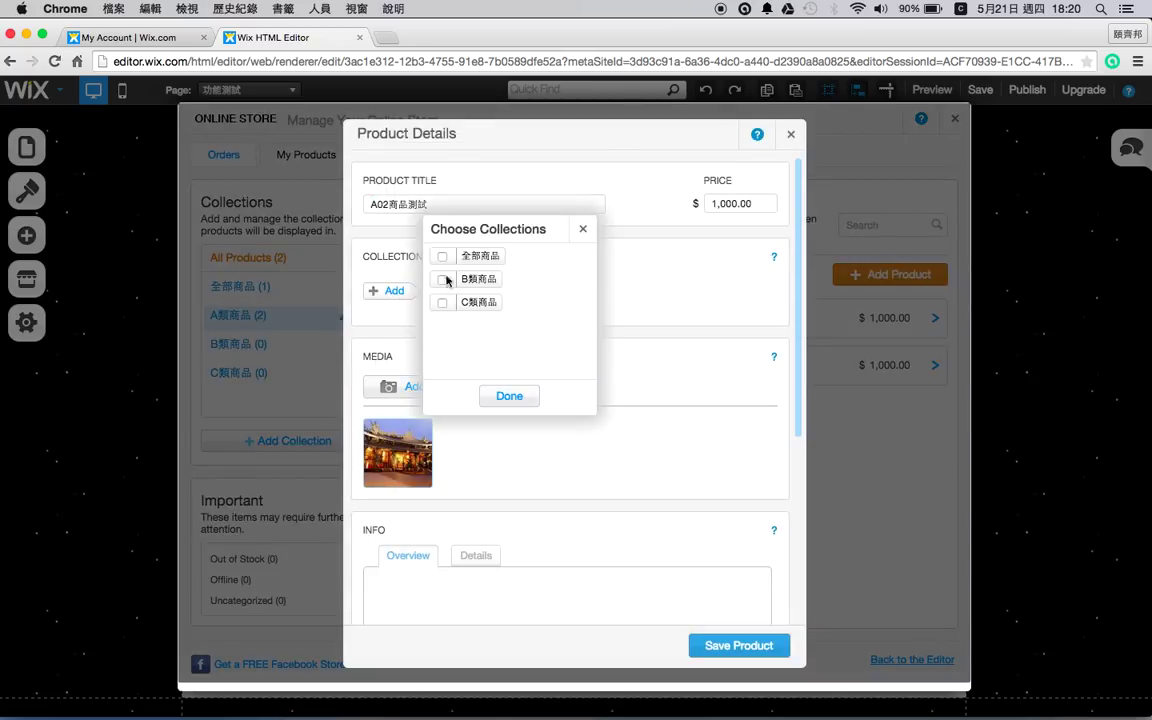
{"action": "left_click", "coordinate": [510, 397]}
{"action": "left_click", "coordinate": [739, 646]}
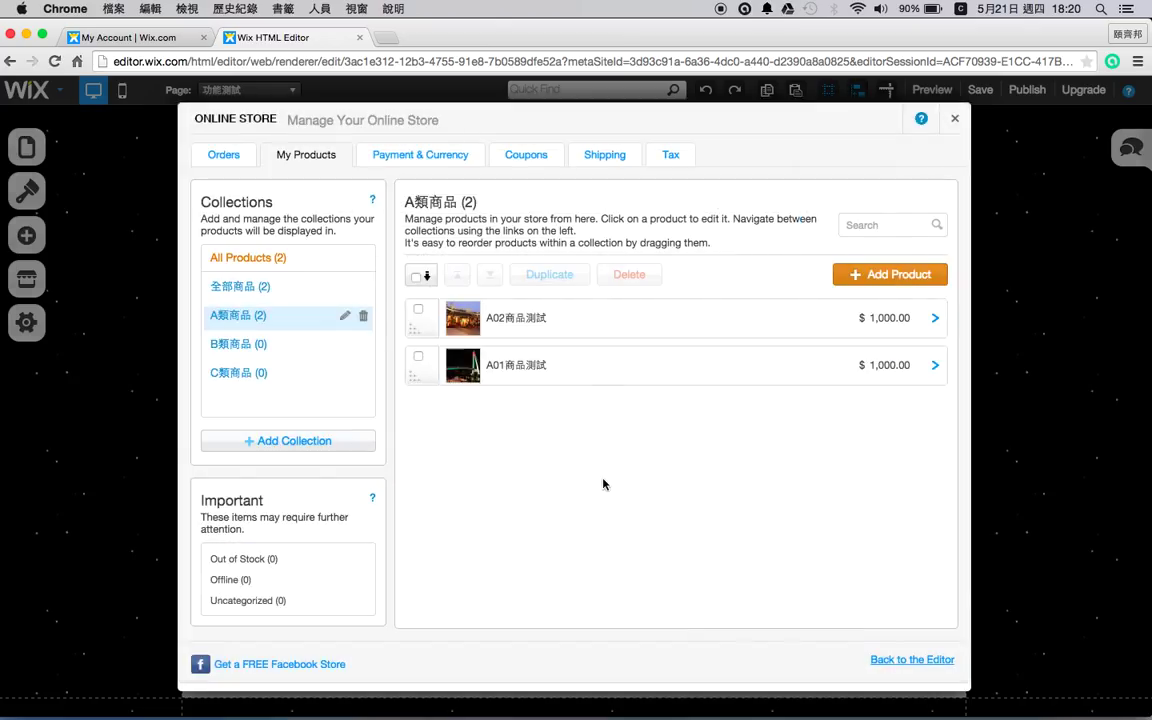
Step: Start a new product in the B類商品 collection and assign it to the 全部商品 collection too
{"action": "left_click", "coordinate": [305, 347]}
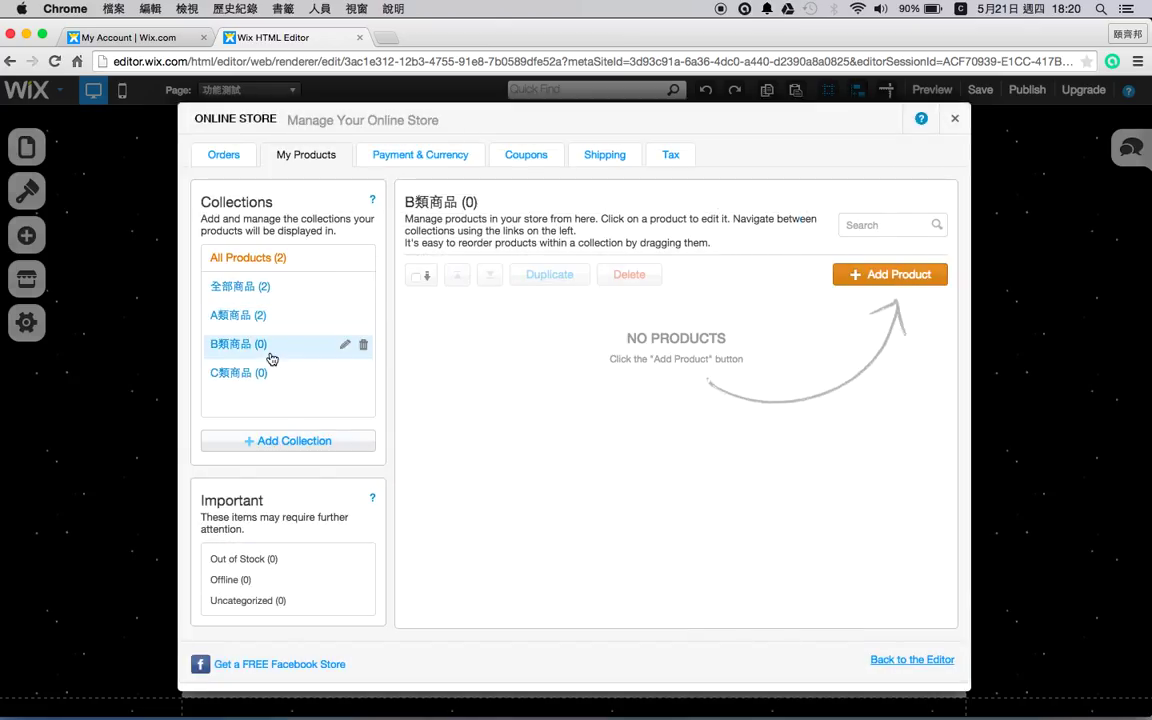
{"action": "left_click", "coordinate": [900, 276]}
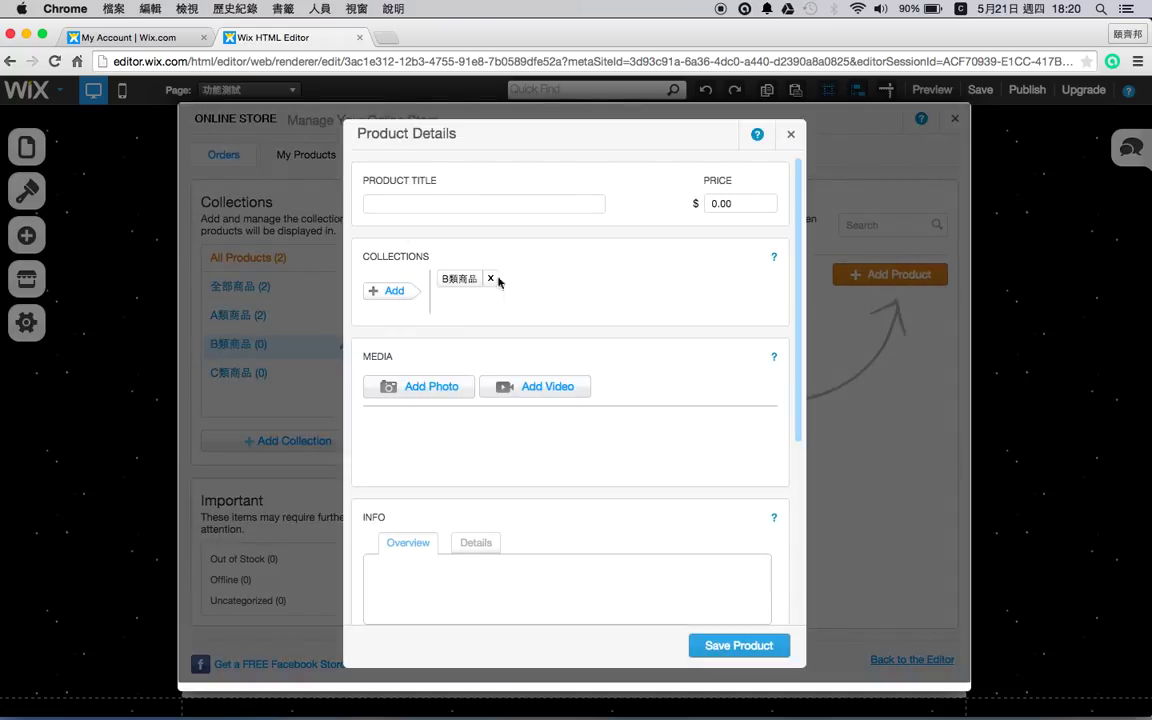
{"action": "left_click", "coordinate": [394, 292]}
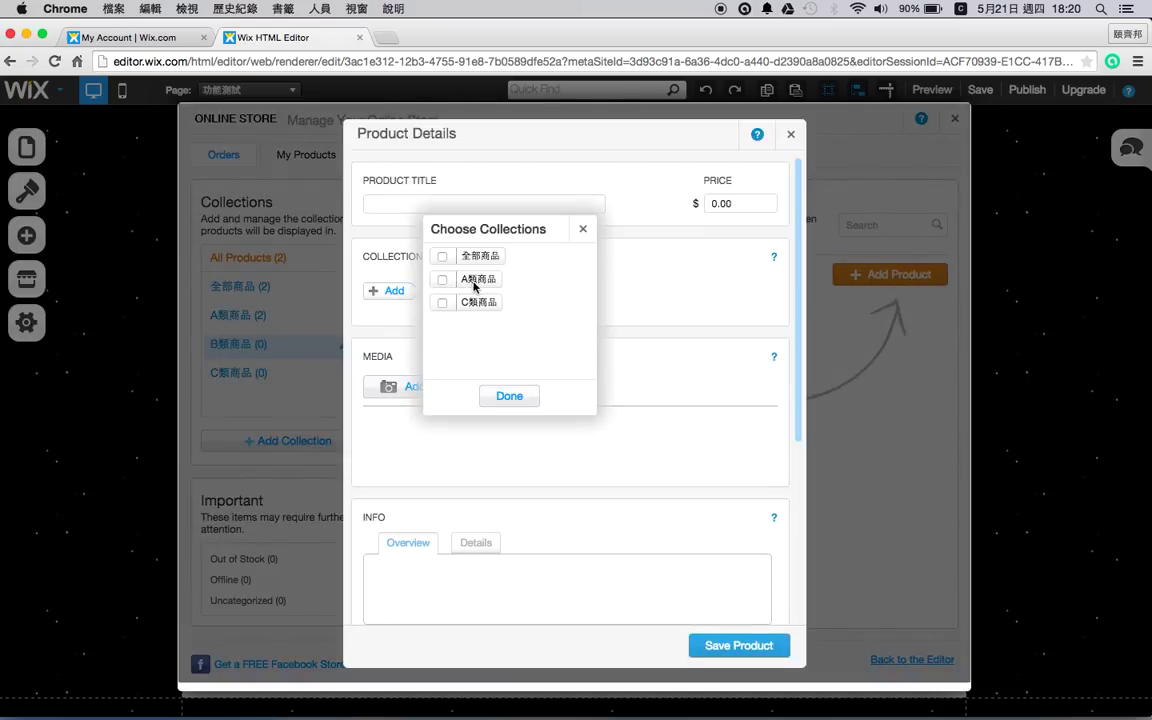
{"action": "left_click", "coordinate": [522, 397]}
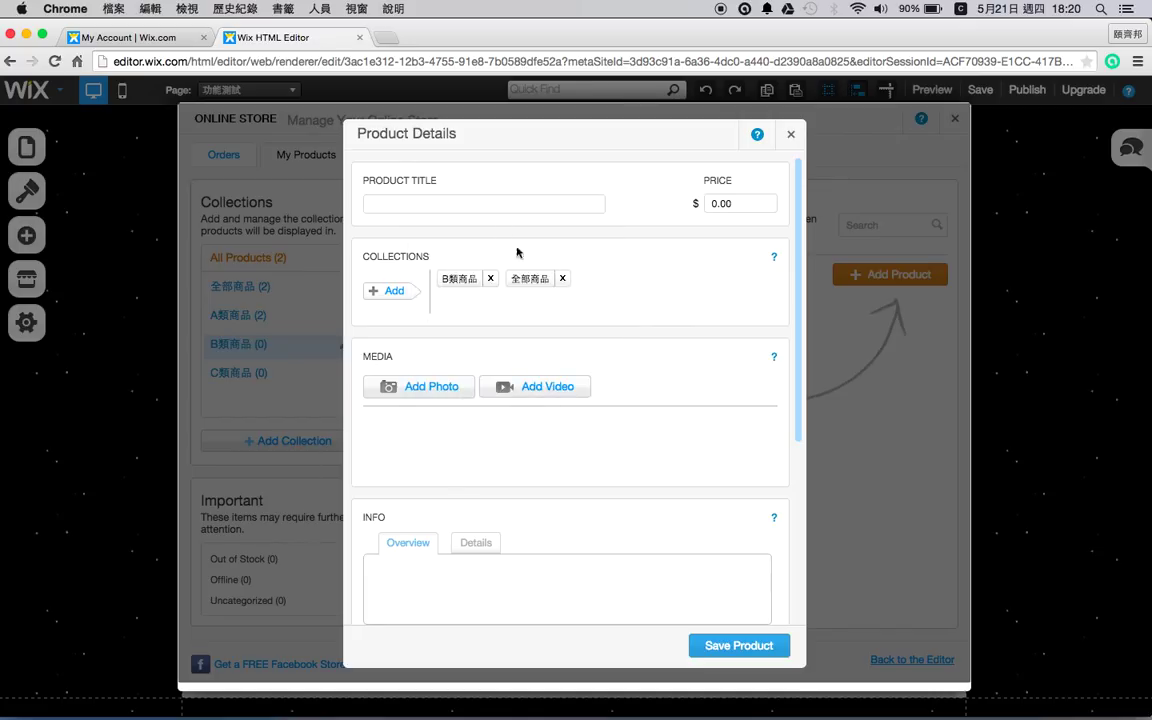
Step: Title the new product B01商品測試 and set its price to 2000
{"action": "left_click", "coordinate": [452, 208]}
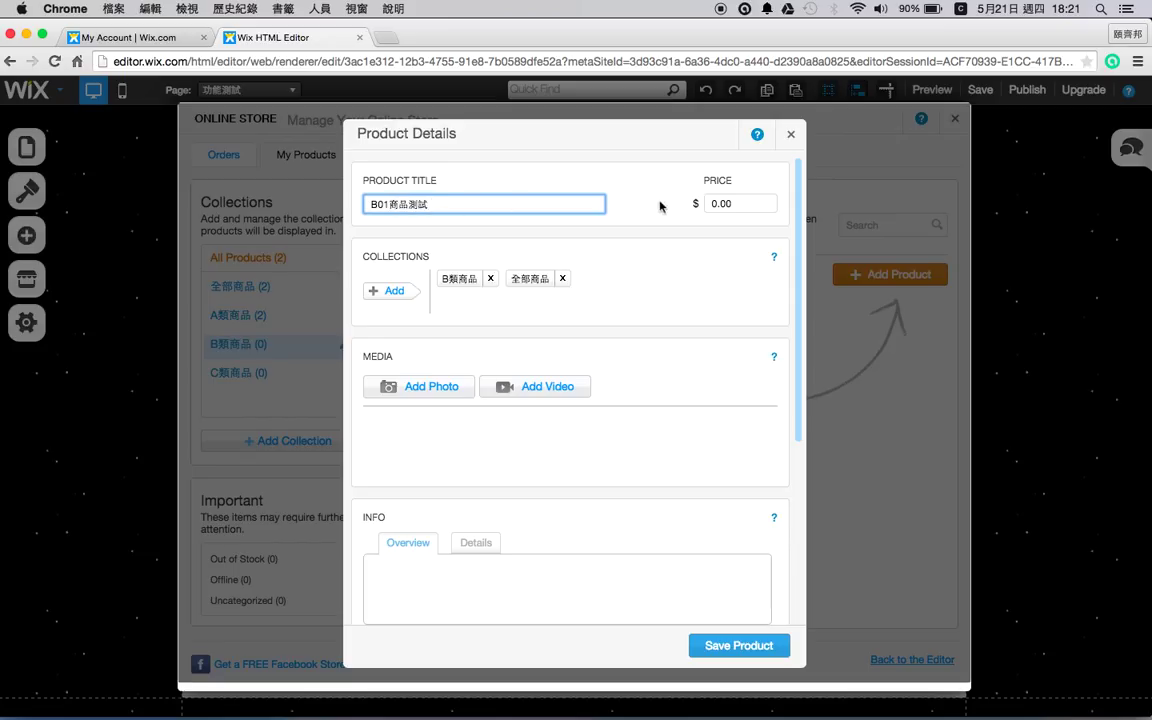
{"action": "left_click", "coordinate": [724, 204]}
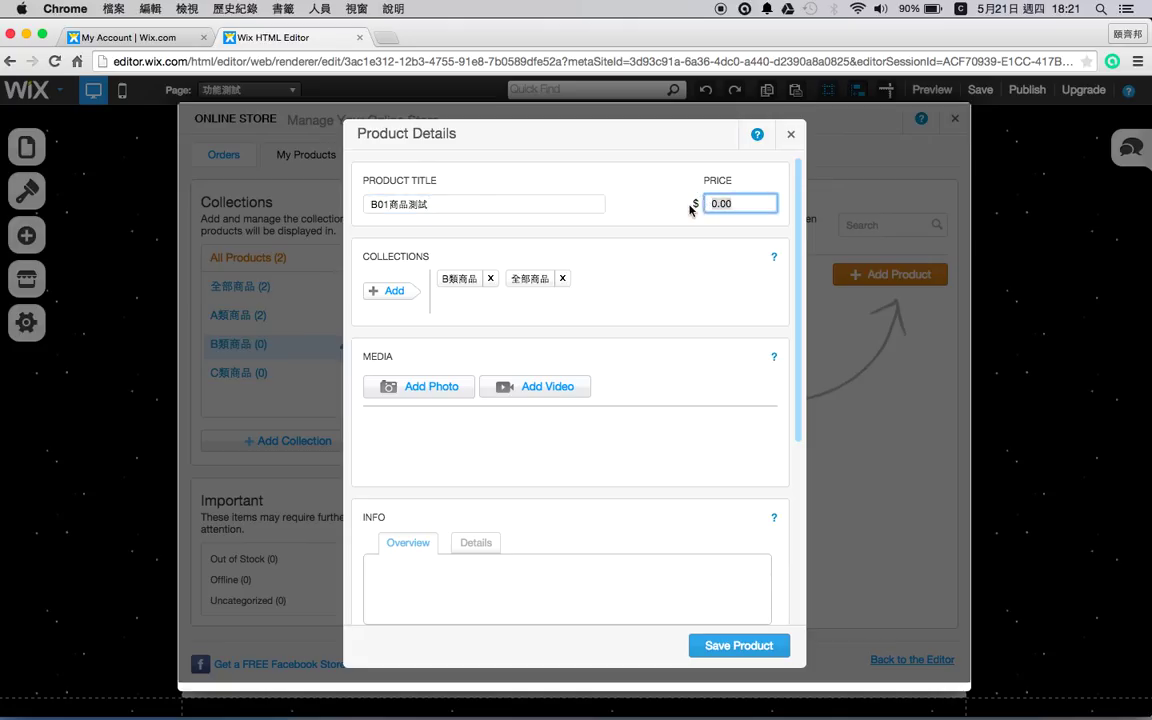
{"action": "type", "text": "2000"}
Step: Add the photos b001.jpg and b002.JPG to the B01商品測試 product
{"action": "left_click", "coordinate": [446, 394]}
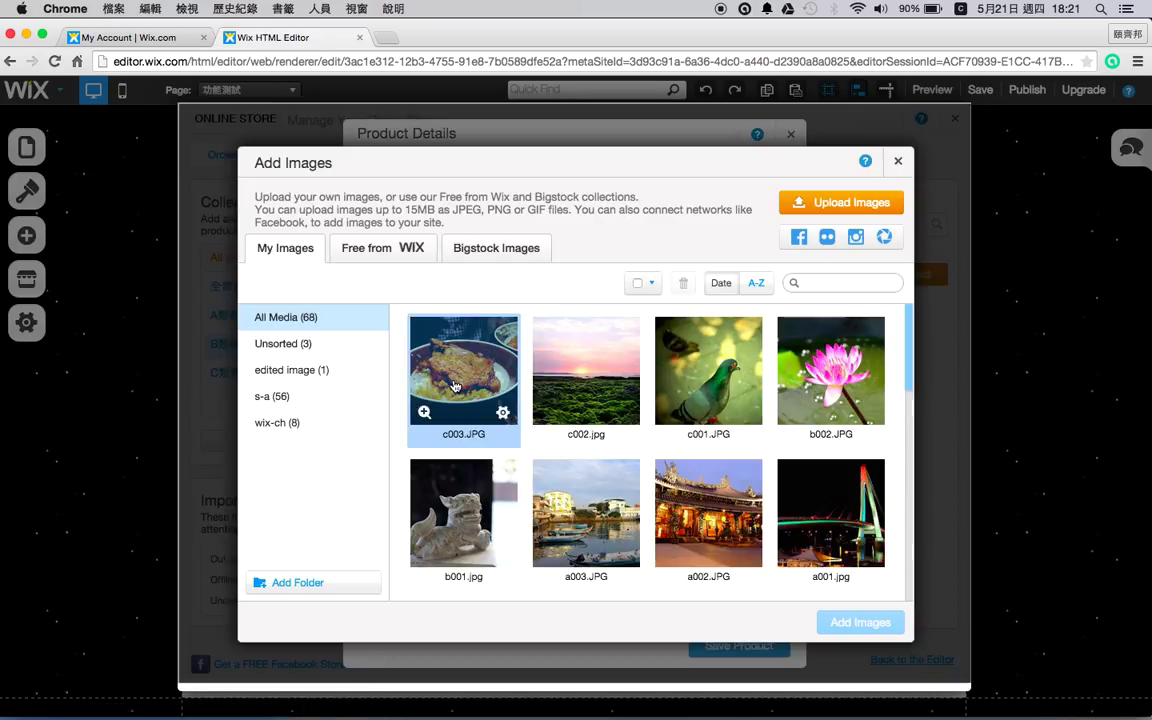
{"action": "left_click", "coordinate": [468, 515]}
{"action": "left_click", "coordinate": [828, 395]}
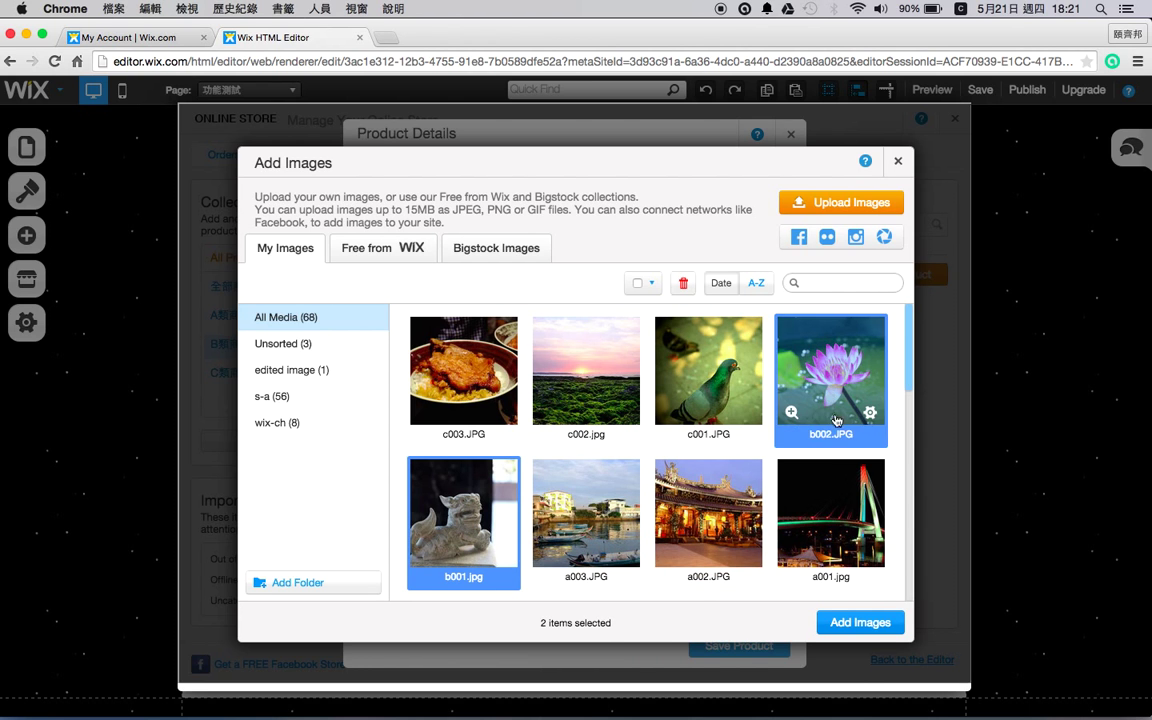
{"action": "left_click", "coordinate": [860, 622]}
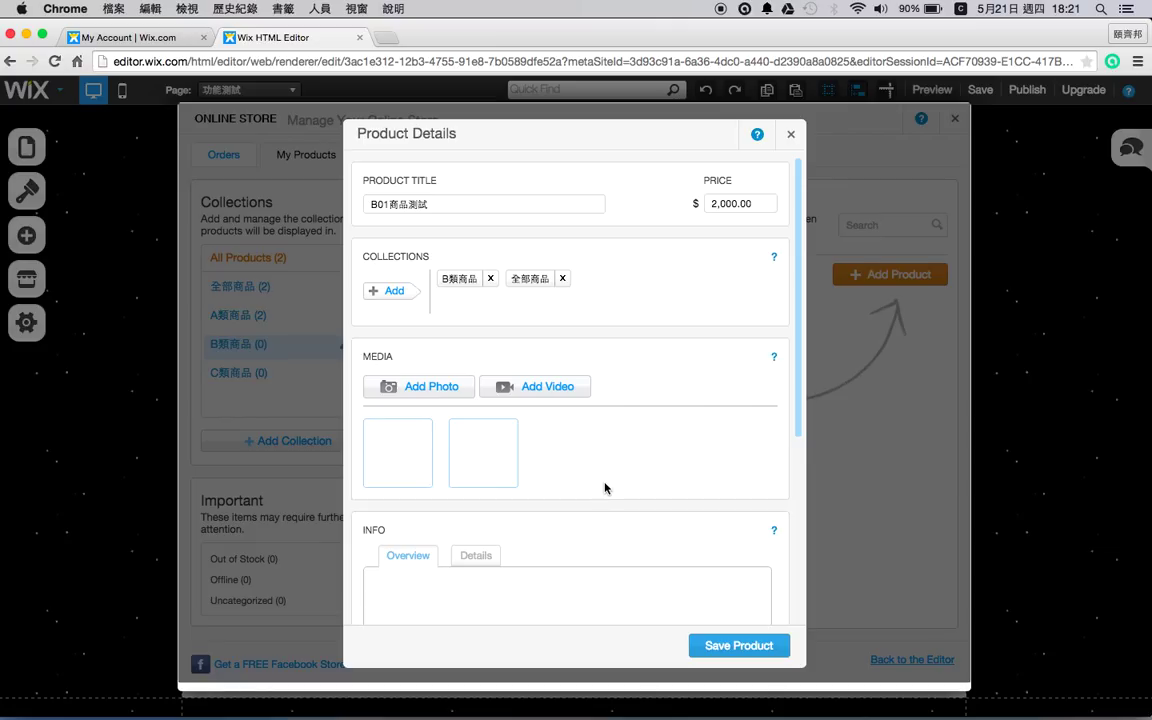
Step: Remove the b001.jpg photo from the product, then save the product and return to the page editor
{"action": "mouse_move", "coordinate": [431, 424]}
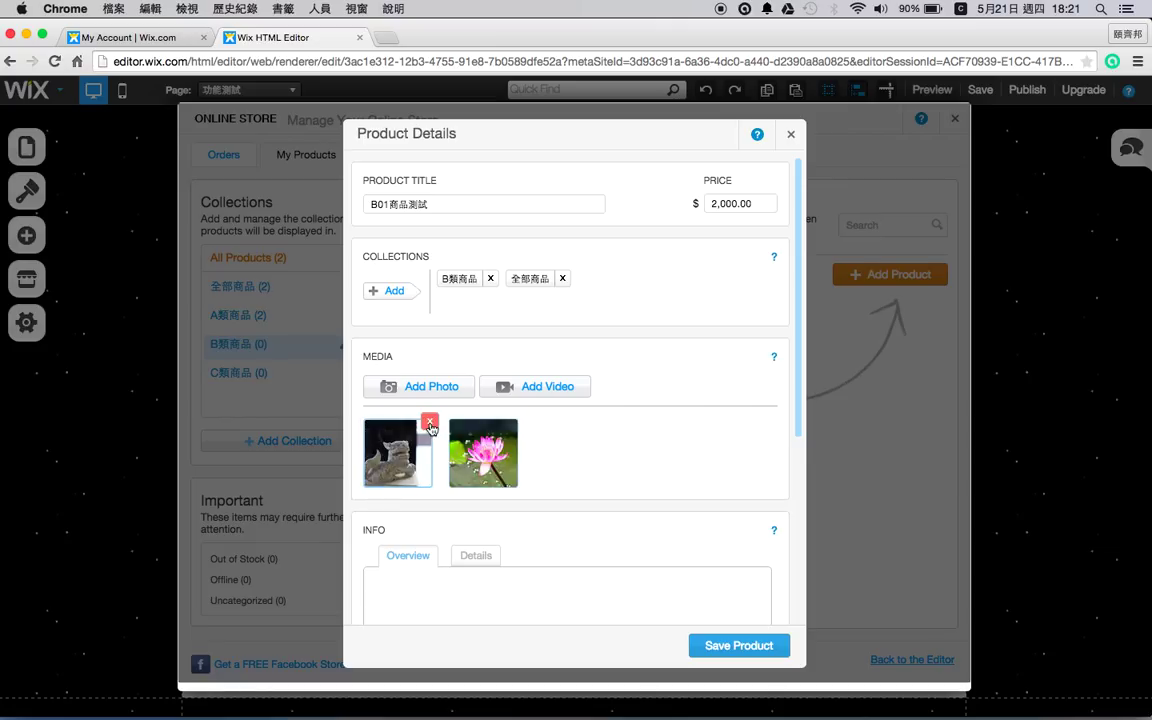
{"action": "left_click", "coordinate": [430, 424]}
{"action": "scroll", "coordinate": [669, 529], "scroll_direction": "down", "scroll_amount": 2}
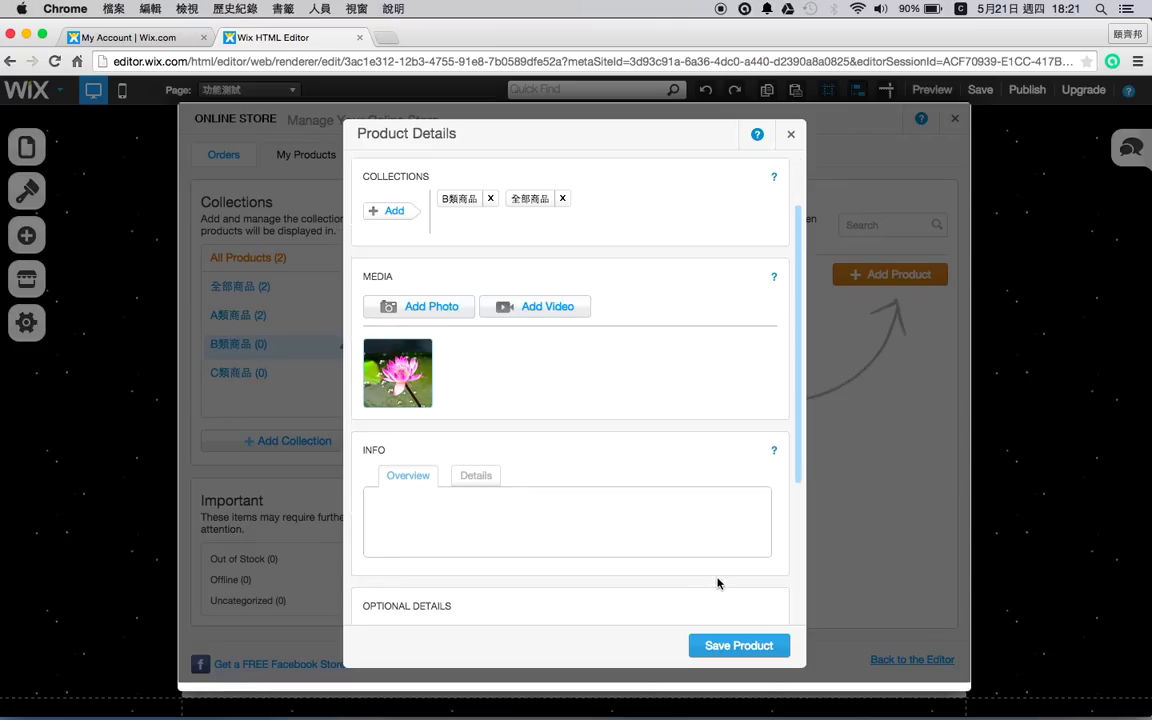
{"action": "scroll", "coordinate": [717, 583], "scroll_direction": "down", "scroll_amount": 3}
{"action": "left_click", "coordinate": [730, 645]}
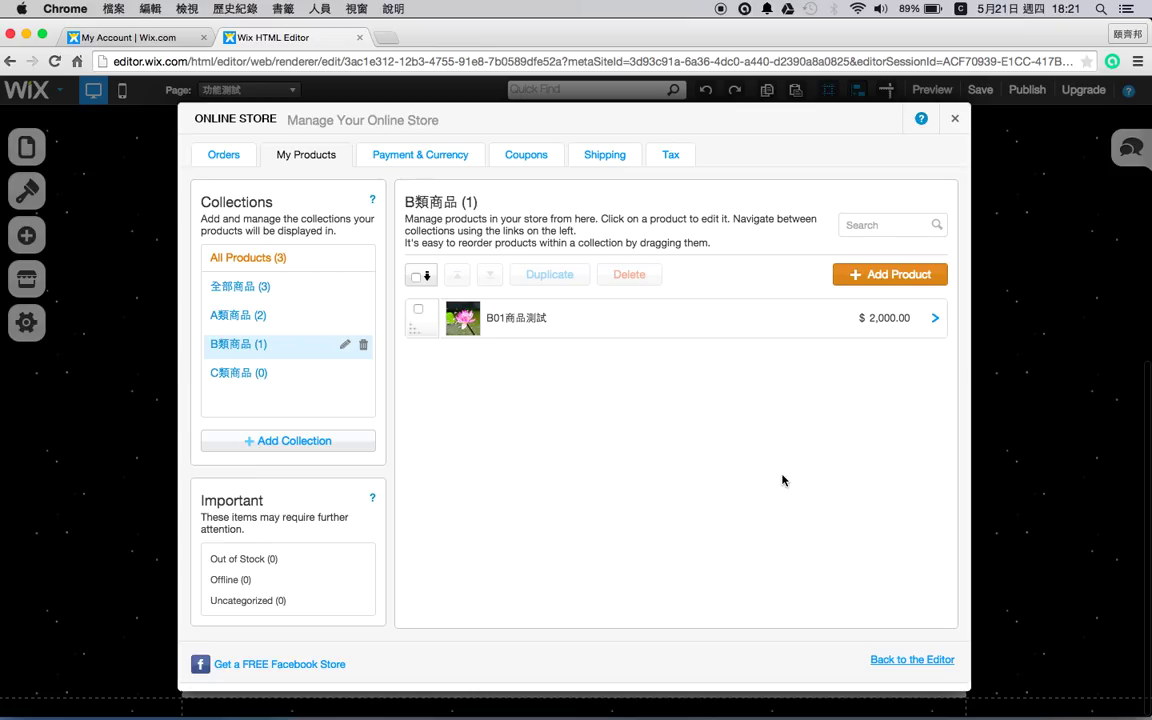
{"action": "left_click", "coordinate": [932, 659]}
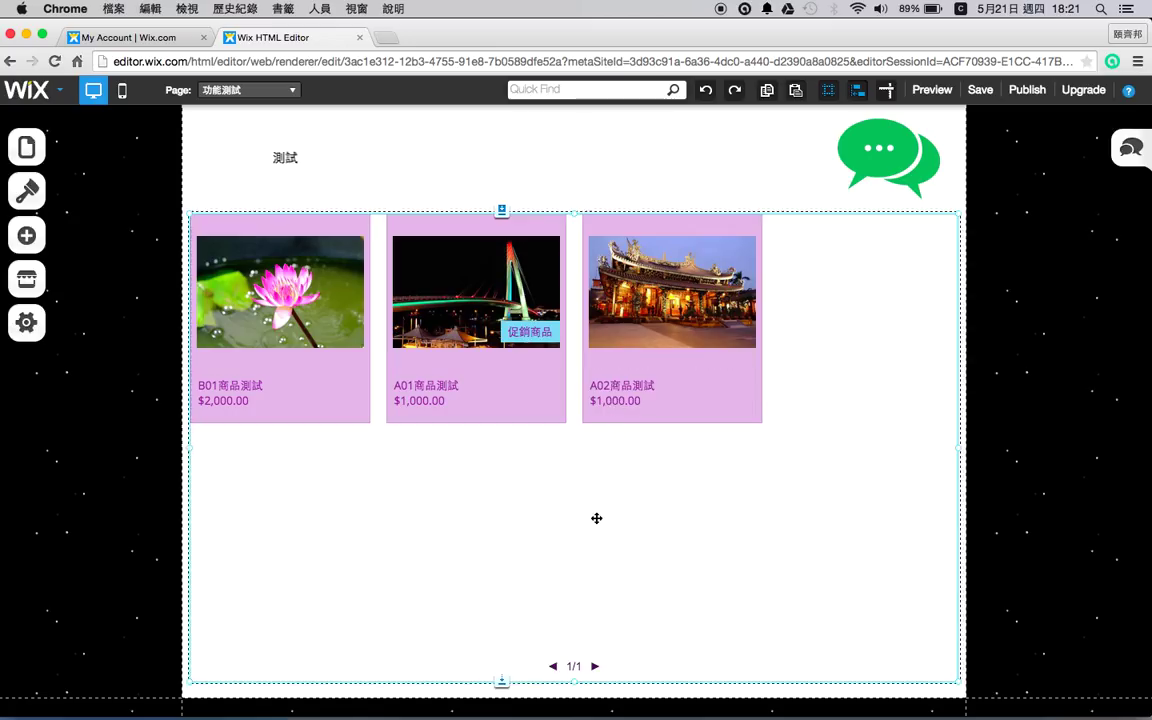
Step: Set the page's product gallery to display the B類商品 collection
{"action": "left_click", "coordinate": [597, 519]}
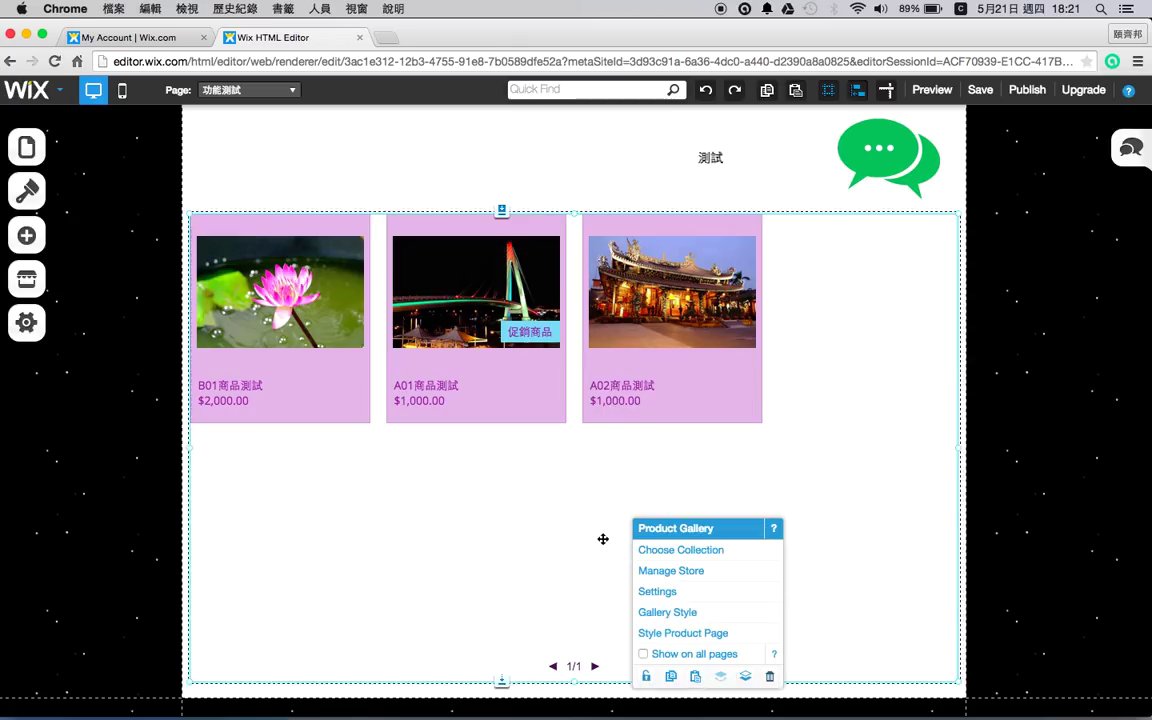
{"action": "left_click", "coordinate": [555, 401]}
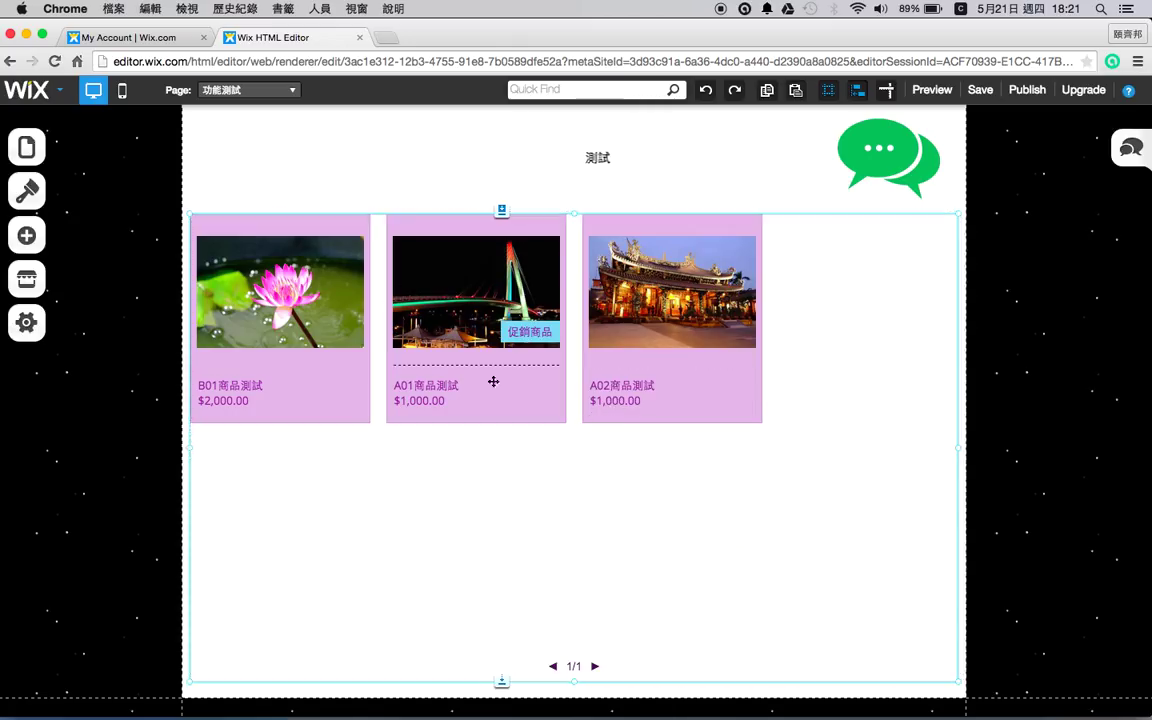
{"action": "left_click", "coordinate": [483, 489]}
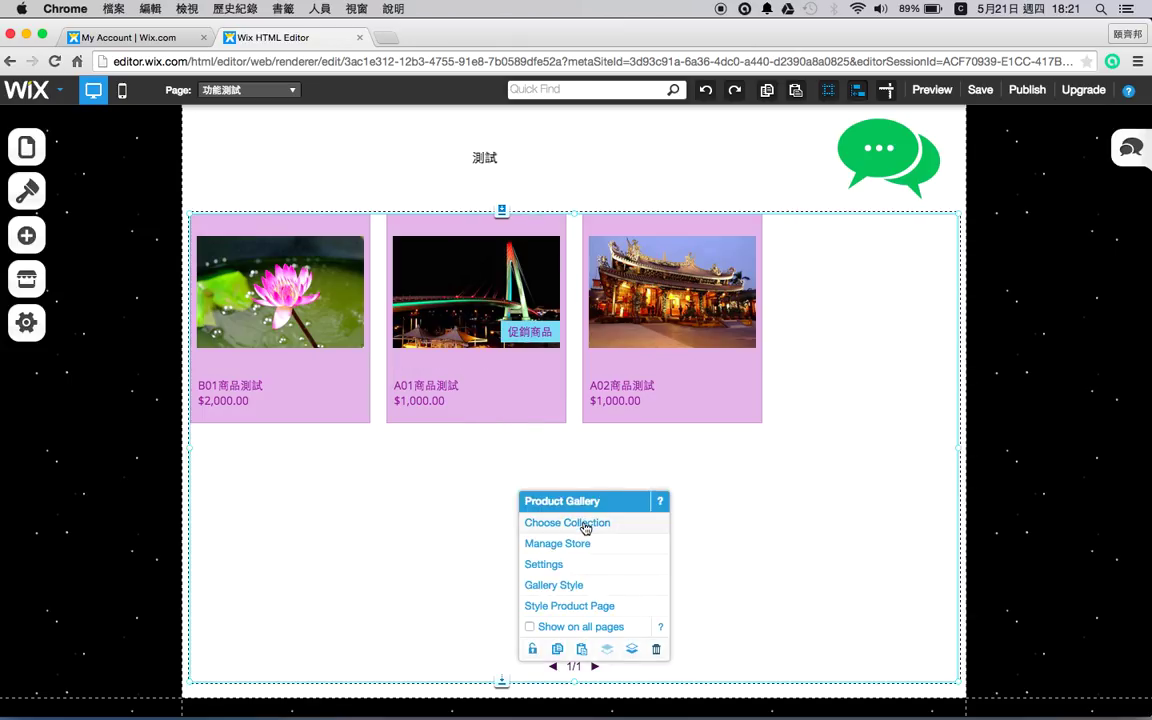
{"action": "left_click", "coordinate": [586, 527]}
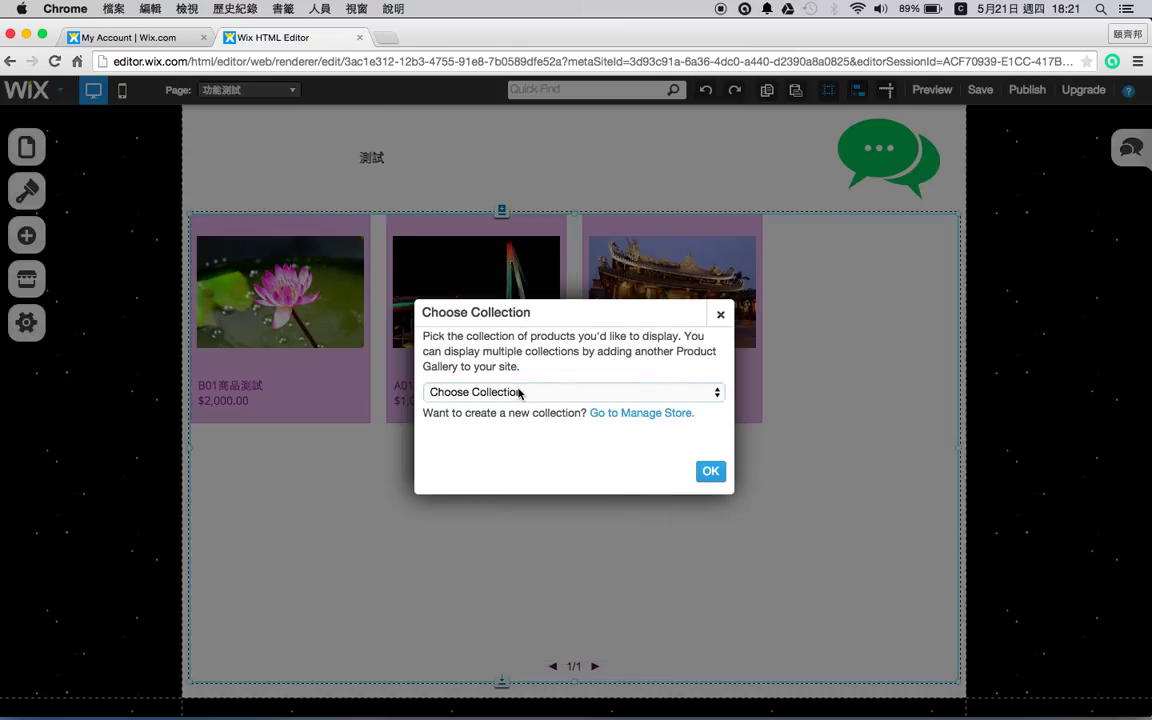
{"action": "left_click", "coordinate": [519, 393]}
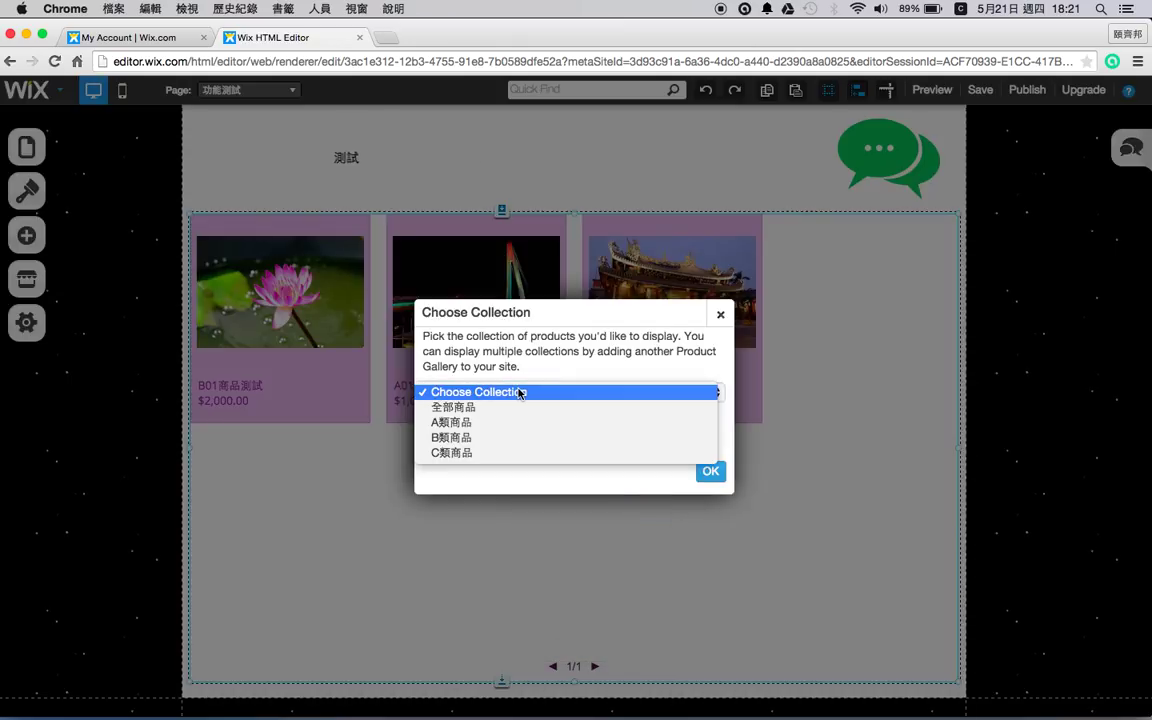
{"action": "left_click", "coordinate": [489, 437]}
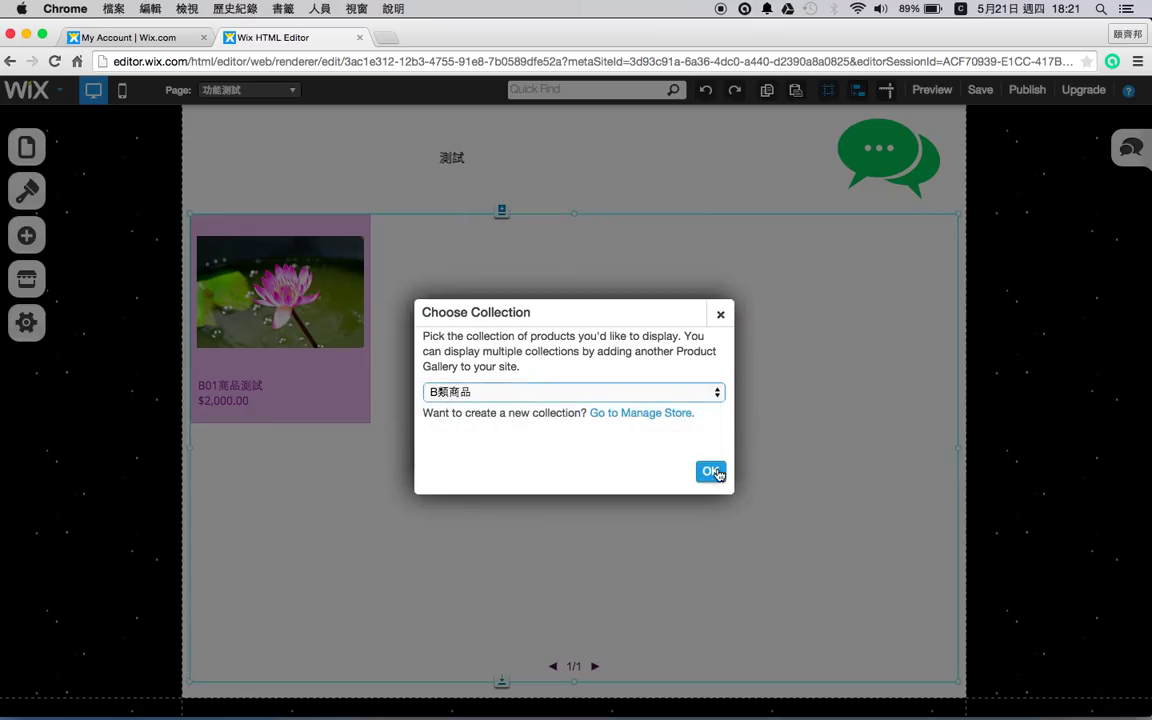
{"action": "left_click", "coordinate": [711, 472]}
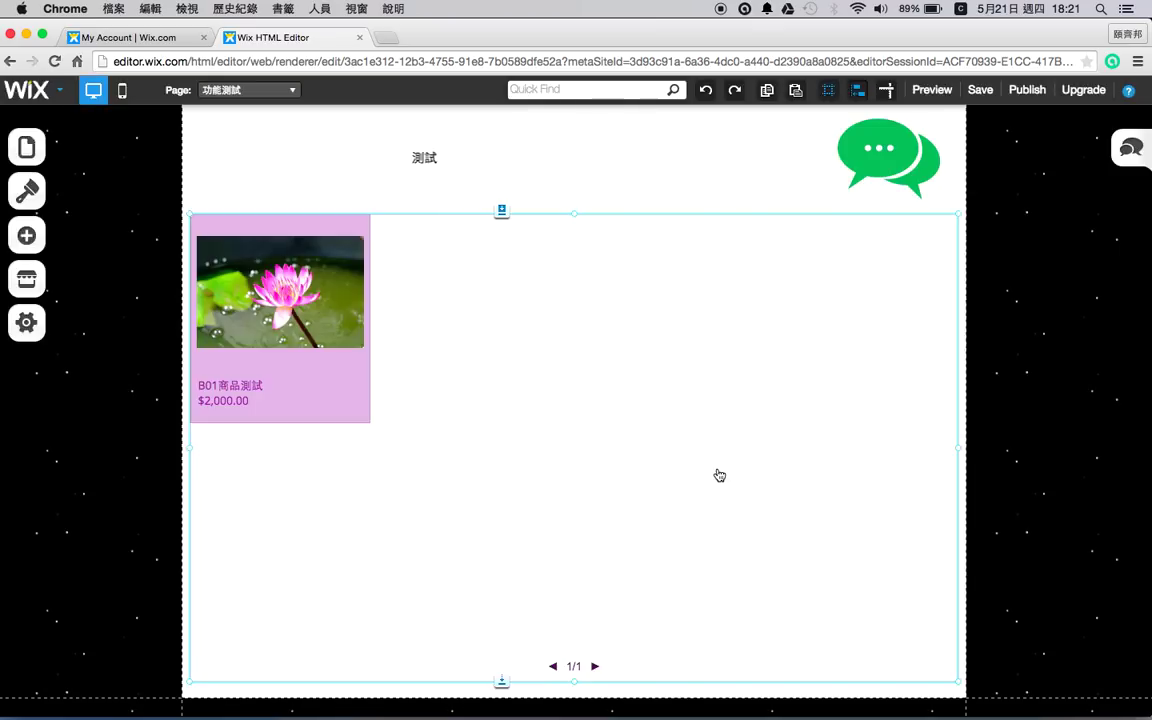
Step: Set the page's product gallery to display the 全部商品 collection
{"action": "left_click", "coordinate": [688, 371]}
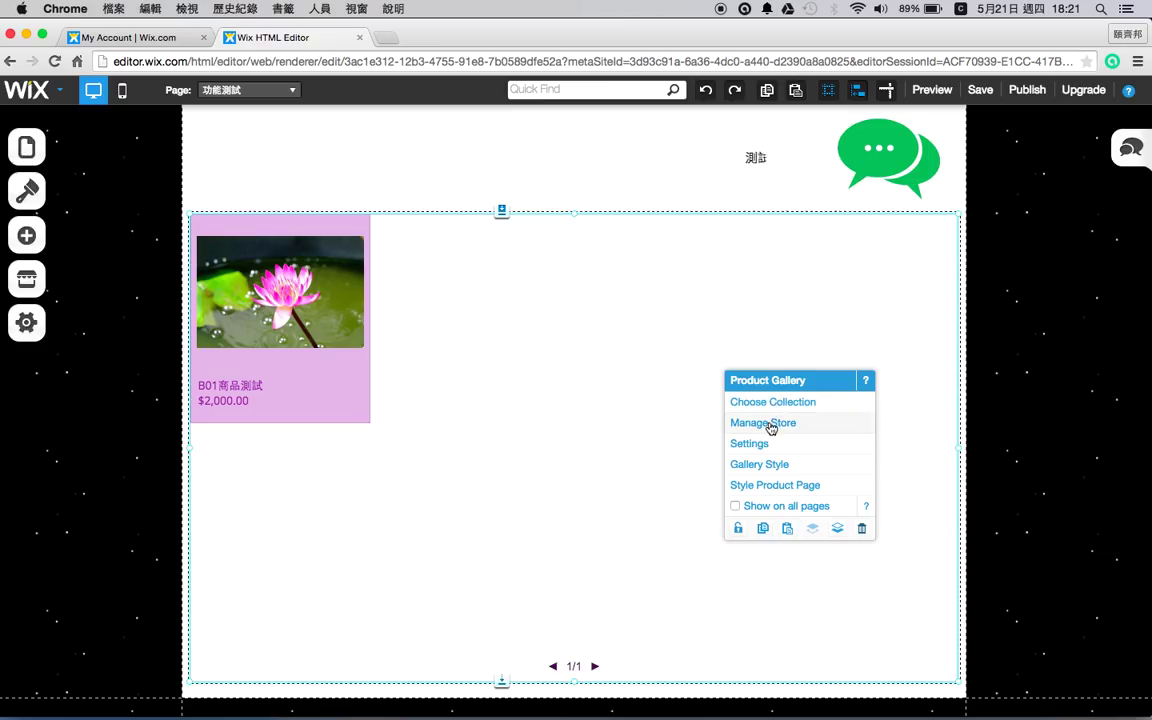
{"action": "left_click", "coordinate": [771, 403]}
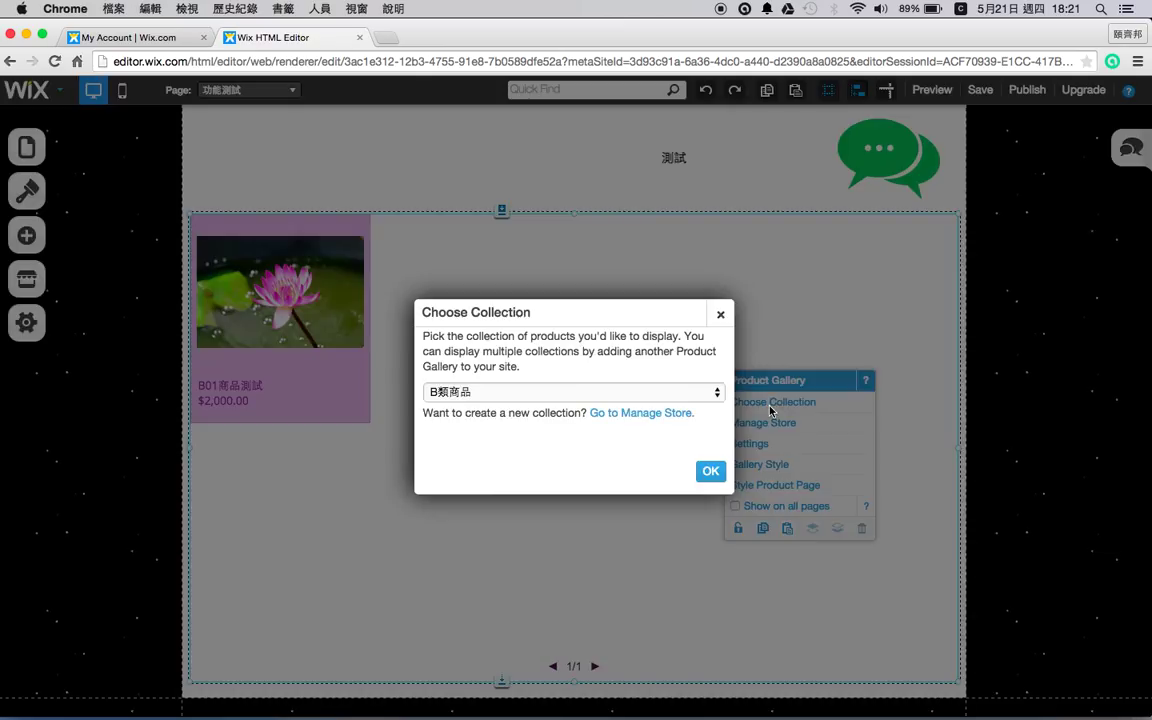
{"action": "left_click", "coordinate": [612, 393]}
{"action": "left_click", "coordinate": [540, 362]}
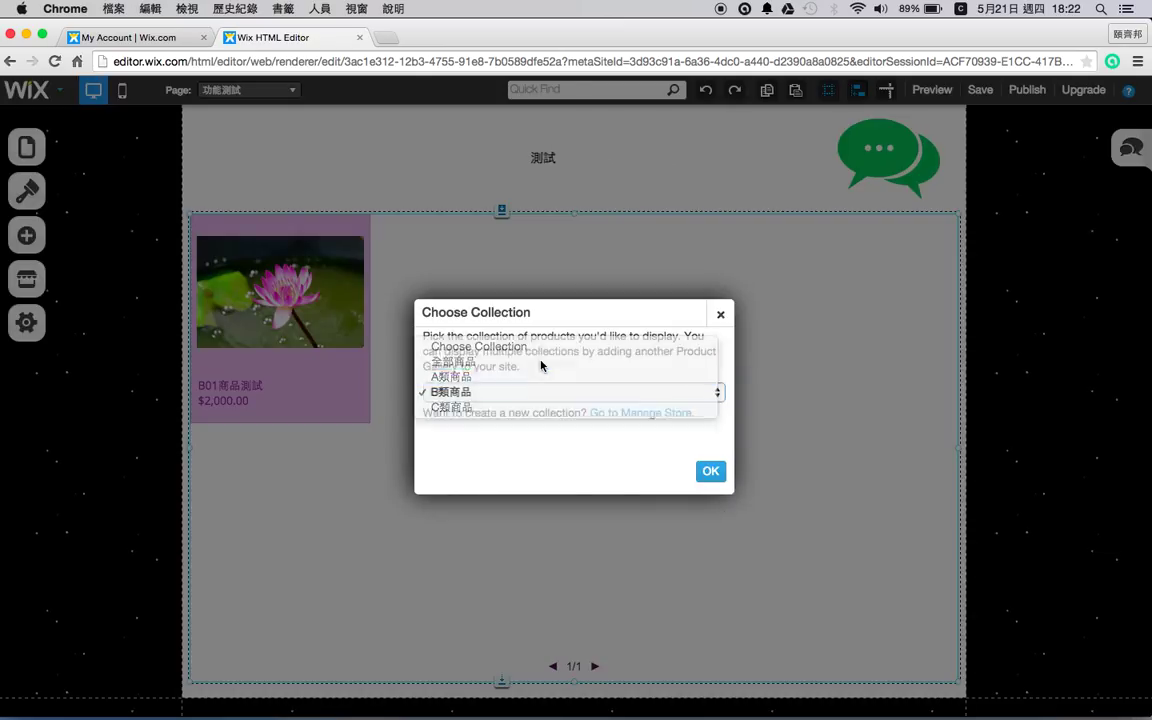
{"action": "left_click", "coordinate": [710, 473]}
Step: Examine the ribbon on the A01商品測試 product in the gallery and its ribbon setting in the product details, leaving without saving
{"action": "scroll", "coordinate": [712, 480], "scroll_direction": "down", "scroll_amount": 2}
{"action": "scroll", "coordinate": [712, 475], "scroll_direction": "up", "scroll_amount": 4}
{"action": "scroll", "coordinate": [698, 468], "scroll_direction": "down", "scroll_amount": 1}
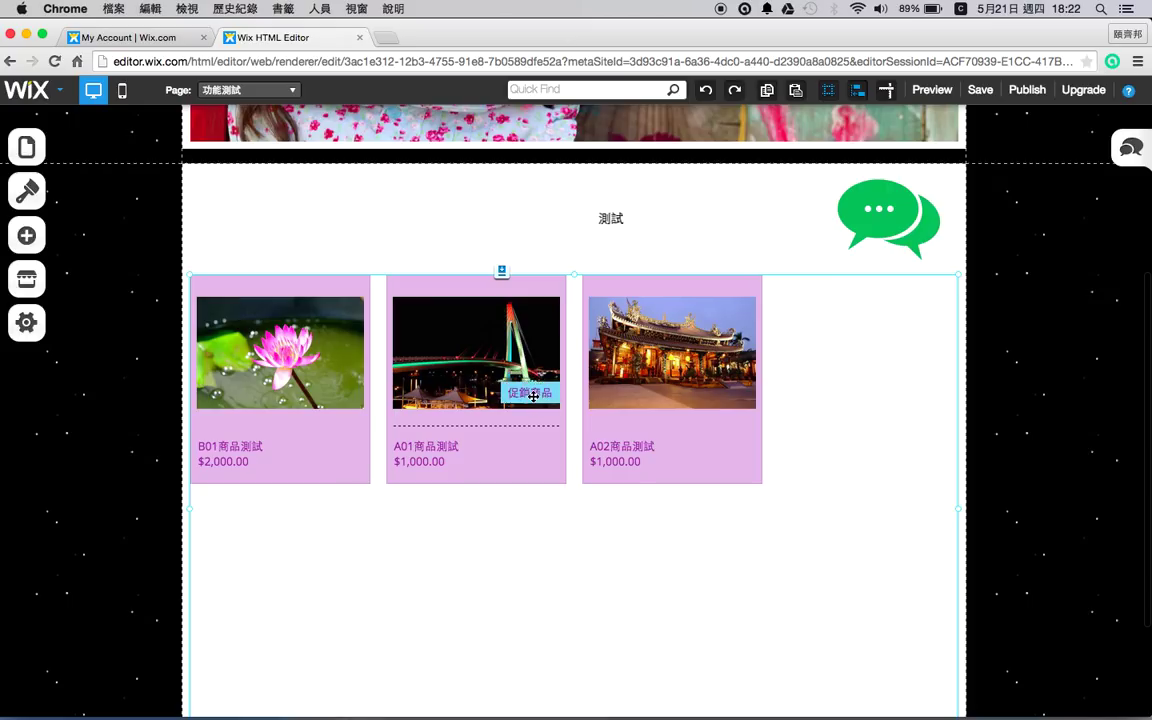
{"action": "left_click", "coordinate": [535, 440]}
{"action": "left_click", "coordinate": [531, 388]}
{"action": "left_click", "coordinate": [531, 388]}
{"action": "left_click", "coordinate": [505, 310]}
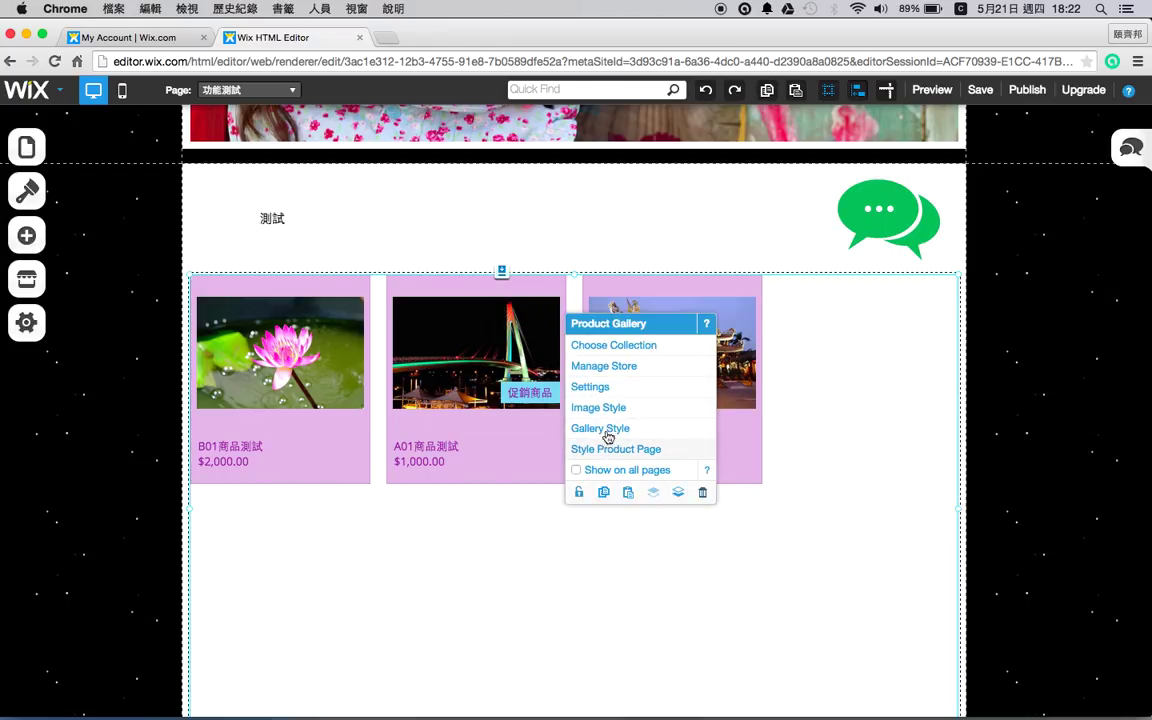
{"action": "left_click", "coordinate": [604, 366]}
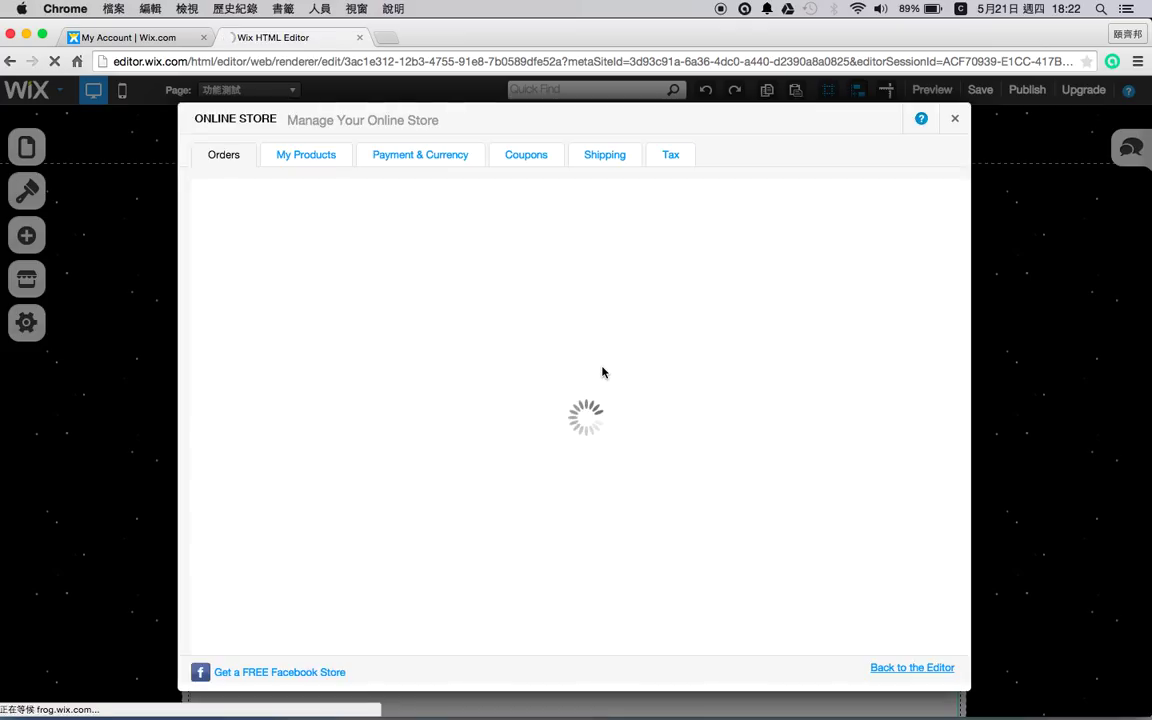
{"action": "left_click", "coordinate": [542, 377]}
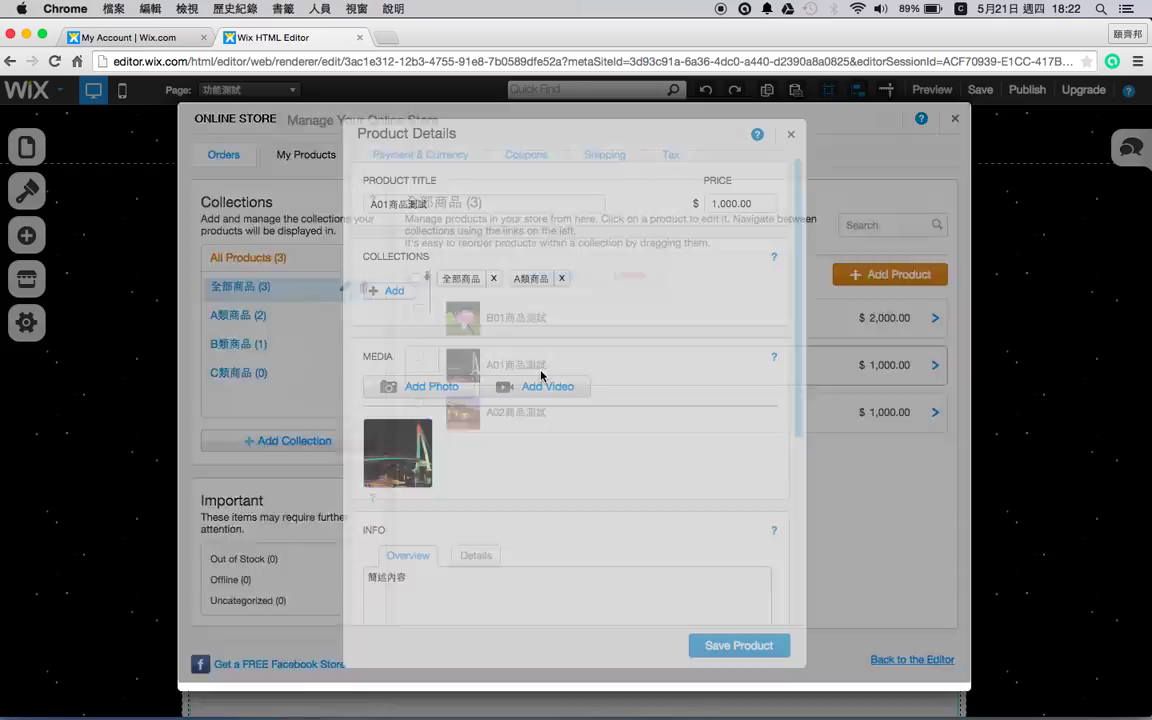
{"action": "scroll", "coordinate": [546, 488], "scroll_direction": "down", "scroll_amount": 5}
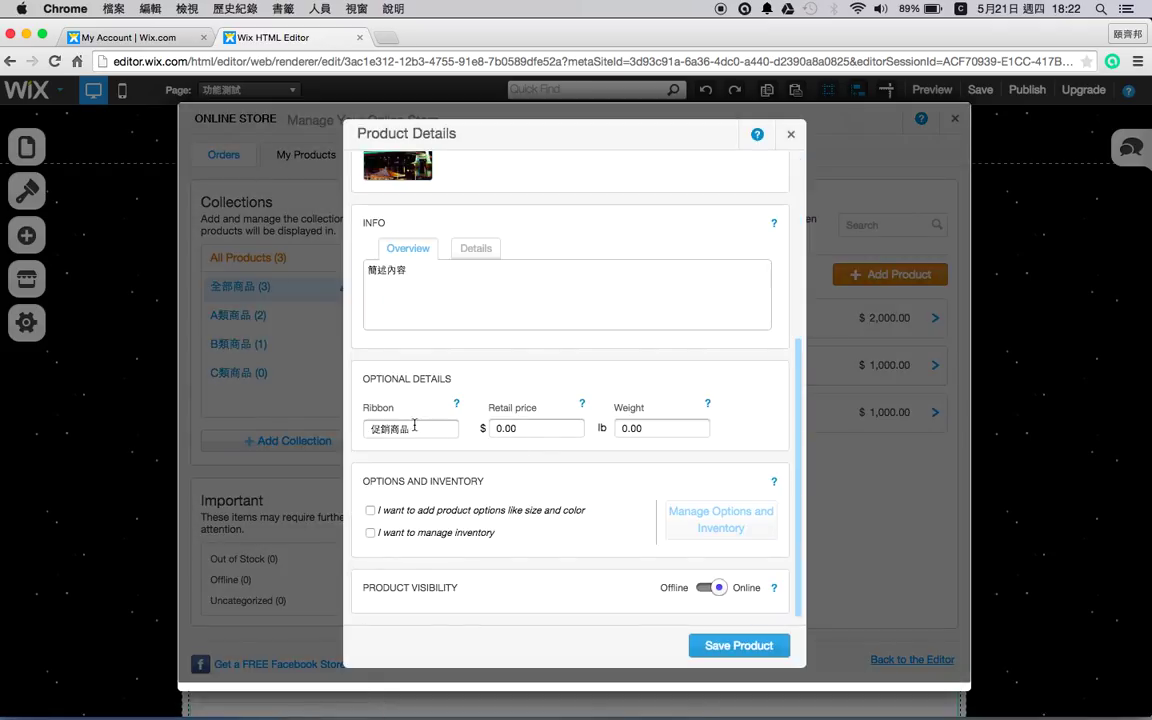
{"action": "left_click_drag", "start_coordinate": [423, 432], "coordinate": [362, 430]}
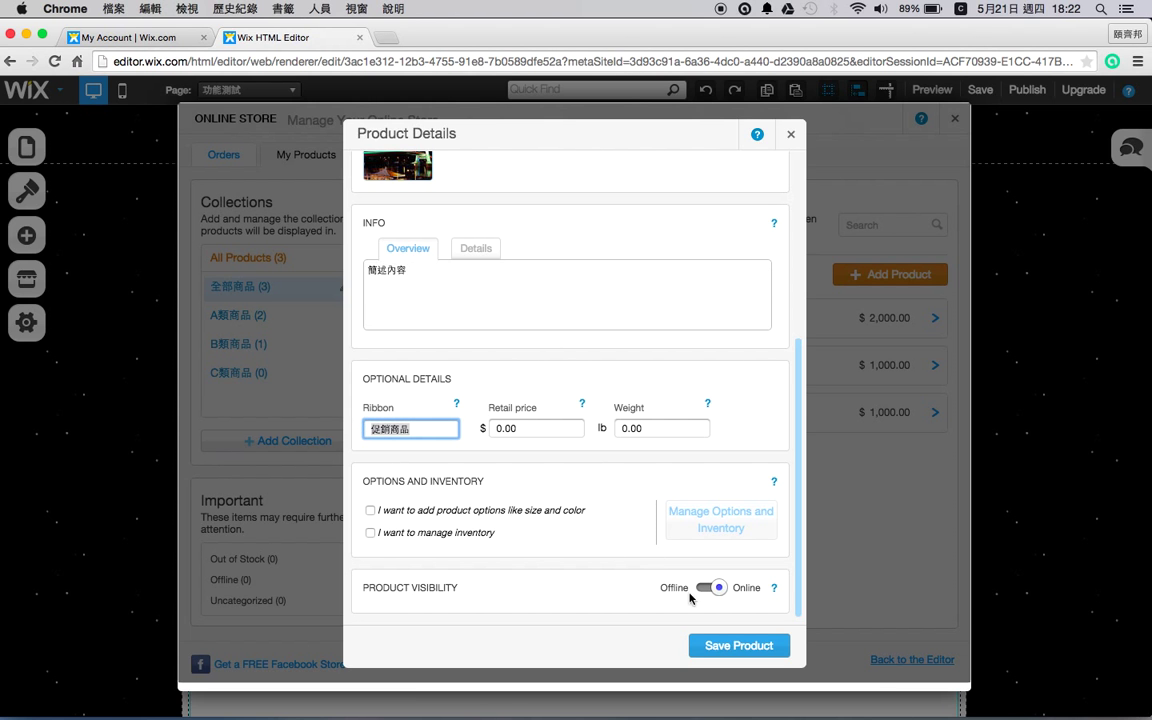
{"action": "left_click", "coordinate": [790, 133]}
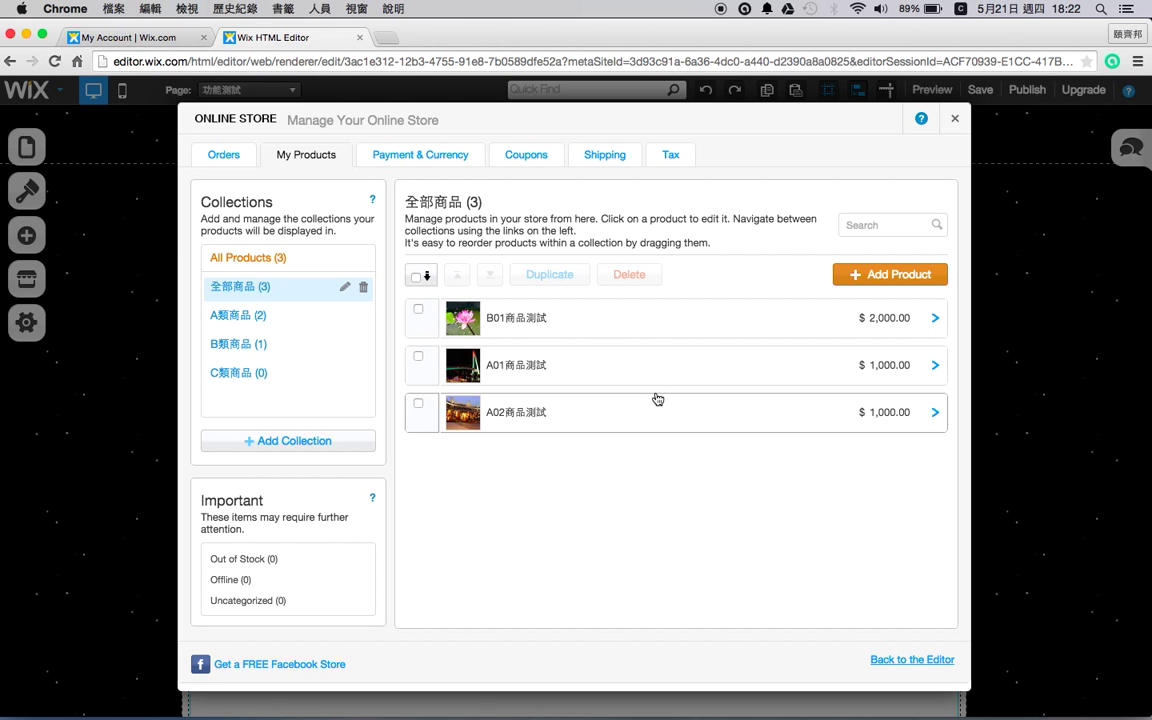
{"action": "key", "text": "Escape"}
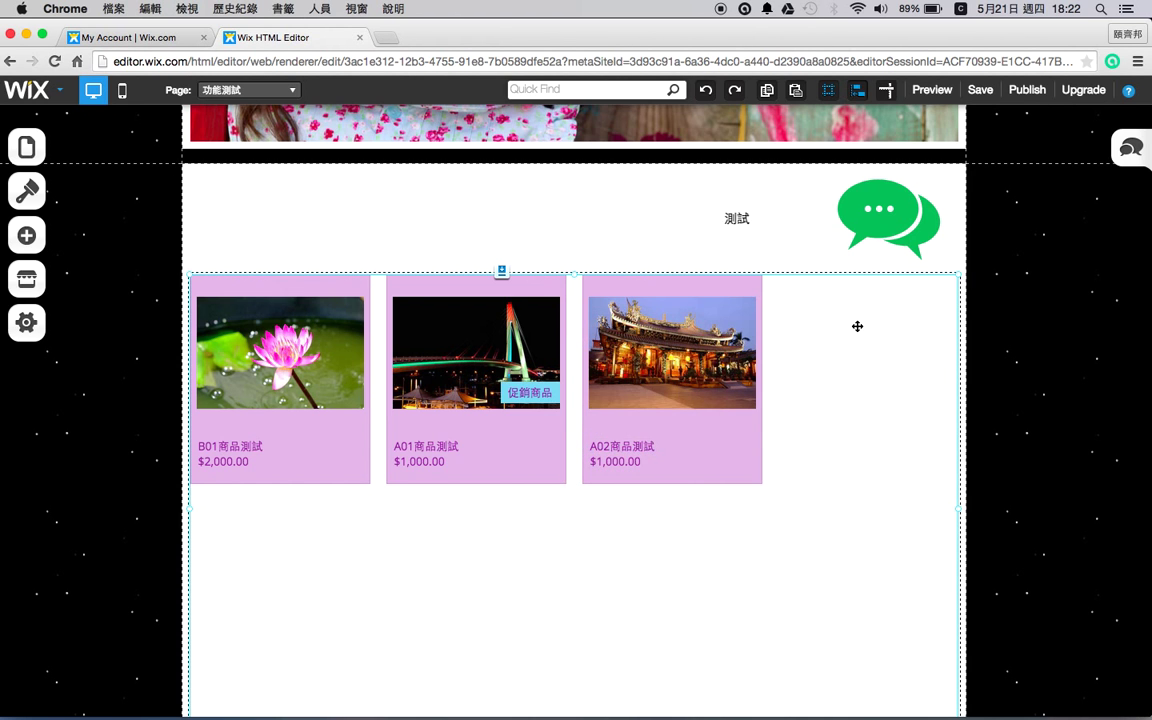
{"action": "scroll", "coordinate": [836, 418], "scroll_direction": "down", "scroll_amount": 4}
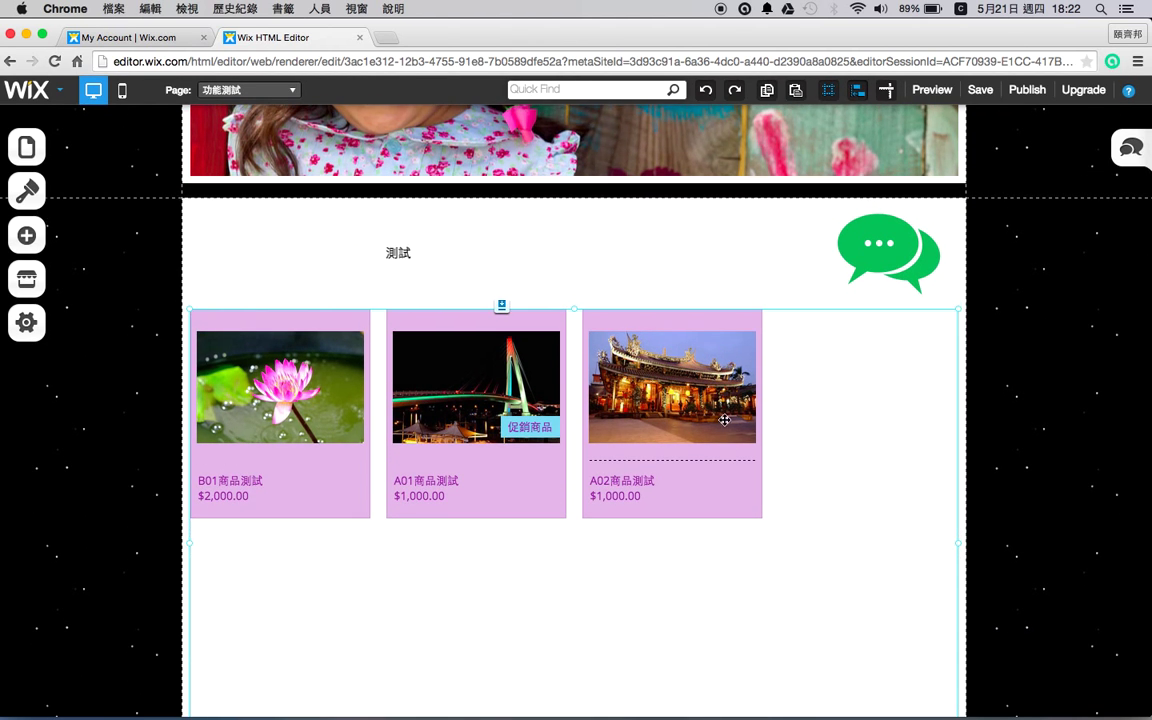
Step: Examine the product gallery's product page style options, including layouts, button text, spacing and social icons, and leave them without editing
{"action": "left_click", "coordinate": [717, 326]}
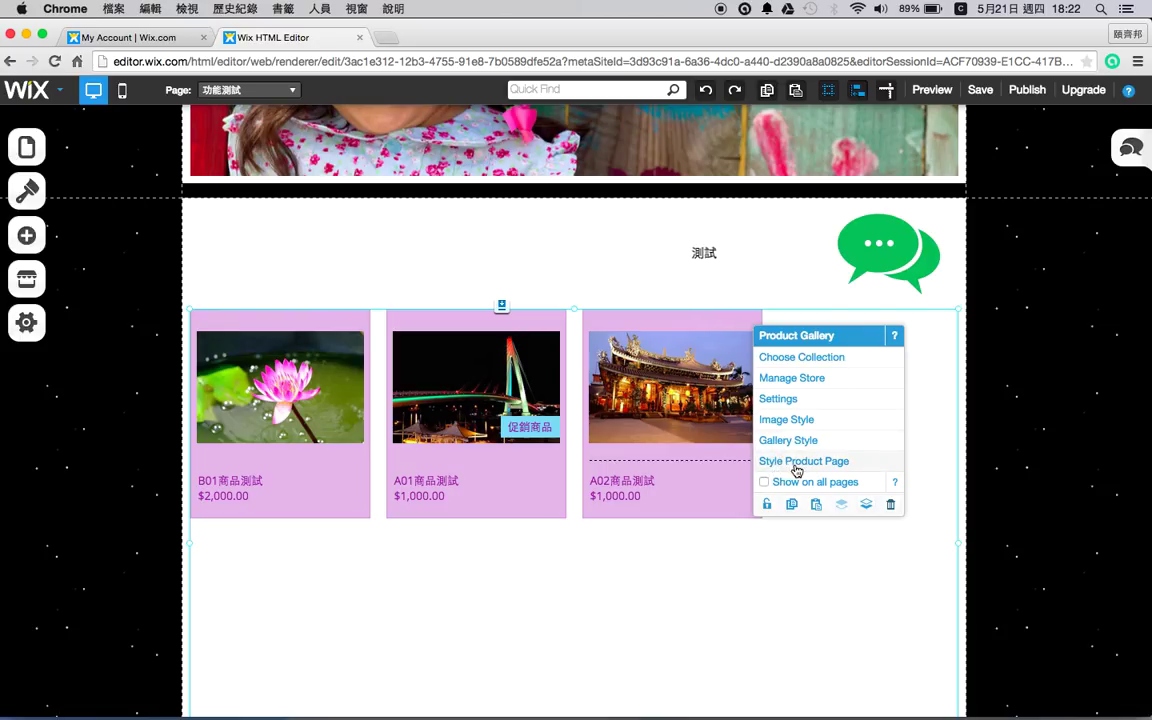
{"action": "left_click", "coordinate": [779, 463]}
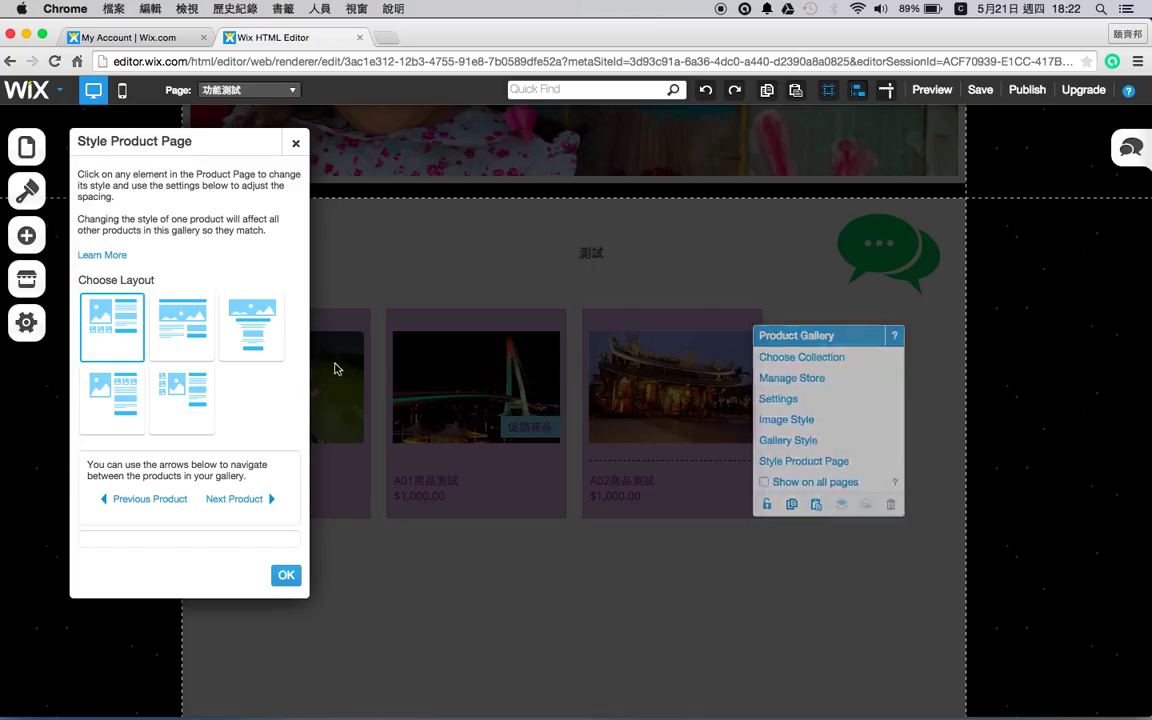
{"action": "scroll", "coordinate": [275, 424], "scroll_direction": "down", "scroll_amount": 5}
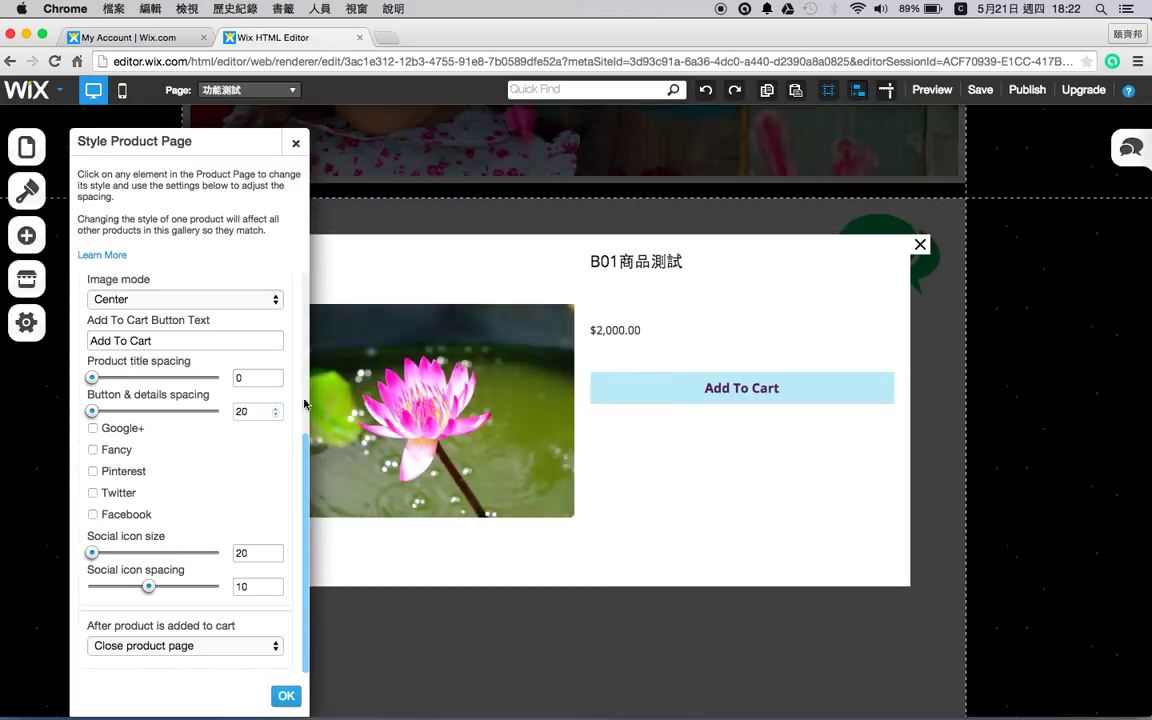
{"action": "left_click", "coordinate": [921, 244]}
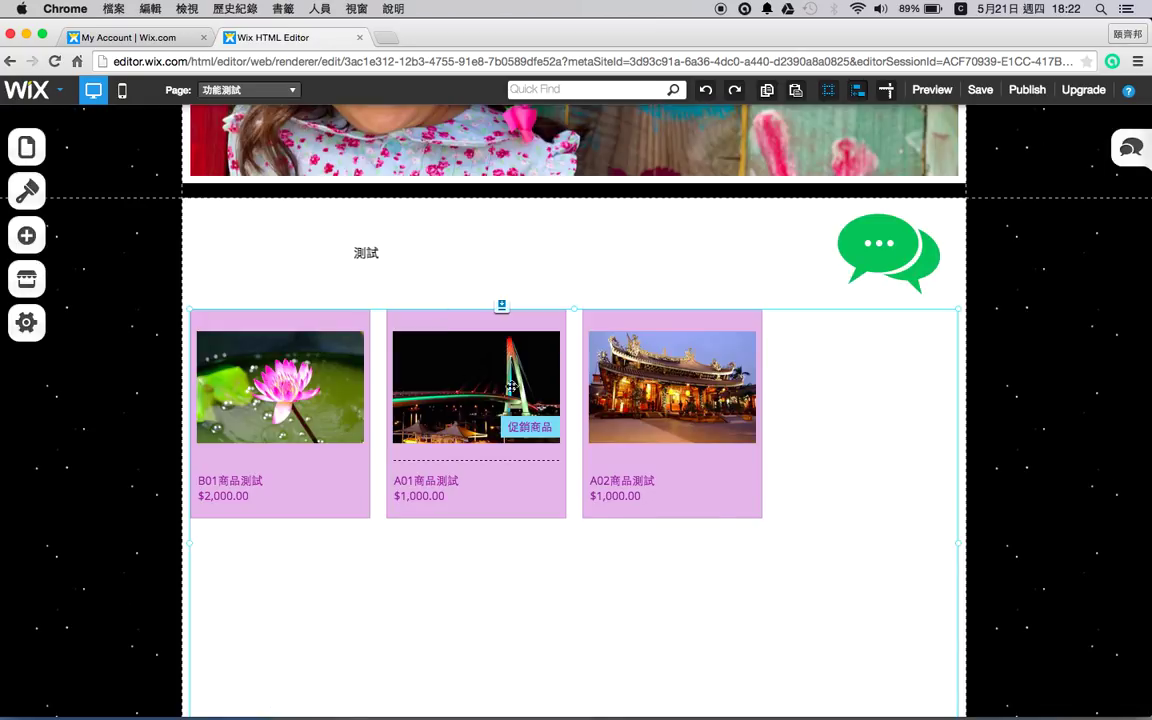
{"action": "left_click", "coordinate": [478, 343]}
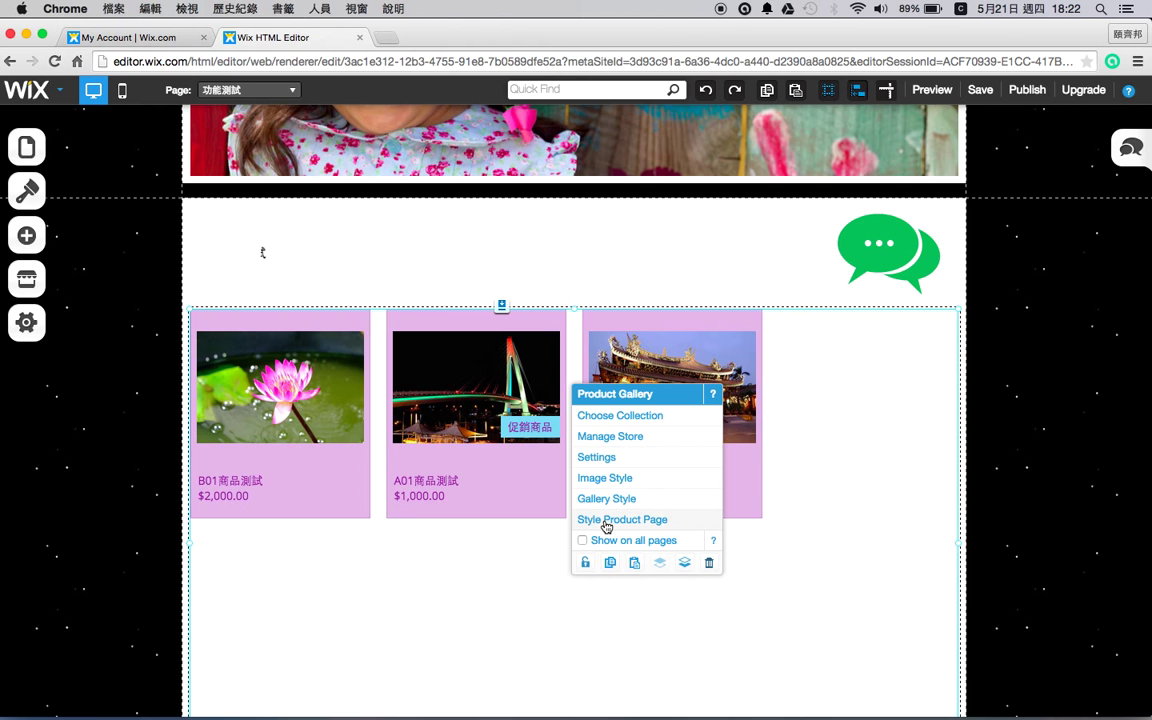
{"action": "left_click", "coordinate": [606, 523]}
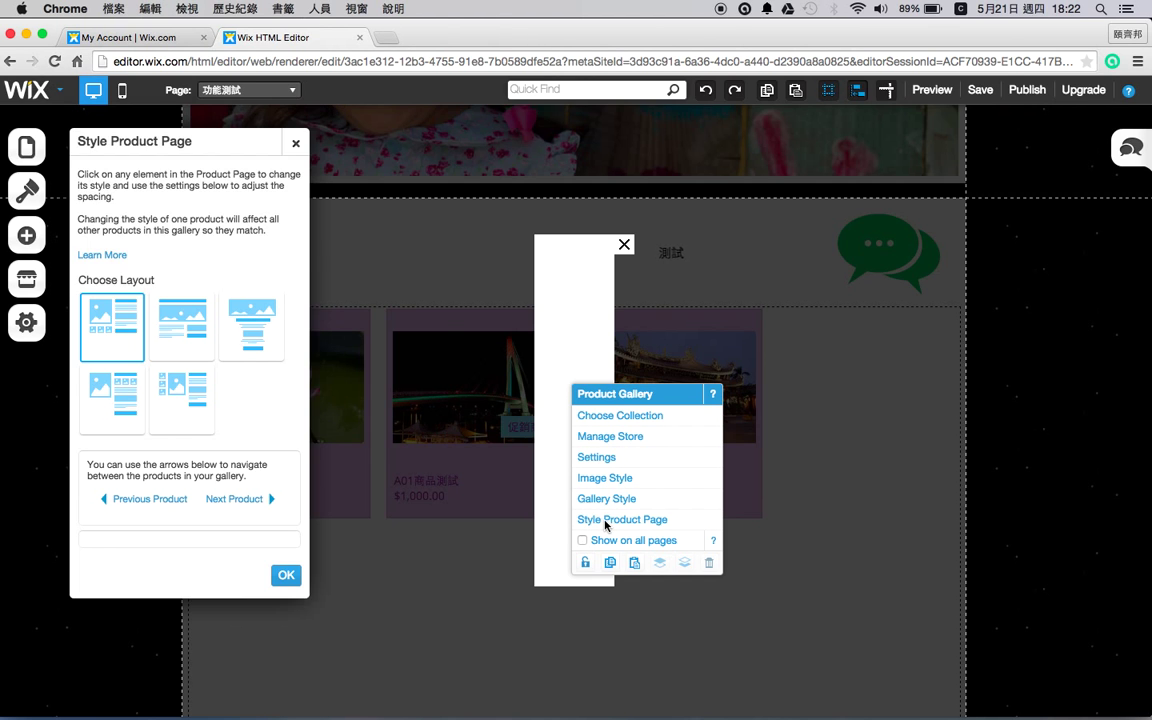
{"action": "scroll", "coordinate": [251, 497], "scroll_direction": "down", "scroll_amount": 5}
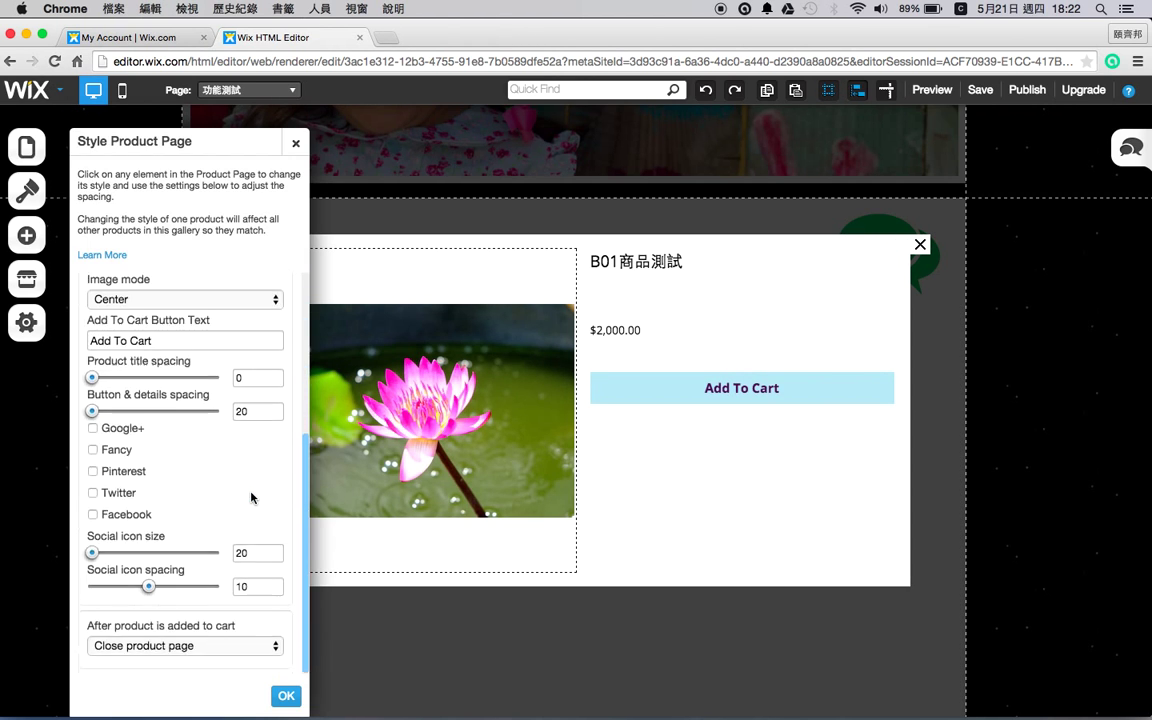
{"action": "scroll", "coordinate": [251, 497], "scroll_direction": "up", "scroll_amount": 5}
{"action": "left_click", "coordinate": [295, 143]}
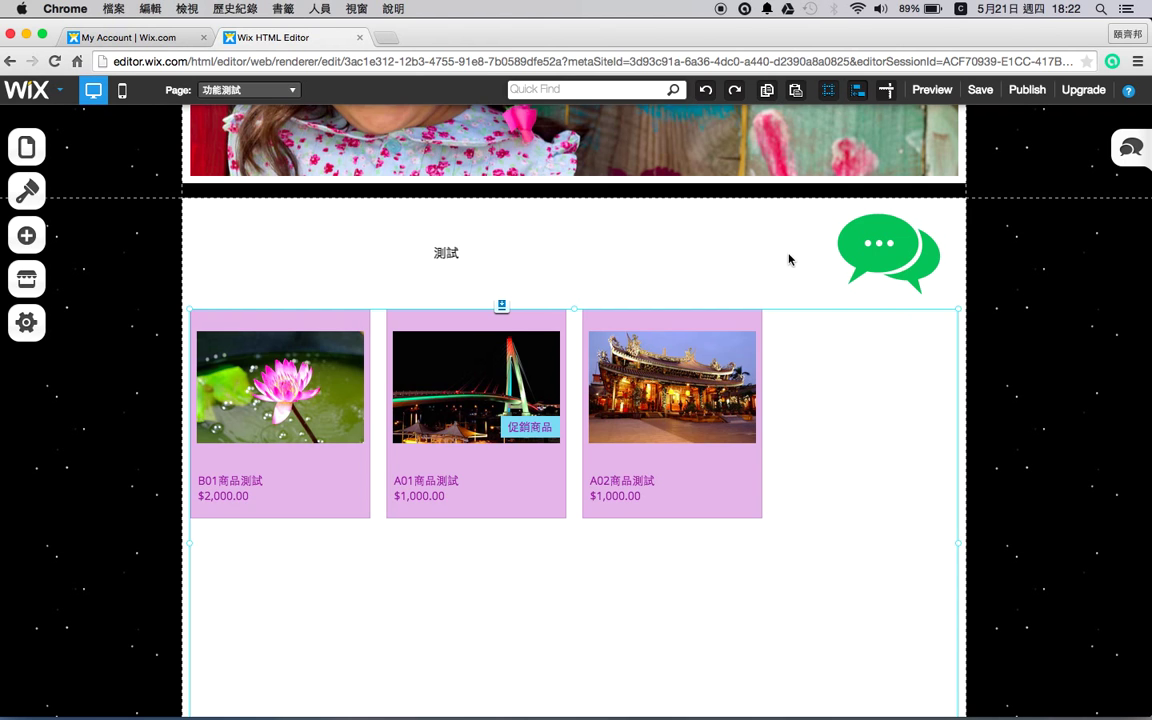
Step: Examine the product gallery's layout settings and its advanced style options, closing each without editing
{"action": "left_click", "coordinate": [681, 351]}
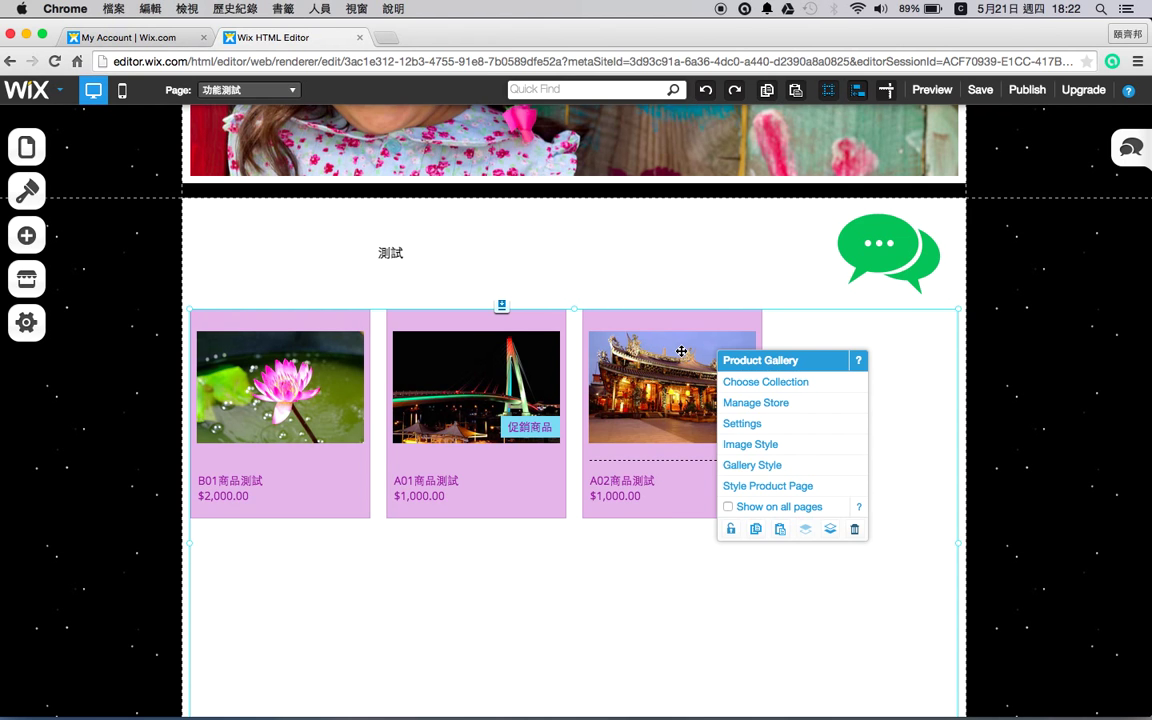
{"action": "left_click", "coordinate": [742, 424]}
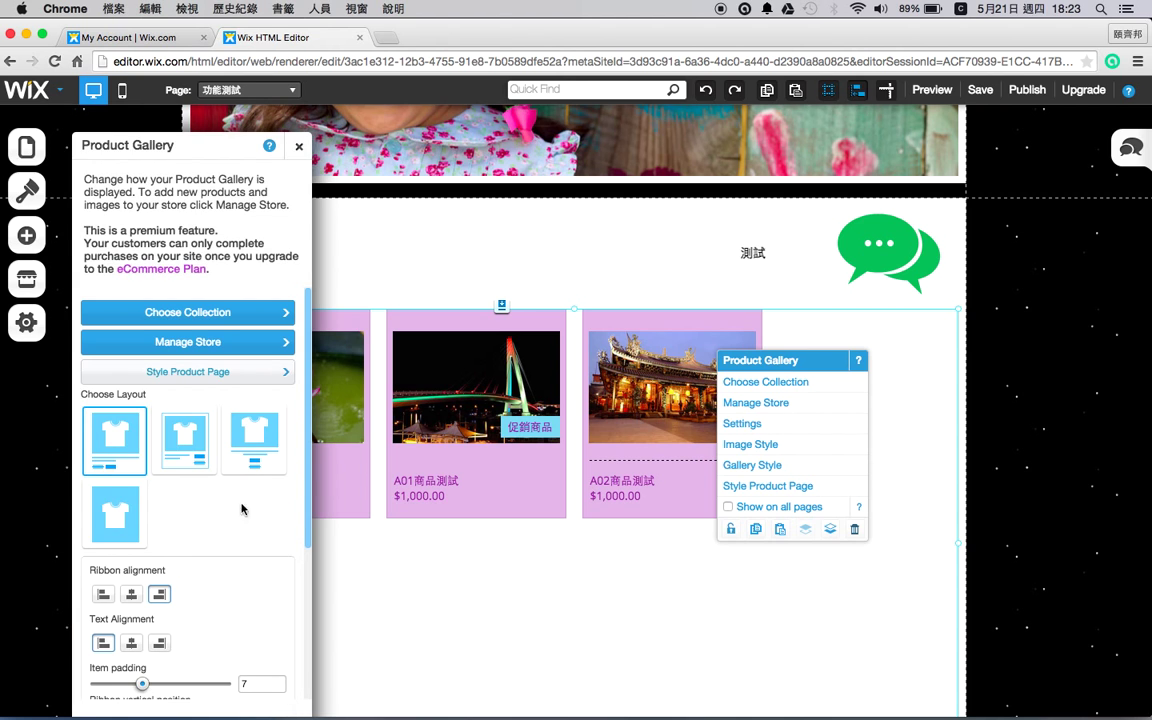
{"action": "scroll", "coordinate": [262, 497], "scroll_direction": "down", "scroll_amount": 5}
{"action": "scroll", "coordinate": [206, 442], "scroll_direction": "up", "scroll_amount": 5}
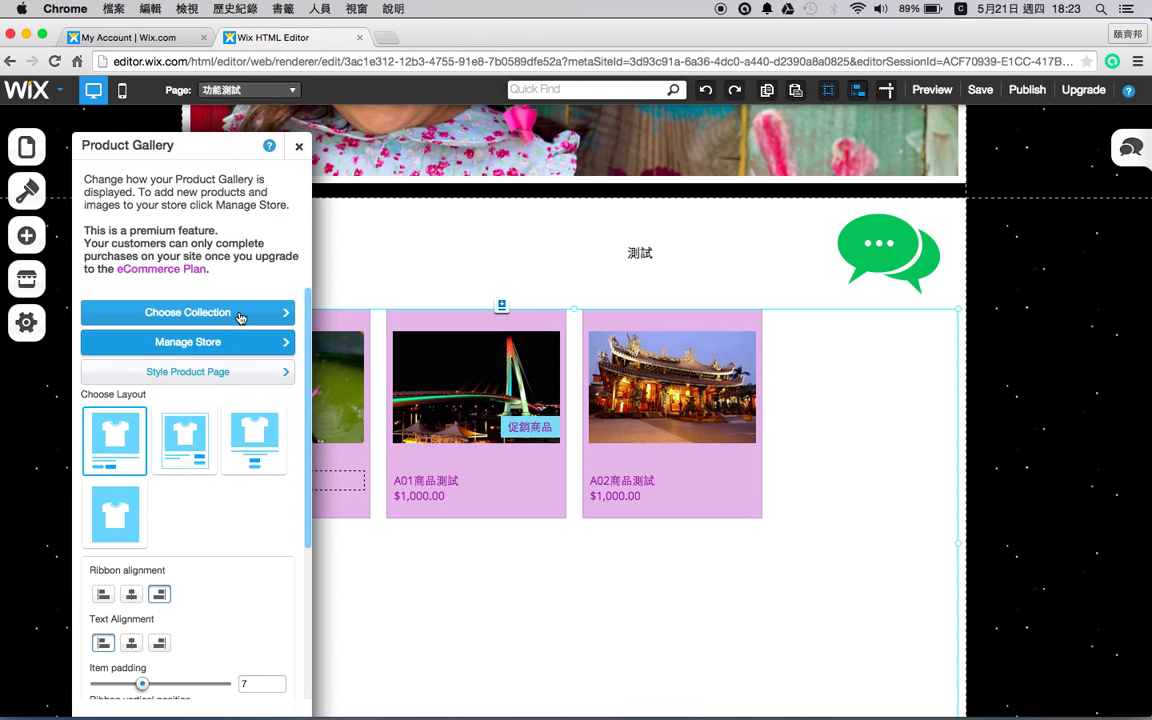
{"action": "left_click", "coordinate": [298, 147]}
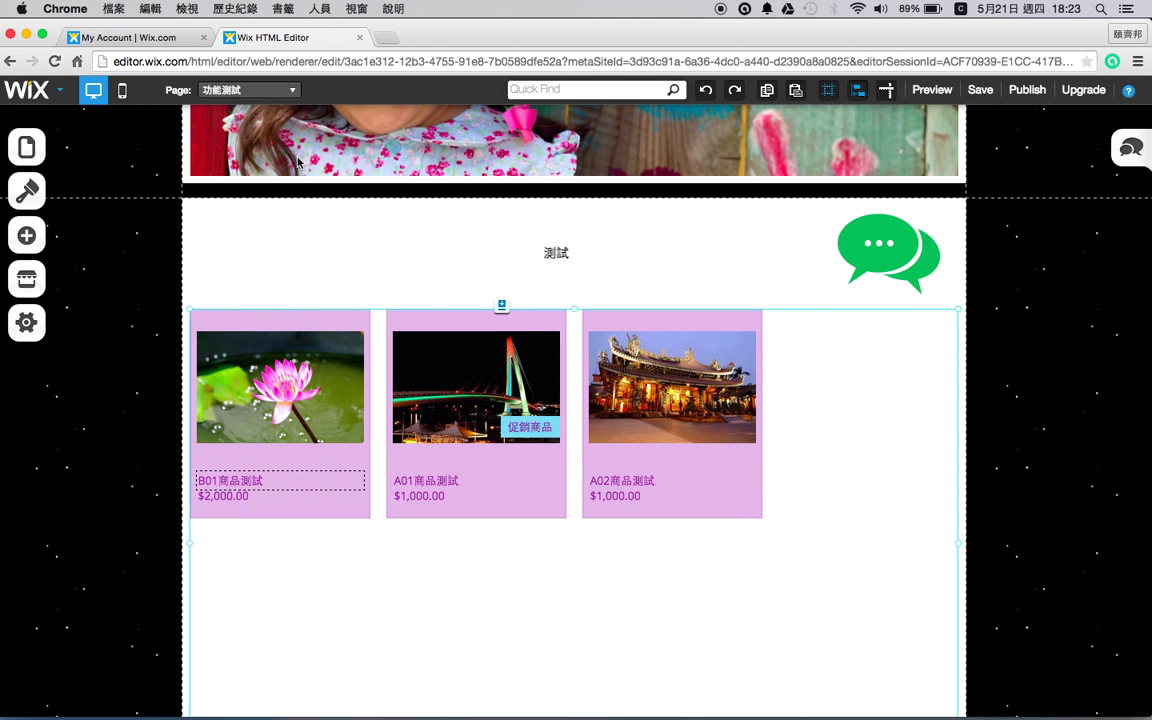
{"action": "left_click", "coordinate": [649, 415]}
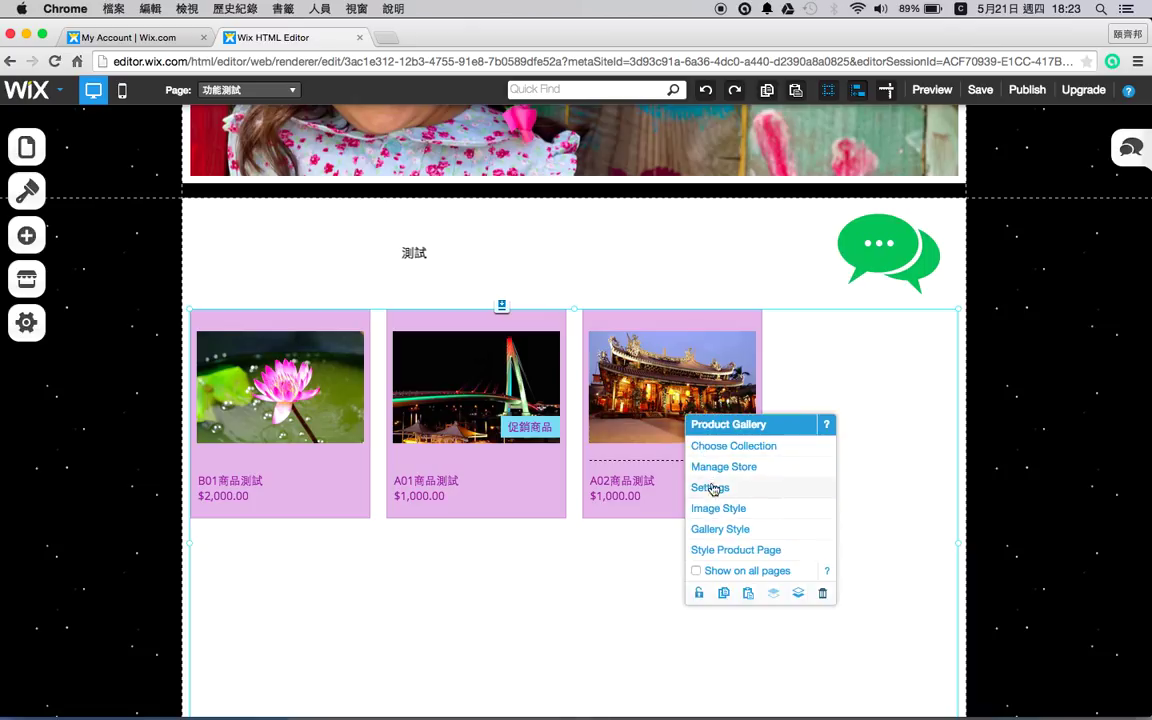
{"action": "left_click", "coordinate": [711, 528]}
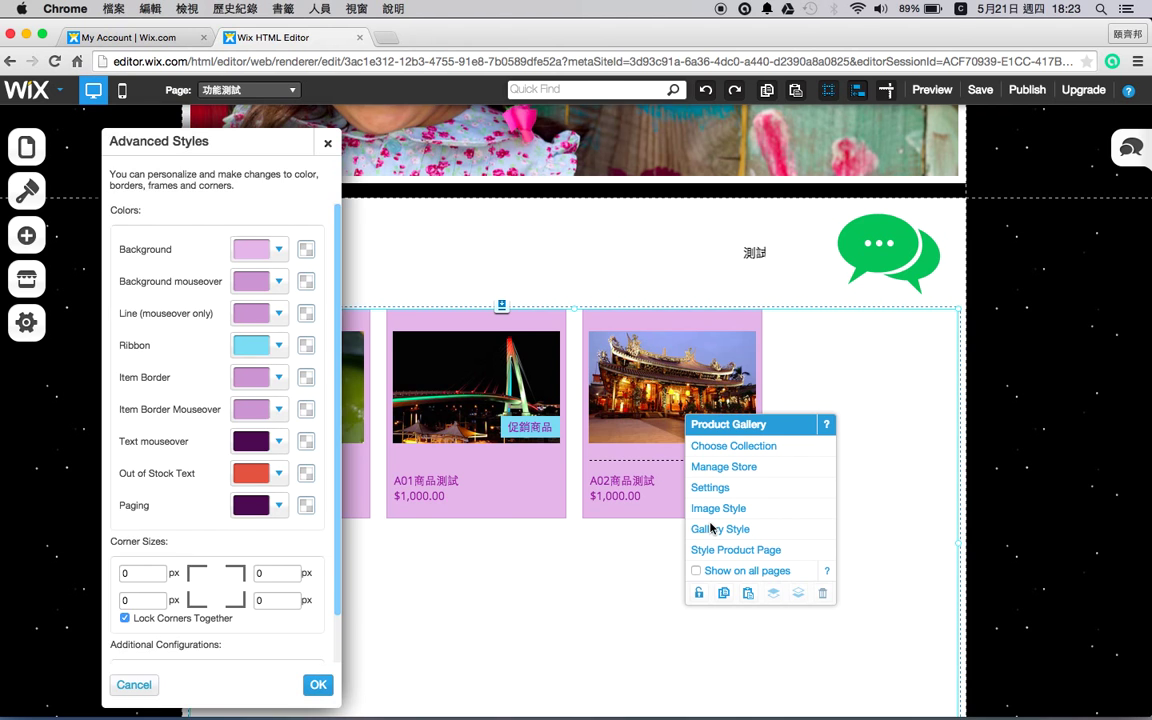
{"action": "left_click", "coordinate": [327, 143]}
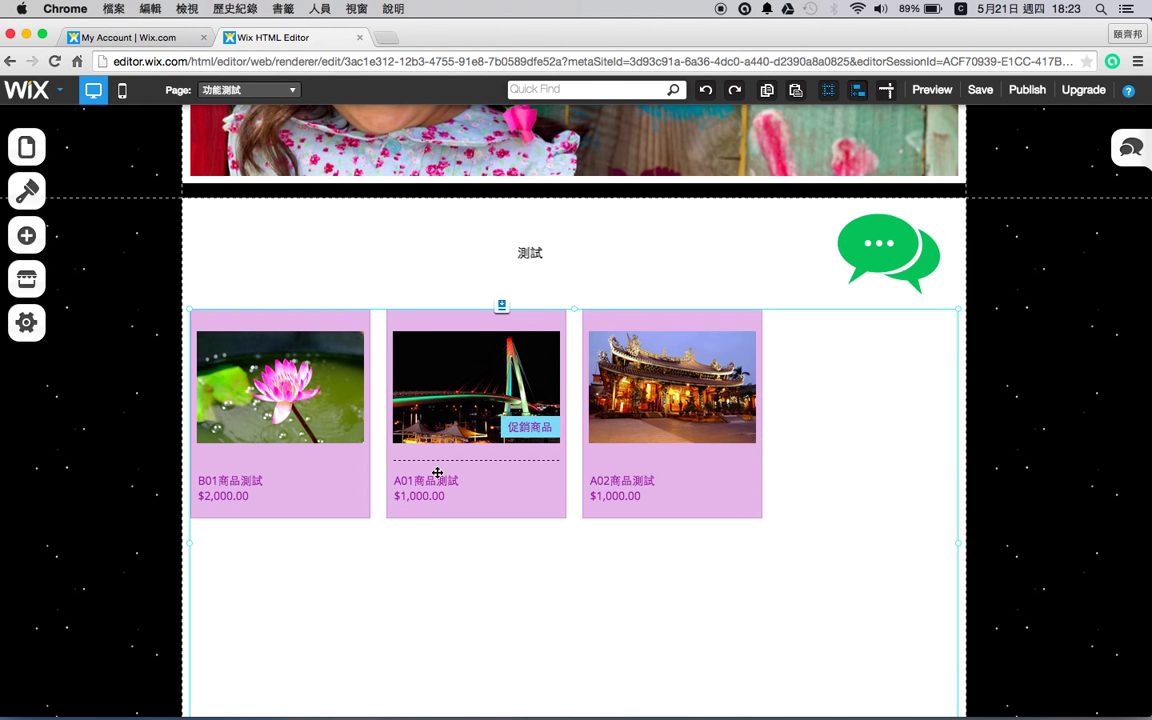
Step: Set the product gallery's background color to dark gray in its advanced styles
{"action": "left_click", "coordinate": [743, 503]}
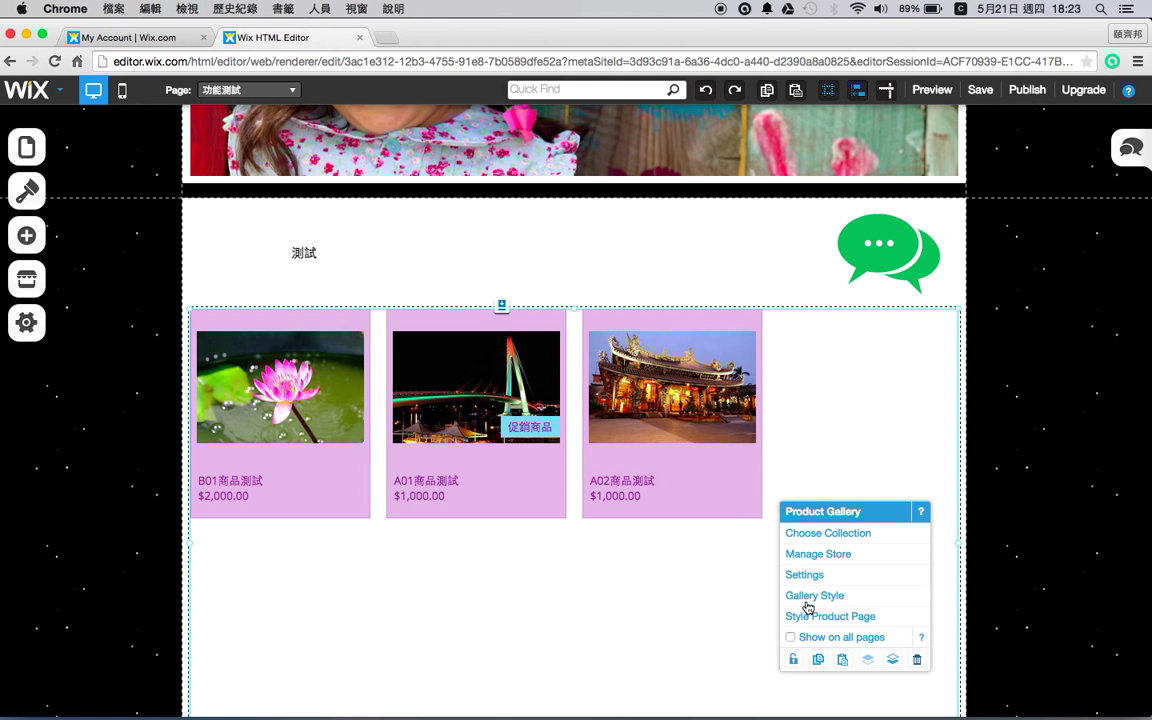
{"action": "left_click", "coordinate": [808, 607]}
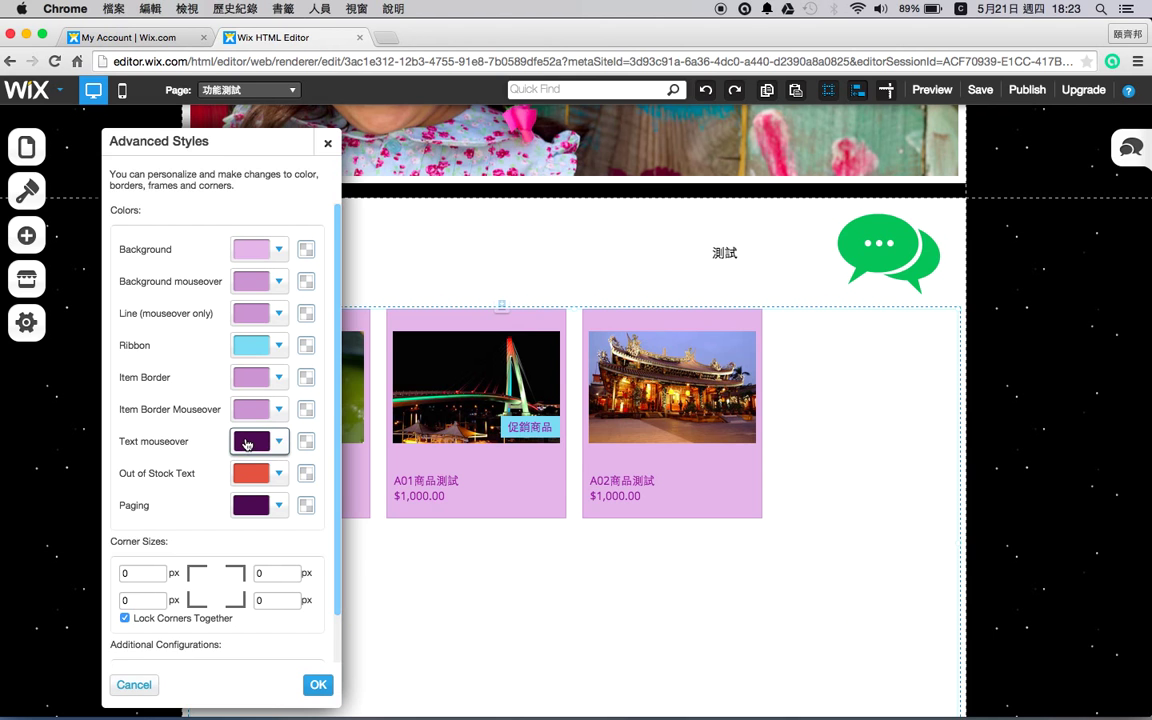
{"action": "scroll", "coordinate": [246, 443], "scroll_direction": "down", "scroll_amount": 2}
{"action": "scroll", "coordinate": [246, 443], "scroll_direction": "up", "scroll_amount": 2}
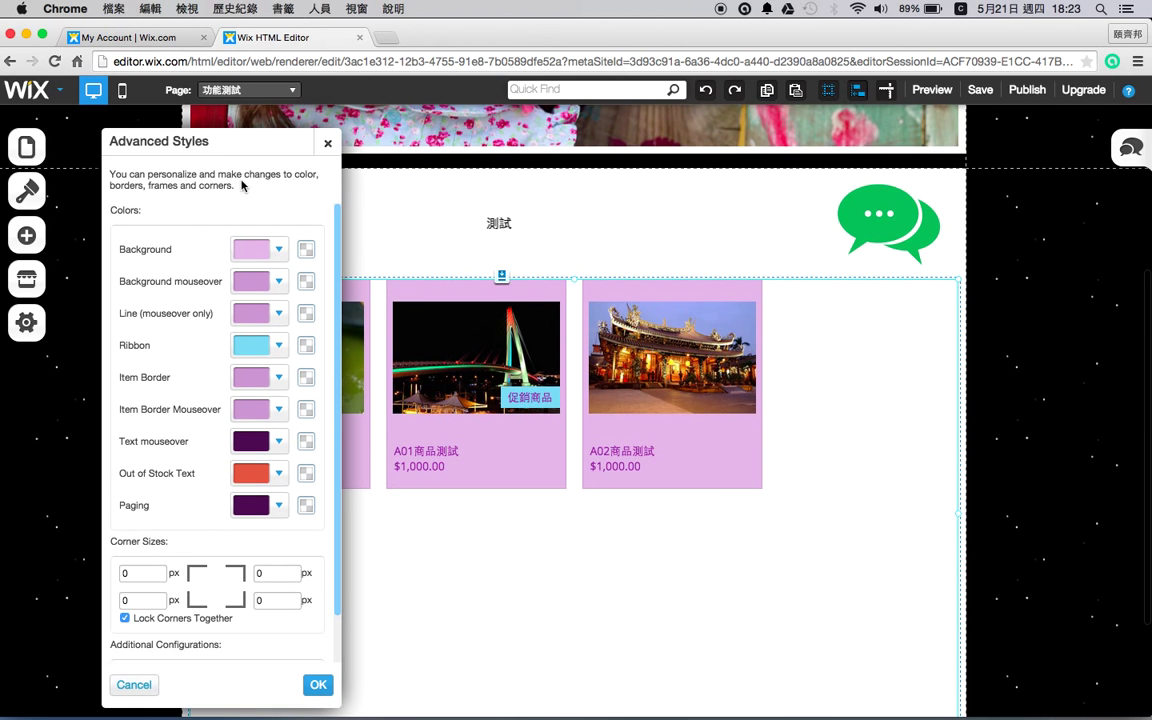
{"action": "left_click", "coordinate": [281, 251]}
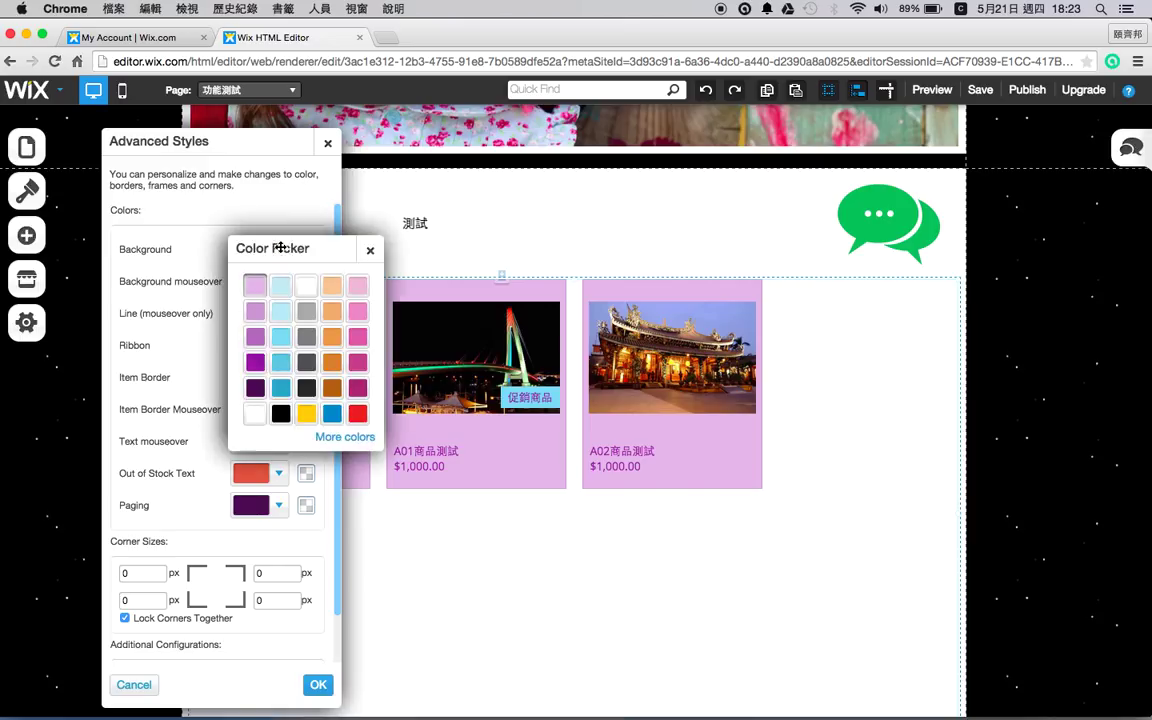
{"action": "left_click", "coordinate": [276, 338]}
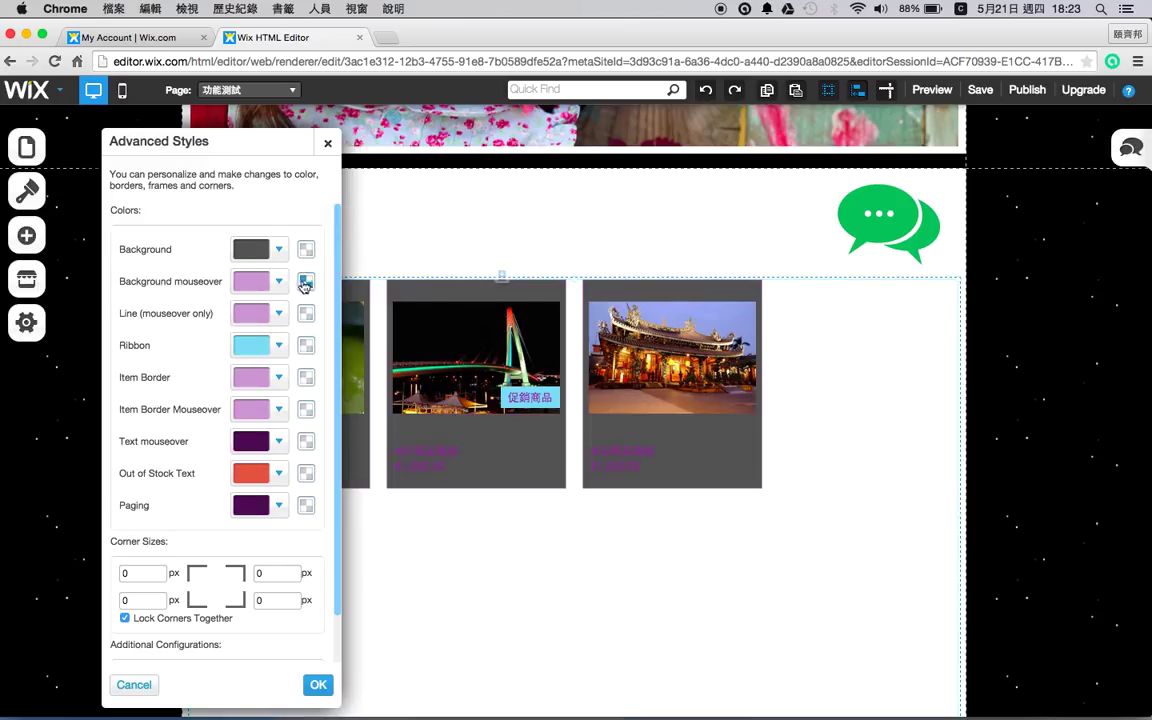
Step: Try black as the product gallery's background color, and change it back to dark gray
{"action": "left_click", "coordinate": [251, 249]}
{"action": "left_click", "coordinate": [283, 410]}
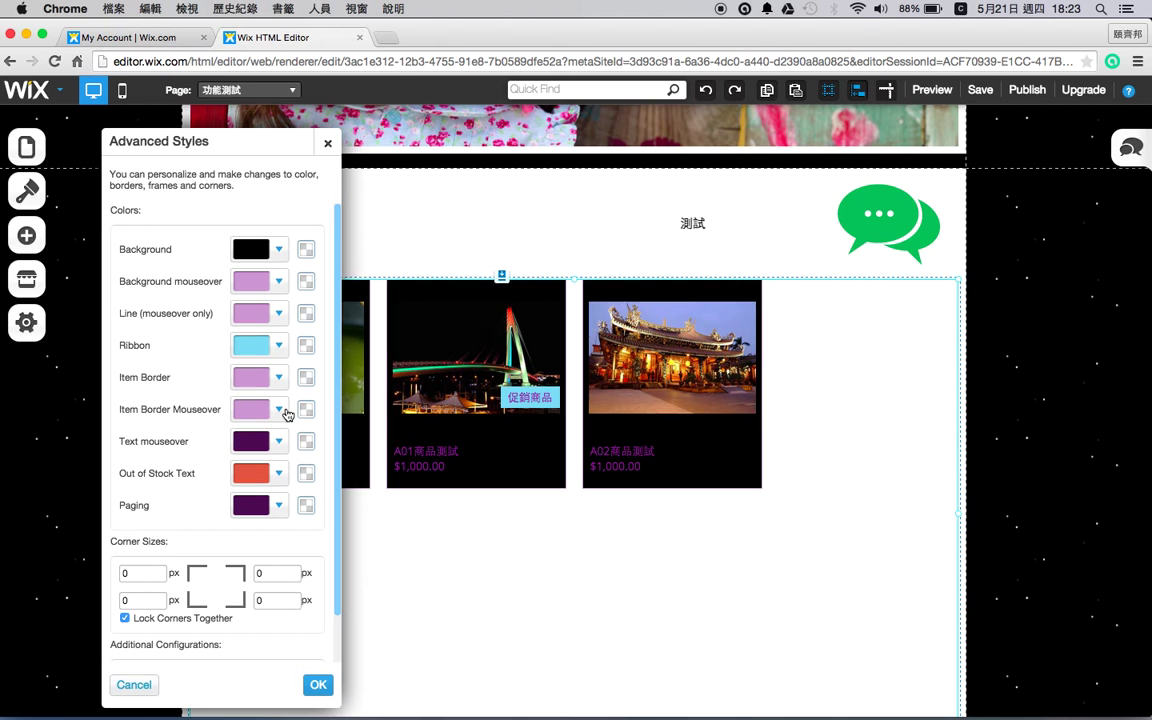
{"action": "left_click", "coordinate": [279, 252]}
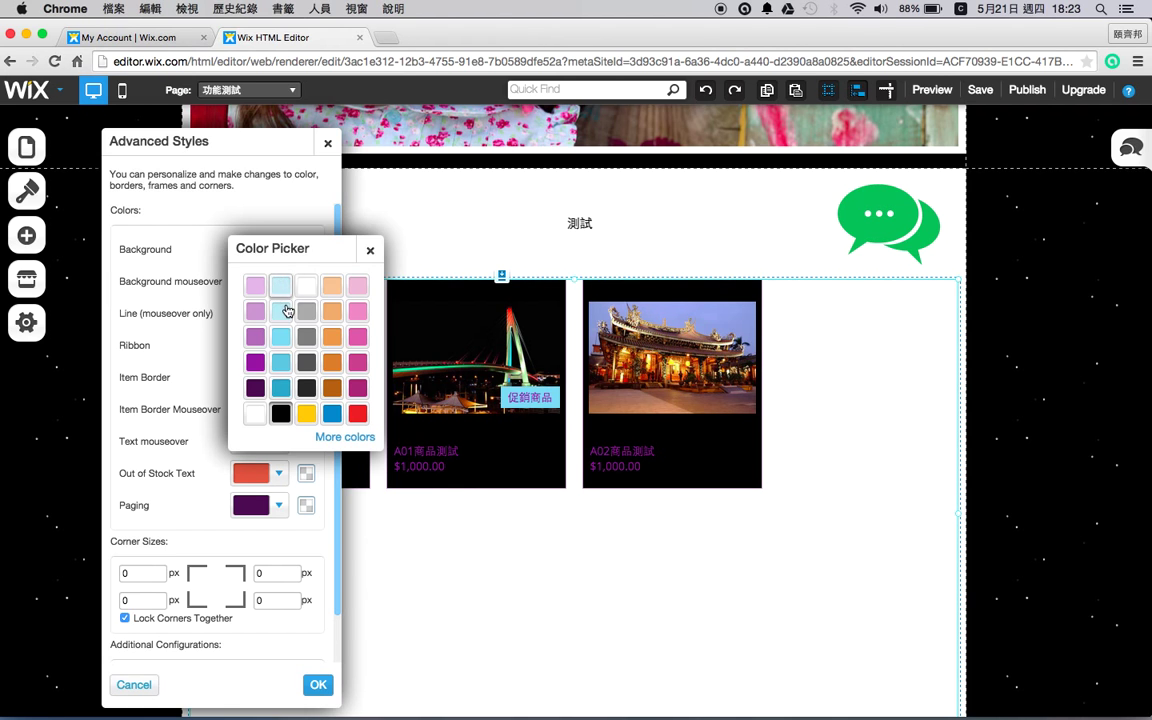
{"action": "left_click", "coordinate": [280, 340]}
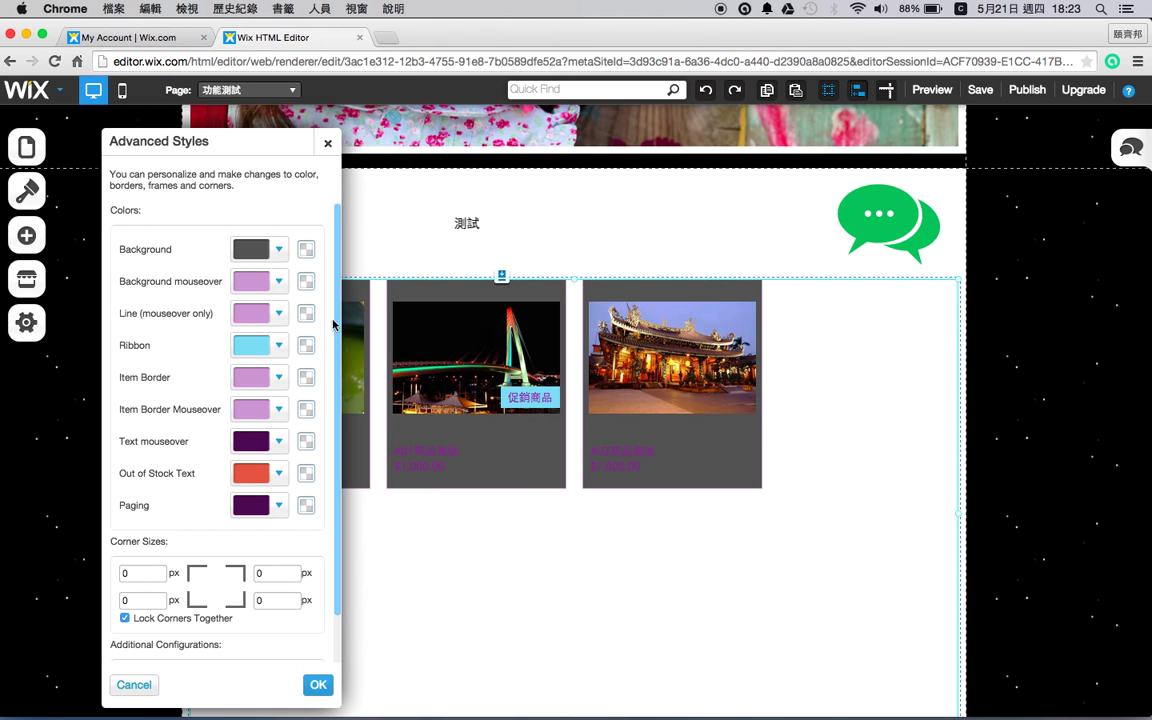
Step: Set the opacity of the product gallery's background color to 52
{"action": "left_click", "coordinate": [306, 249]}
{"action": "left_click_drag", "start_coordinate": [396, 333], "coordinate": [320, 332]}
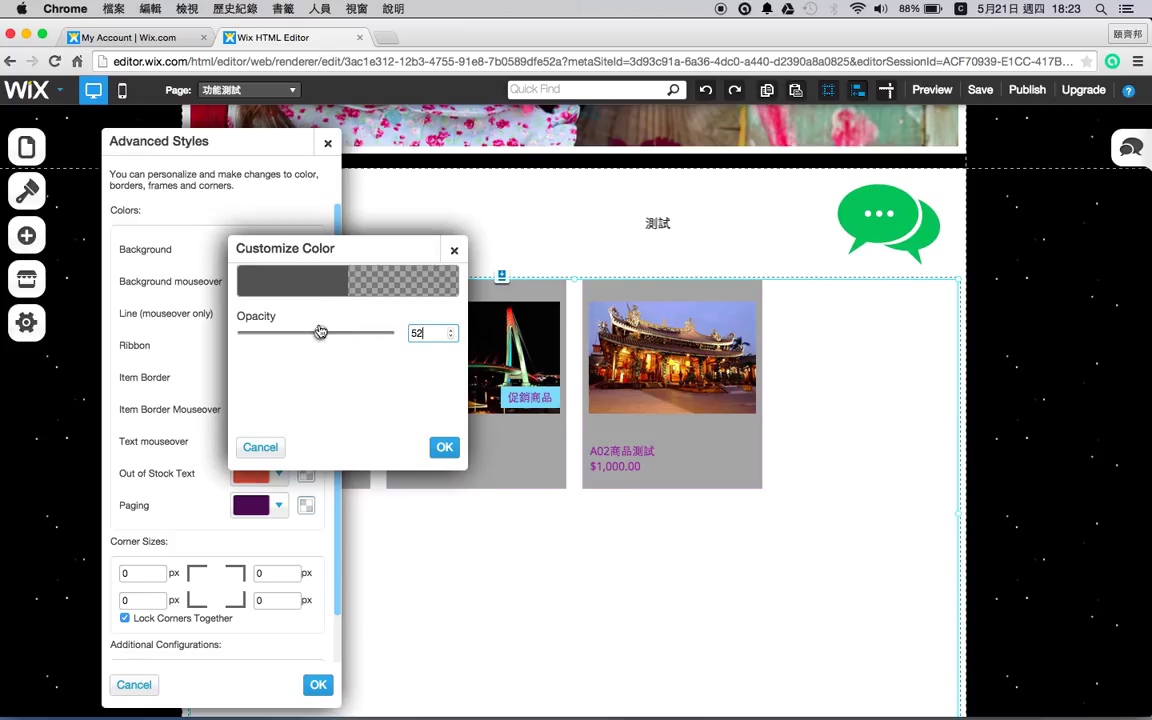
{"action": "left_click", "coordinate": [445, 446]}
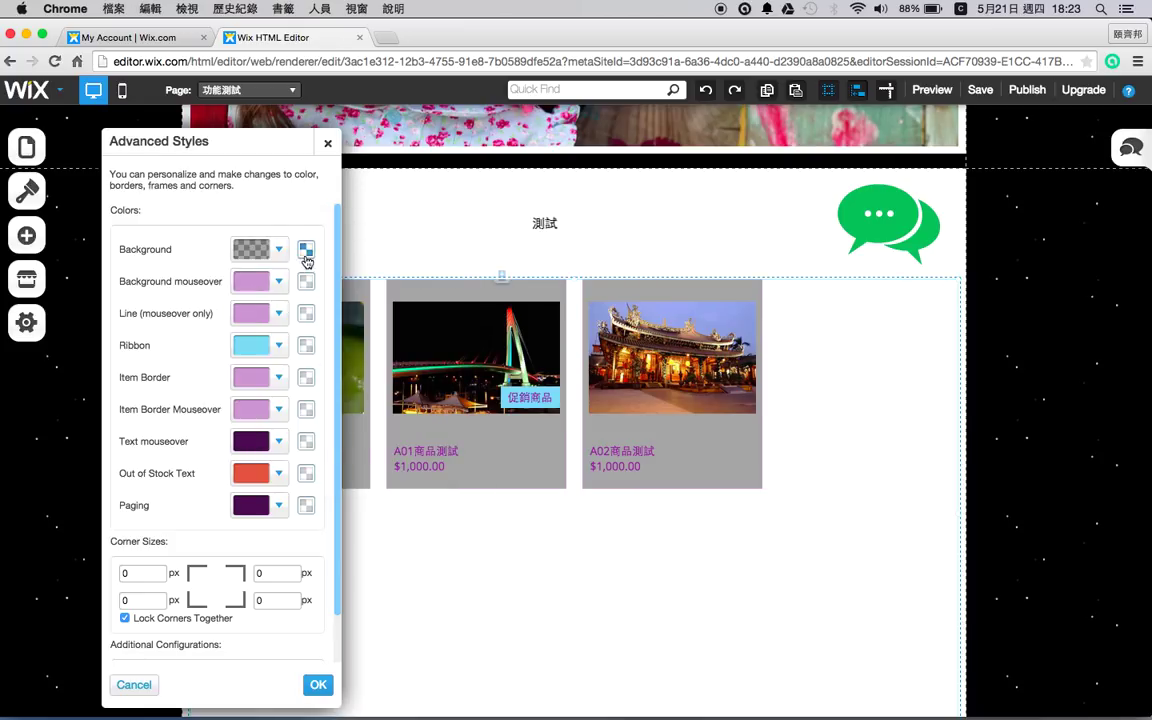
{"action": "left_click", "coordinate": [306, 249]}
{"action": "left_click", "coordinate": [454, 250]}
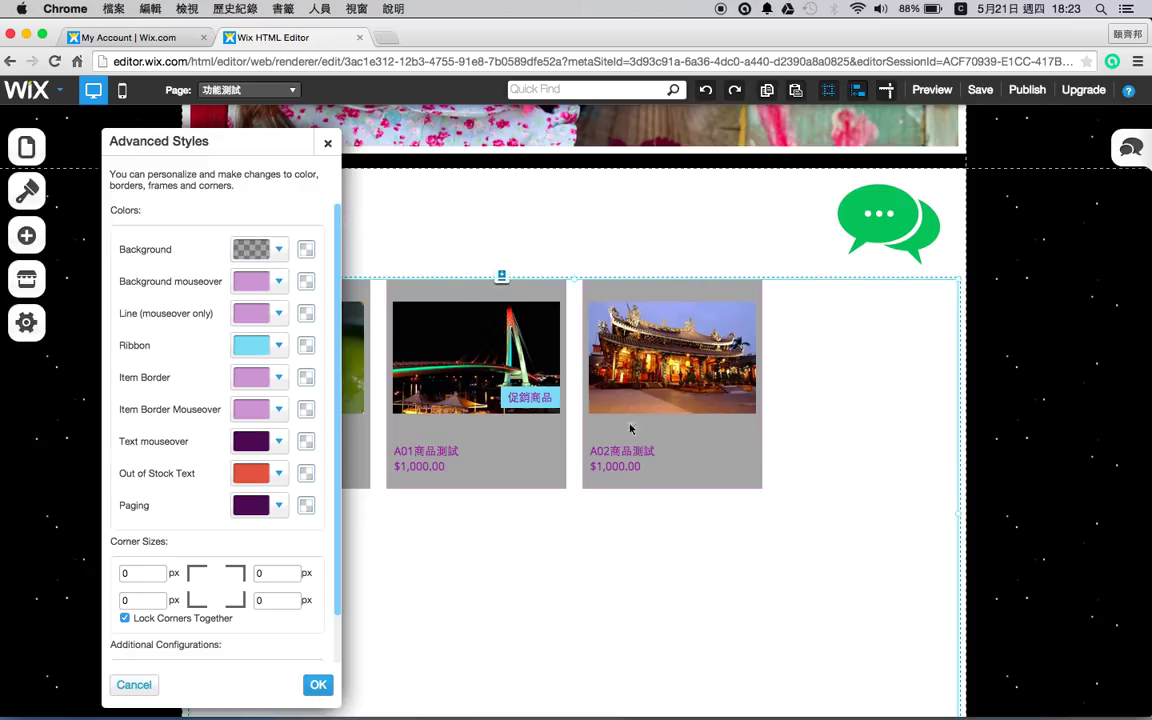
Step: Set the gallery's background mouseover color to white at 53 opacity and close the advanced styles
{"action": "left_click", "coordinate": [277, 288]}
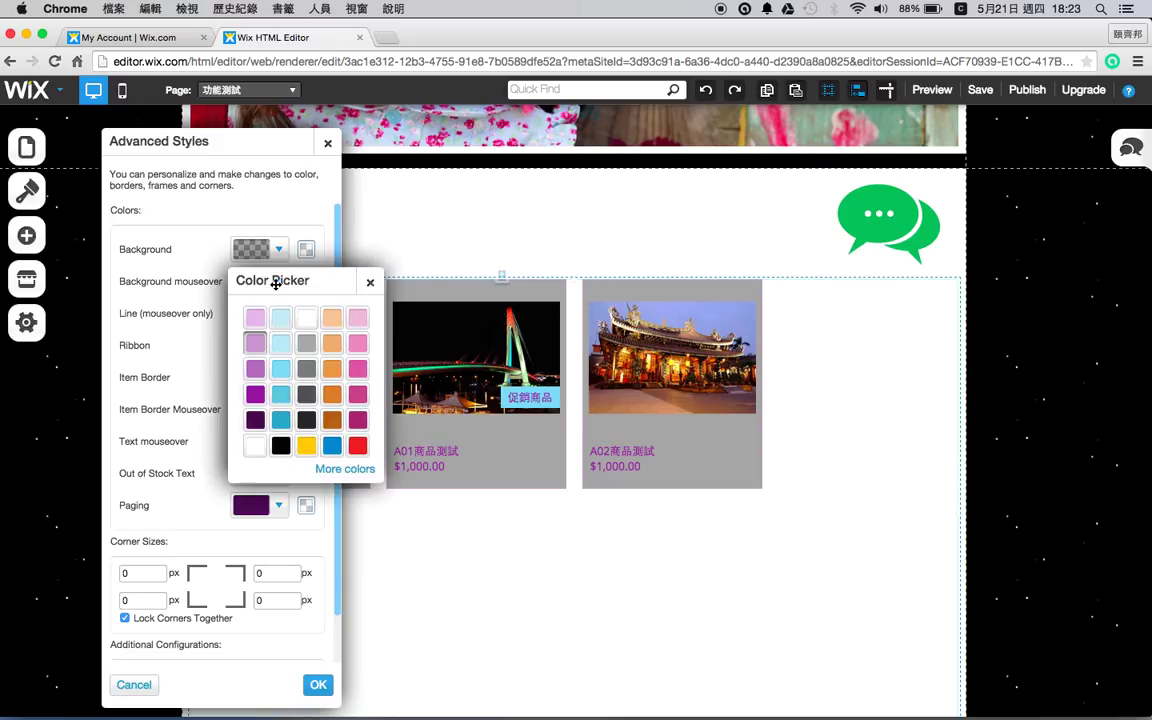
{"action": "left_click", "coordinate": [307, 327]}
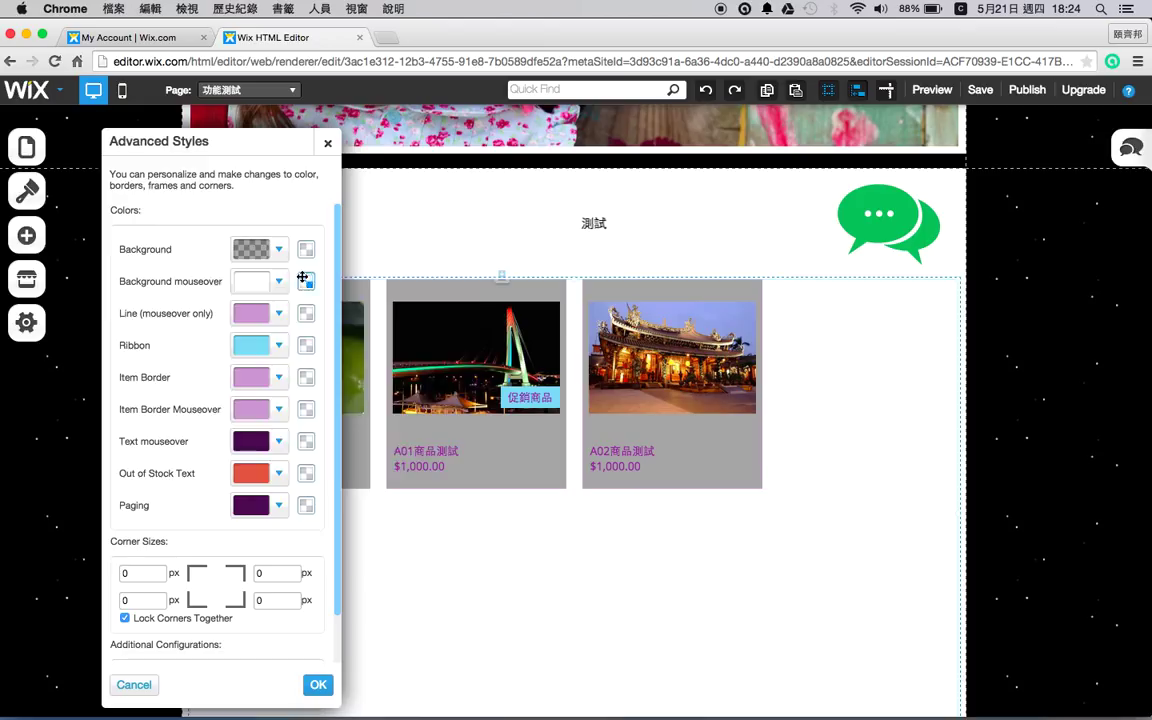
{"action": "left_click", "coordinate": [306, 281]}
{"action": "left_click_drag", "start_coordinate": [380, 367], "coordinate": [319, 363]}
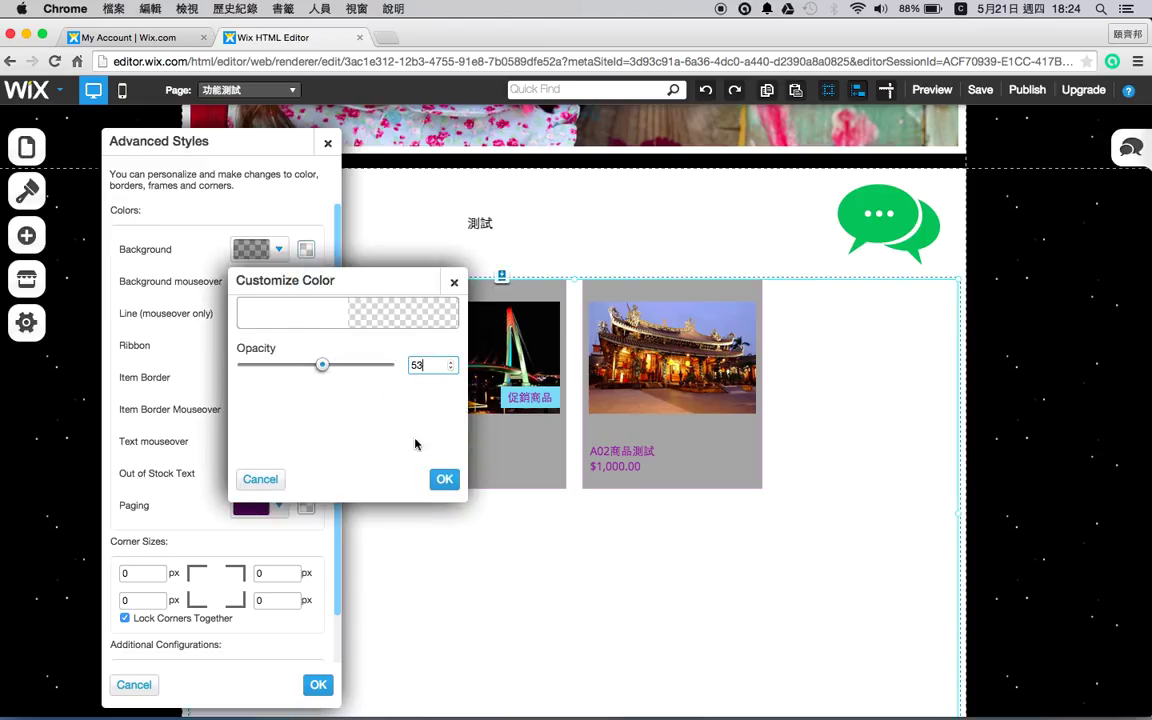
{"action": "left_click", "coordinate": [443, 478]}
{"action": "key", "text": "Escape"}
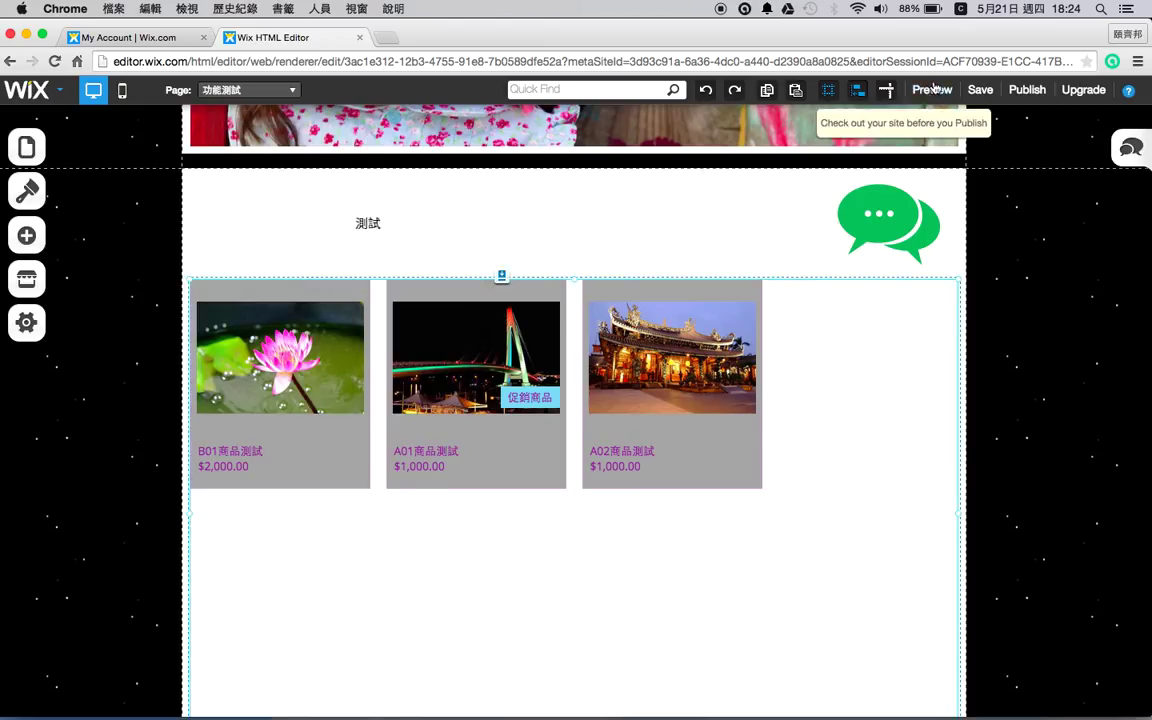
Step: Preview the site to check the gallery's background and mouseover colors, and return to the editor
{"action": "left_click", "coordinate": [932, 89]}
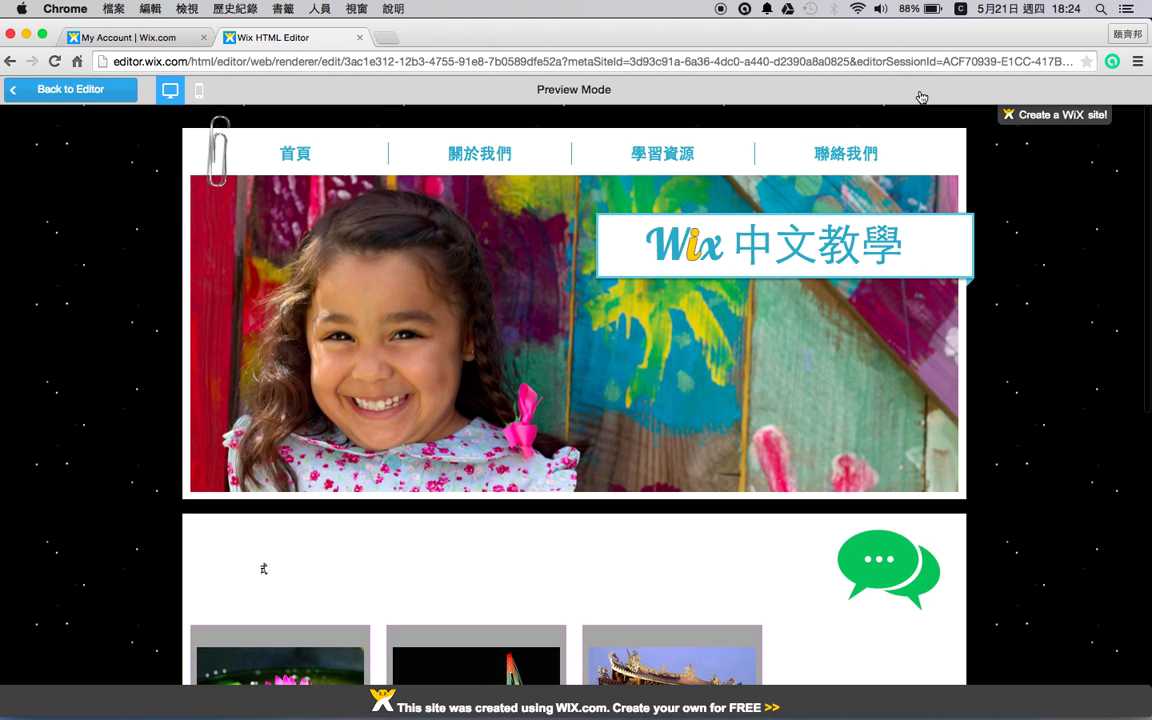
{"action": "scroll", "coordinate": [697, 599], "scroll_direction": "down", "scroll_amount": 3}
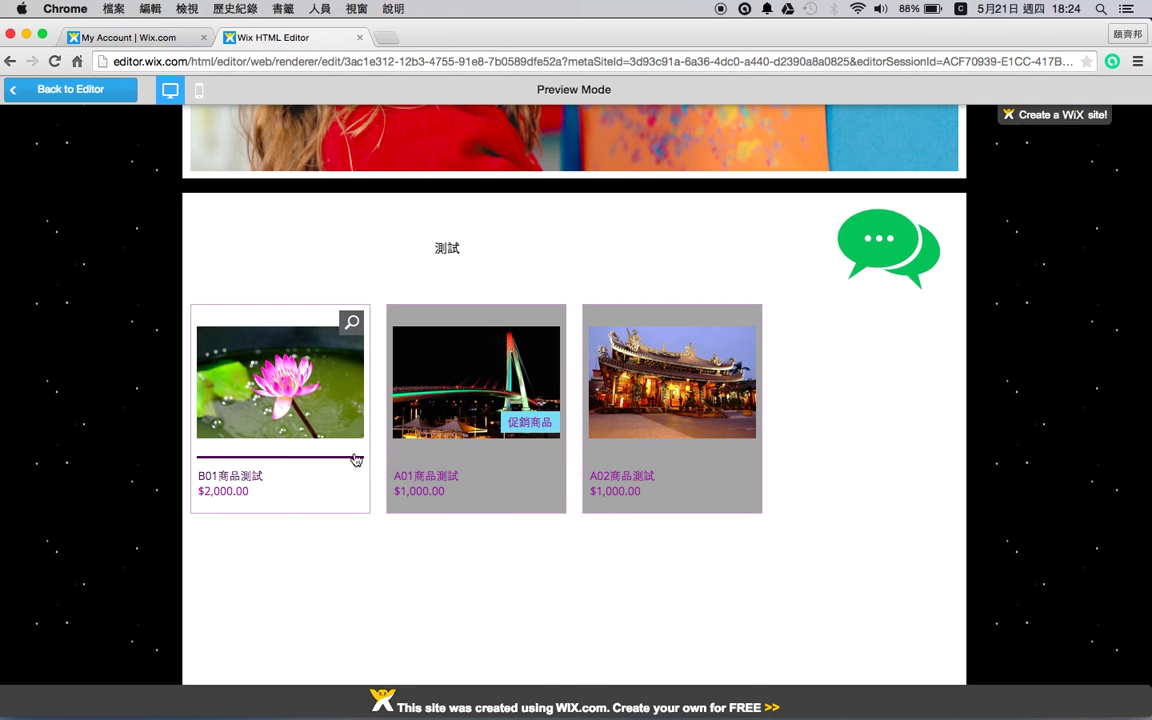
{"action": "scroll", "coordinate": [830, 585], "scroll_direction": "down", "scroll_amount": 2}
{"action": "scroll", "coordinate": [830, 585], "scroll_direction": "up", "scroll_amount": 1}
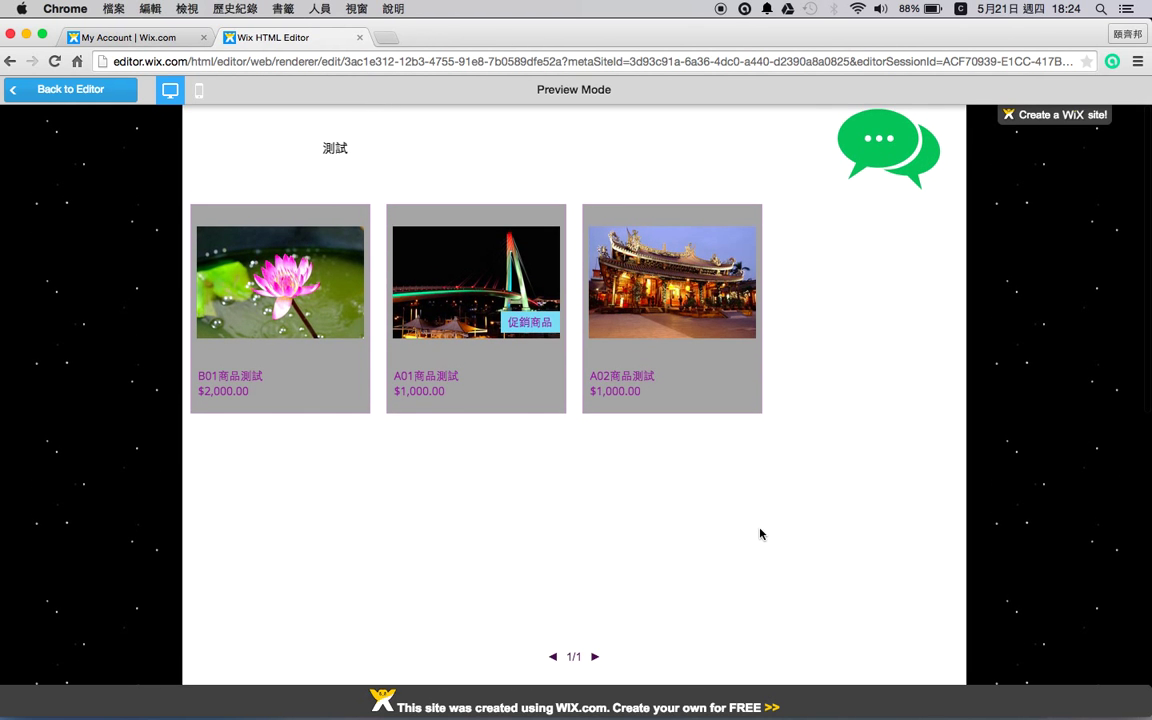
{"action": "scroll", "coordinate": [761, 532], "scroll_direction": "up", "scroll_amount": 1}
{"action": "scroll", "coordinate": [836, 432], "scroll_direction": "up", "scroll_amount": 1}
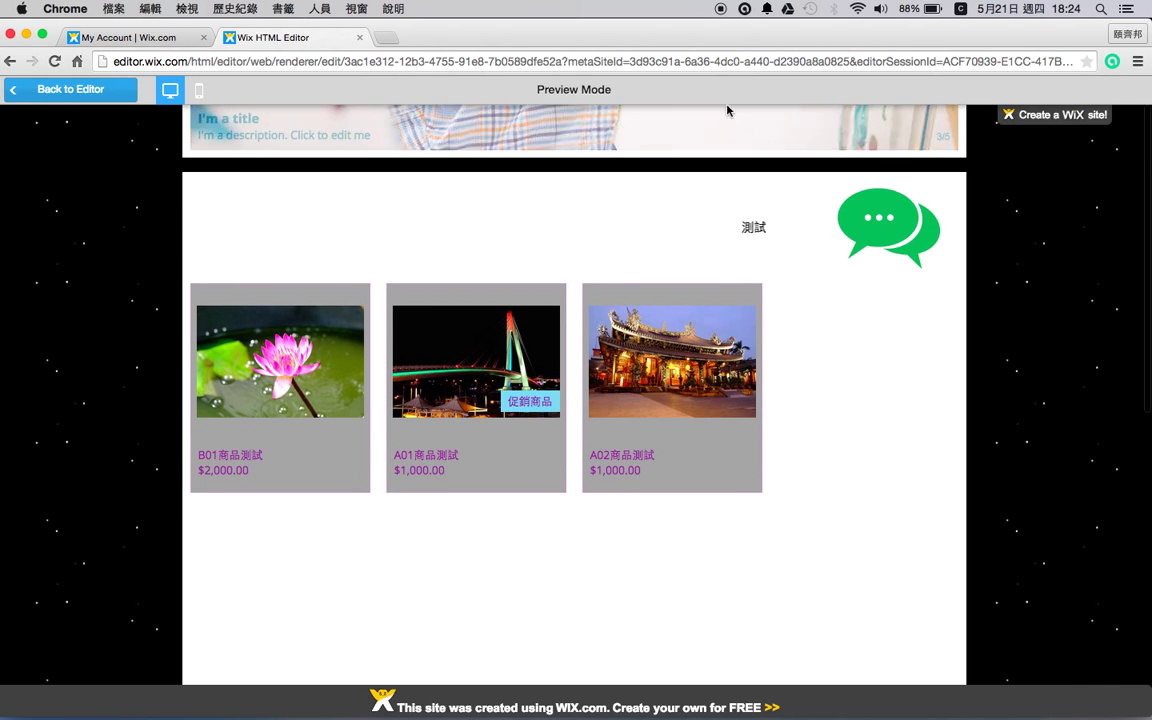
{"action": "left_click", "coordinate": [104, 92]}
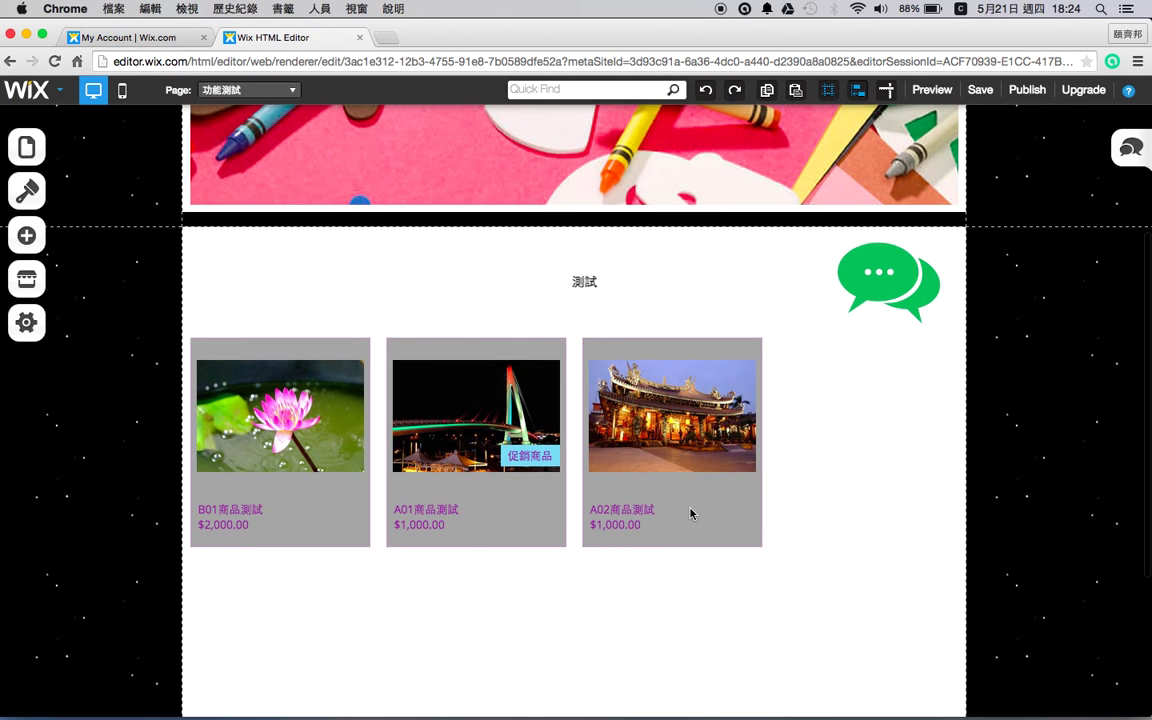
Step: Open the product gallery's advanced styles and set its background color to white at 52 opacity
{"action": "left_click", "coordinate": [690, 513]}
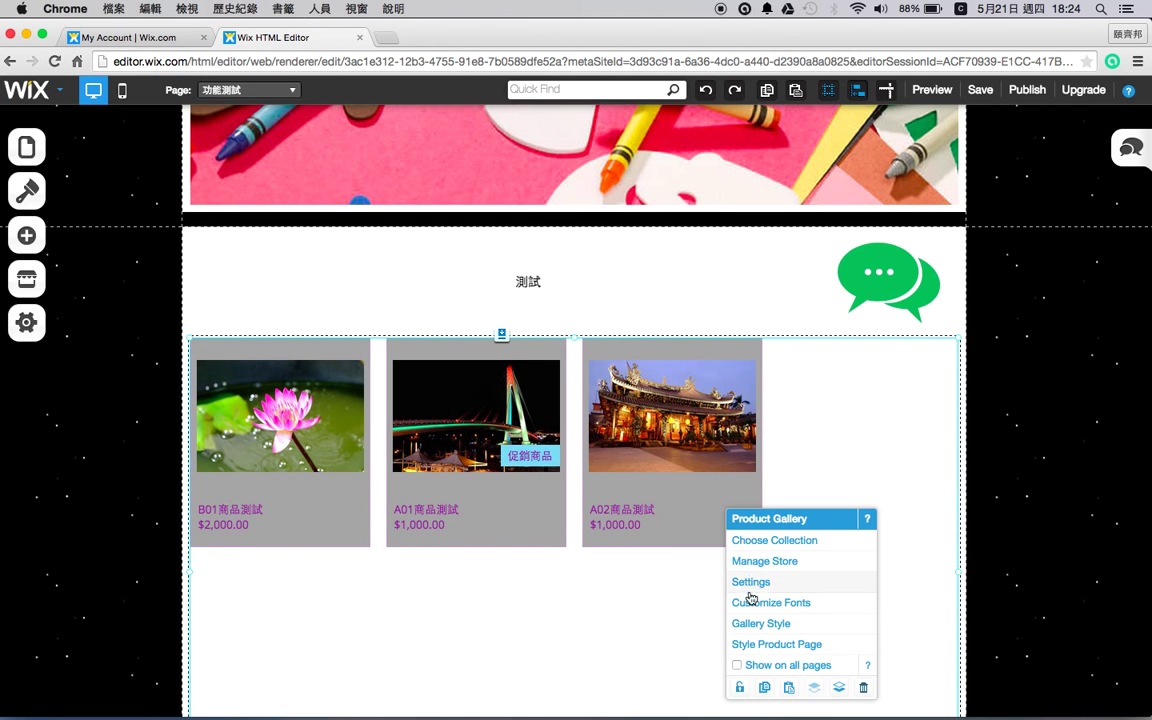
{"action": "left_click", "coordinate": [755, 624]}
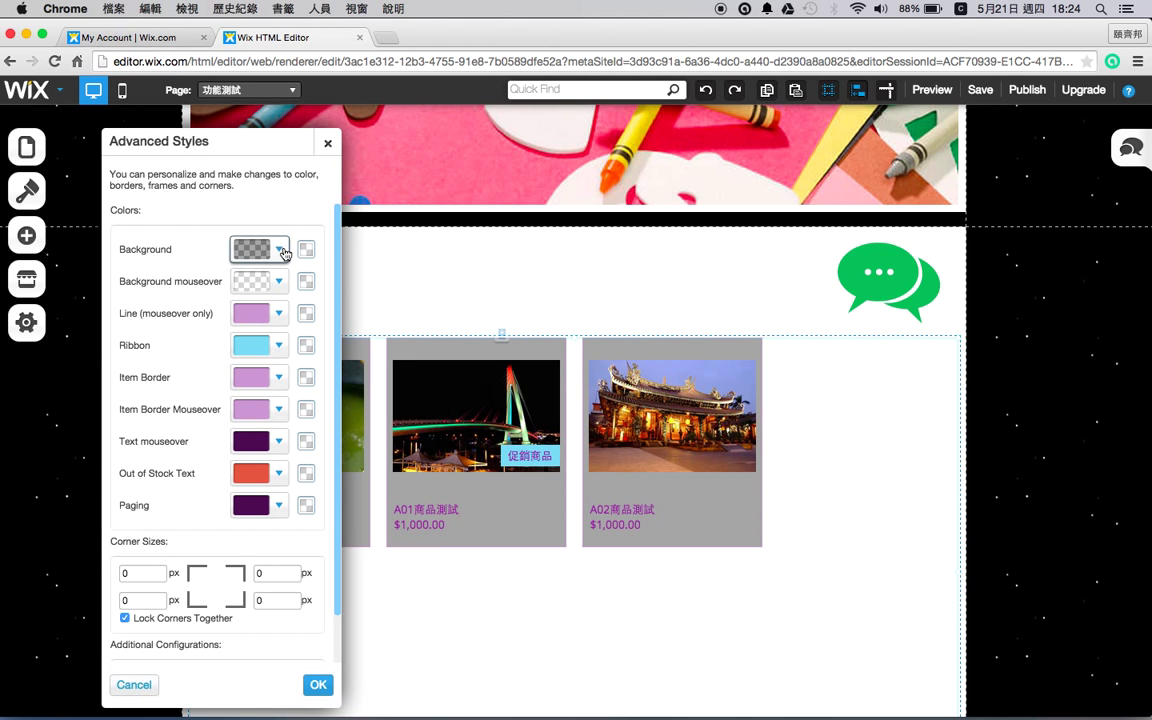
{"action": "left_click", "coordinate": [284, 252]}
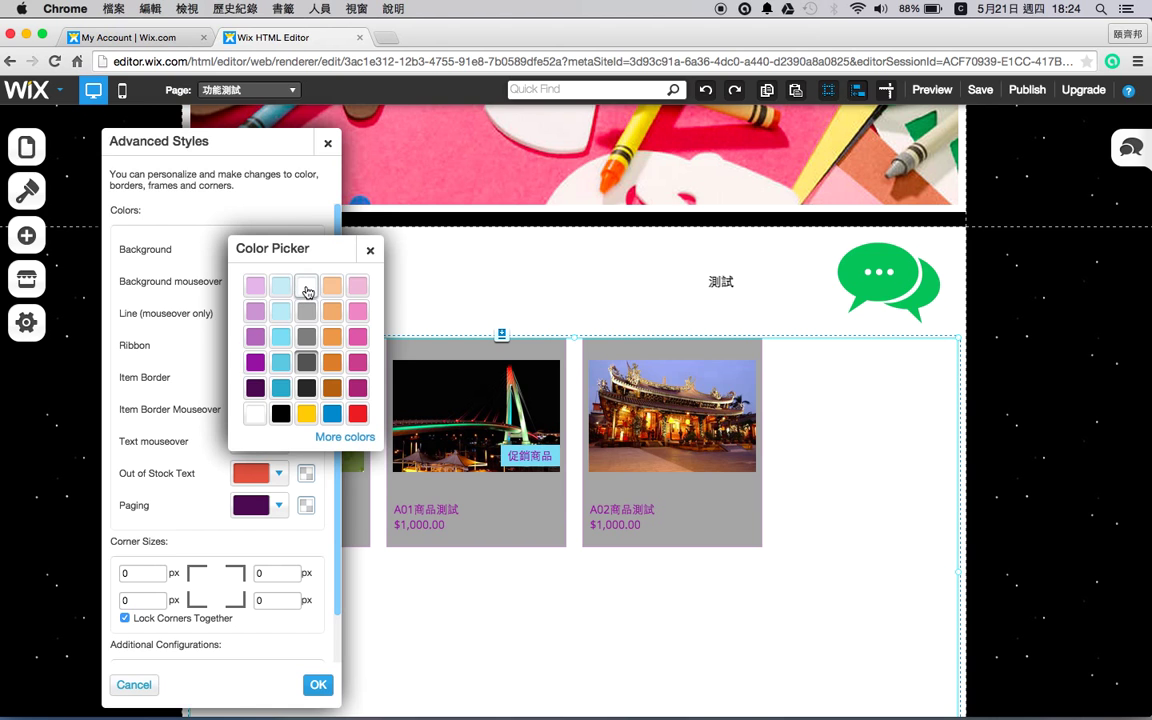
{"action": "left_click", "coordinate": [307, 292]}
{"action": "left_click", "coordinate": [306, 250]}
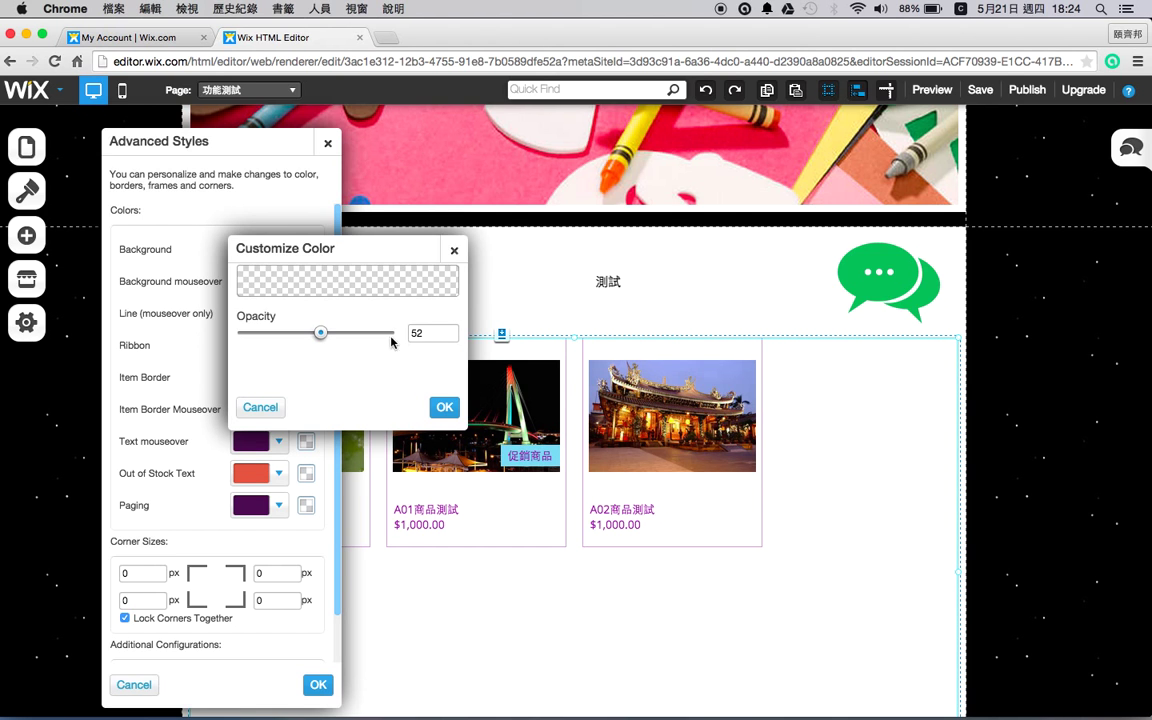
{"action": "left_click", "coordinate": [443, 446]}
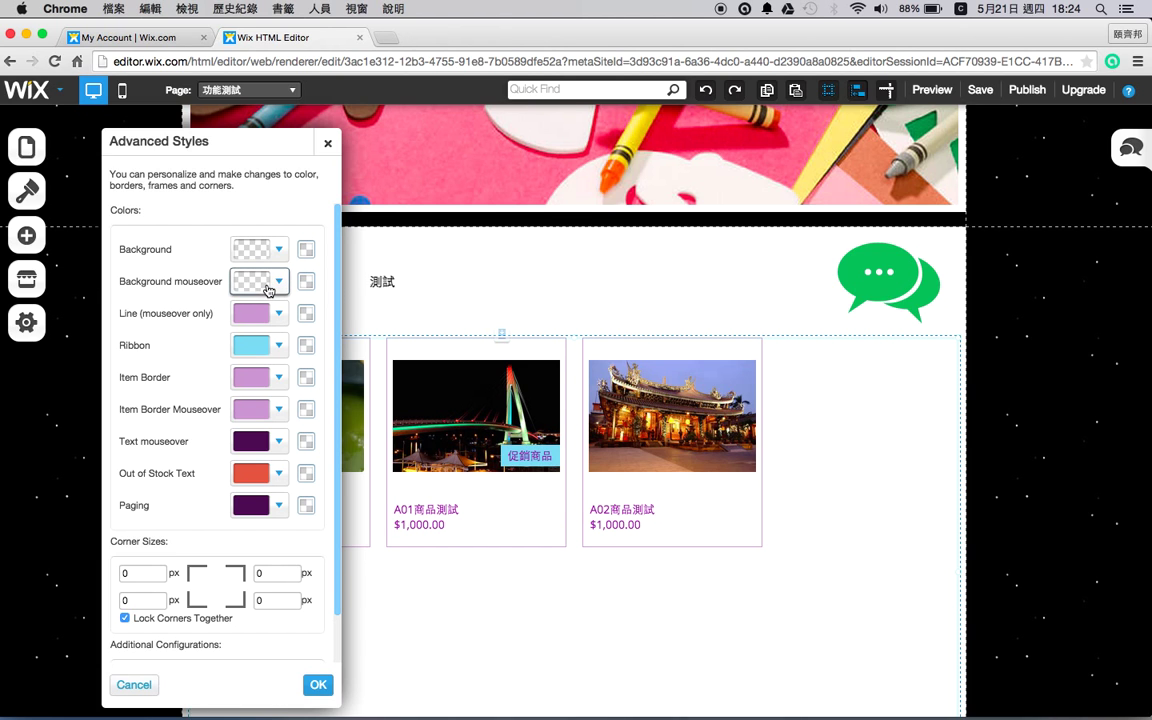
Step: Set the gallery's background mouseover color to dark gray at 53 opacity and close the advanced styles
{"action": "left_click", "coordinate": [280, 282]}
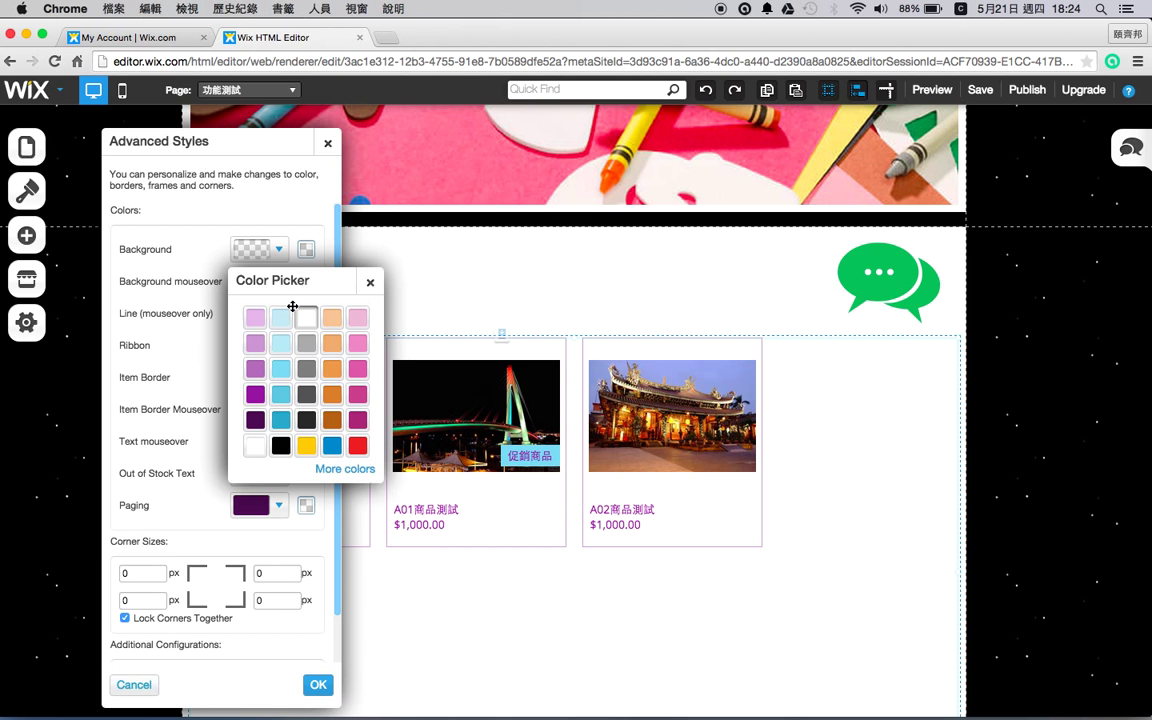
{"action": "left_click", "coordinate": [308, 394]}
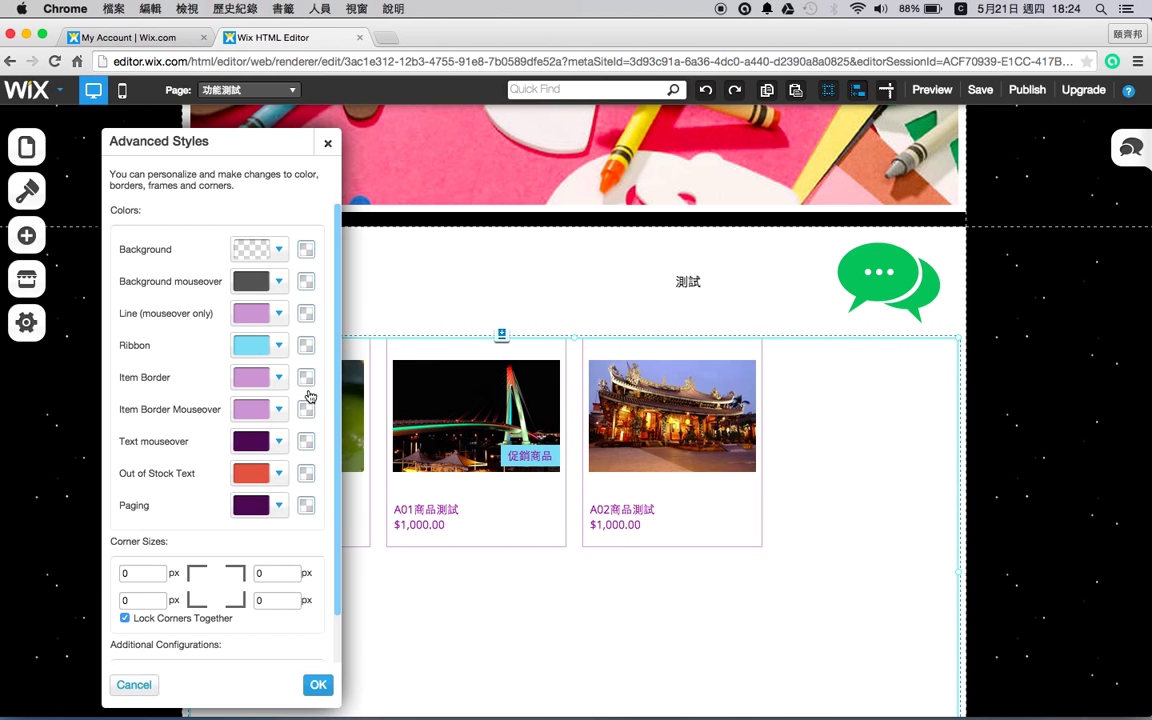
{"action": "left_click", "coordinate": [306, 281]}
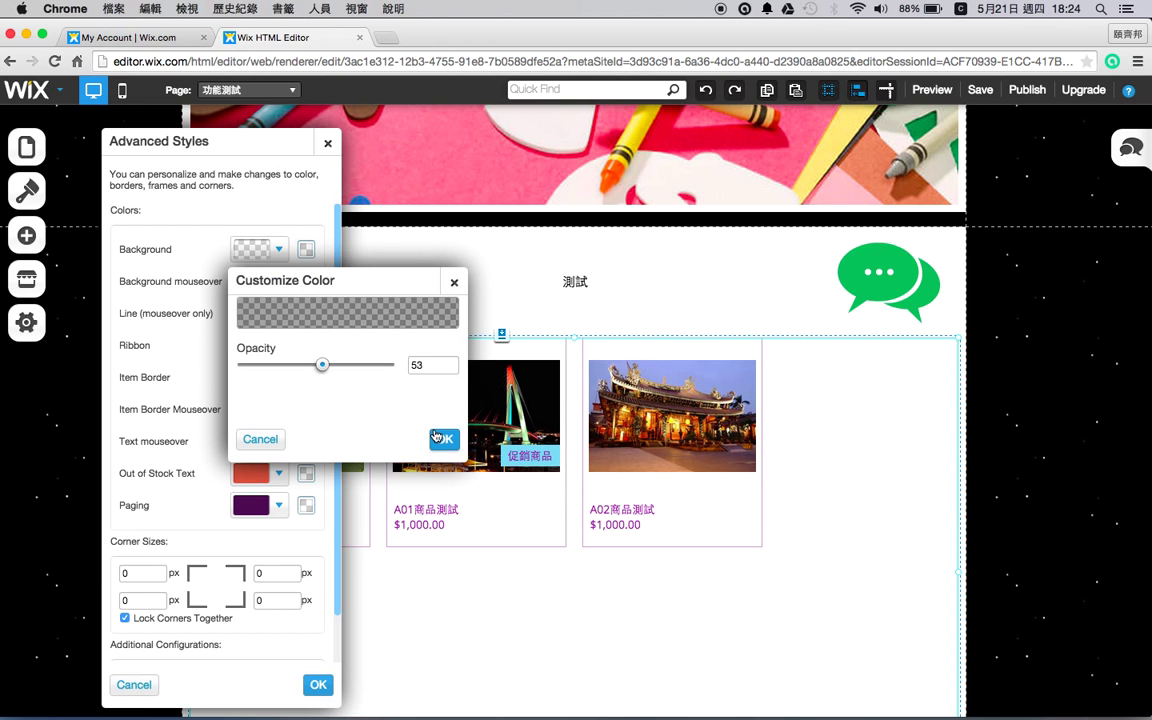
{"action": "left_click", "coordinate": [436, 437]}
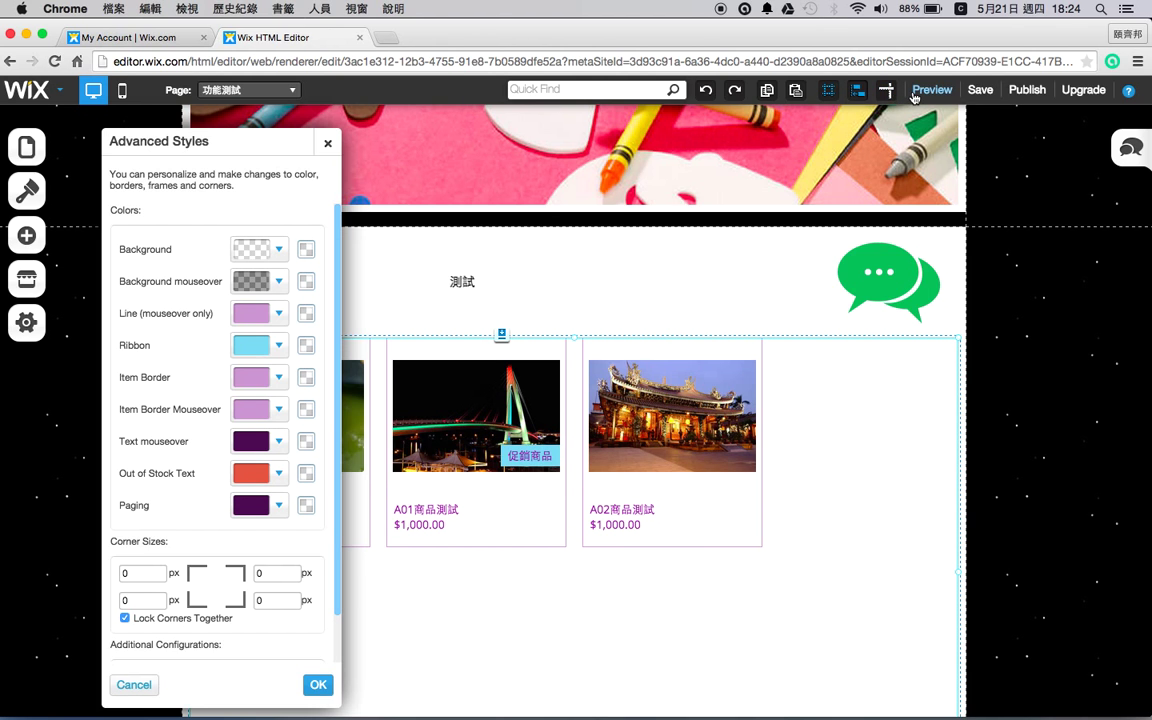
{"action": "key", "text": "Escape"}
Step: Preview the site to check the white product backgrounds and the gray mouseover effect, and return to the editor
{"action": "scroll", "coordinate": [880, 441], "scroll_direction": "down", "scroll_amount": 3}
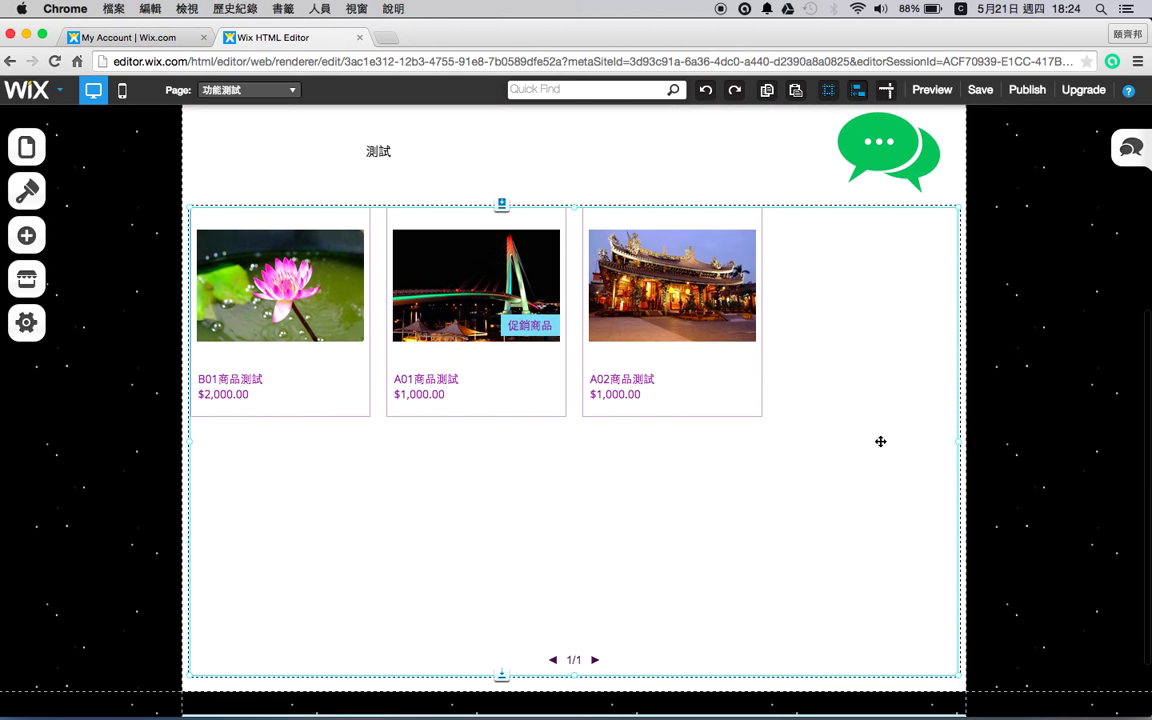
{"action": "left_click", "coordinate": [932, 89]}
{"action": "scroll", "coordinate": [805, 447], "scroll_direction": "down", "scroll_amount": 5}
{"action": "scroll", "coordinate": [795, 419], "scroll_direction": "down", "scroll_amount": 2}
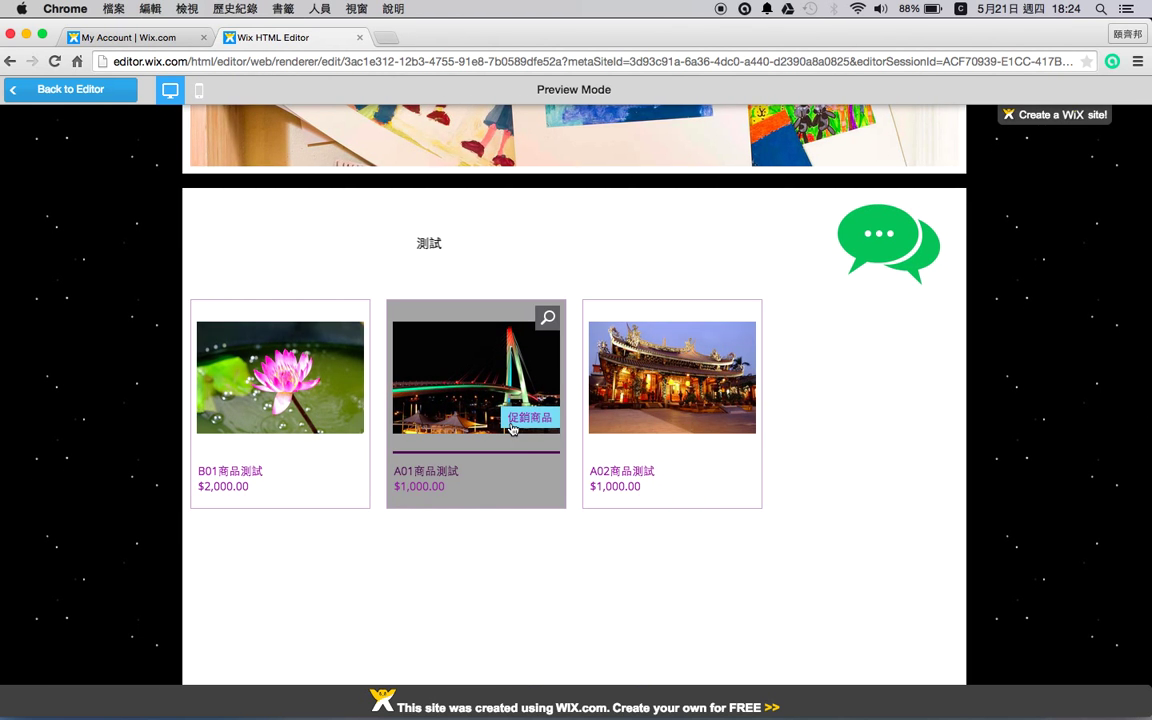
{"action": "scroll", "coordinate": [938, 234], "scroll_direction": "up", "scroll_amount": 5}
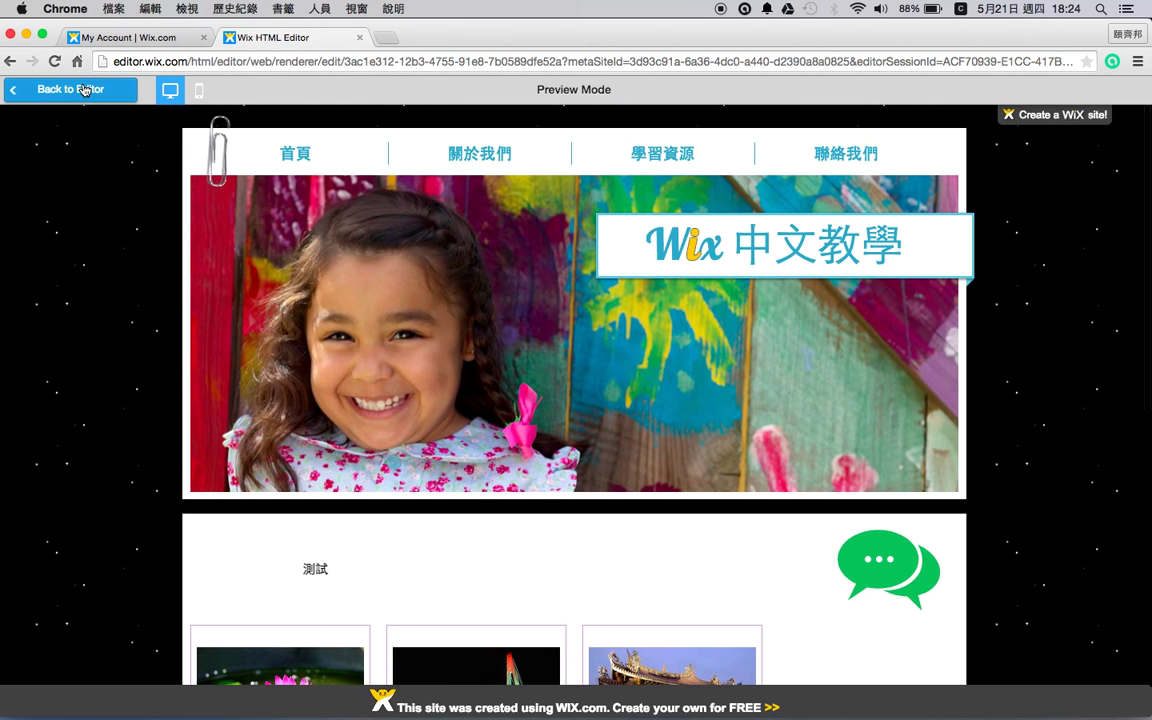
{"action": "left_click", "coordinate": [72, 89]}
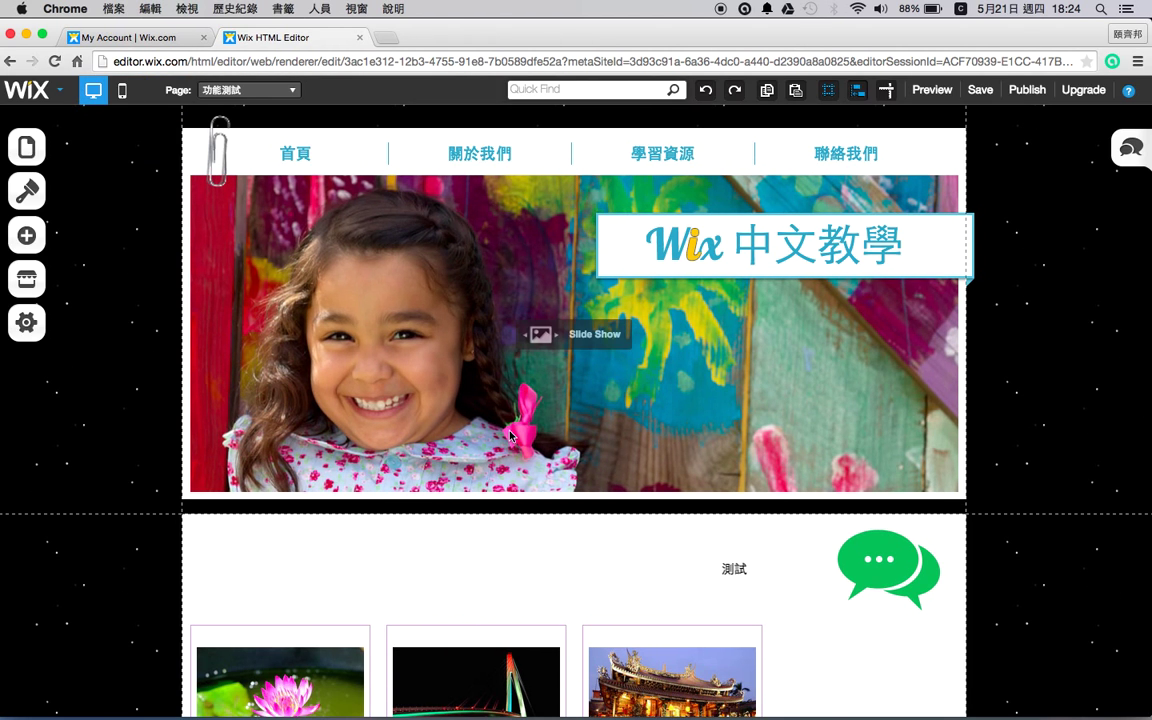
Step: Reopen the product gallery's advanced styles and set the ribbon color to yellow and the mouseover line color to white
{"action": "scroll", "coordinate": [511, 437], "scroll_direction": "down", "scroll_amount": 4}
{"action": "left_click", "coordinate": [750, 607]}
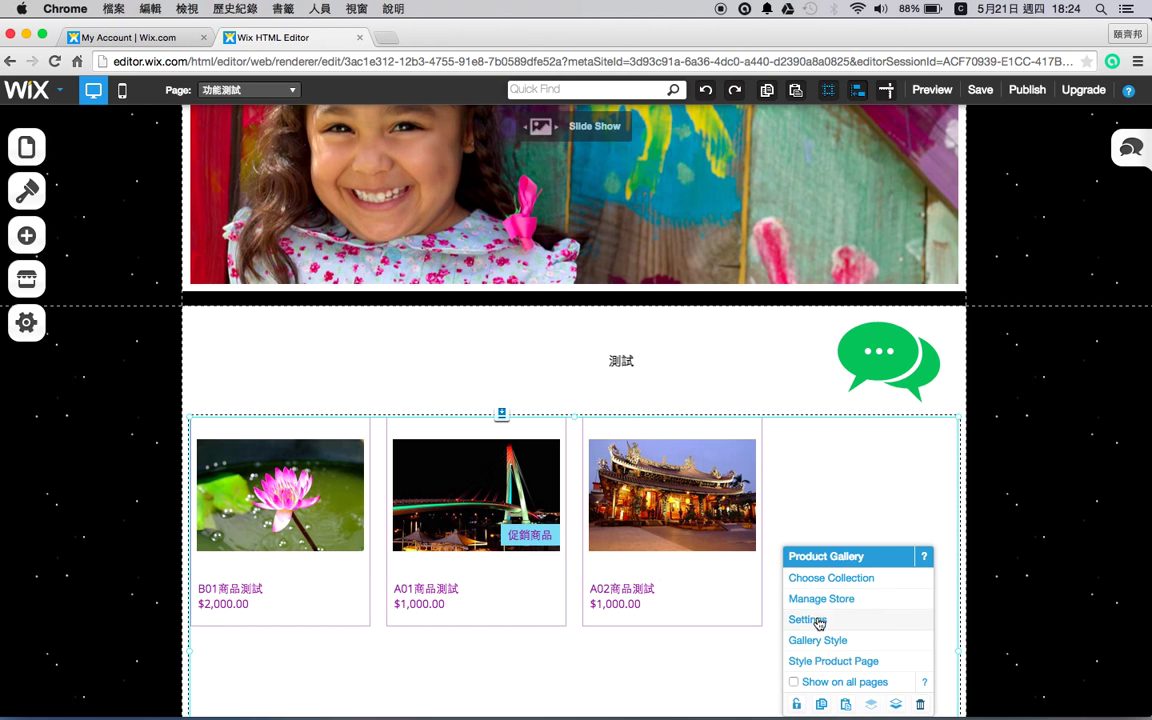
{"action": "left_click", "coordinate": [818, 640]}
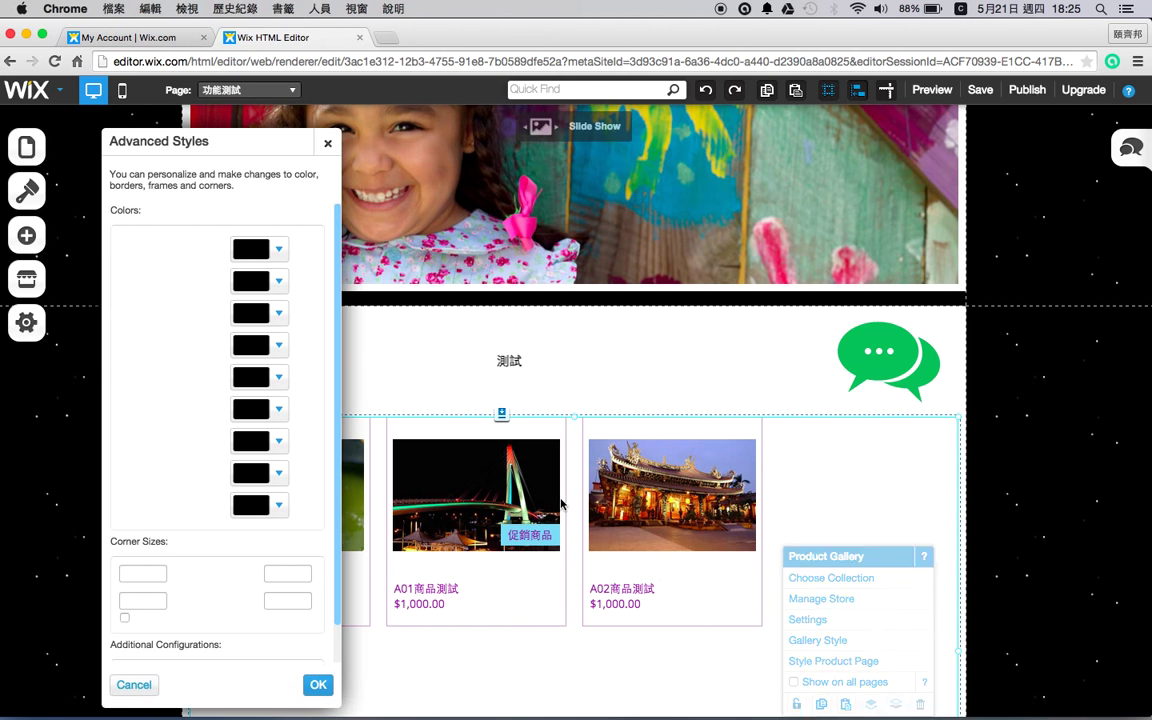
{"action": "scroll", "coordinate": [312, 470], "scroll_direction": "down", "scroll_amount": 2}
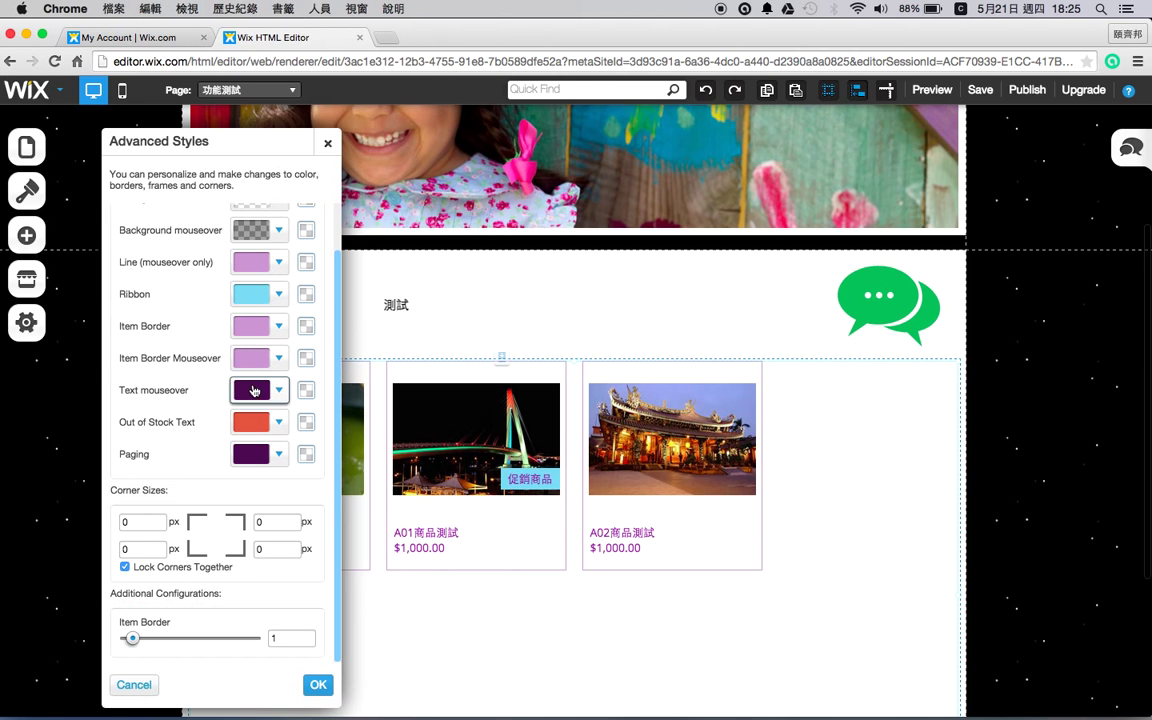
{"action": "left_click", "coordinate": [281, 297]}
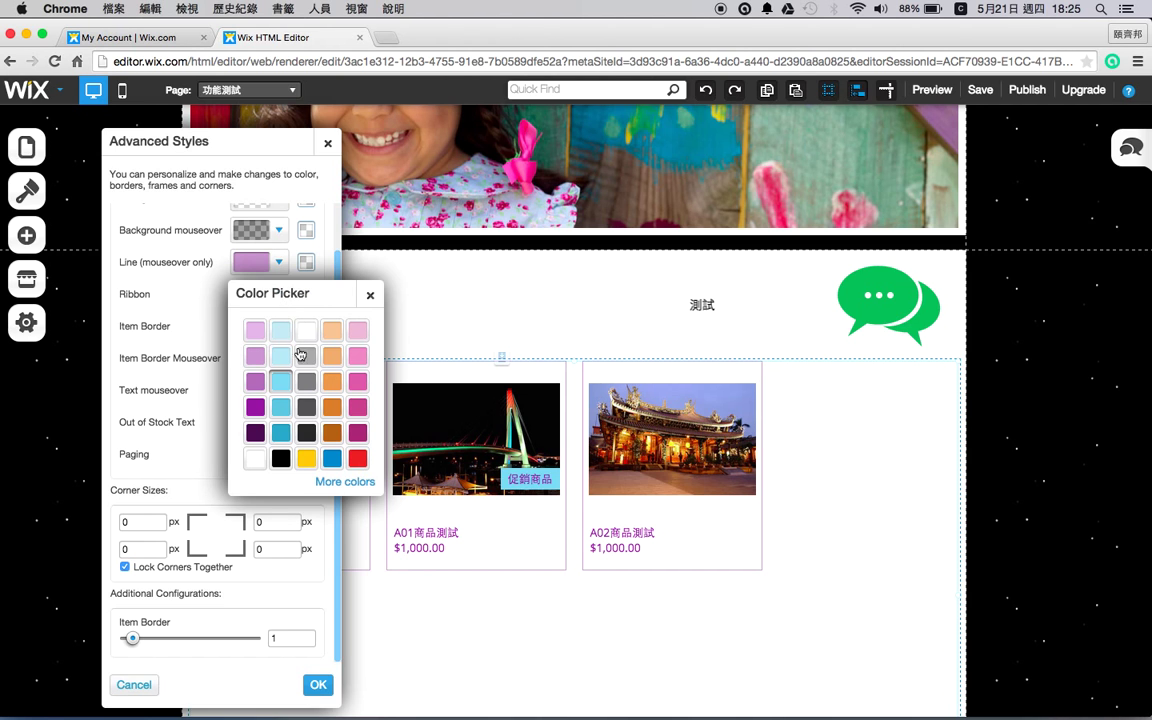
{"action": "left_click", "coordinate": [303, 456]}
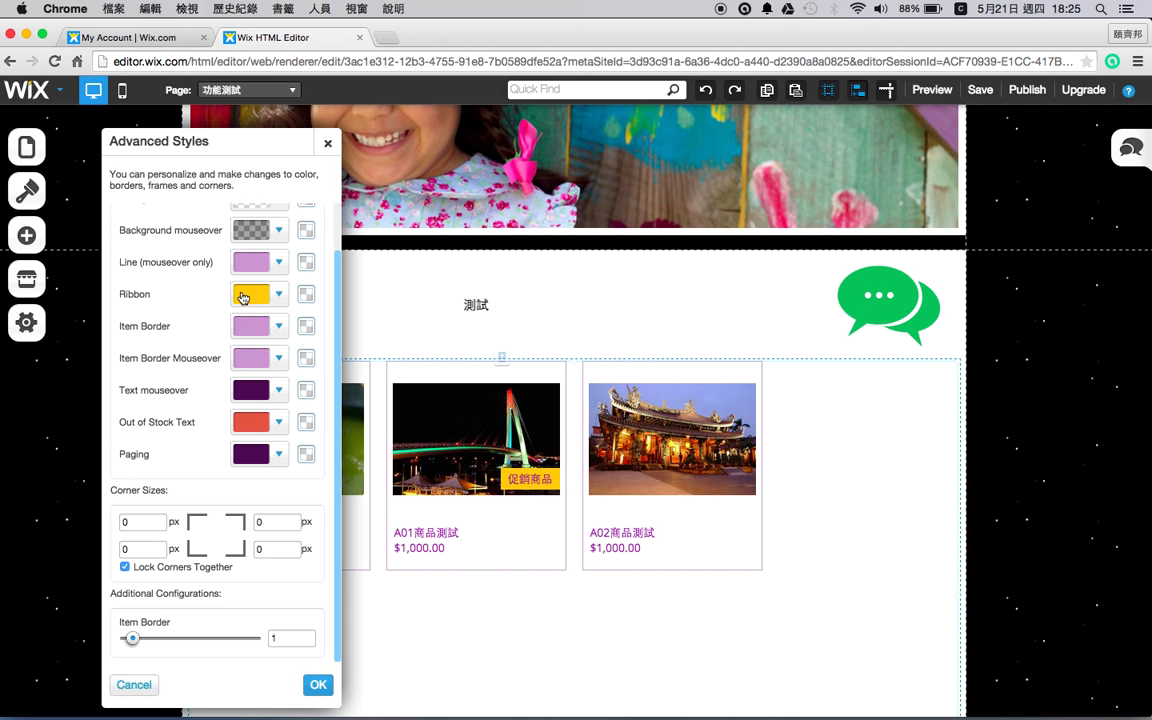
{"action": "left_click", "coordinate": [281, 268]}
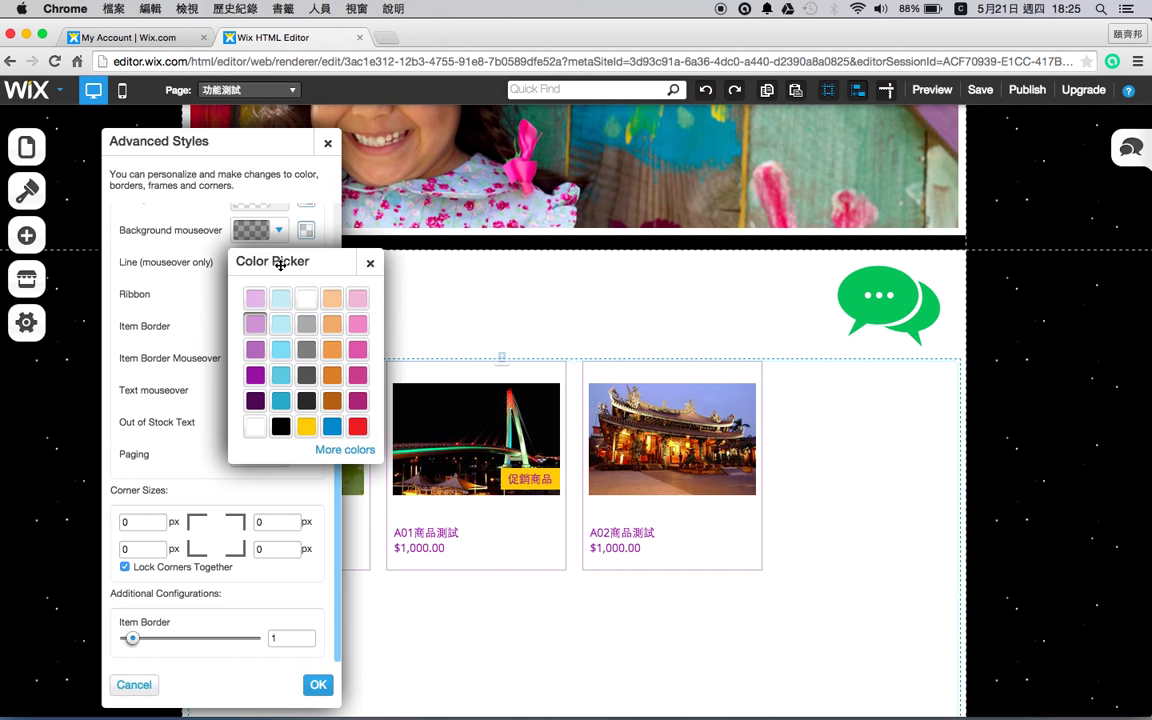
{"action": "left_click", "coordinate": [306, 298]}
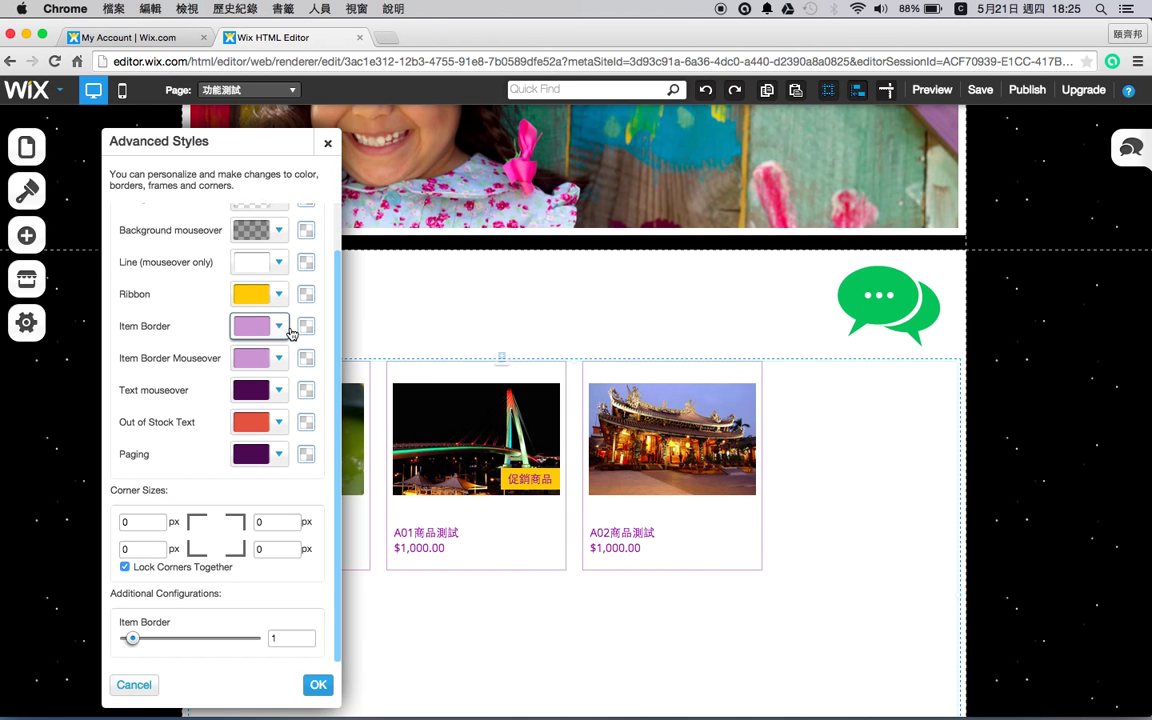
Step: Set the gallery's item border color to dark gray and the item border mouseover color to medium gray
{"action": "left_click", "coordinate": [281, 330]}
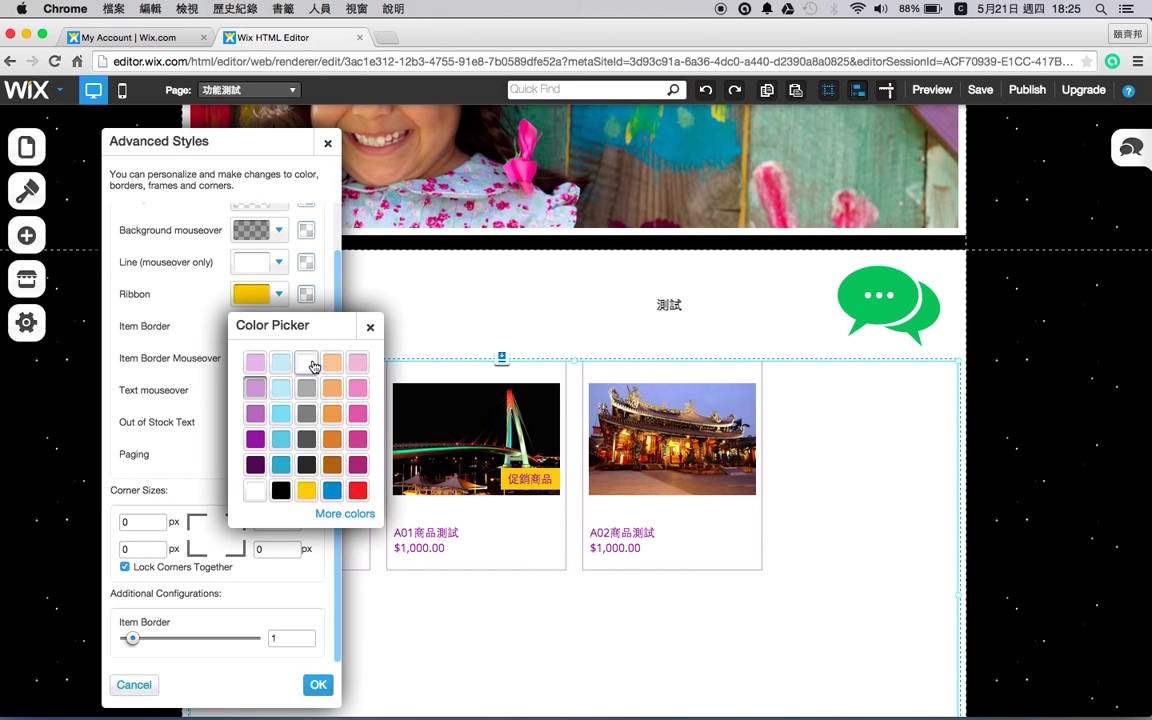
{"action": "left_click", "coordinate": [306, 439]}
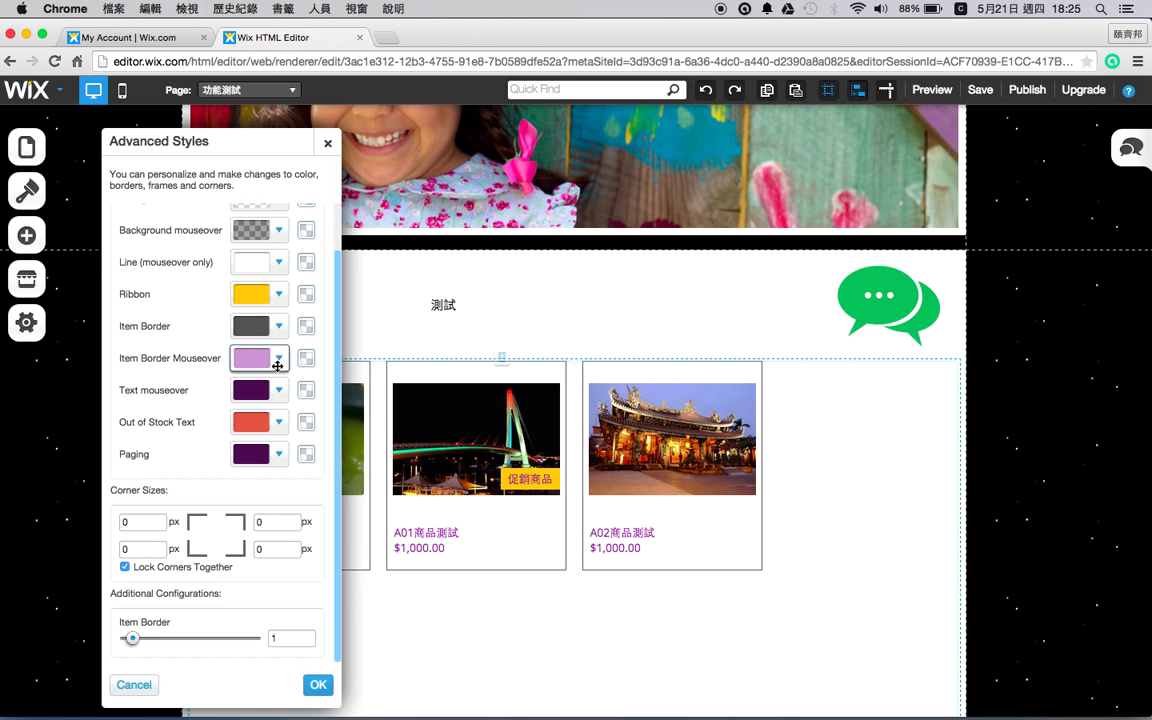
{"action": "left_click", "coordinate": [277, 365]}
{"action": "left_click", "coordinate": [303, 442]}
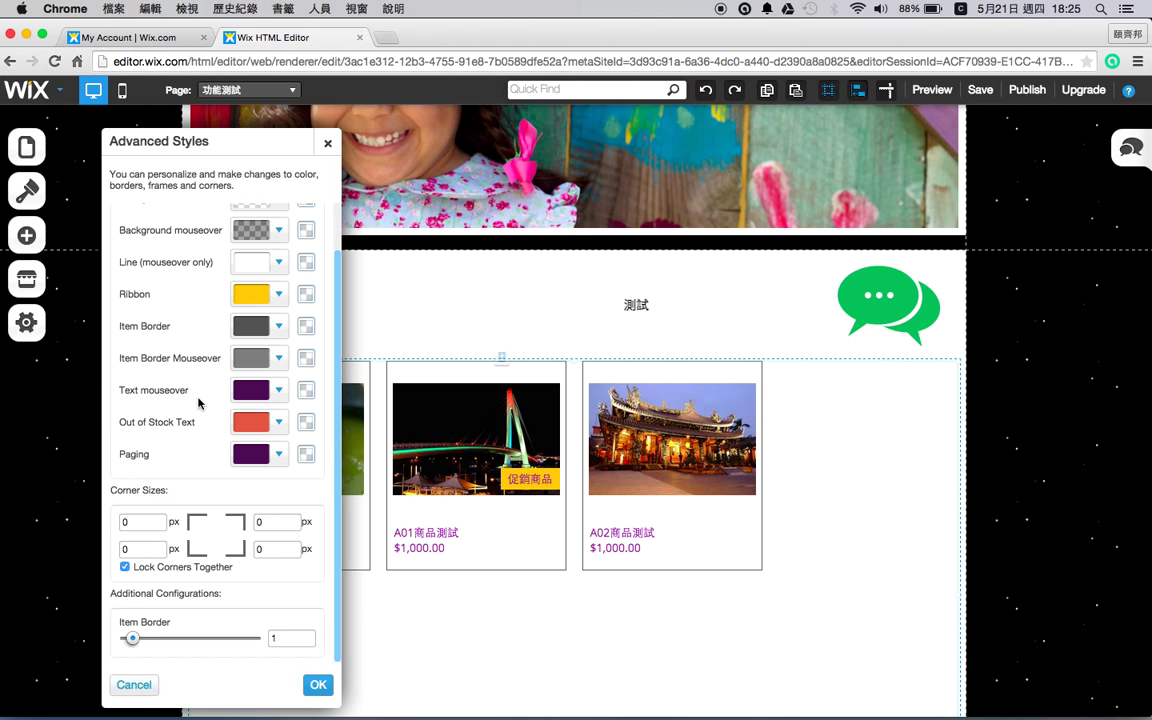
Step: Set the gallery's text mouseover, paging and out of stock text colors to black
{"action": "left_click", "coordinate": [280, 396]}
{"action": "left_click", "coordinate": [277, 552]}
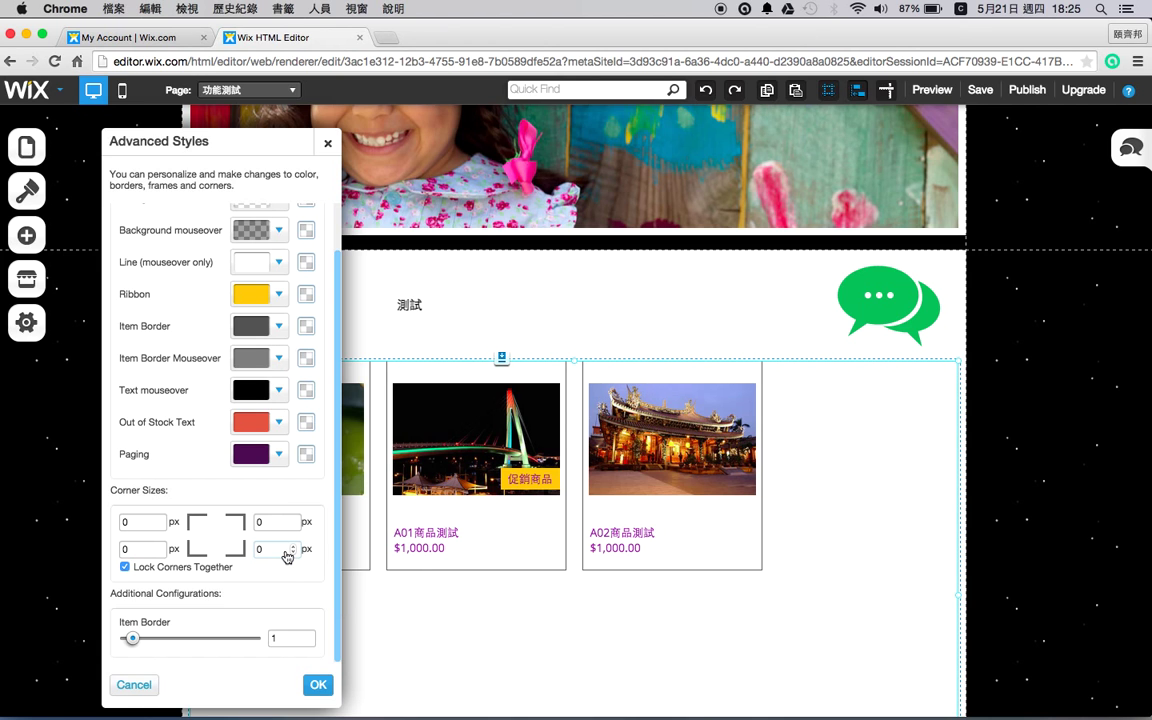
{"action": "left_click", "coordinate": [280, 454]}
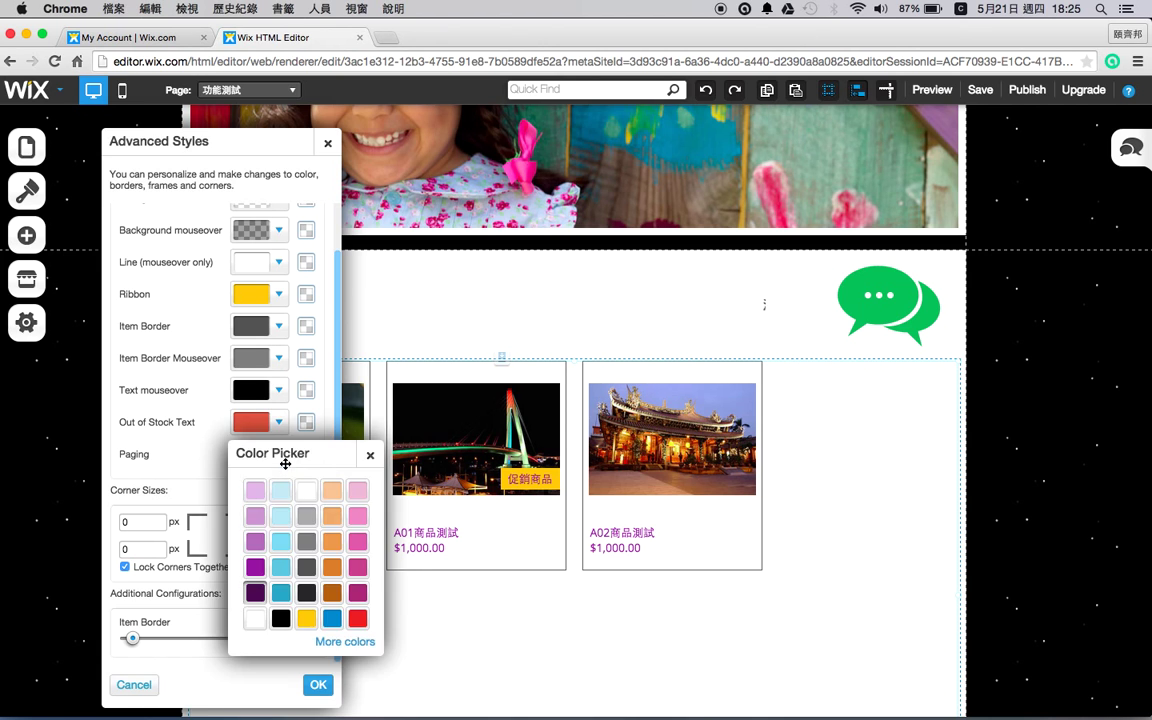
{"action": "left_click", "coordinate": [273, 616]}
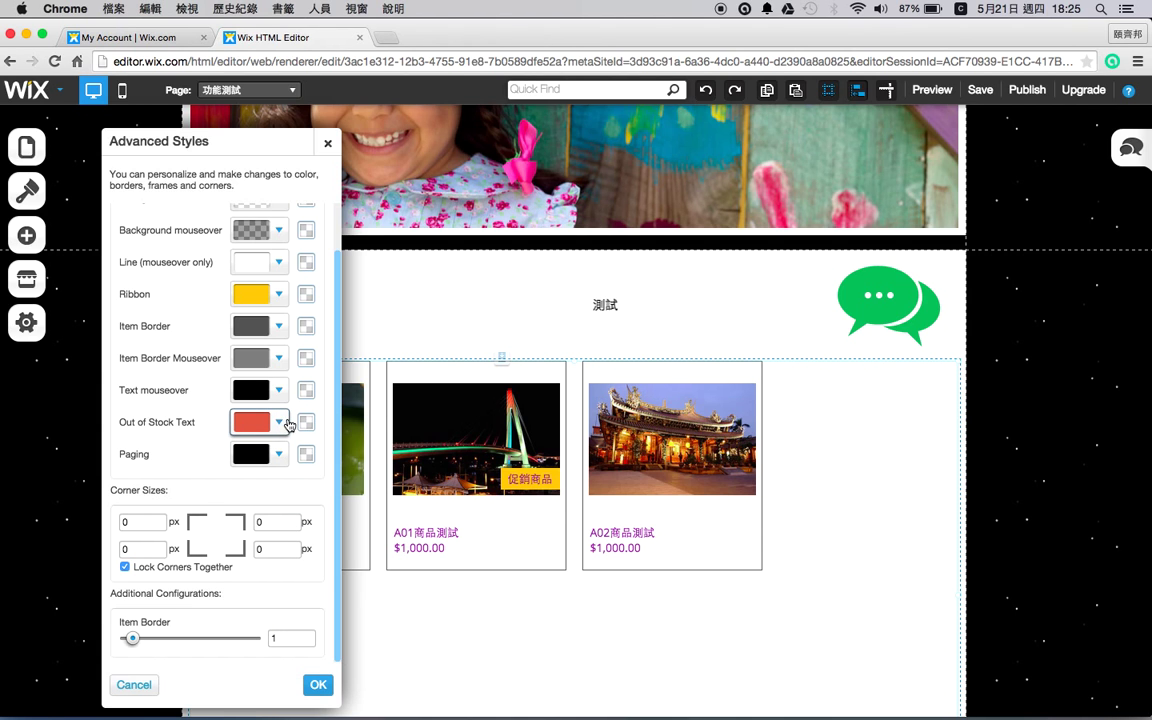
{"action": "left_click", "coordinate": [292, 425]}
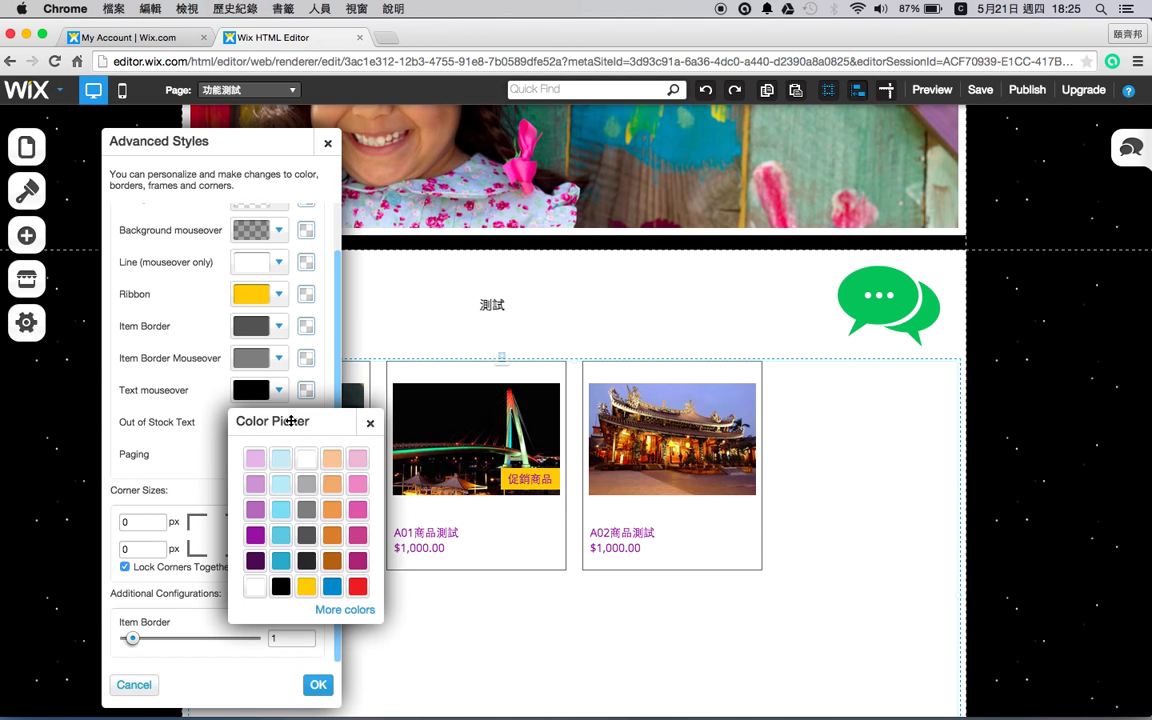
{"action": "left_click", "coordinate": [281, 586]}
Step: Round all four corners of the gallery items together, trying 20 px and settling on 10 px
{"action": "scroll", "coordinate": [275, 550], "scroll_direction": "down", "scroll_amount": 3}
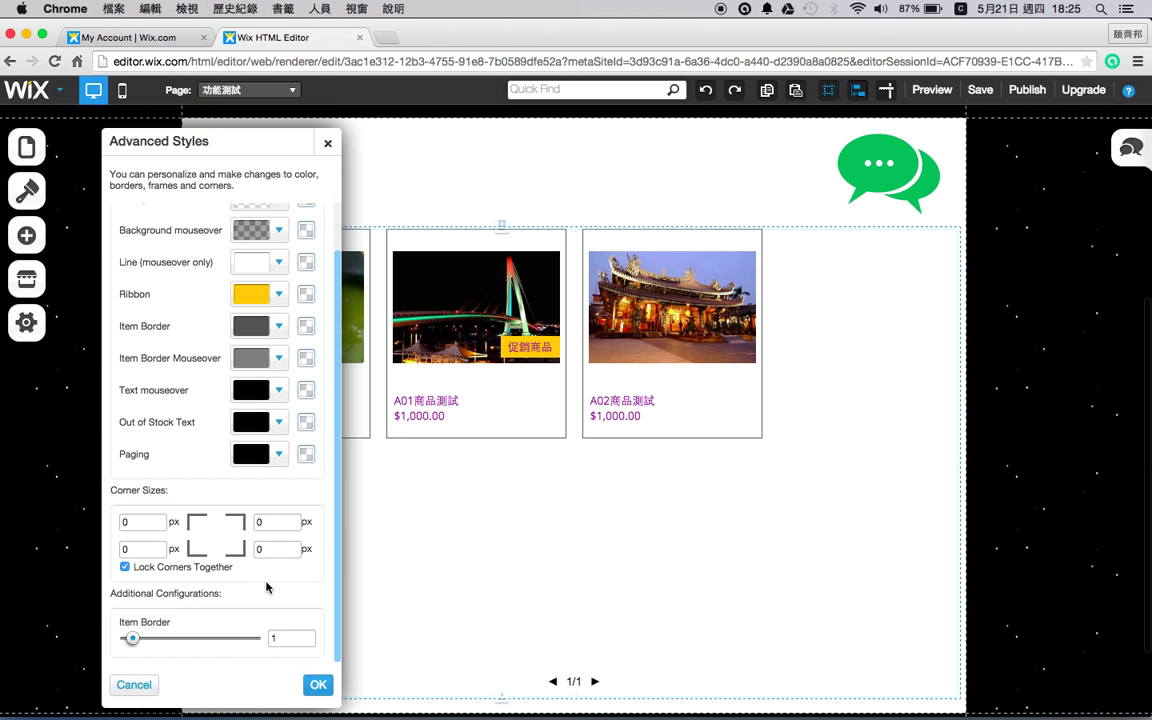
{"action": "scroll", "coordinate": [267, 586], "scroll_direction": "up", "scroll_amount": 1}
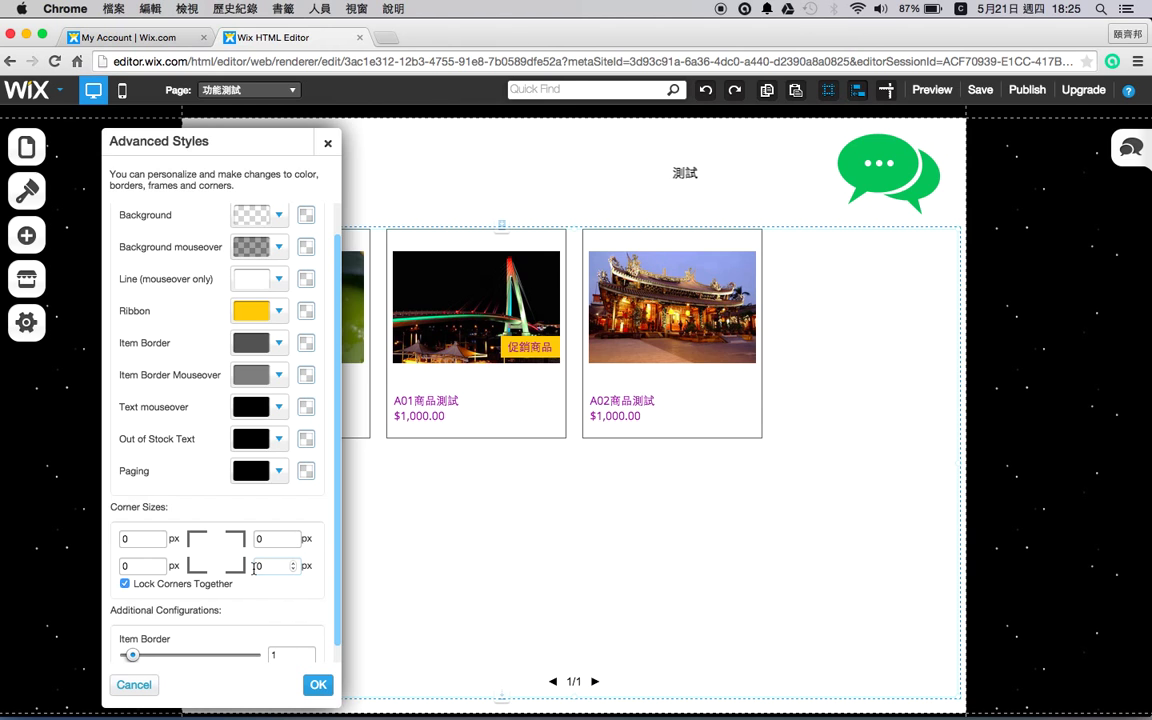
{"action": "scroll", "coordinate": [153, 524], "scroll_direction": "down", "scroll_amount": 1}
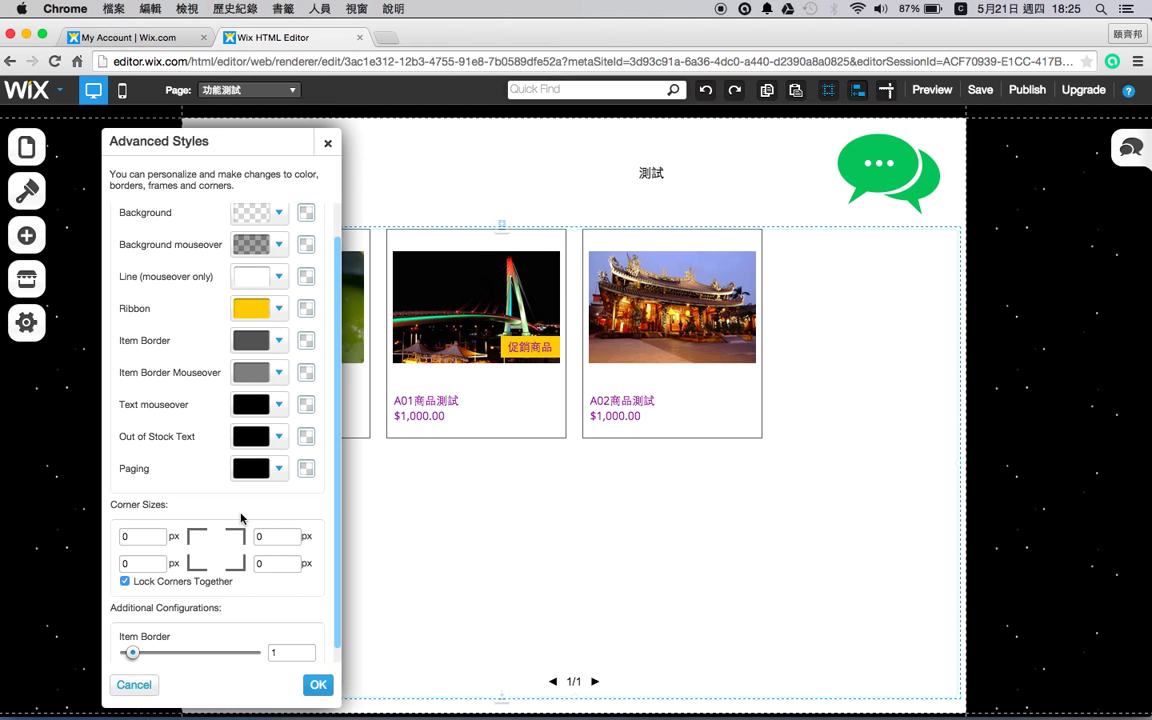
{"action": "left_click", "coordinate": [108, 538]}
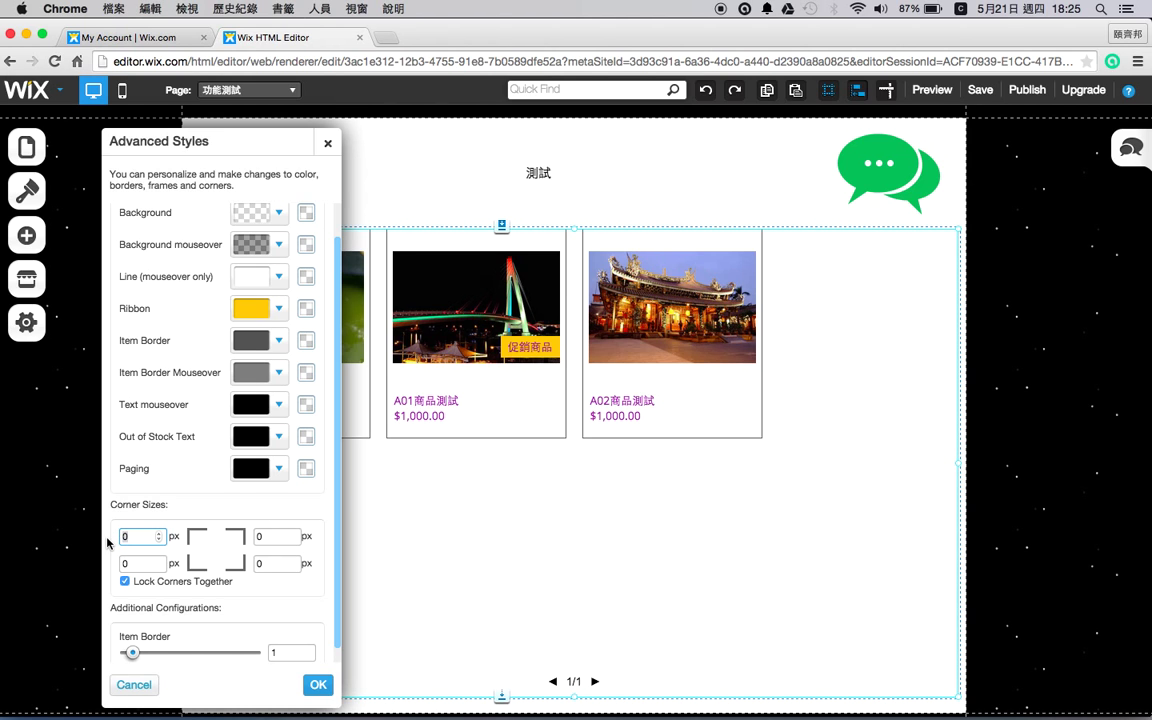
{"action": "type", "text": "20"}
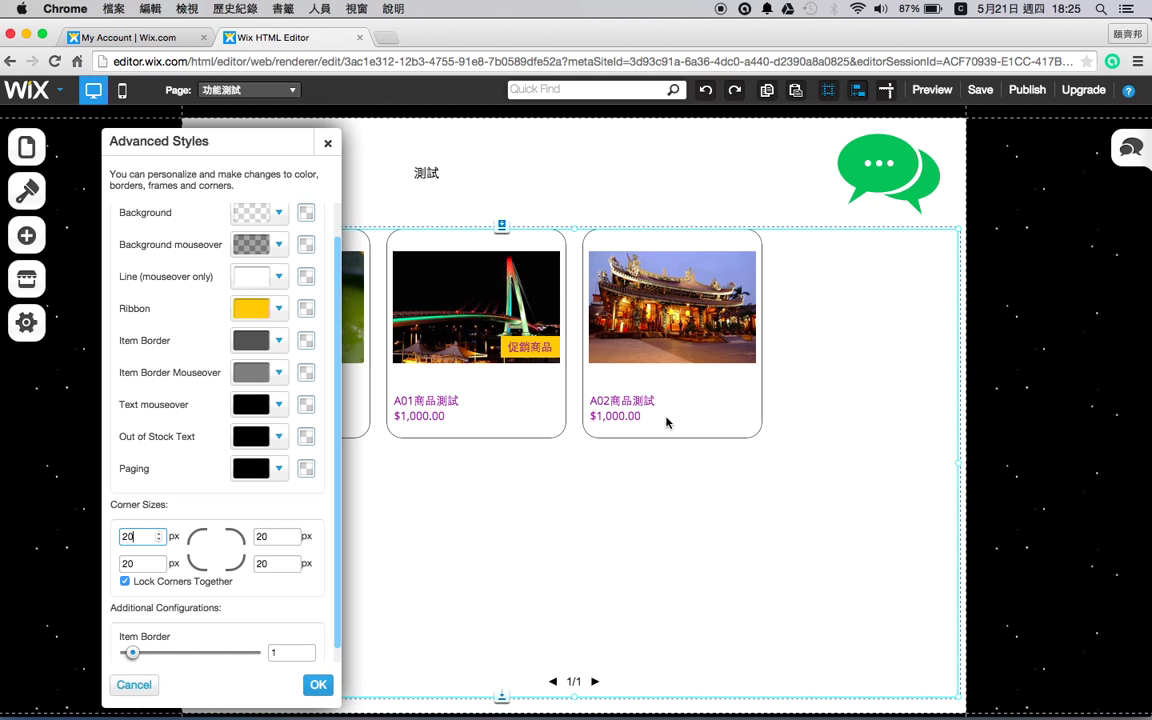
{"action": "double_click", "coordinate": [128, 536]}
{"action": "type", "text": "10"}
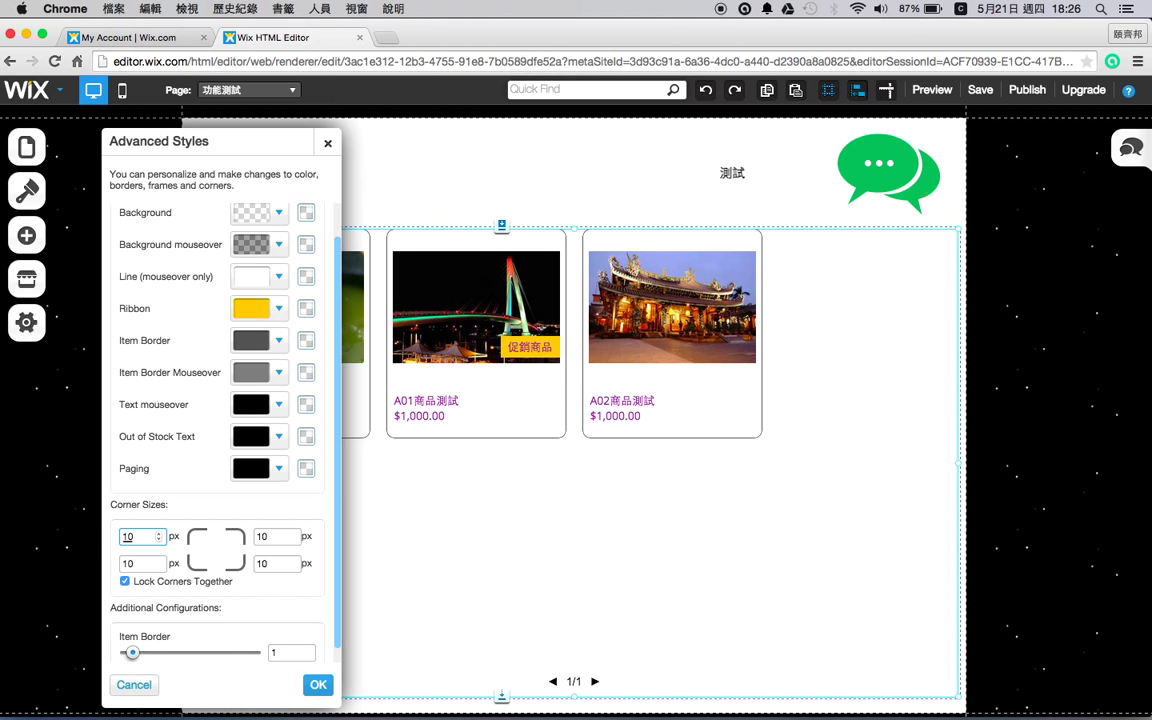
Step: Make the gallery's item border slightly thicker in the additional configurations
{"action": "scroll", "coordinate": [565, 537], "scroll_direction": "down", "scroll_amount": 3}
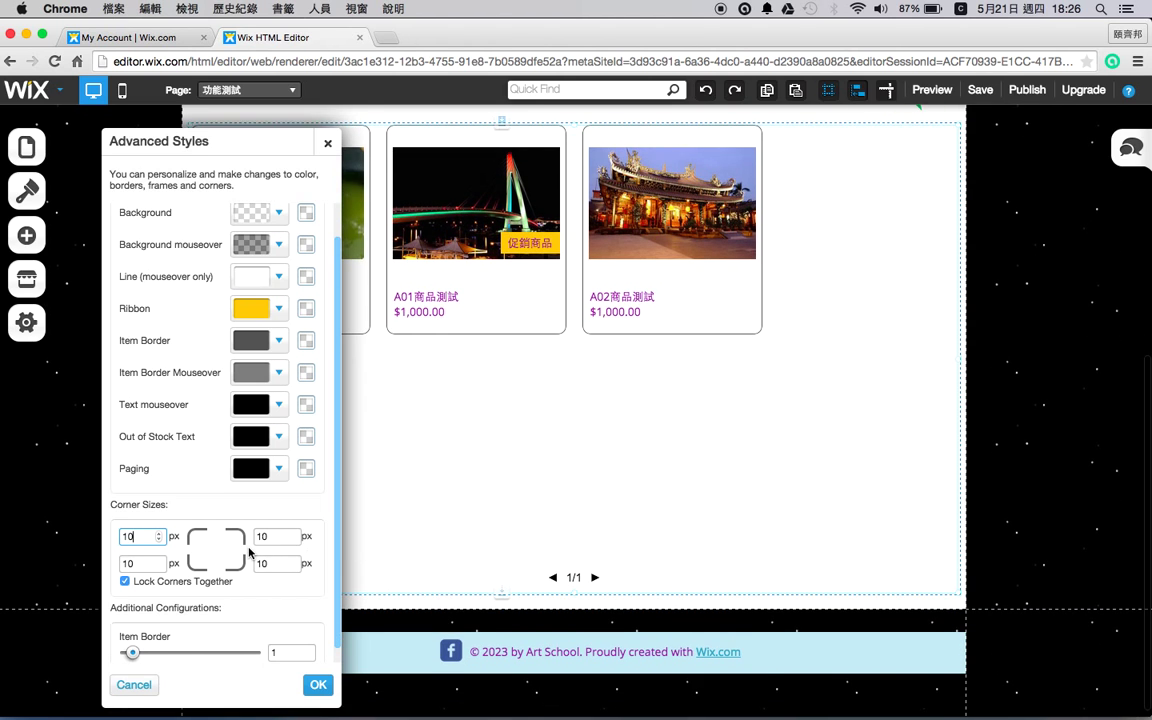
{"action": "scroll", "coordinate": [141, 655], "scroll_direction": "down", "scroll_amount": 1}
{"action": "mouse_move", "coordinate": [133, 638]}
{"action": "left_mouse_down"}
{"action": "mouse_move", "coordinate": [205, 640]}
{"action": "mouse_move", "coordinate": [134, 638]}
{"action": "mouse_move", "coordinate": [143, 640]}
{"action": "left_mouse_up"}
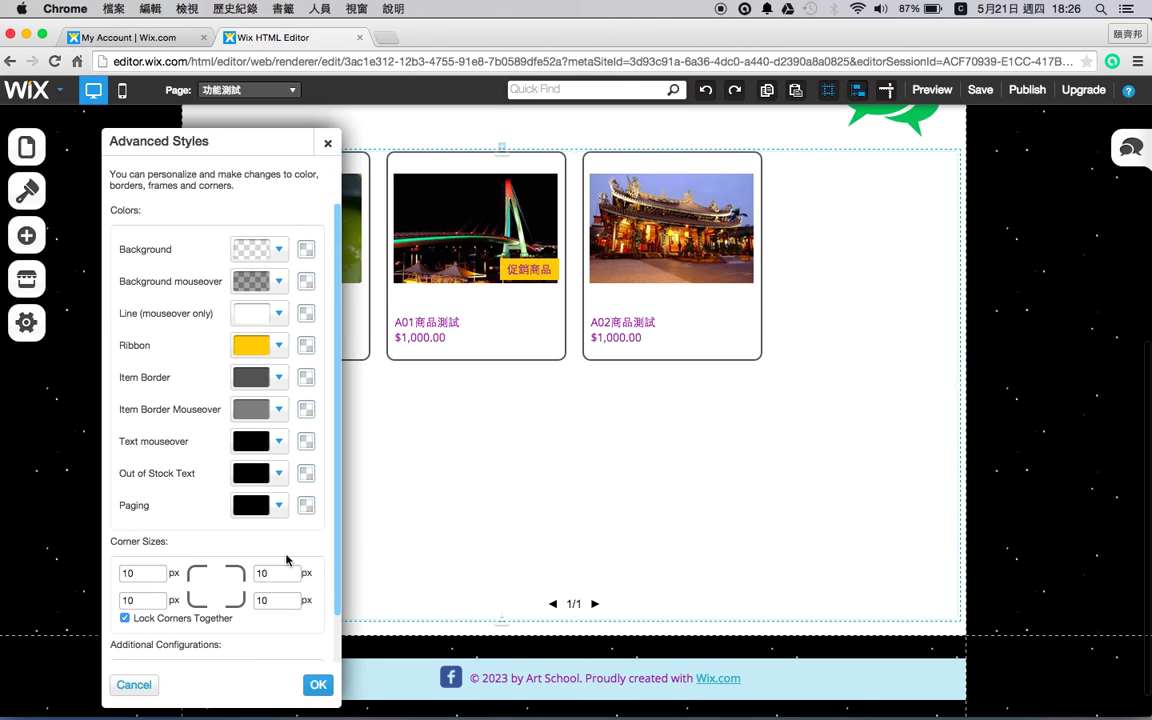
Step: Apply the gallery's advanced styles, then preview the page and check the A02商品測試 product pop-up before returning to the editor
{"action": "left_click", "coordinate": [318, 684]}
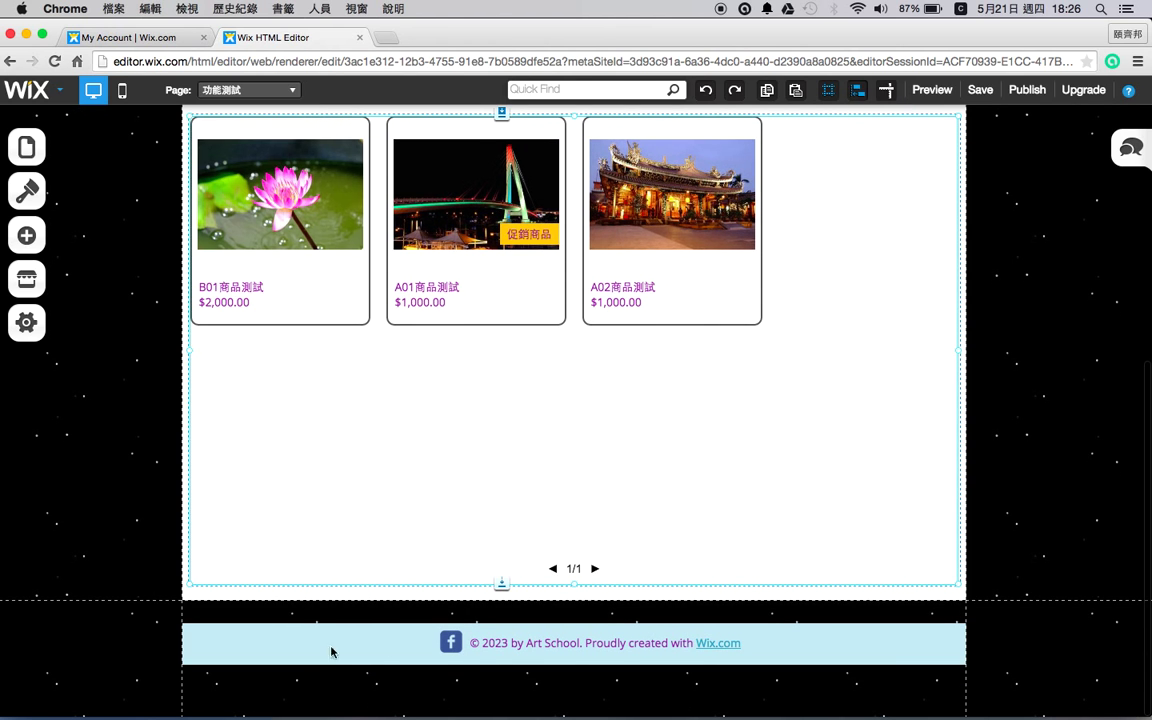
{"action": "scroll", "coordinate": [485, 388], "scroll_direction": "up", "scroll_amount": 4}
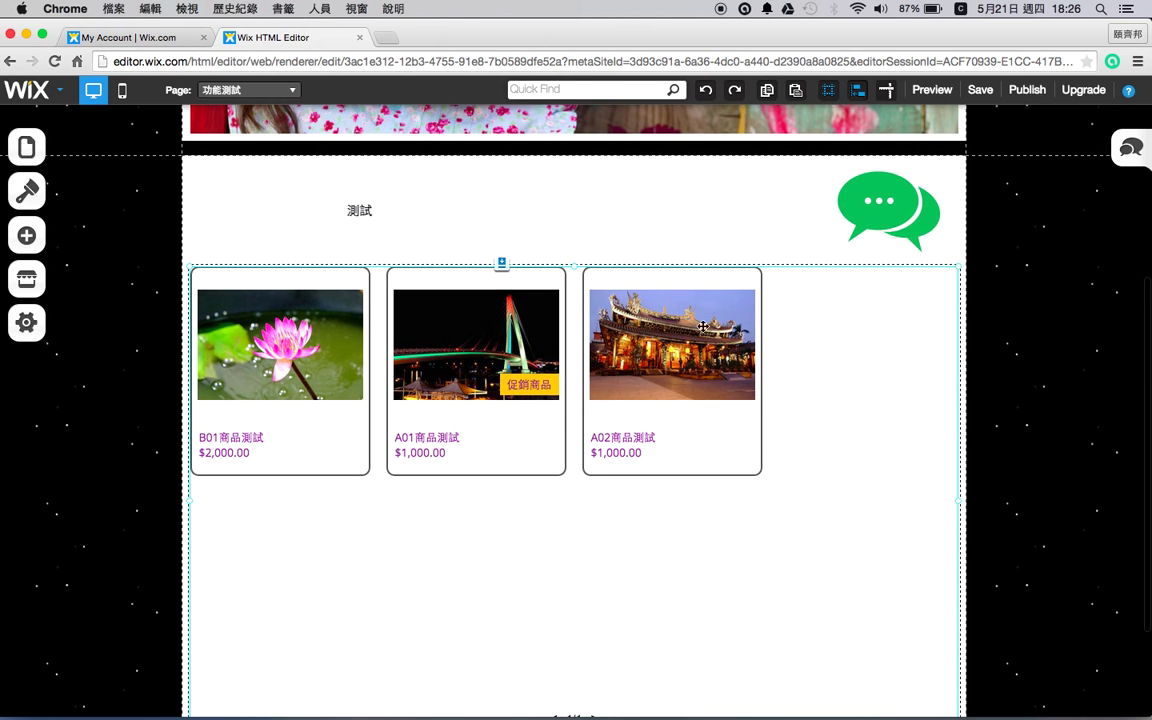
{"action": "left_click", "coordinate": [929, 93]}
{"action": "scroll", "coordinate": [841, 419], "scroll_direction": "down", "scroll_amount": 5}
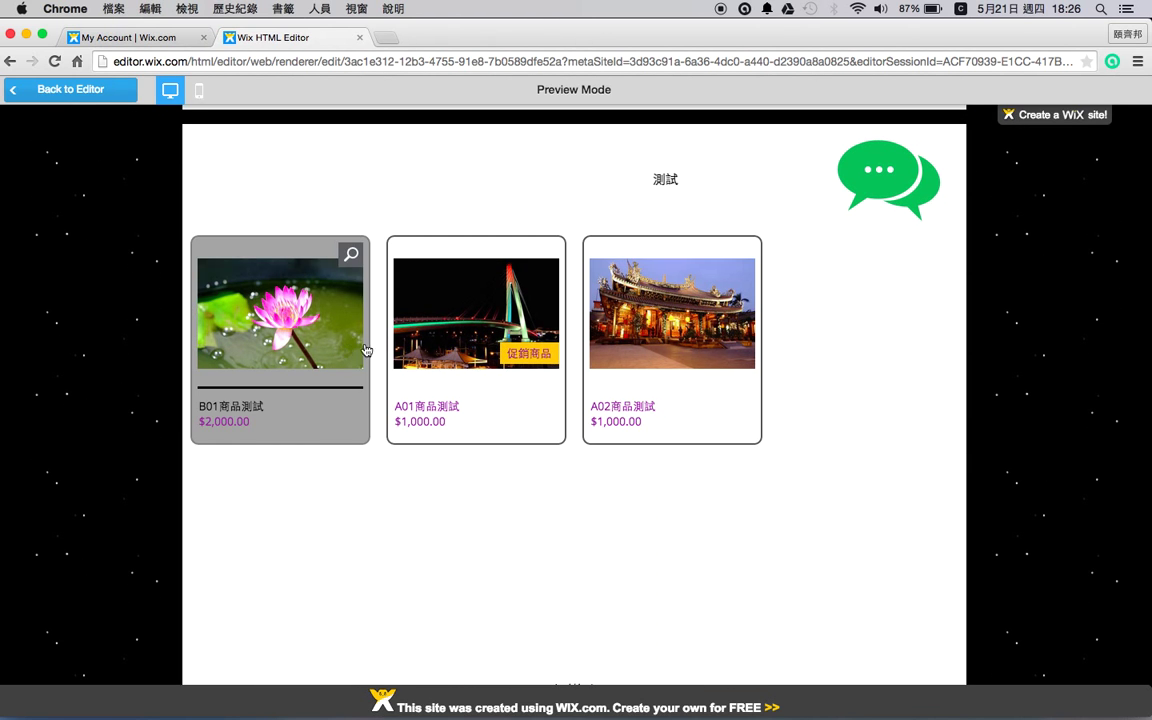
{"action": "left_click", "coordinate": [670, 332]}
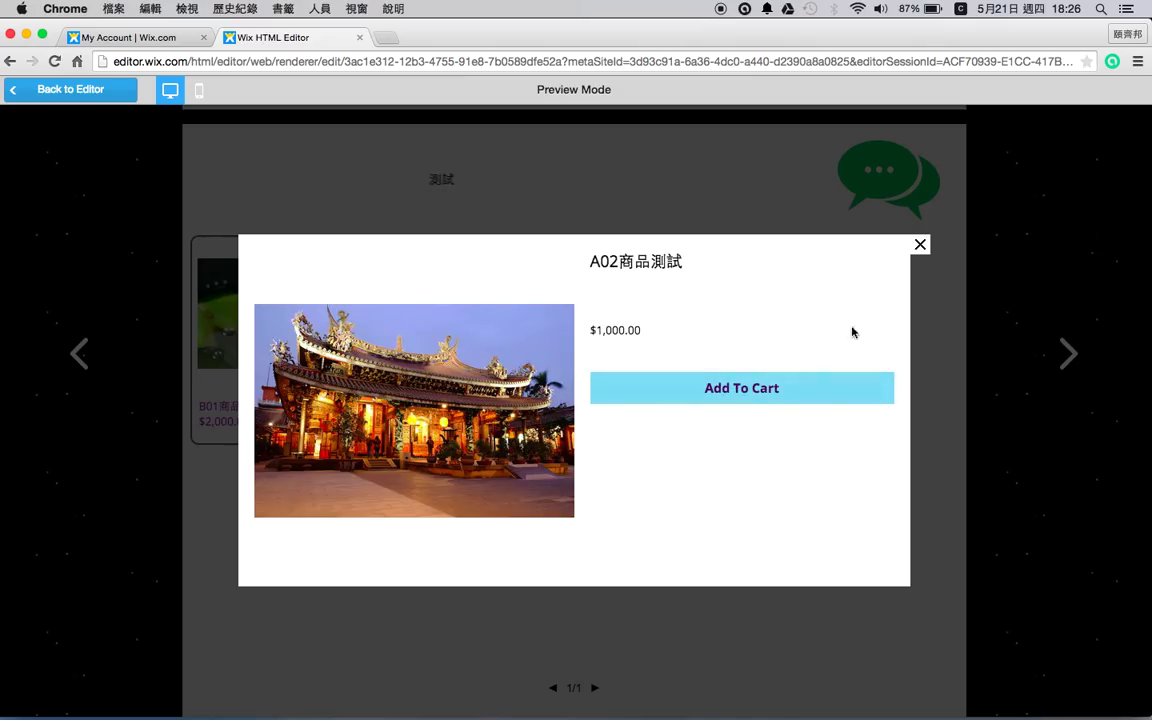
{"action": "left_click", "coordinate": [919, 245]}
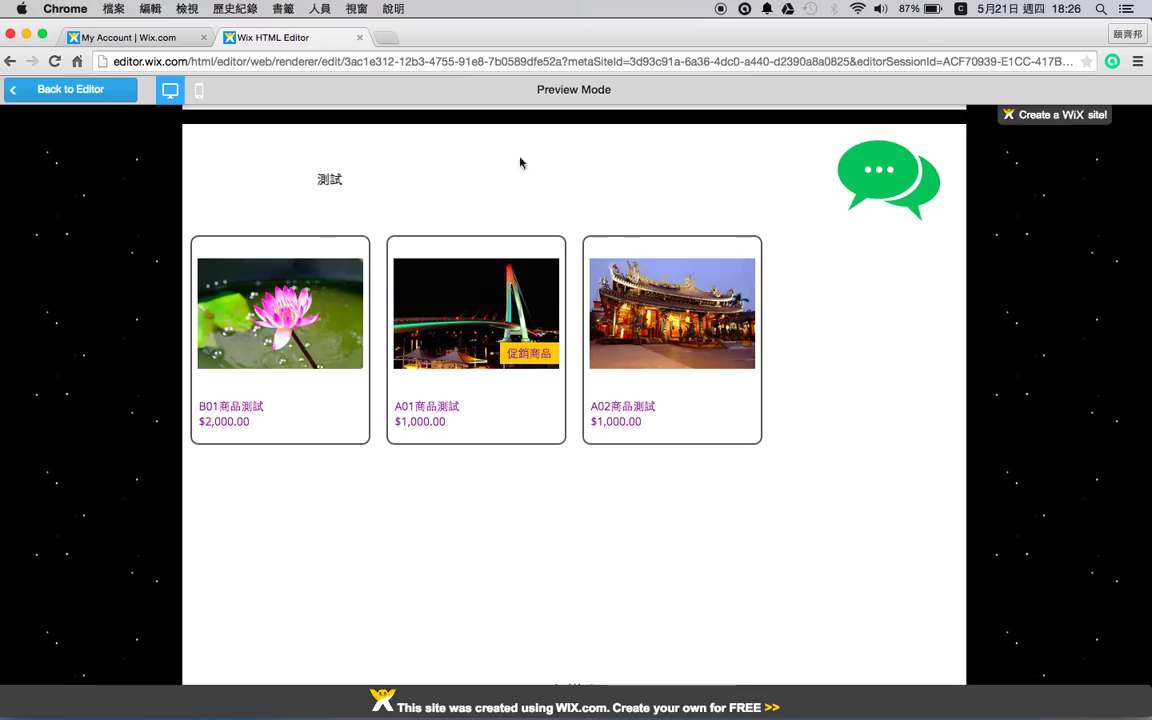
{"action": "left_click", "coordinate": [70, 89]}
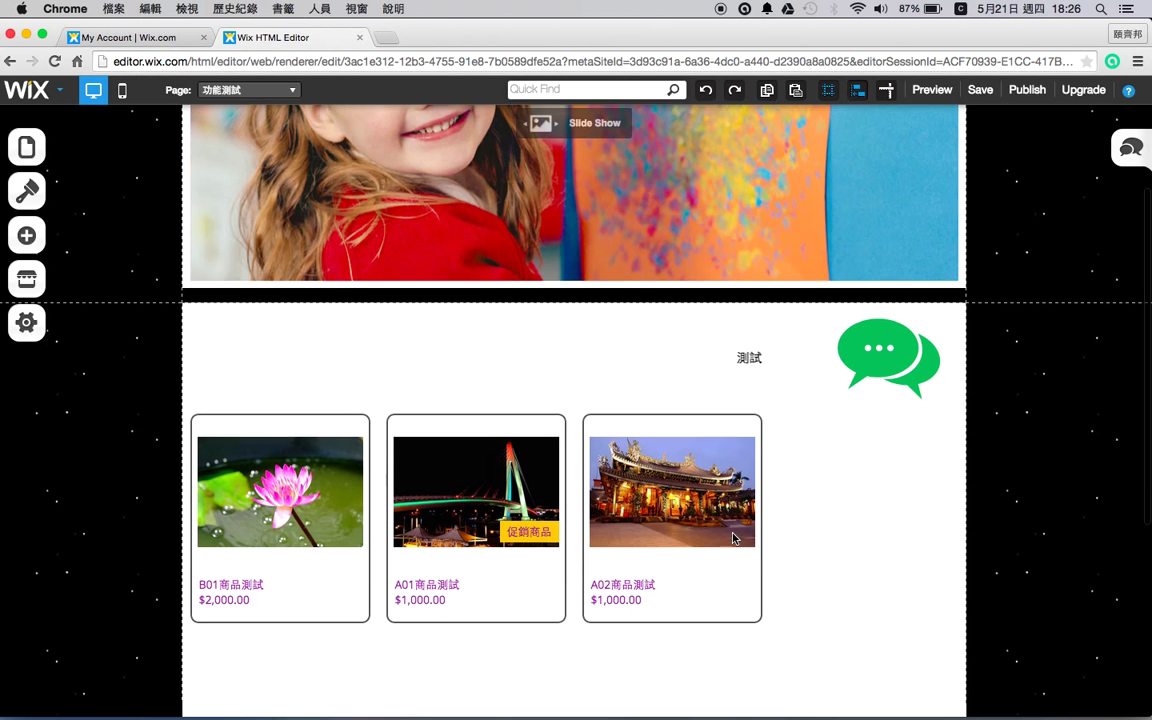
Step: Enable the Google+, Fancy and Facebook icons in the gallery's product page style
{"action": "left_click", "coordinate": [713, 559]}
{"action": "scroll", "coordinate": [728, 599], "scroll_direction": "down", "scroll_amount": 2}
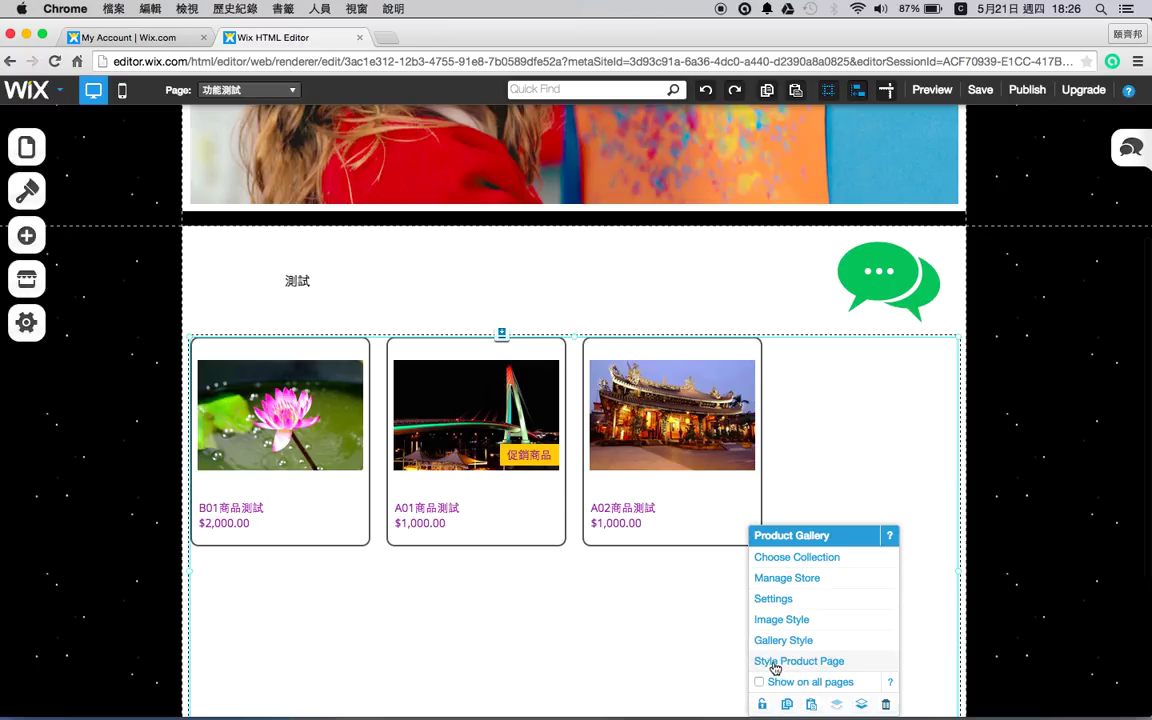
{"action": "left_click", "coordinate": [776, 668]}
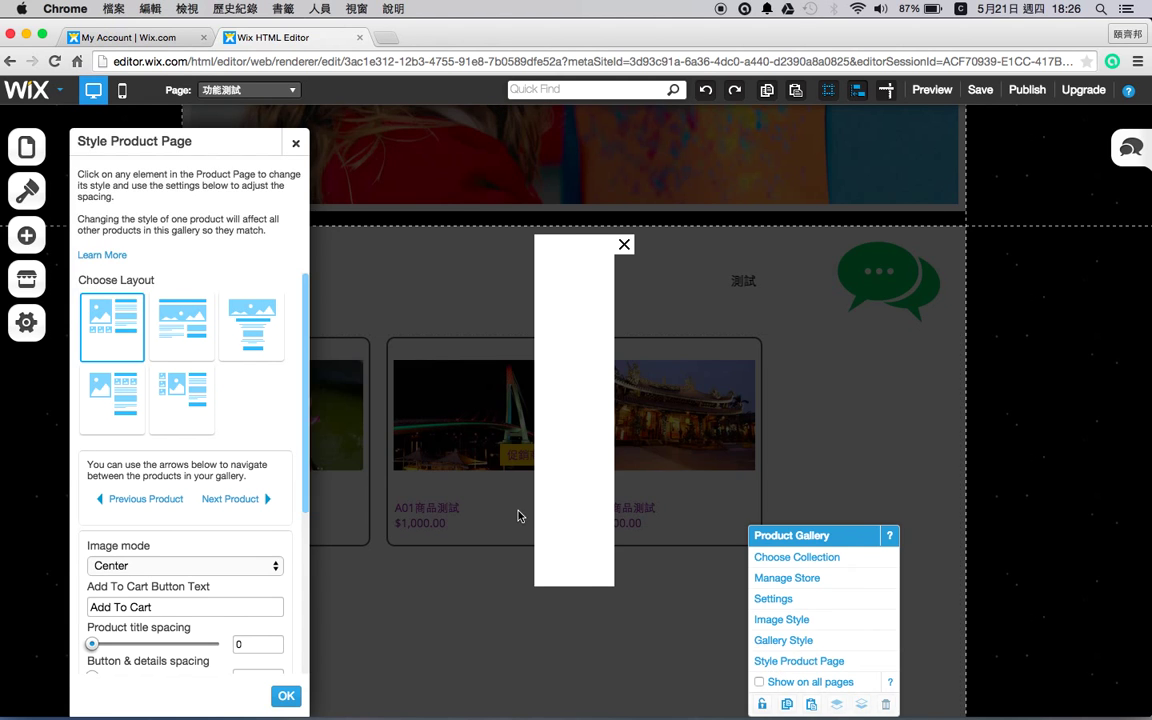
{"action": "scroll", "coordinate": [260, 527], "scroll_direction": "down", "scroll_amount": 3}
{"action": "scroll", "coordinate": [260, 527], "scroll_direction": "down", "scroll_amount": 1}
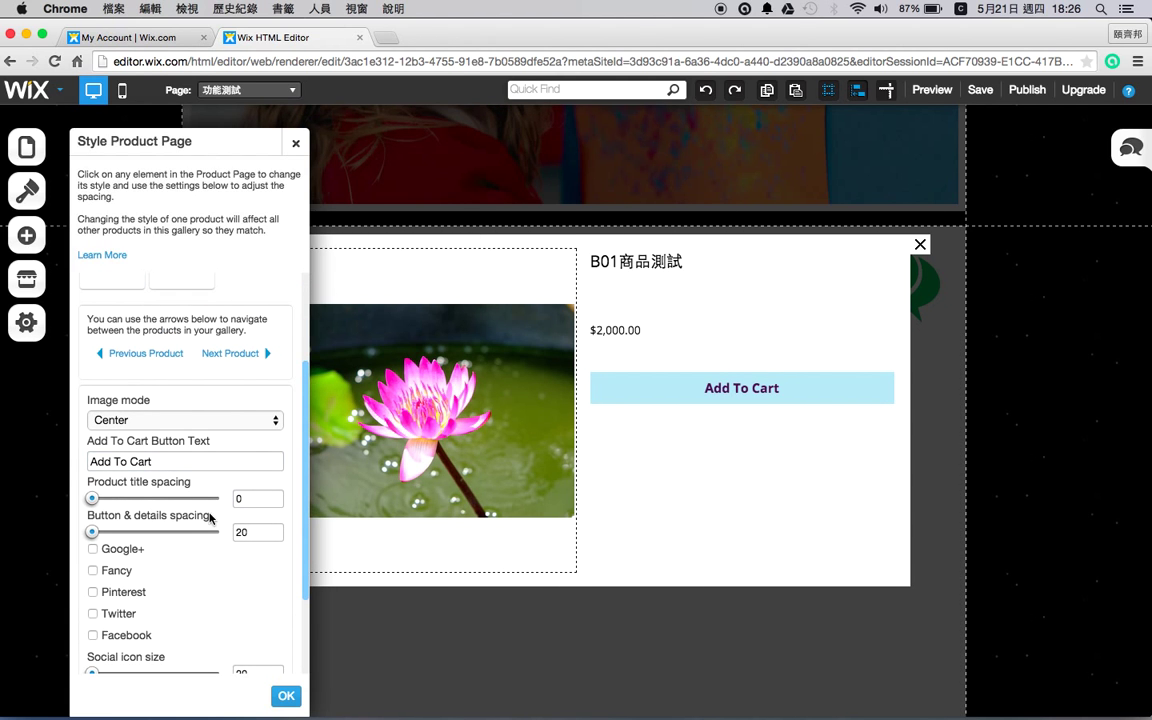
{"action": "scroll", "coordinate": [211, 518], "scroll_direction": "down", "scroll_amount": 3}
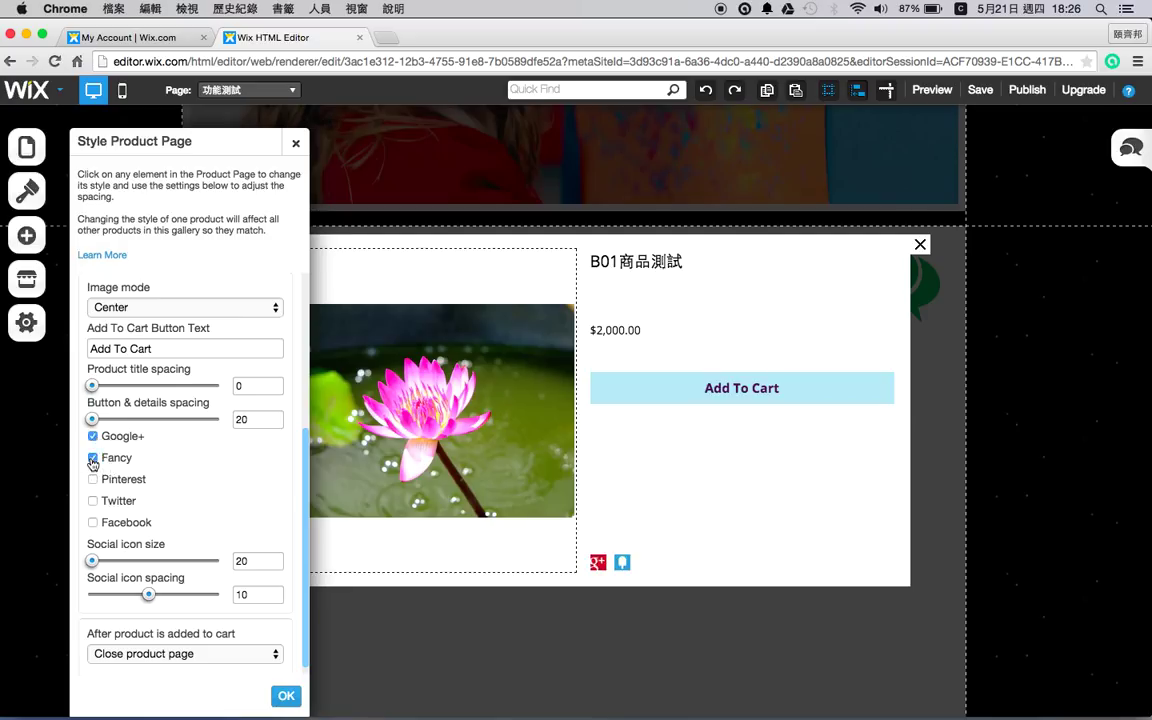
{"action": "left_click", "coordinate": [93, 523]}
Step: Add the Twitter icon to the product page and set the social icon size to 37 and the icon spacing to 18
{"action": "left_click_drag", "start_coordinate": [98, 563], "coordinate": [218, 567]}
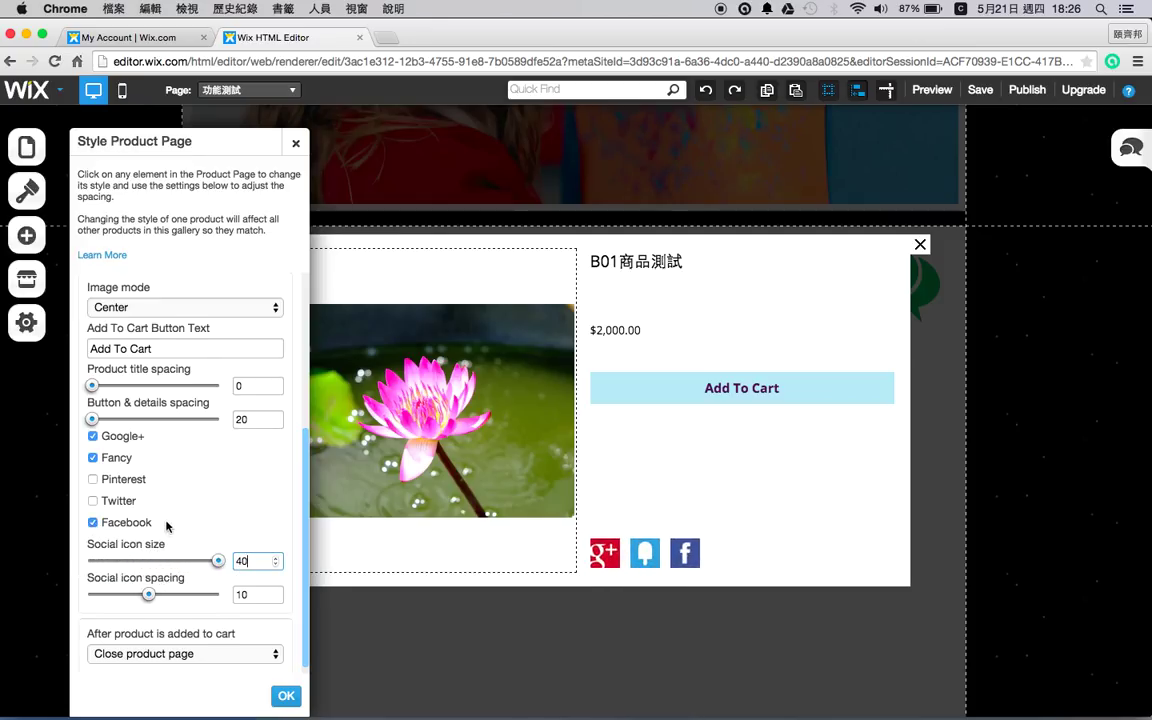
{"action": "scroll", "coordinate": [166, 527], "scroll_direction": "down", "scroll_amount": 1}
{"action": "left_click", "coordinate": [115, 494]}
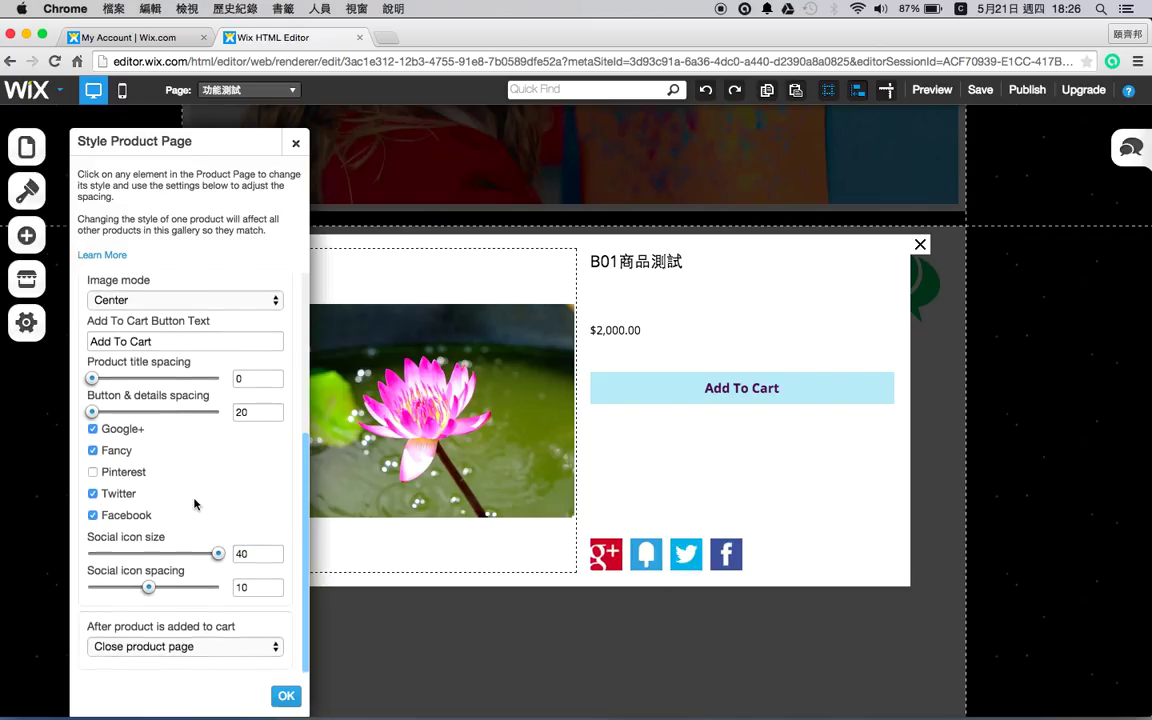
{"action": "left_click_drag", "start_coordinate": [217, 555], "coordinate": [200, 558]}
{"action": "left_click_drag", "start_coordinate": [150, 590], "coordinate": [199, 588]}
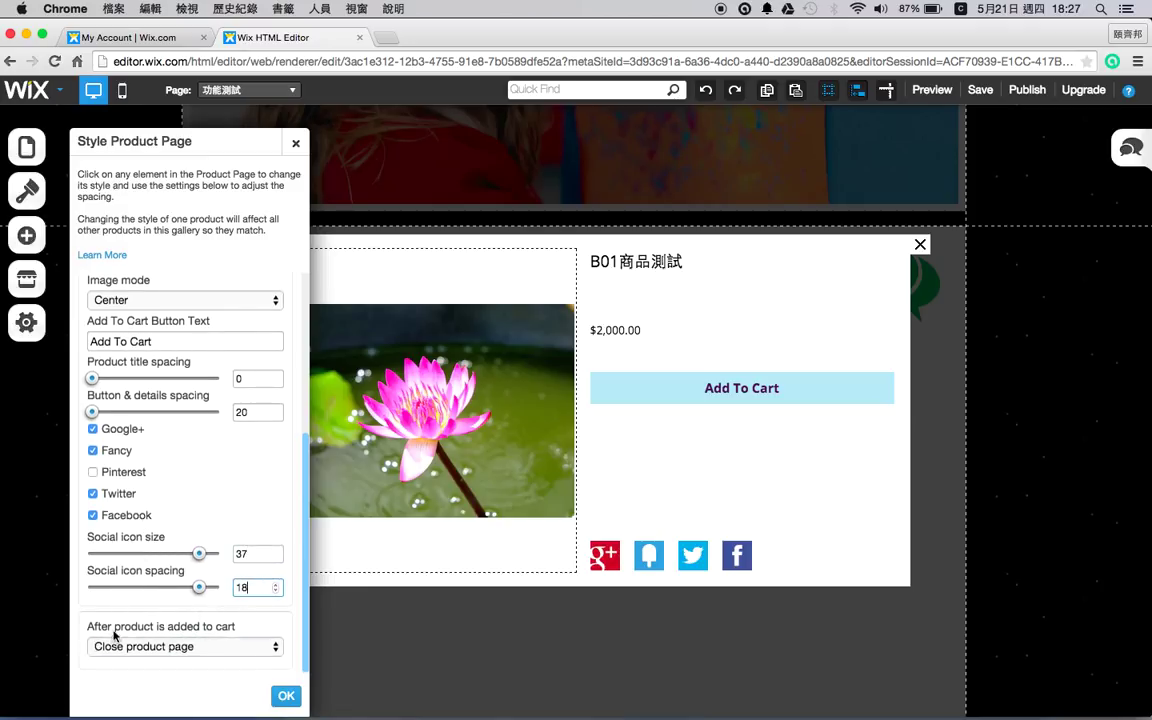
{"action": "left_click", "coordinate": [741, 388]}
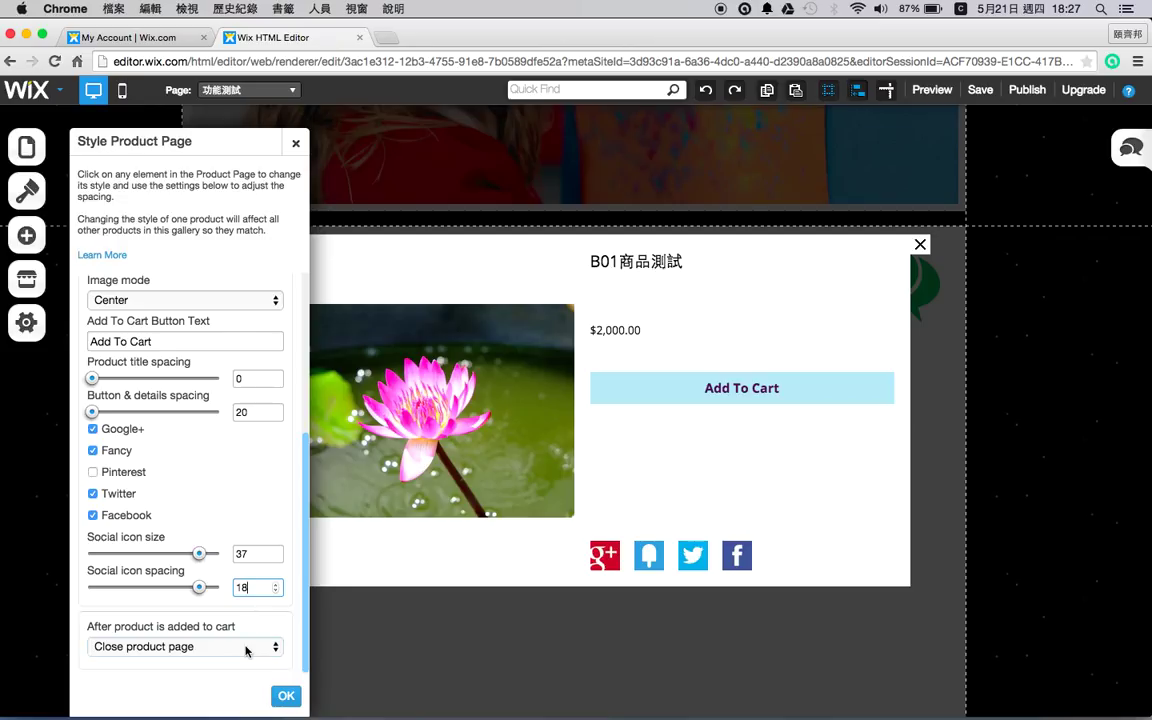
Step: Set the product page to show a confirmation message after a product is added to the cart
{"action": "left_click", "coordinate": [246, 648]}
{"action": "left_click", "coordinate": [246, 648]}
{"action": "left_click", "coordinate": [247, 648]}
{"action": "left_click", "coordinate": [248, 648]}
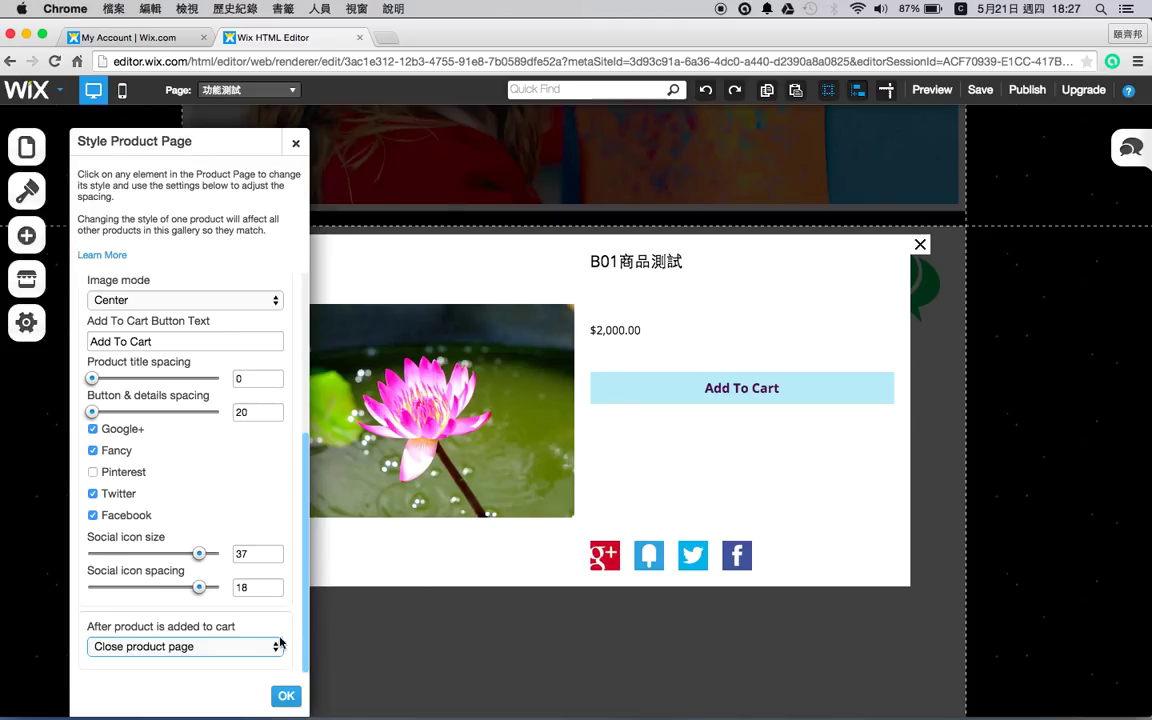
{"action": "left_click", "coordinate": [215, 650]}
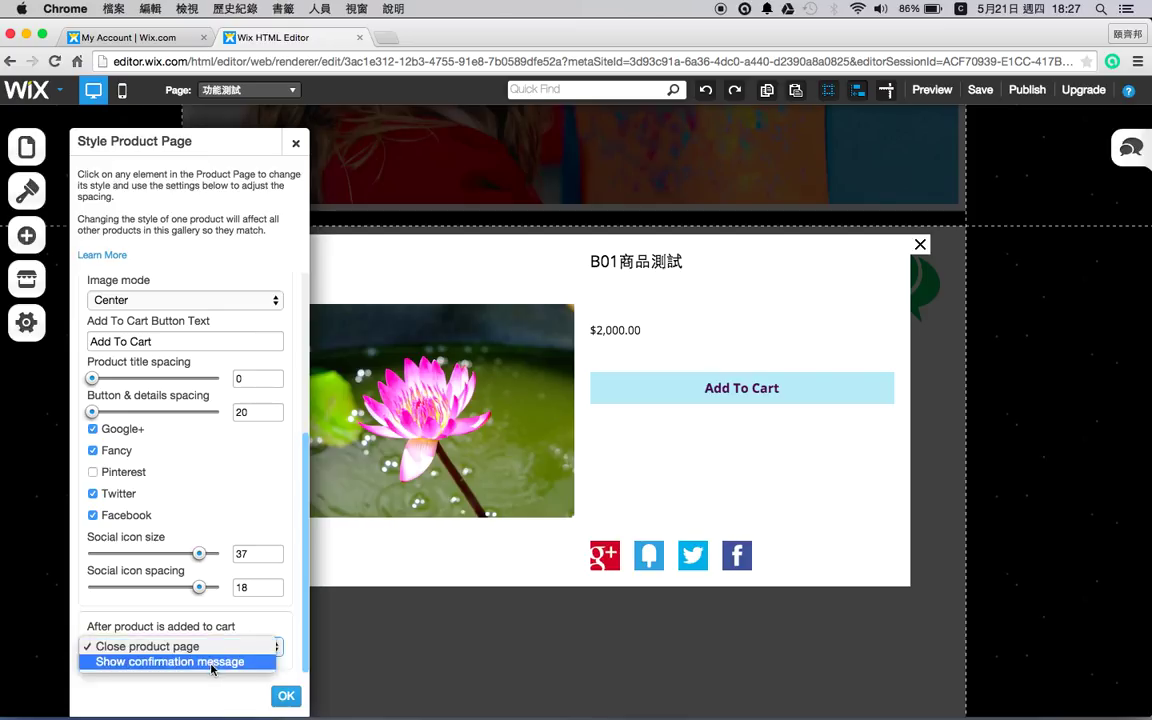
{"action": "left_click", "coordinate": [130, 664]}
{"action": "scroll", "coordinate": [218, 663], "scroll_direction": "down", "scroll_amount": 1}
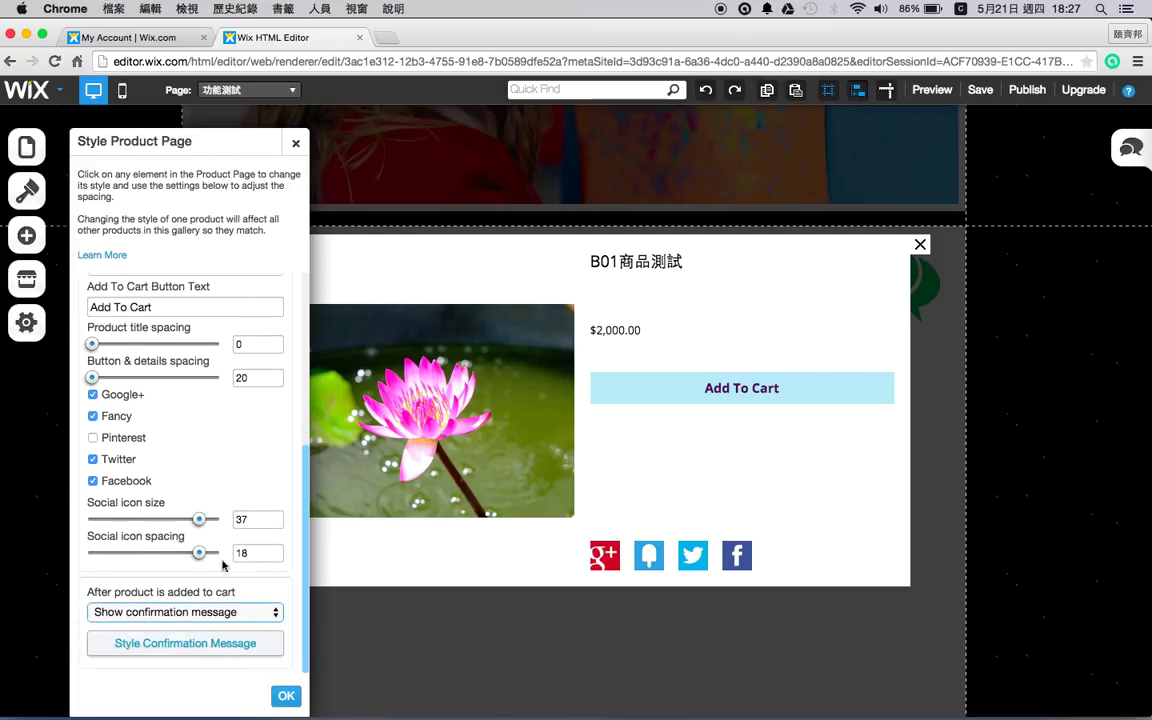
Step: Style the confirmation message by relabelling the checkout button 買單 and the continue shopping button 繼續蝦逛
{"action": "left_click", "coordinate": [224, 648]}
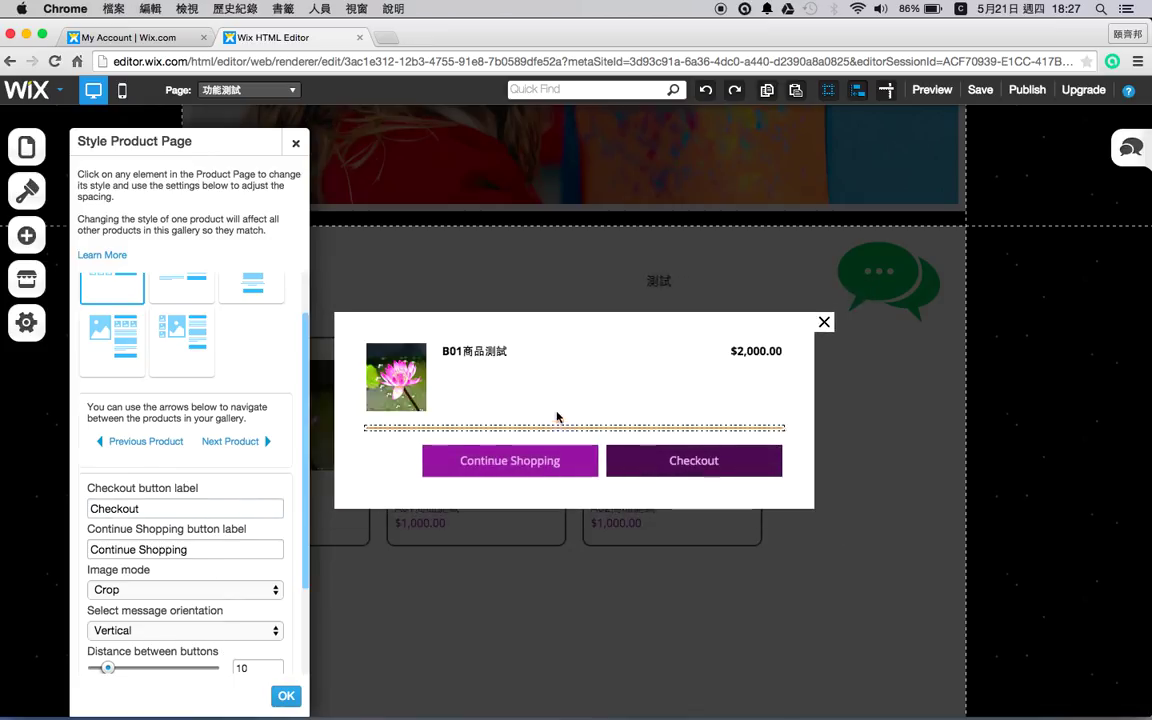
{"action": "left_click", "coordinate": [585, 467]}
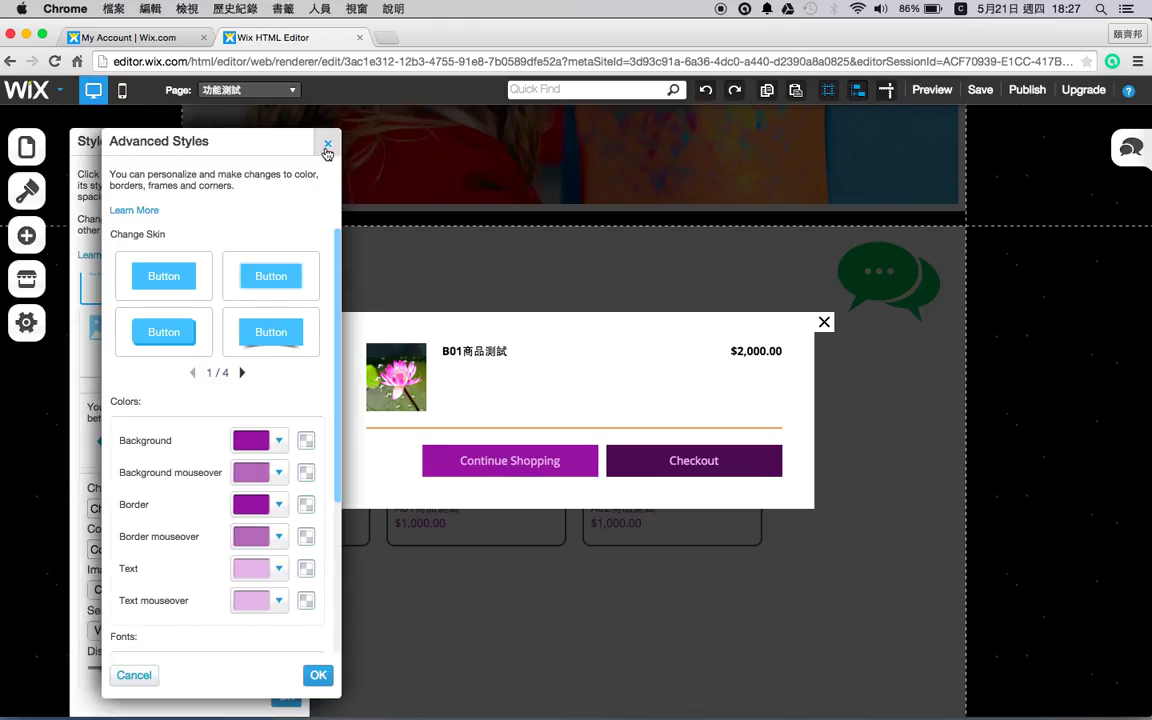
{"action": "left_click", "coordinate": [327, 145]}
{"action": "double_click", "coordinate": [204, 509]}
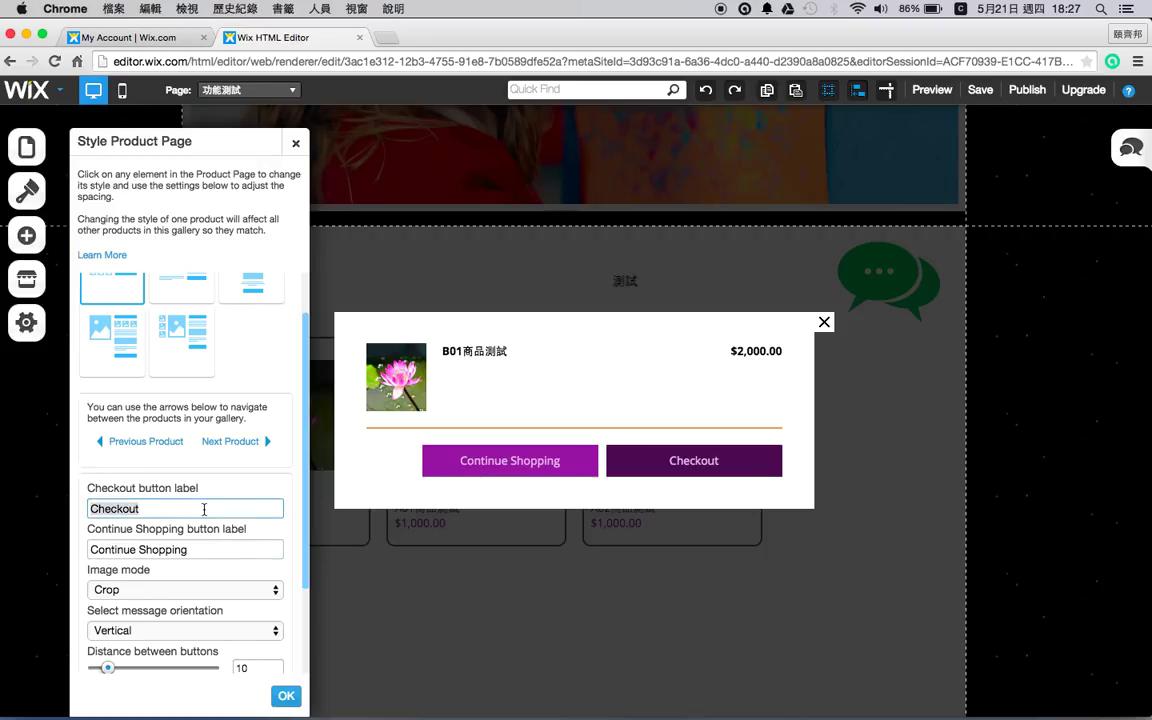
{"action": "type", "text": "買單"}
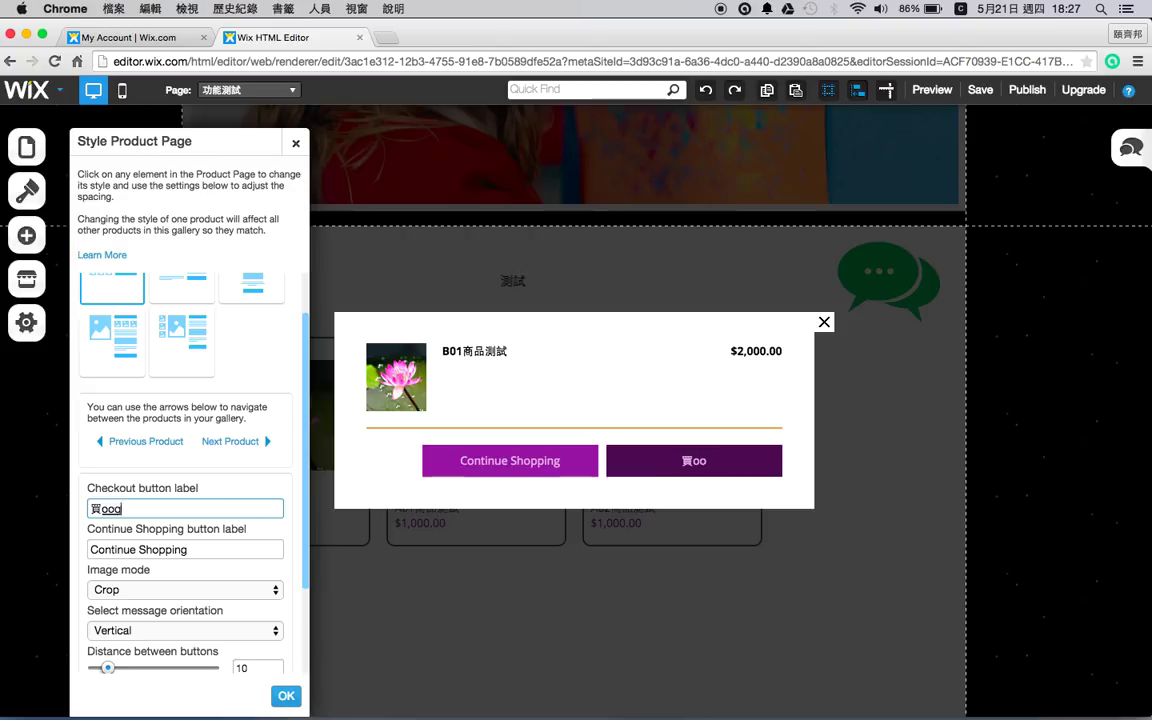
{"action": "triple_click", "coordinate": [184, 551]}
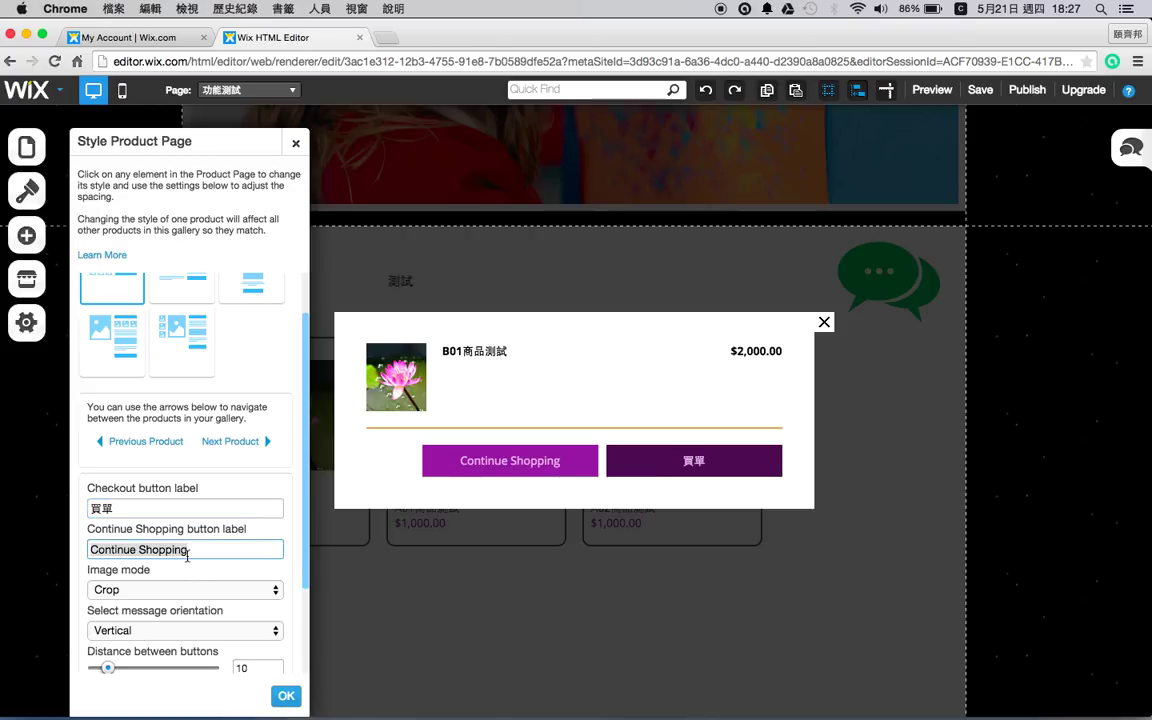
{"action": "type", "text": "省sl"}
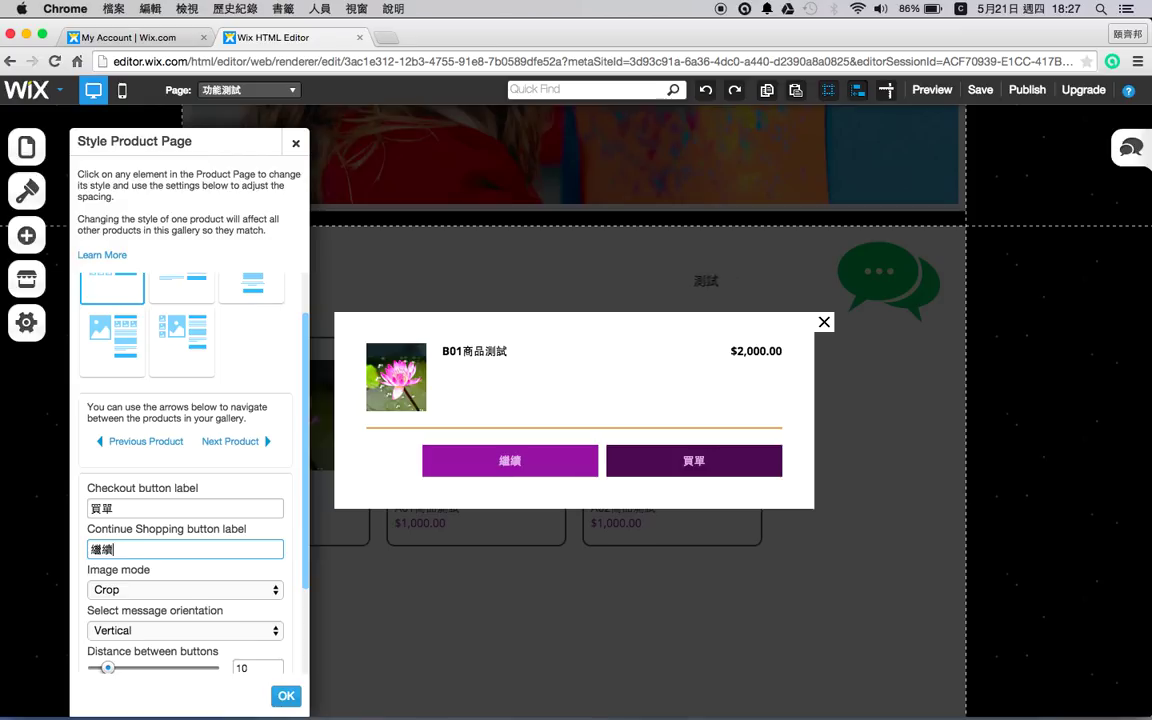
{"action": "type", "text": "蝦逛"}
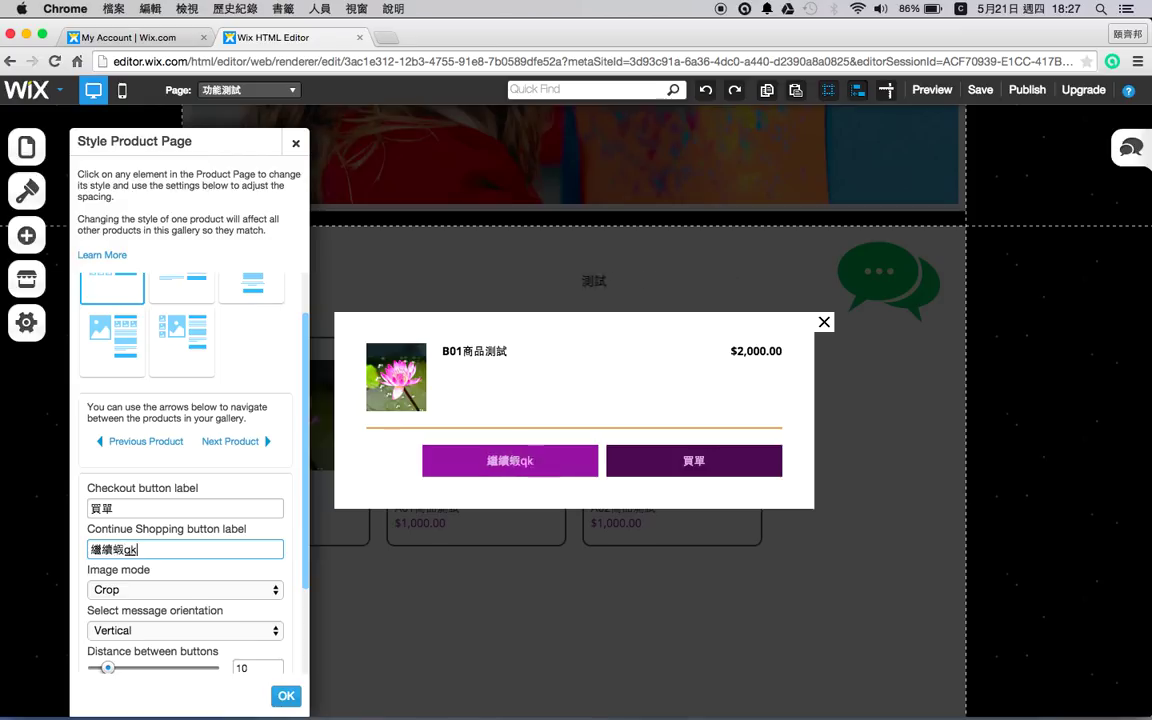
Step: Try the Center image mode for the confirmation message and return it to Crop
{"action": "scroll", "coordinate": [171, 539], "scroll_direction": "down", "scroll_amount": 2}
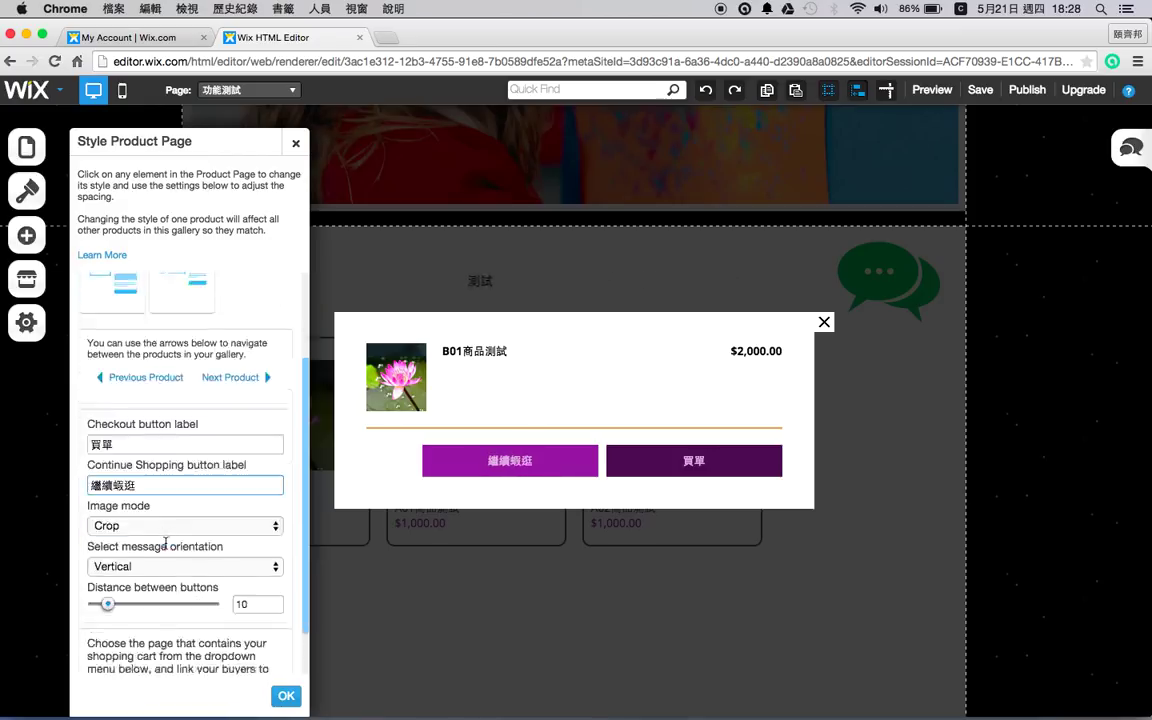
{"action": "left_click", "coordinate": [186, 525]}
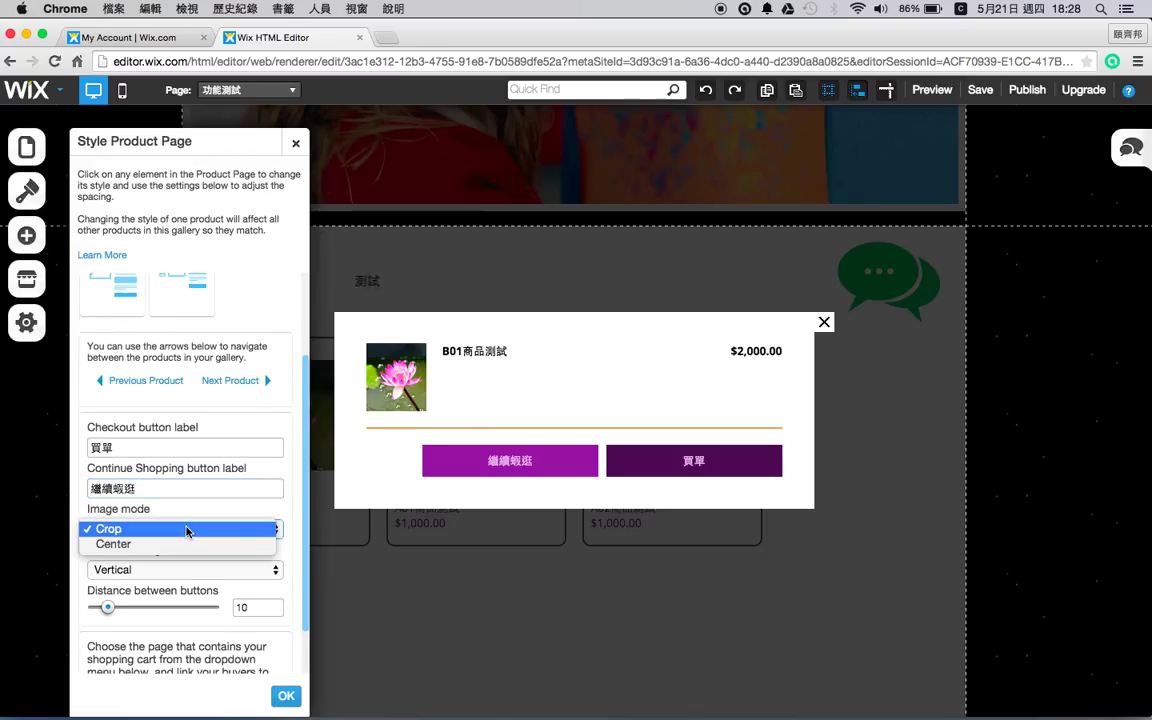
{"action": "left_click", "coordinate": [185, 542]}
{"action": "left_click", "coordinate": [183, 528]}
{"action": "left_click", "coordinate": [179, 514]}
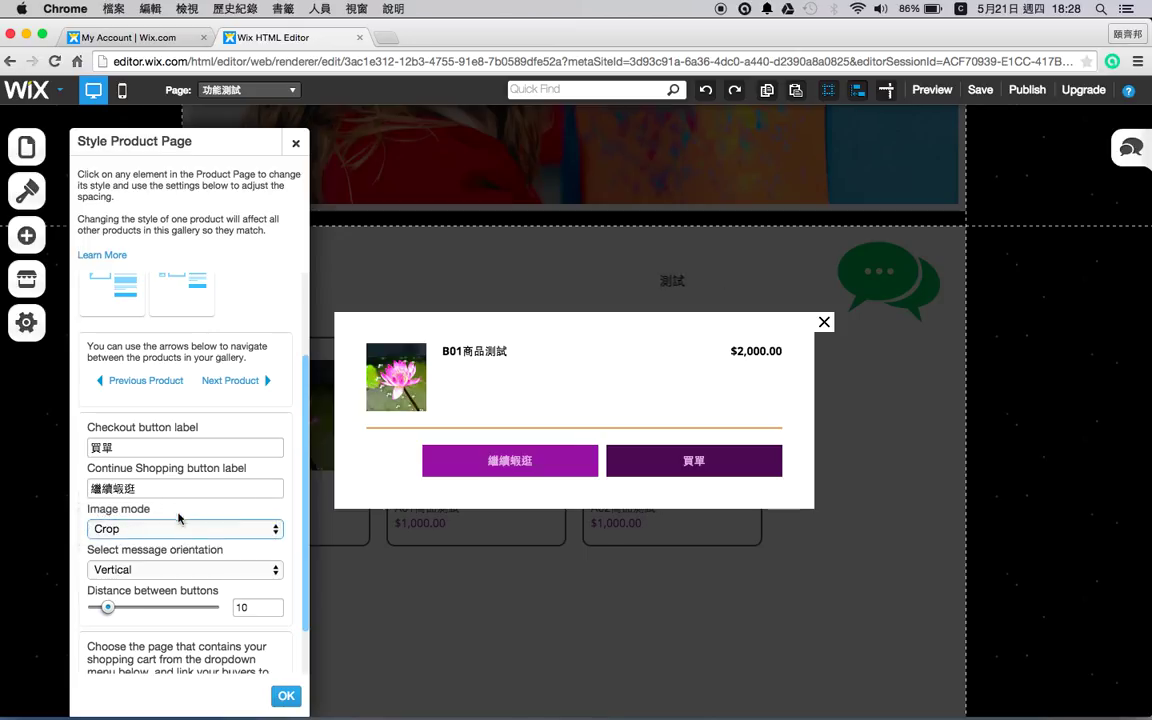
Step: Try the Horizontal orientation for the confirmation message and switch it back to Vertical
{"action": "scroll", "coordinate": [172, 573], "scroll_direction": "down", "scroll_amount": 2}
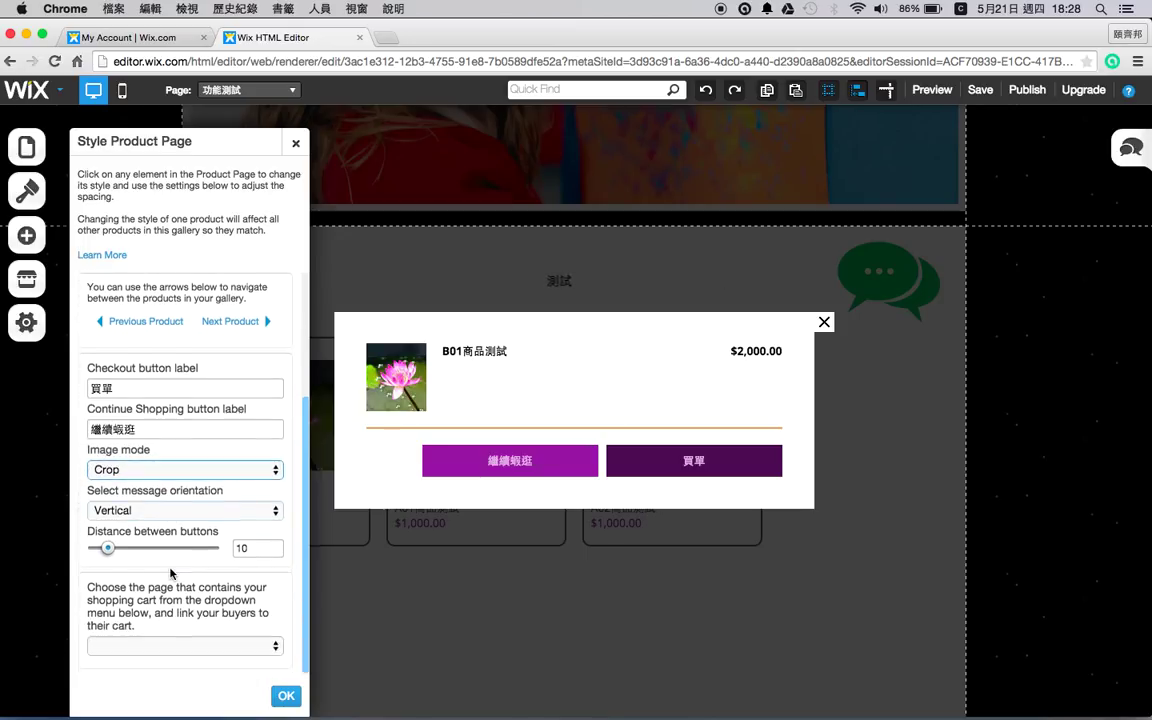
{"action": "left_click", "coordinate": [174, 512]}
{"action": "left_click", "coordinate": [172, 526]}
{"action": "scroll", "coordinate": [174, 510], "scroll_direction": "up", "scroll_amount": 3}
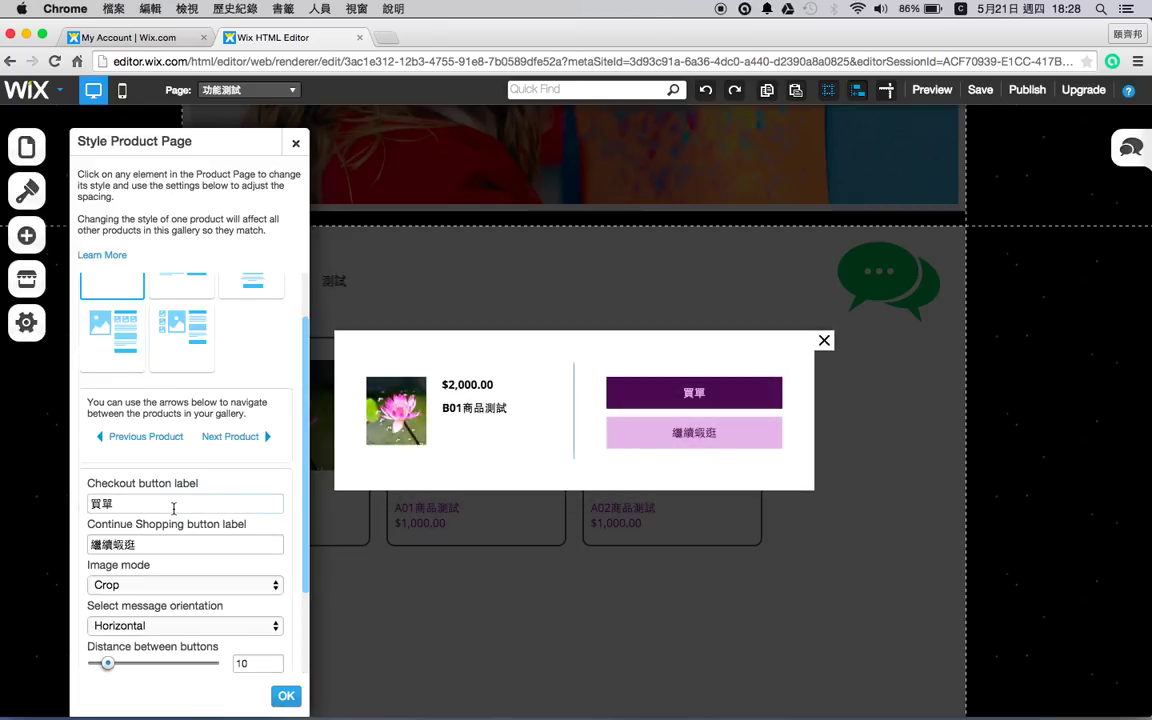
{"action": "left_click", "coordinate": [174, 545]}
{"action": "scroll", "coordinate": [172, 577], "scroll_direction": "down", "scroll_amount": 3}
{"action": "left_click", "coordinate": [174, 533]}
{"action": "left_click", "coordinate": [173, 518]}
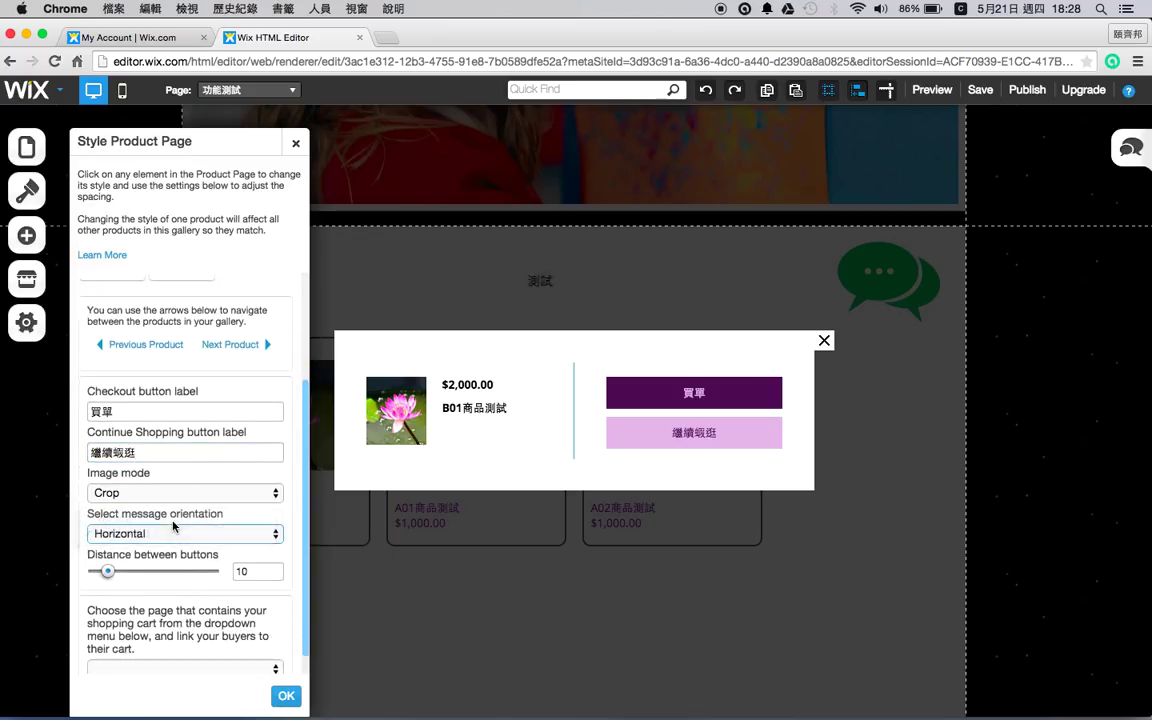
{"action": "scroll", "coordinate": [180, 513], "scroll_direction": "up", "scroll_amount": 5}
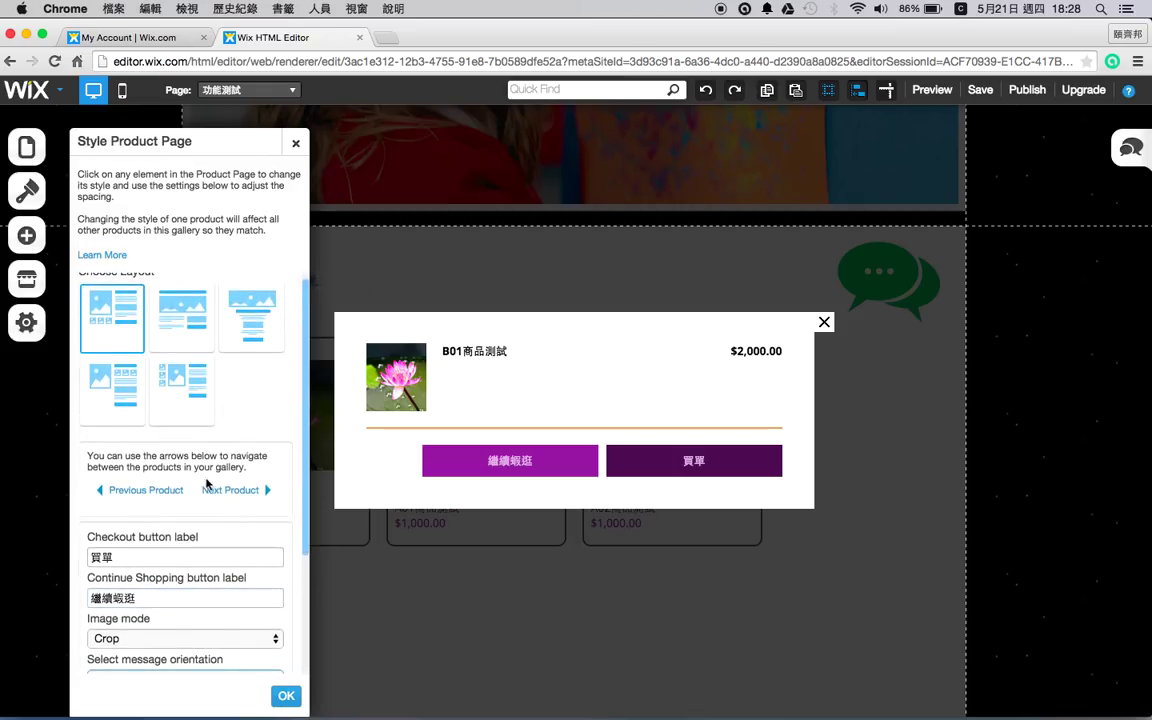
Step: Set the distance between the confirmation message's two buttons to 62
{"action": "scroll", "coordinate": [205, 456], "scroll_direction": "down", "scroll_amount": 3}
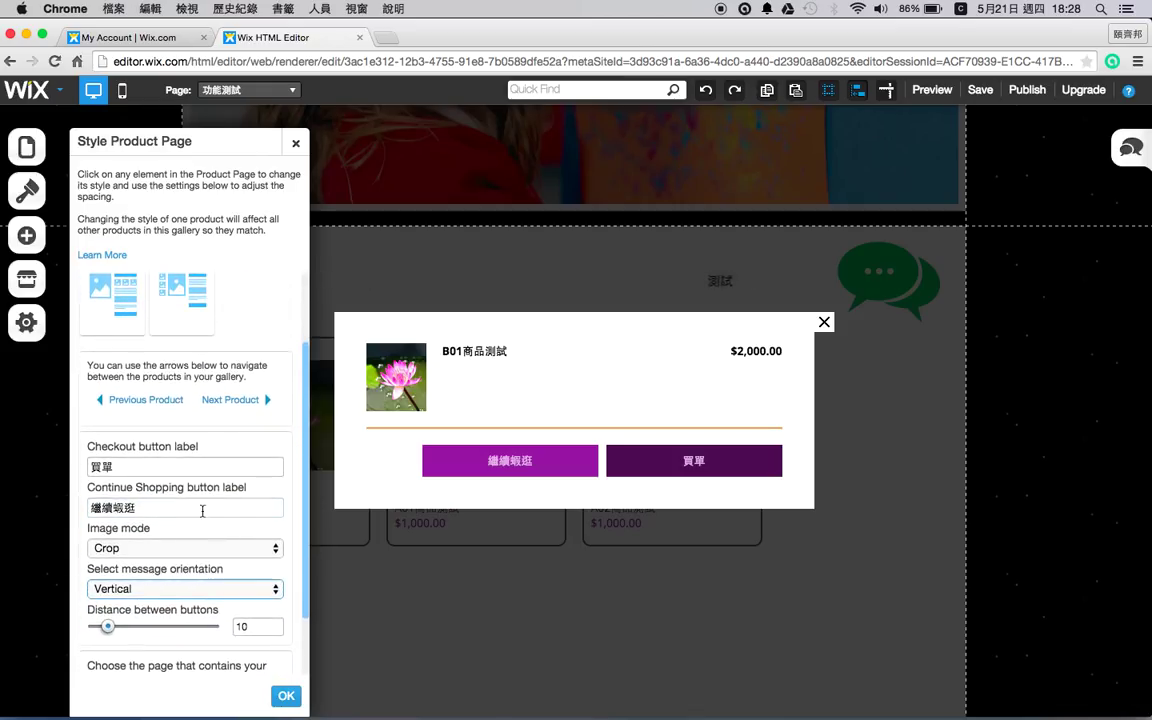
{"action": "left_click", "coordinate": [196, 504]}
{"action": "scroll", "coordinate": [196, 504], "scroll_direction": "down", "scroll_amount": 3}
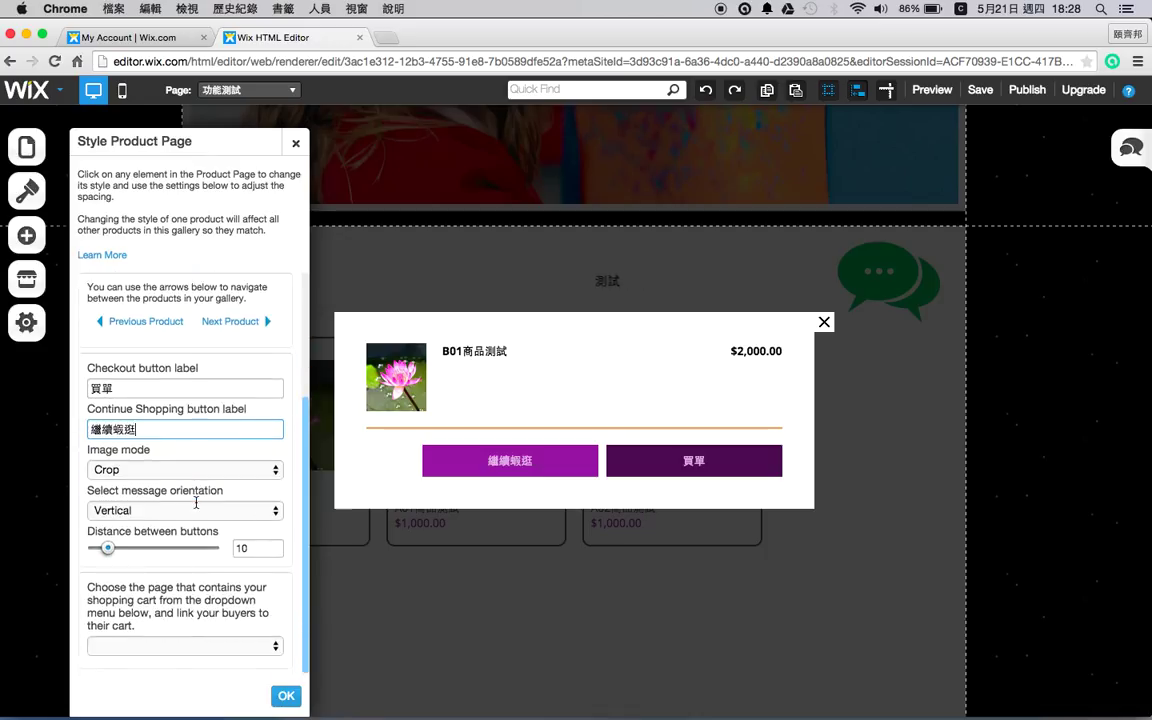
{"action": "left_click_drag", "start_coordinate": [107, 548], "coordinate": [190, 560]}
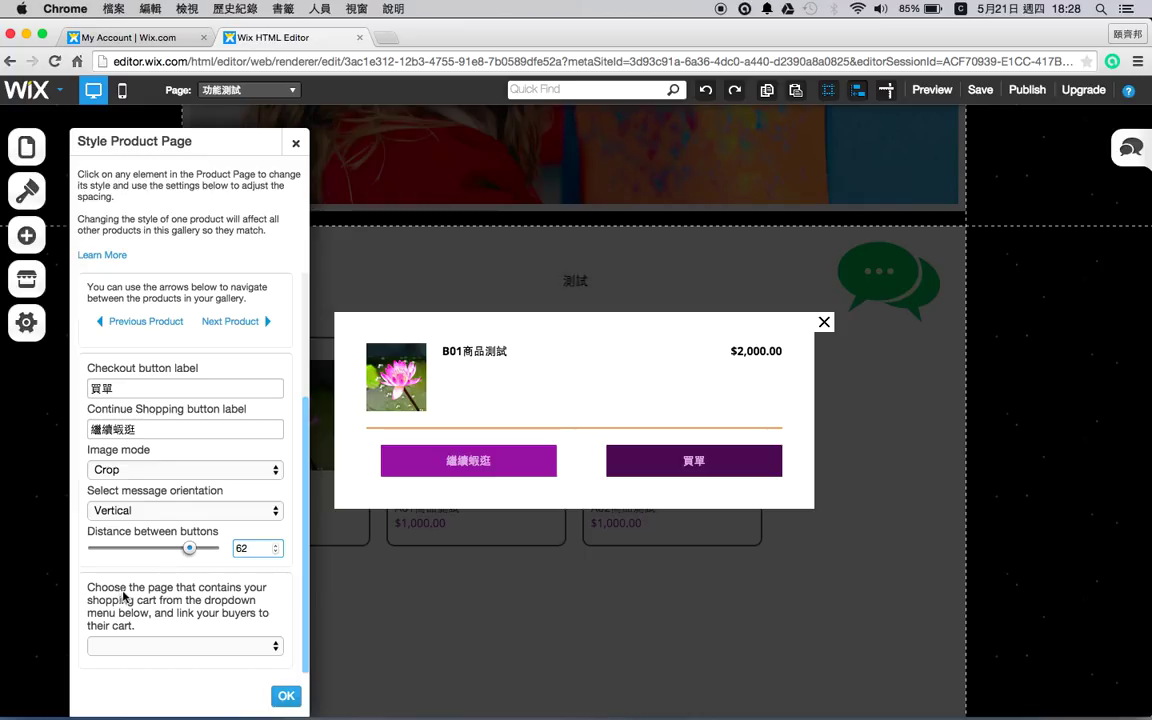
Step: Set 聯絡我們 as the page containing the shopping cart and confirm the confirmation message styling
{"action": "left_click", "coordinate": [219, 647]}
{"action": "scroll", "coordinate": [219, 650], "scroll_direction": "down", "scroll_amount": 1}
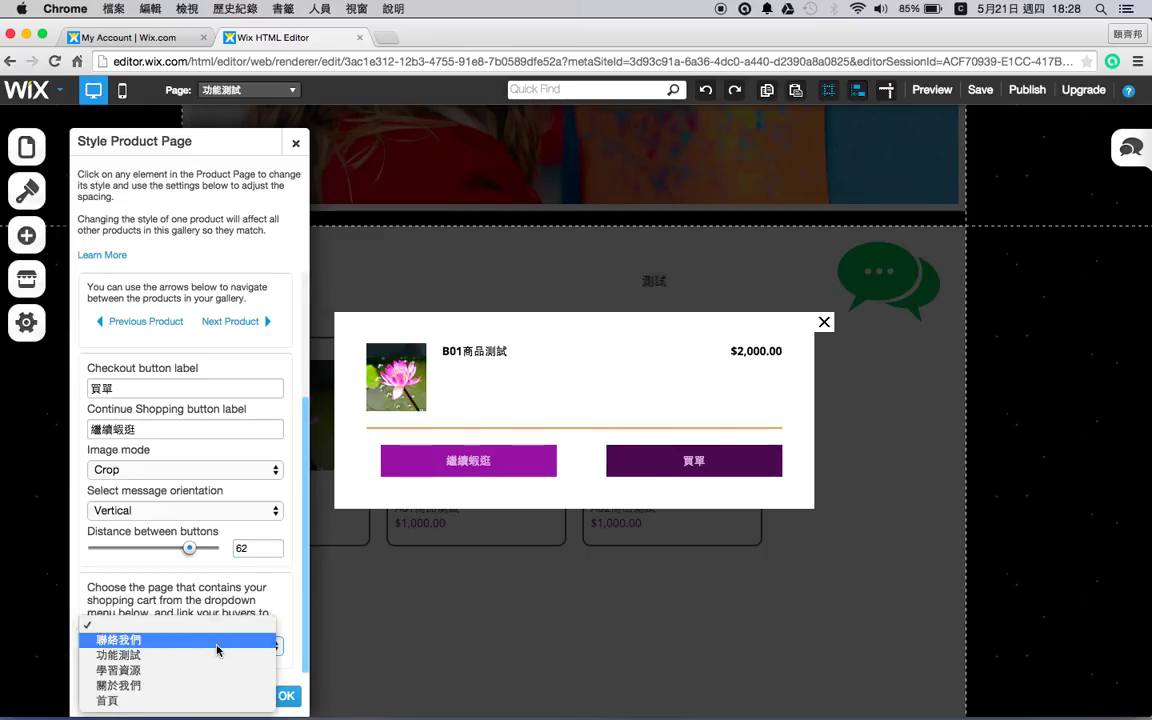
{"action": "left_click", "coordinate": [217, 643]}
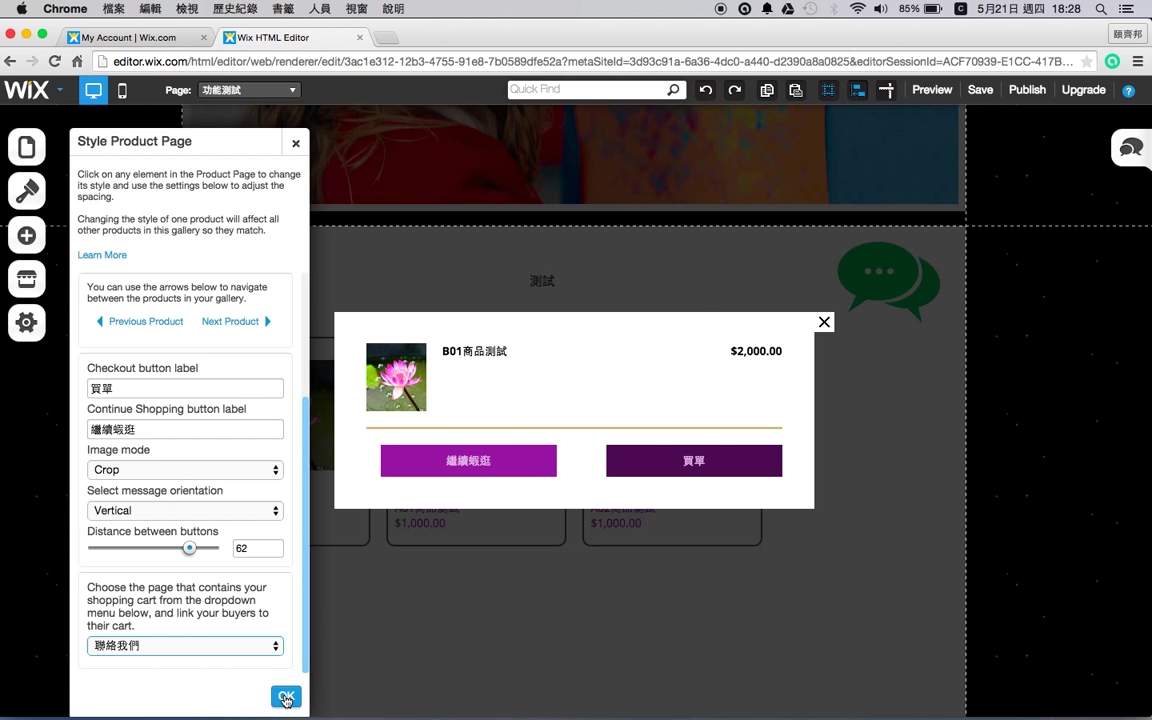
{"action": "left_click", "coordinate": [286, 697]}
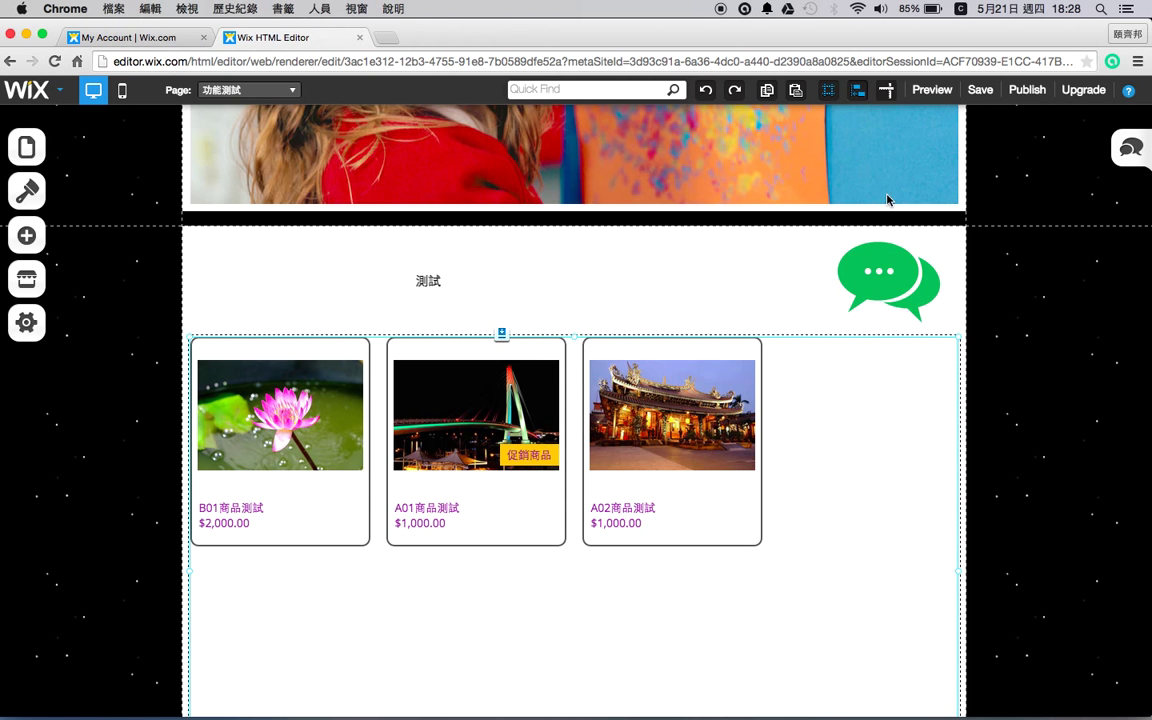
Step: Preview the site and test adding the B01商品測試 product to the cart, choosing 繼續蝦逛 in the confirmation message
{"action": "left_click", "coordinate": [928, 90]}
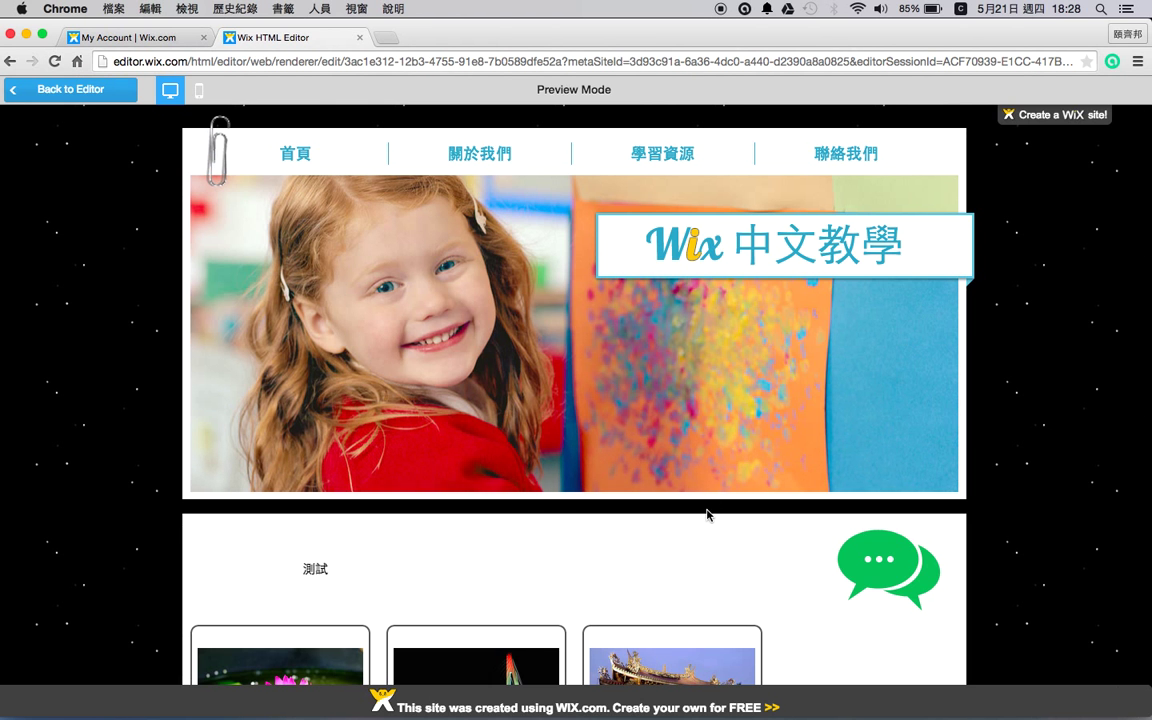
{"action": "scroll", "coordinate": [709, 515], "scroll_direction": "down", "scroll_amount": 5}
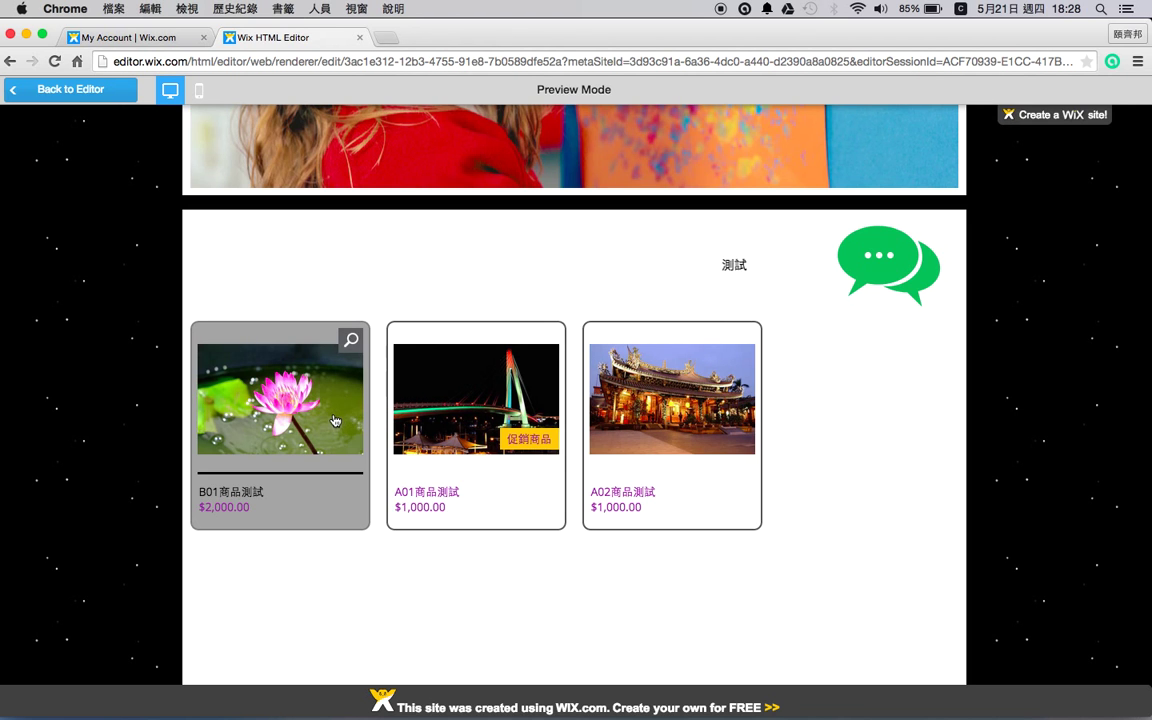
{"action": "left_click", "coordinate": [335, 420]}
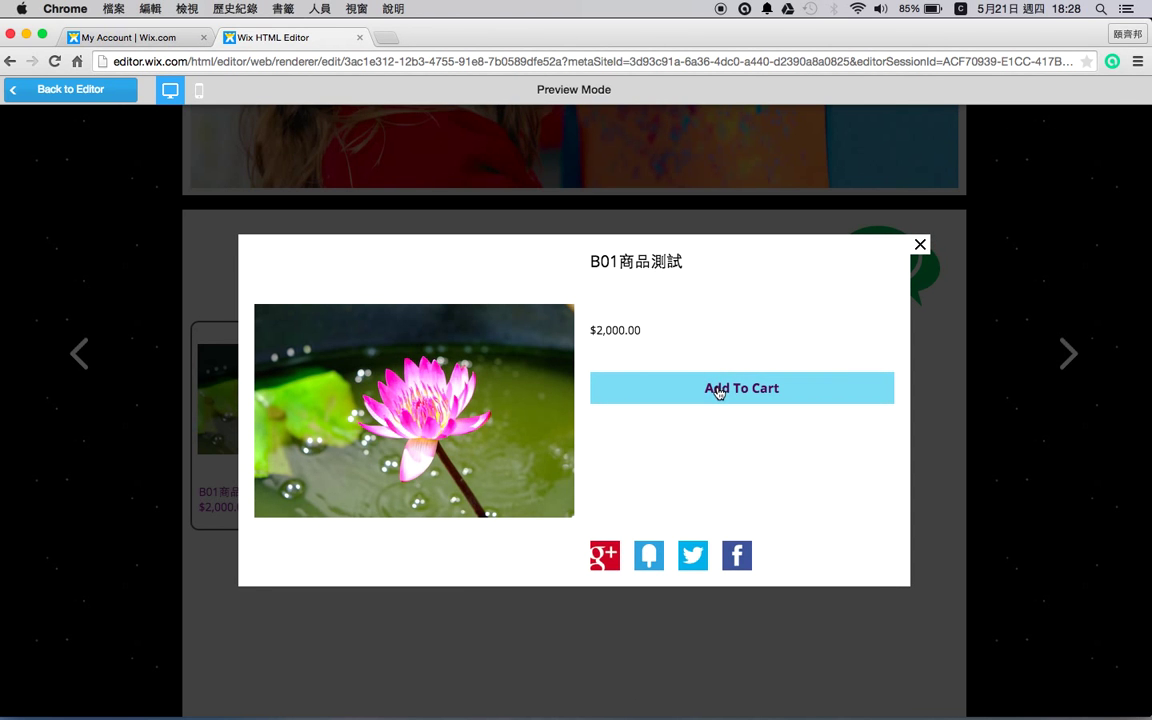
{"action": "left_click", "coordinate": [718, 391]}
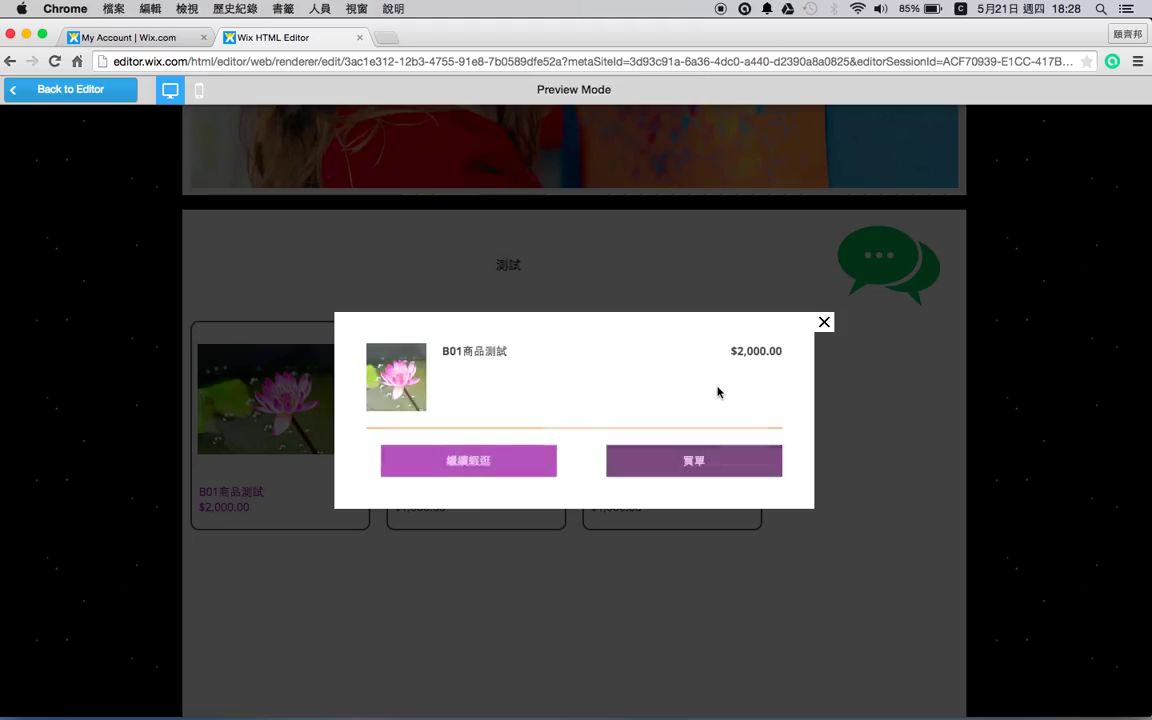
{"action": "left_click", "coordinate": [541, 467]}
Step: Test adding the A01商品測試 product to the cart, proceed with 買單, and look over the linked cart page
{"action": "left_click", "coordinate": [460, 404]}
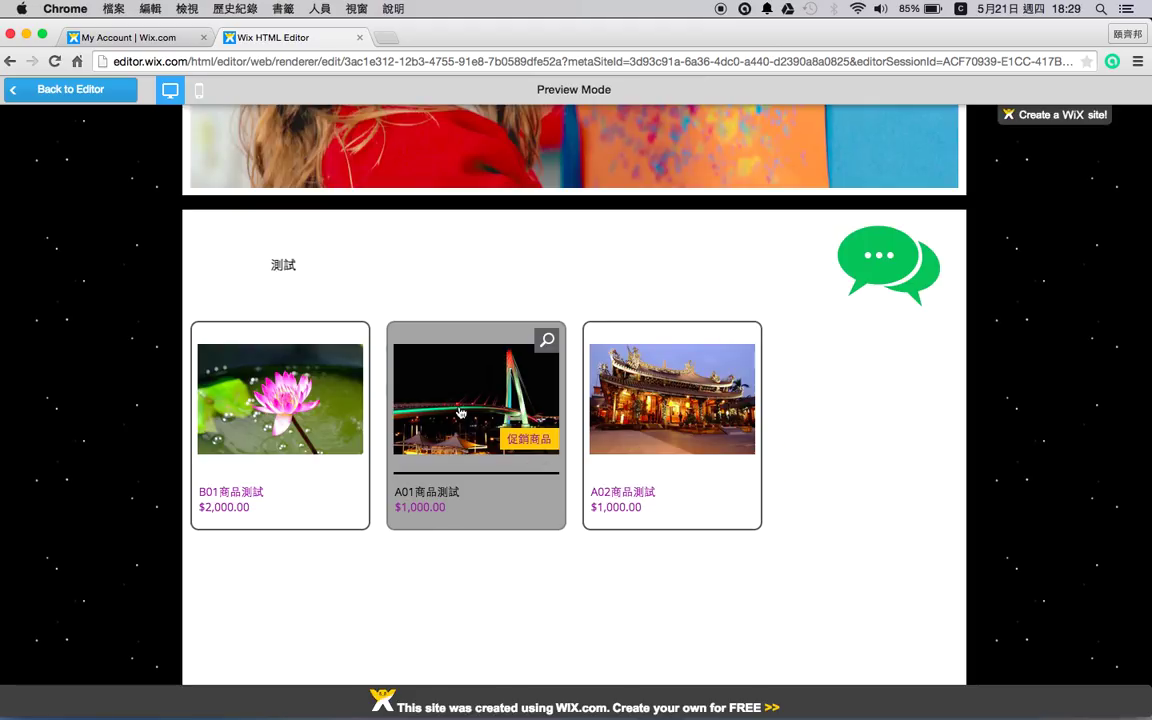
{"action": "left_click", "coordinate": [729, 407]}
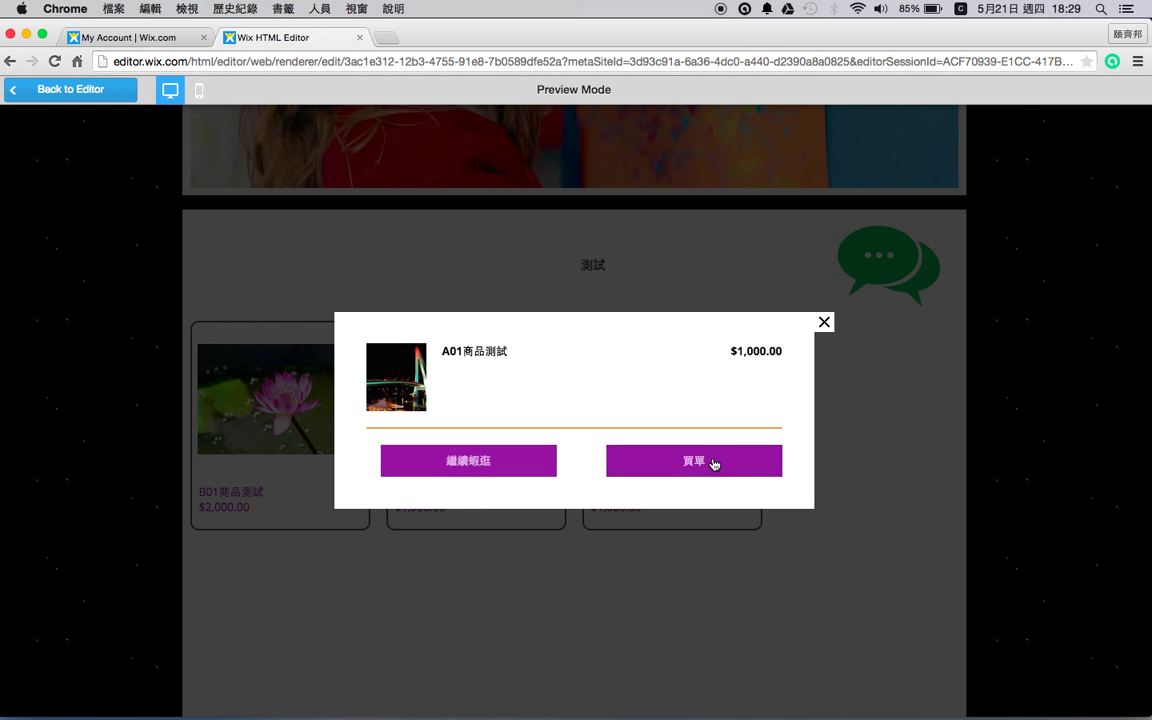
{"action": "left_click", "coordinate": [712, 458]}
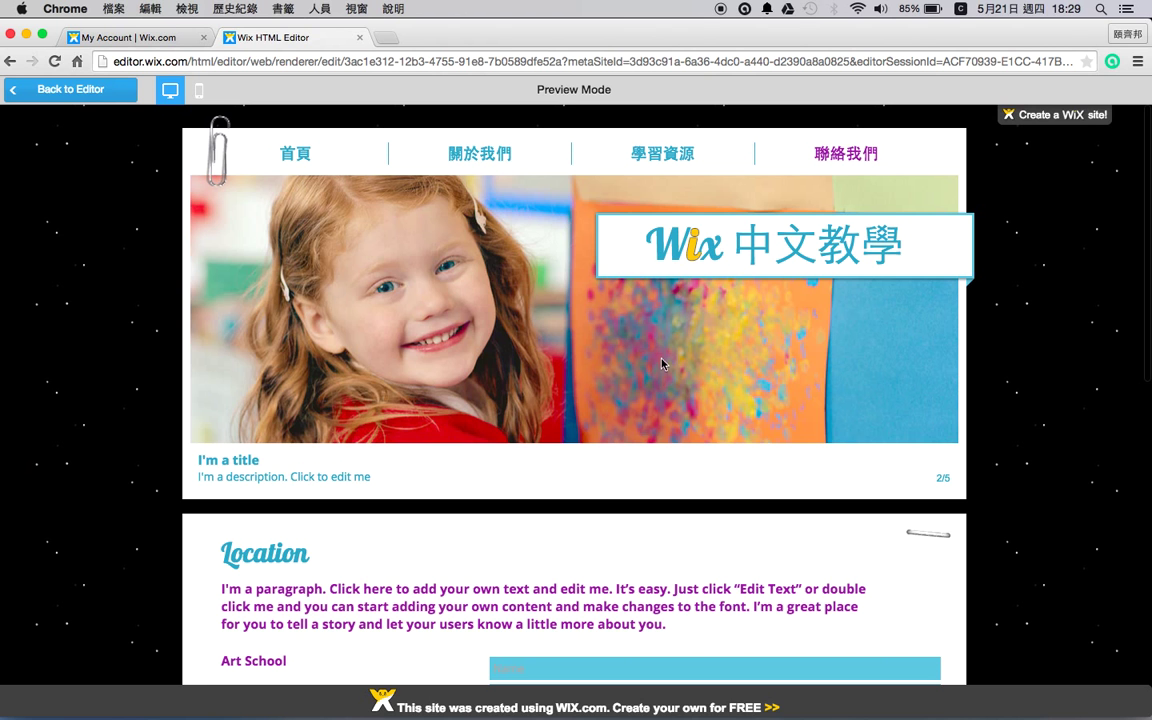
{"action": "scroll", "coordinate": [663, 360], "scroll_direction": "down", "scroll_amount": 10}
{"action": "scroll", "coordinate": [600, 516], "scroll_direction": "up", "scroll_amount": 10}
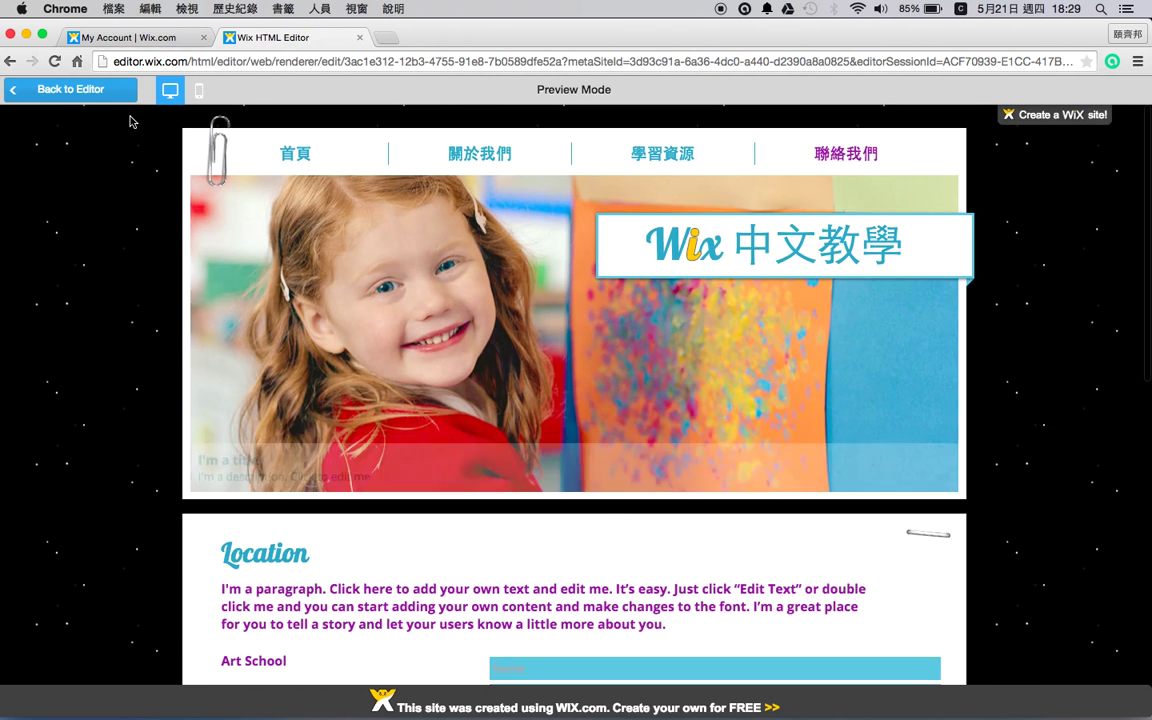
Step: Leave the preview and reopen the 功能測試 page in the editor
{"action": "left_click", "coordinate": [86, 93]}
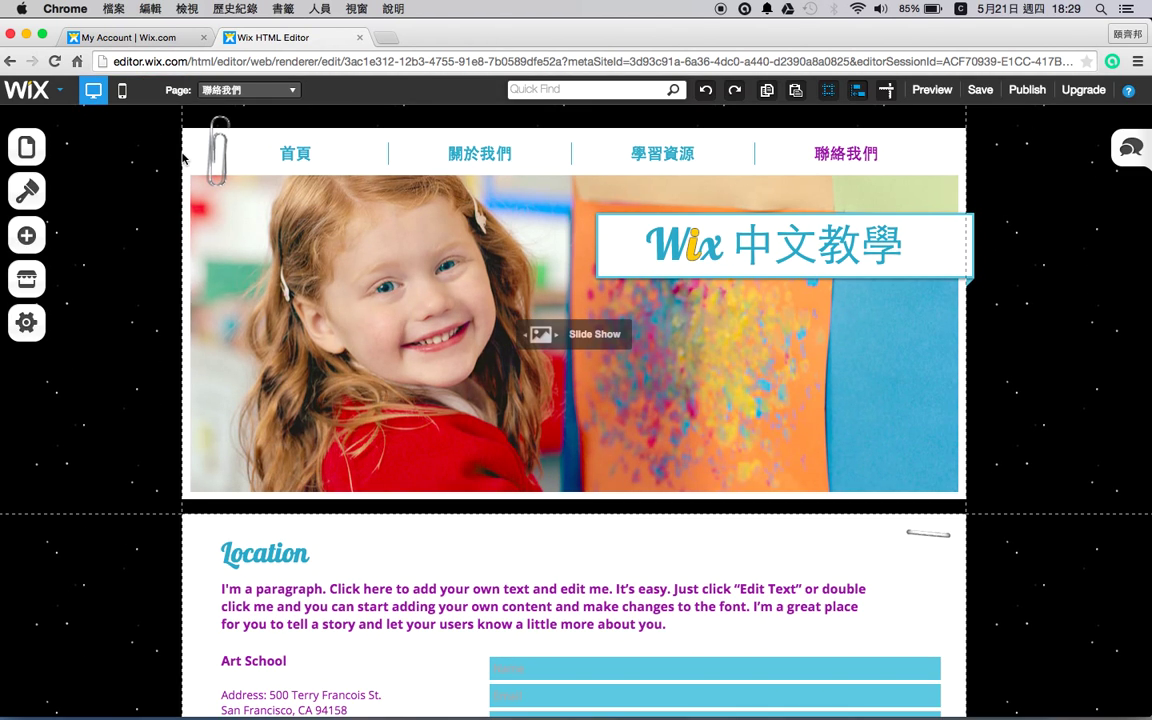
{"action": "left_click", "coordinate": [237, 88]}
{"action": "left_click", "coordinate": [252, 164]}
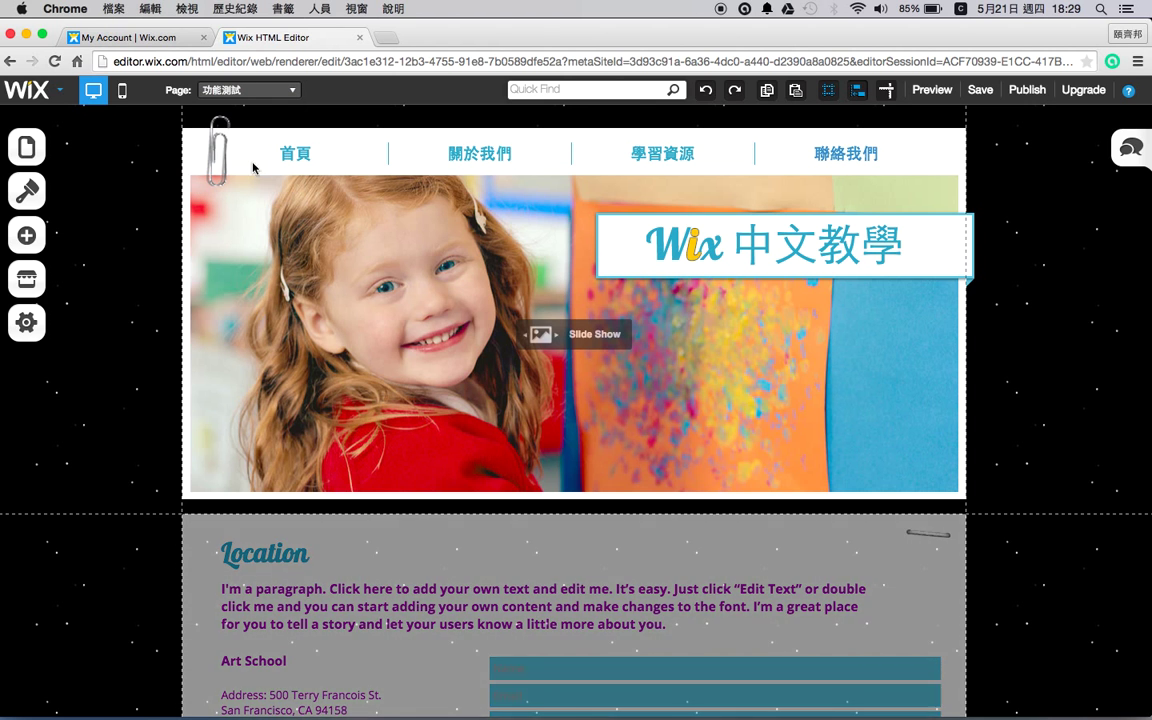
{"action": "scroll", "coordinate": [484, 442], "scroll_direction": "down", "scroll_amount": 5}
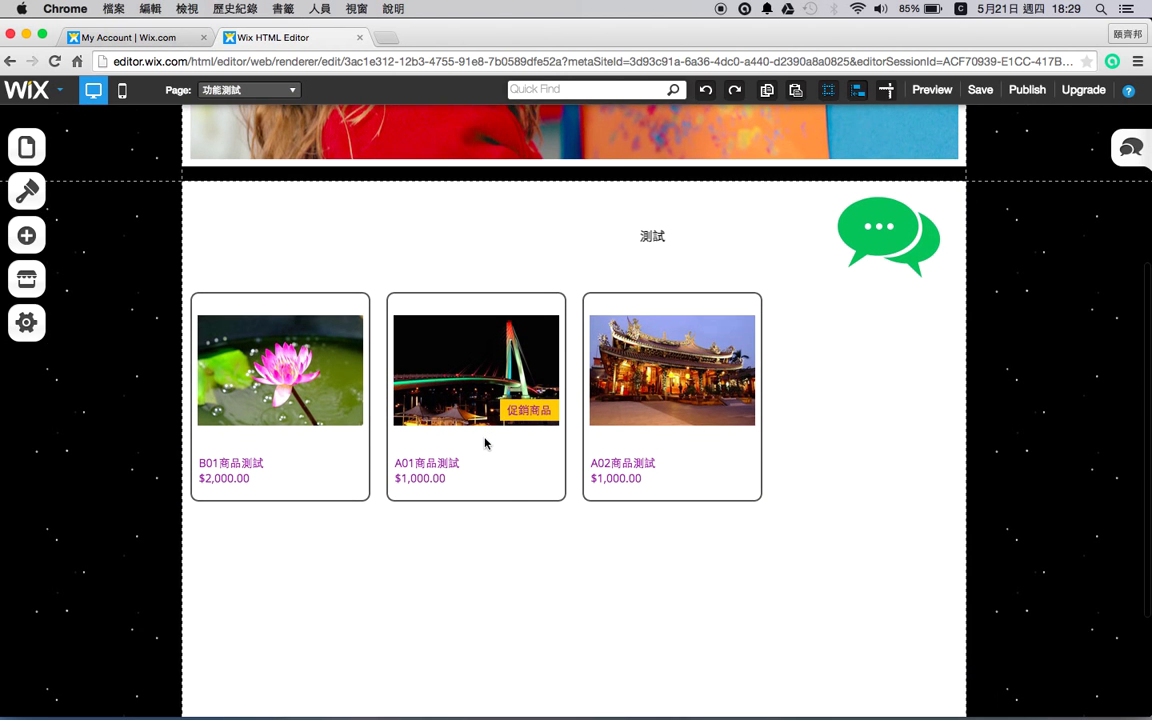
Step: Change the product gallery's layout to the second option, with the price beside the product name
{"action": "left_click", "coordinate": [503, 505]}
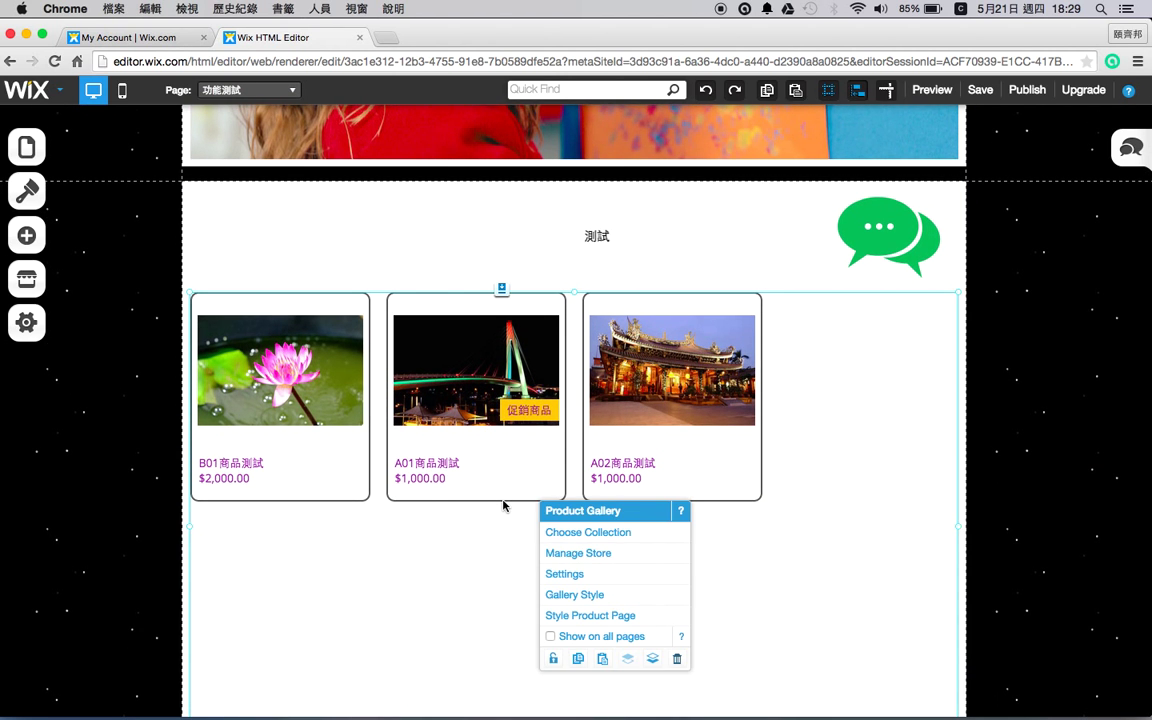
{"action": "left_click", "coordinate": [569, 578]}
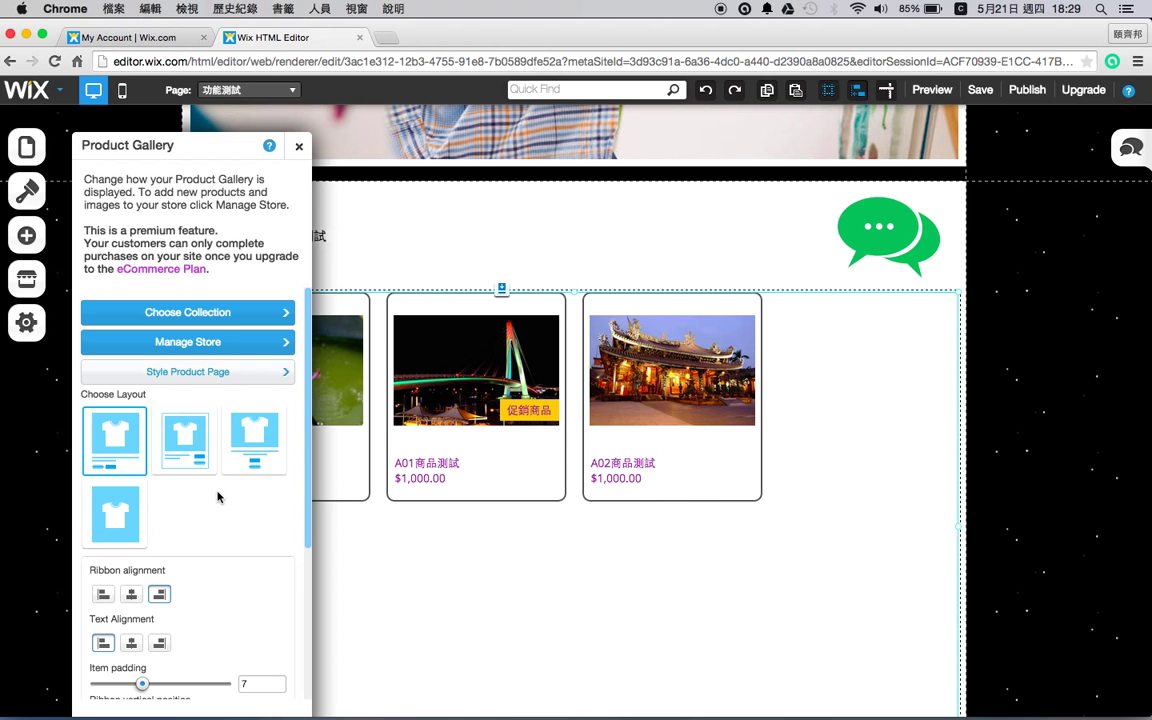
{"action": "scroll", "coordinate": [221, 496], "scroll_direction": "down", "scroll_amount": 2}
{"action": "scroll", "coordinate": [191, 403], "scroll_direction": "up", "scroll_amount": 2}
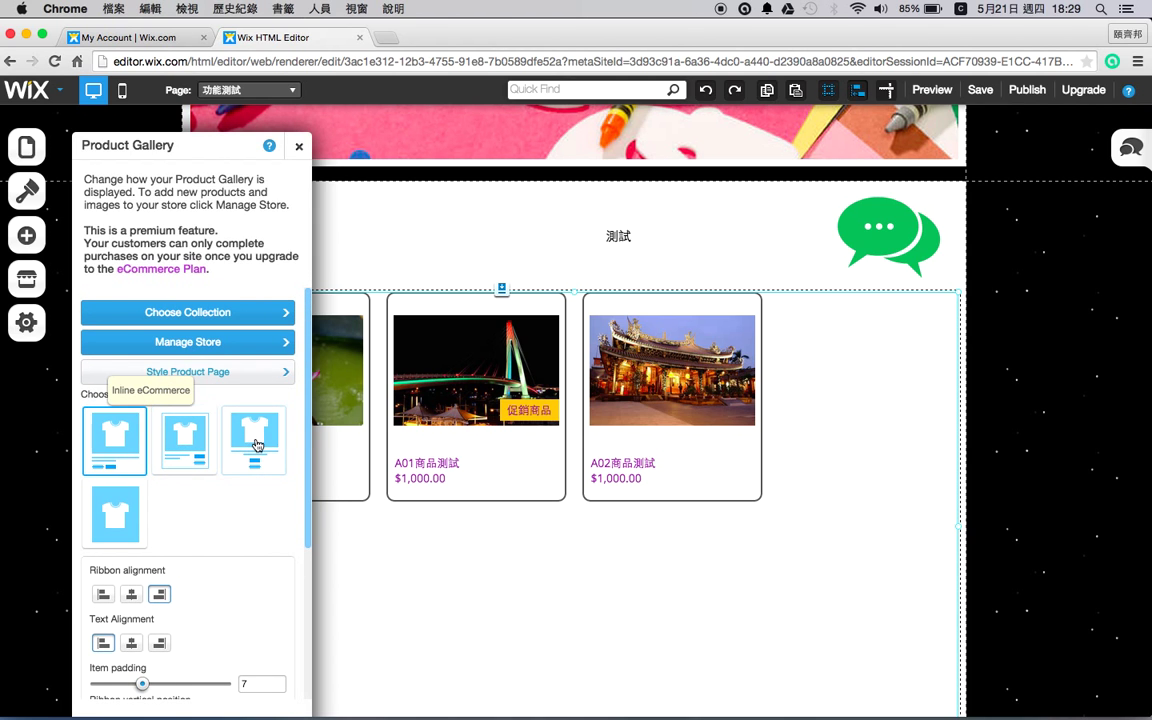
{"action": "scroll", "coordinate": [220, 478], "scroll_direction": "down", "scroll_amount": 8}
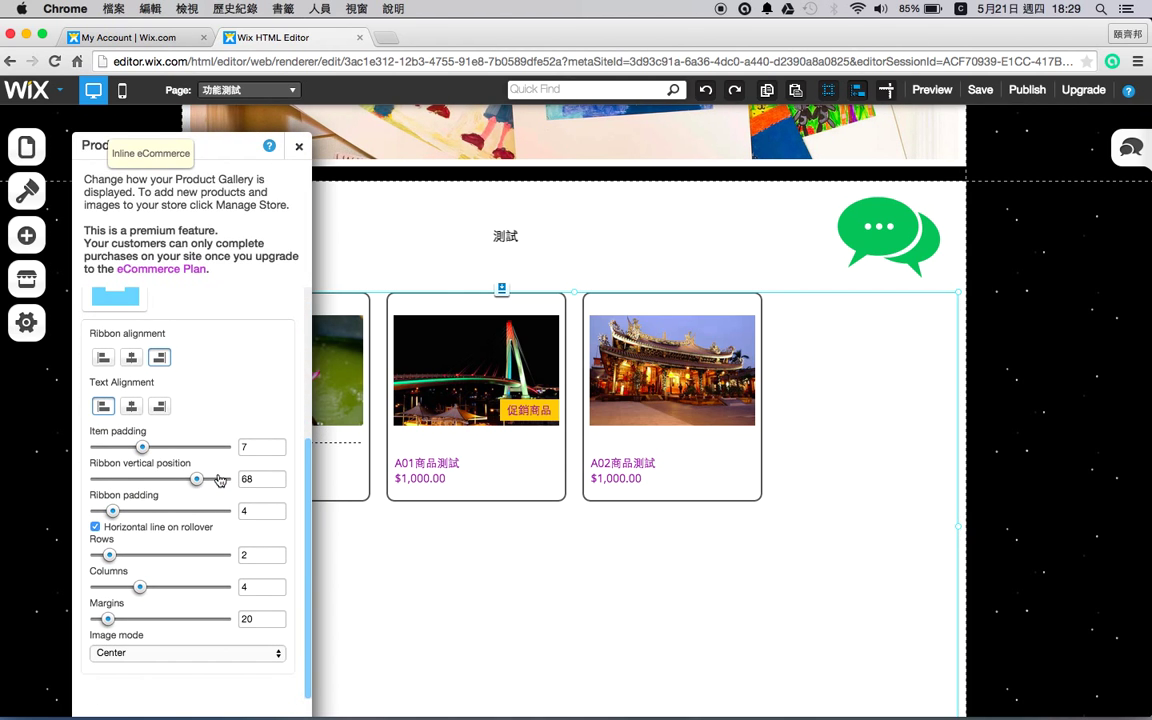
{"action": "scroll", "coordinate": [219, 480], "scroll_direction": "up", "scroll_amount": 8}
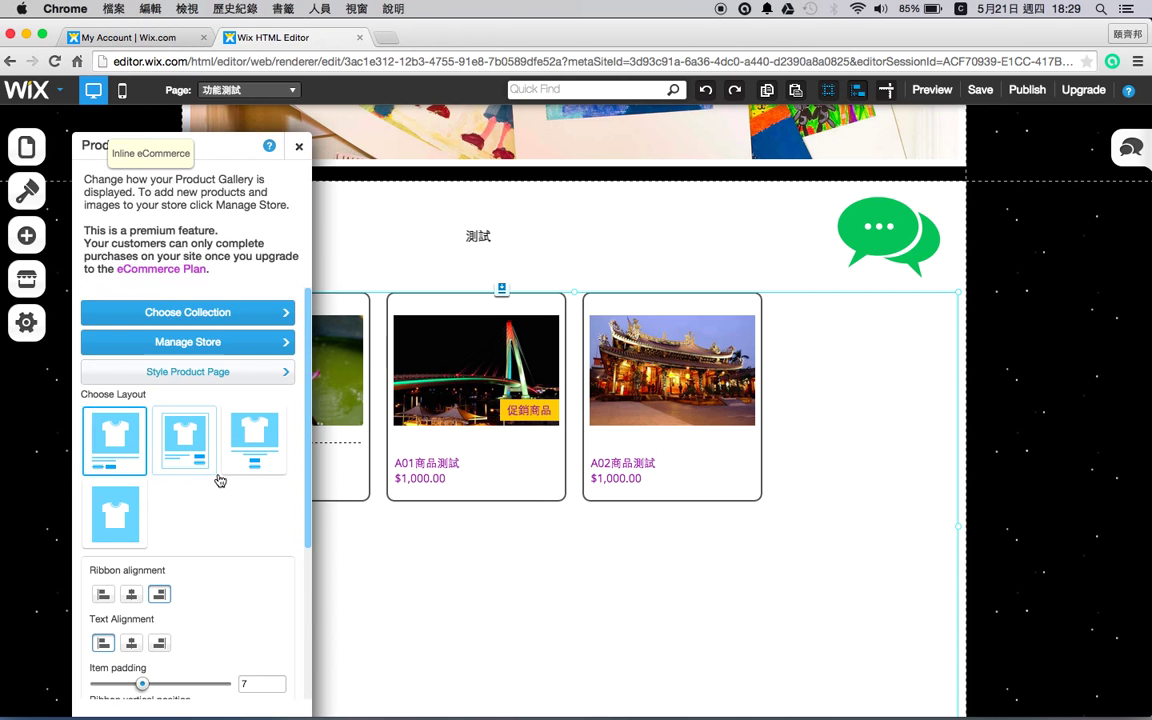
{"action": "left_click", "coordinate": [181, 442]}
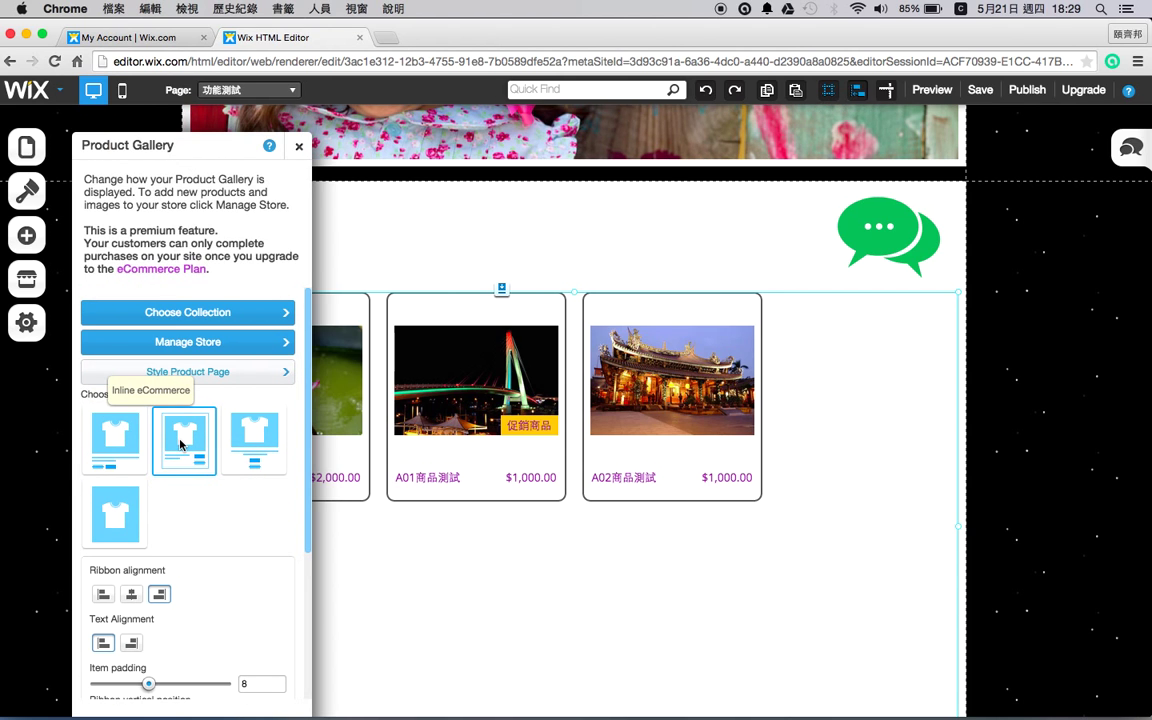
Step: Open the product page styling and view the Add To Cart button's advanced styles without changing them
{"action": "left_click", "coordinate": [241, 375]}
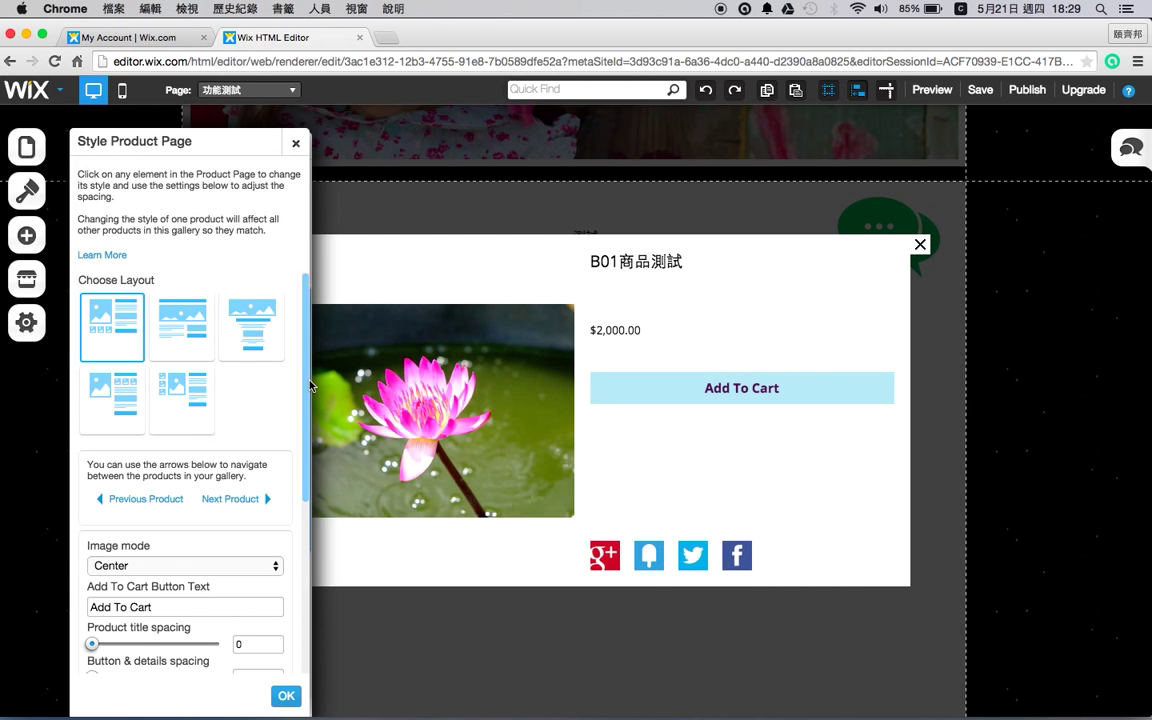
{"action": "scroll", "coordinate": [186, 508], "scroll_direction": "down", "scroll_amount": 3}
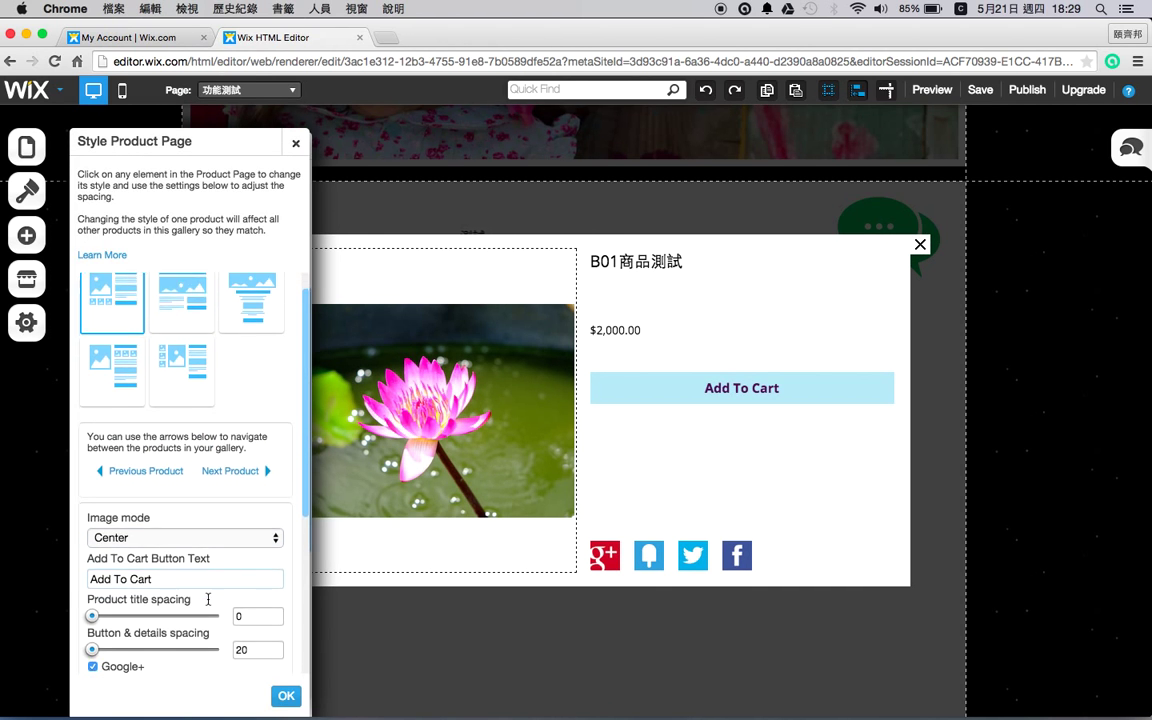
{"action": "scroll", "coordinate": [180, 540], "scroll_direction": "down", "scroll_amount": 1}
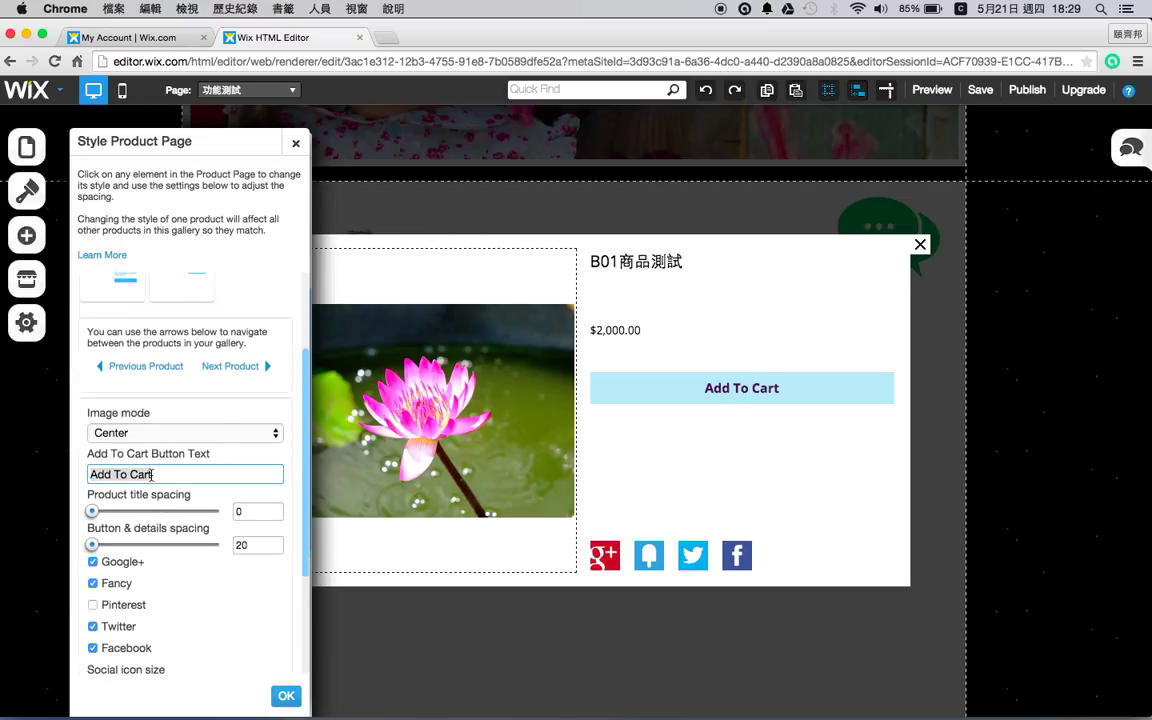
{"action": "left_click", "coordinate": [735, 390]}
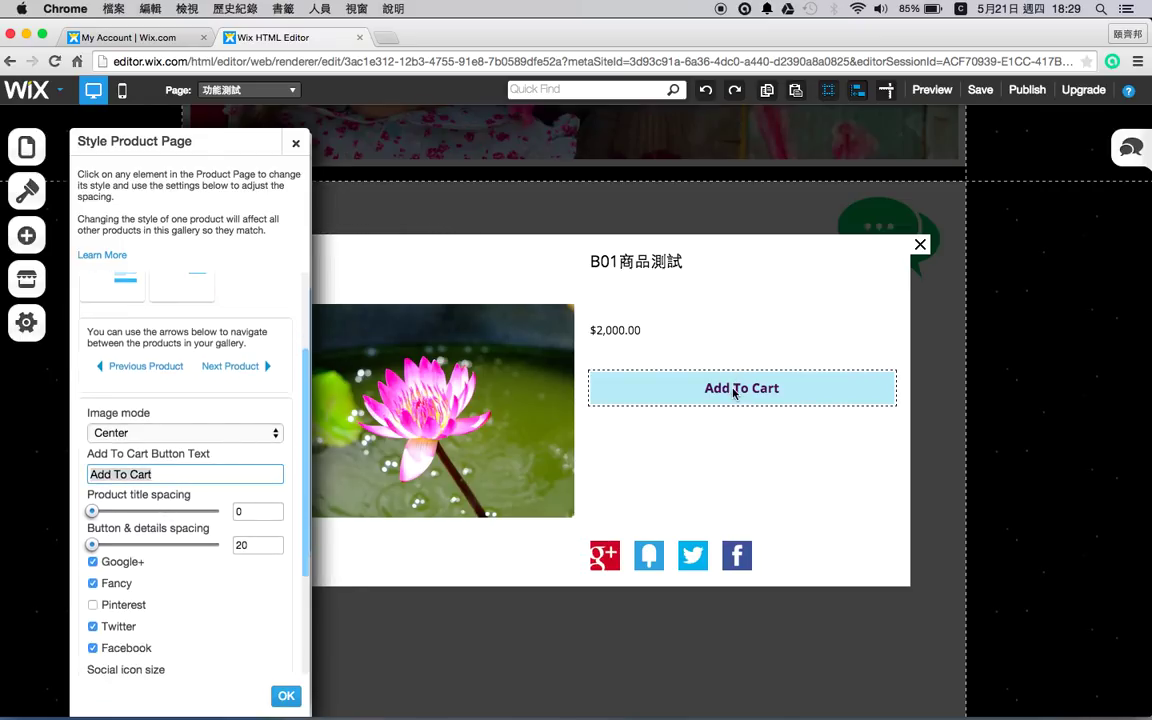
{"action": "left_click", "coordinate": [735, 392]}
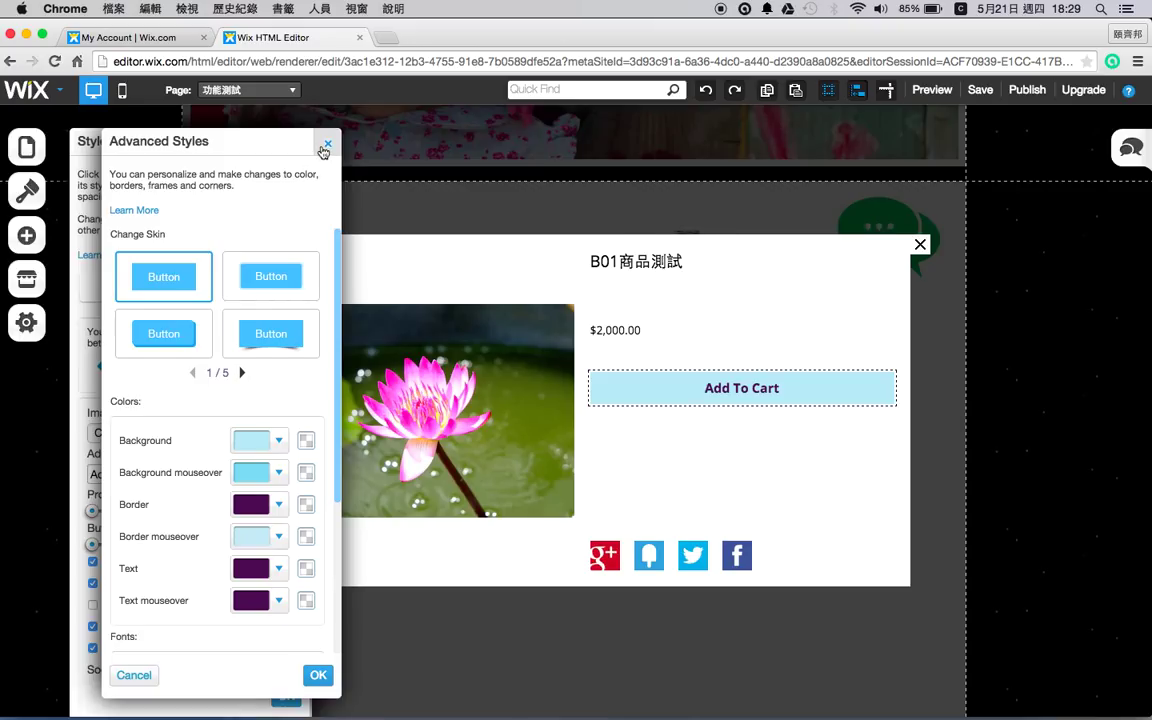
{"action": "left_click", "coordinate": [327, 145]}
Step: Change the product page's Add To Cart button text to 加入購物車
{"action": "left_click", "coordinate": [161, 473]}
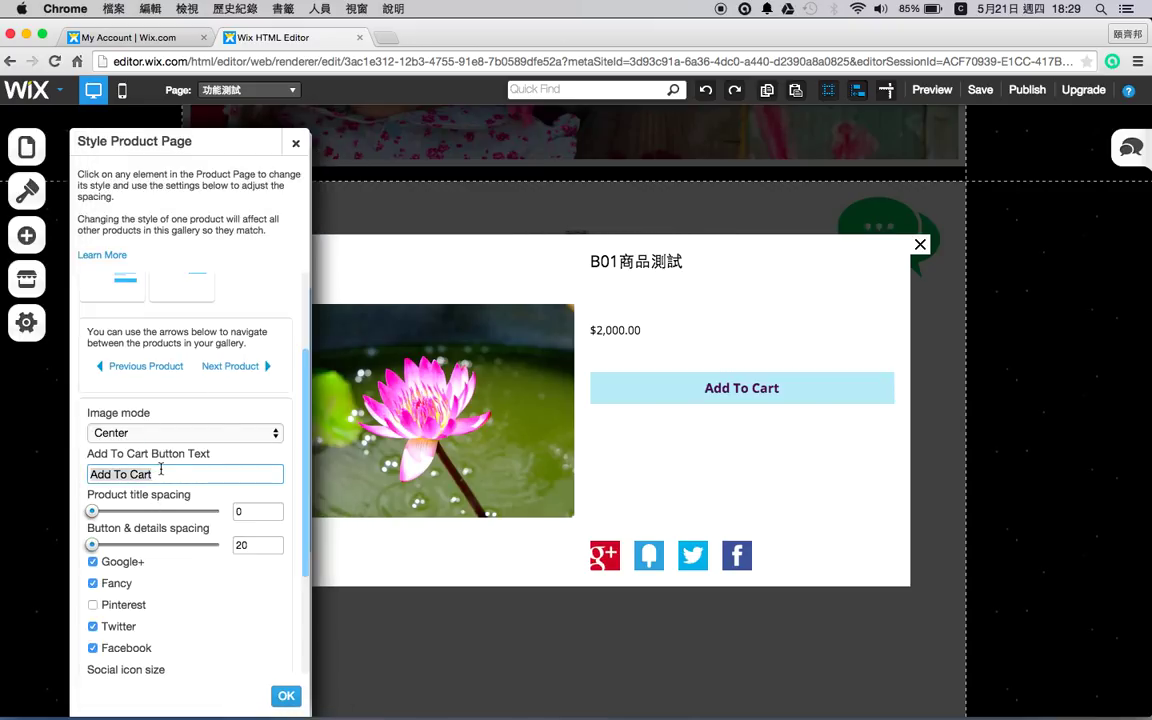
{"action": "type", "text": "加入"}
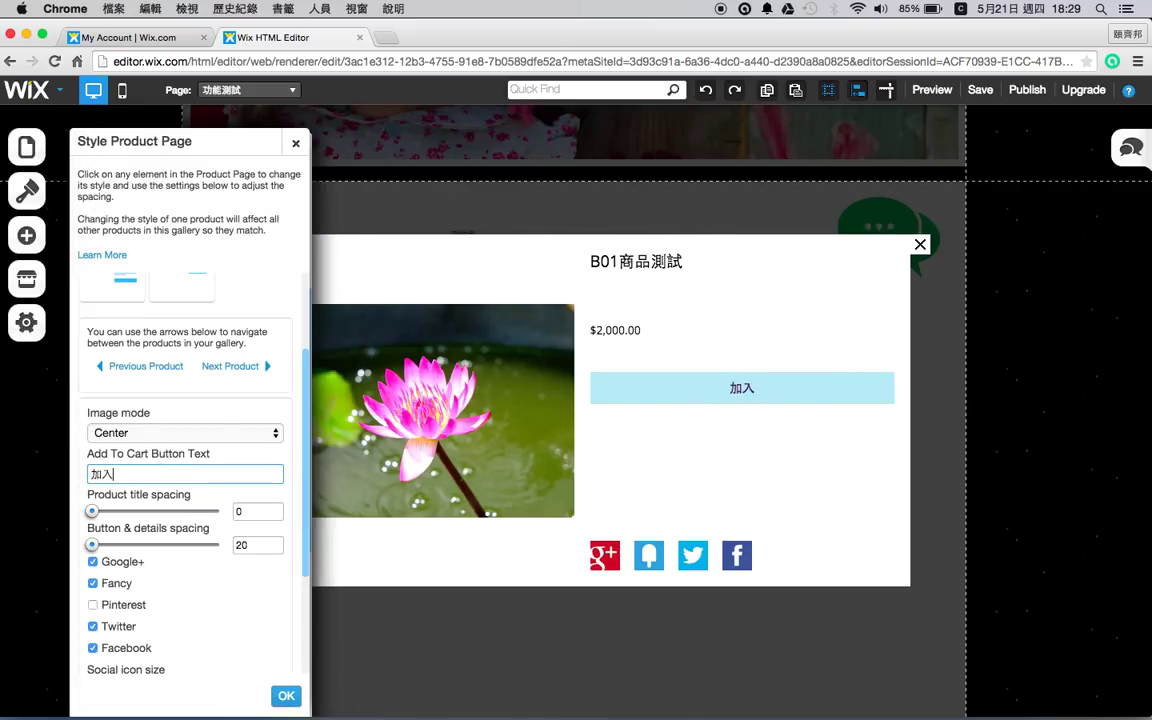
{"action": "type", "text": "最愛"}
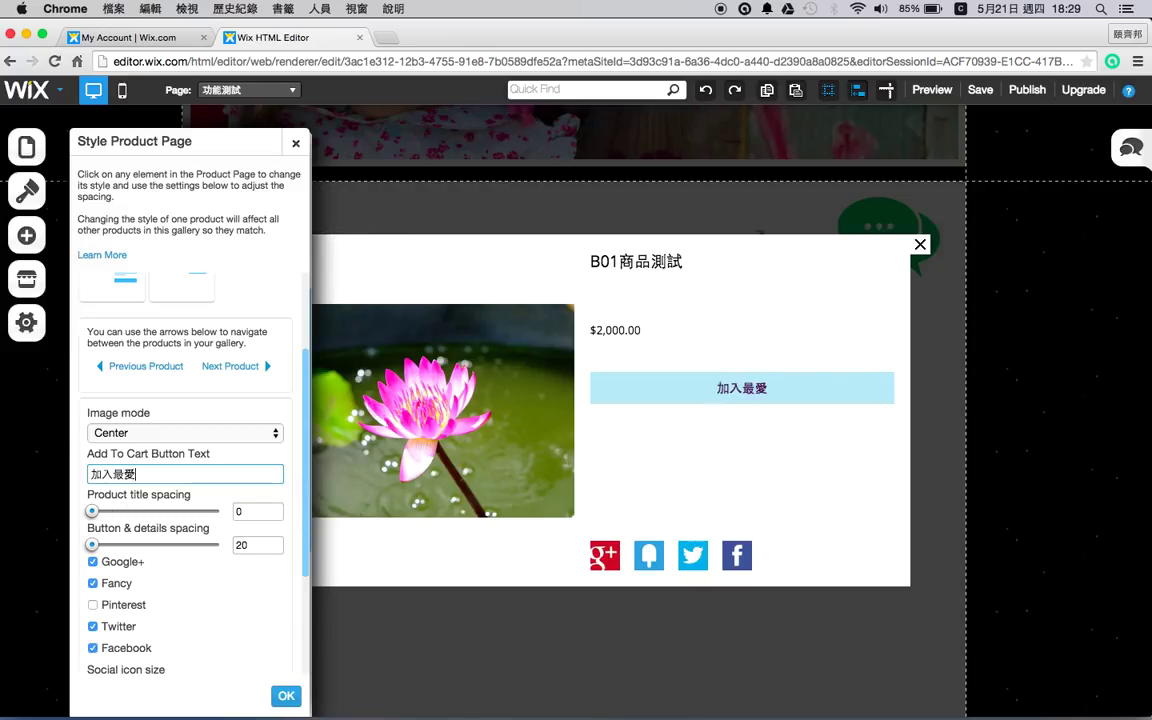
{"action": "key", "text": "BackSpace"}
{"action": "key", "text": "BackSpace"}
{"action": "key", "text": "BackSpace"}
{"action": "type", "text": "入"}
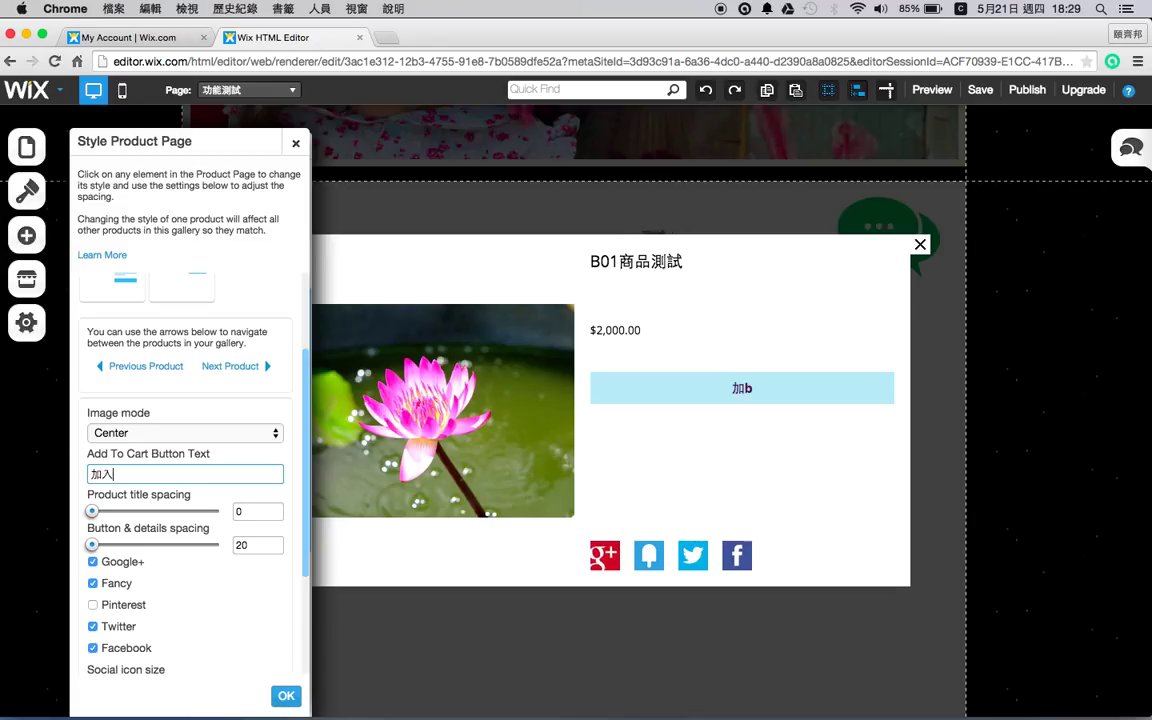
{"action": "type", "text": "購物車"}
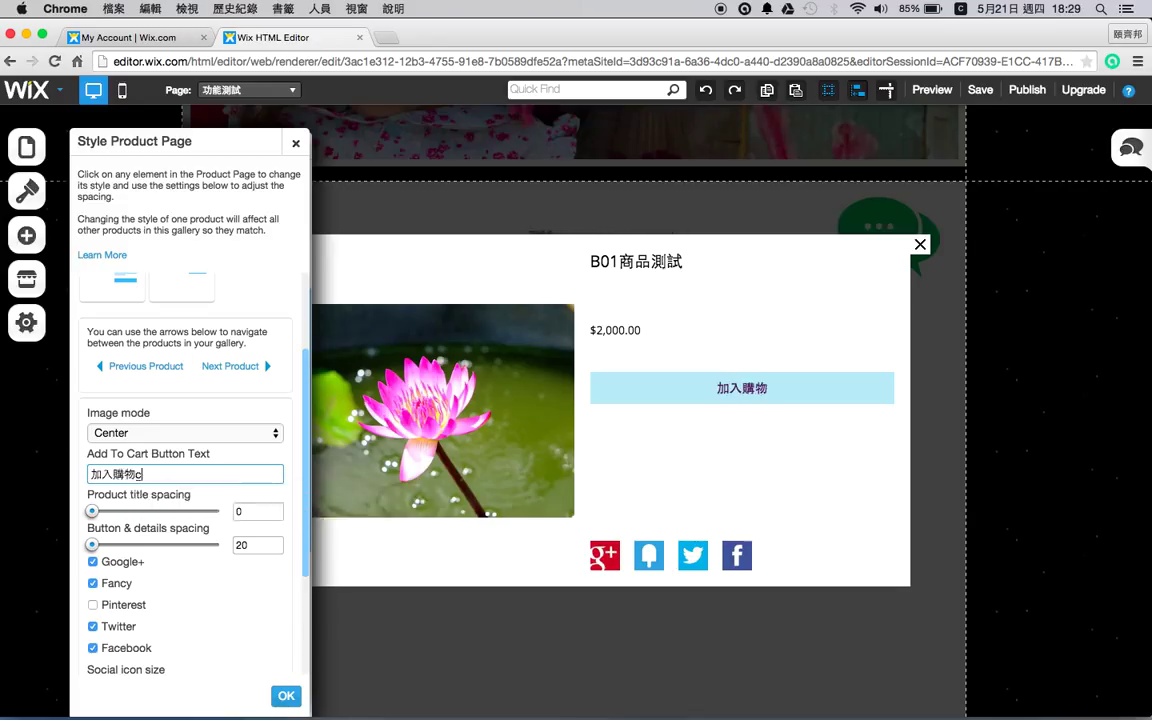
Step: Set the product page's button and details spacing to 64 and review the remaining style settings
{"action": "left_click_drag", "start_coordinate": [92, 541], "coordinate": [184, 539]}
{"action": "right_click", "coordinate": [184, 539]}
{"action": "key", "text": "Escape"}
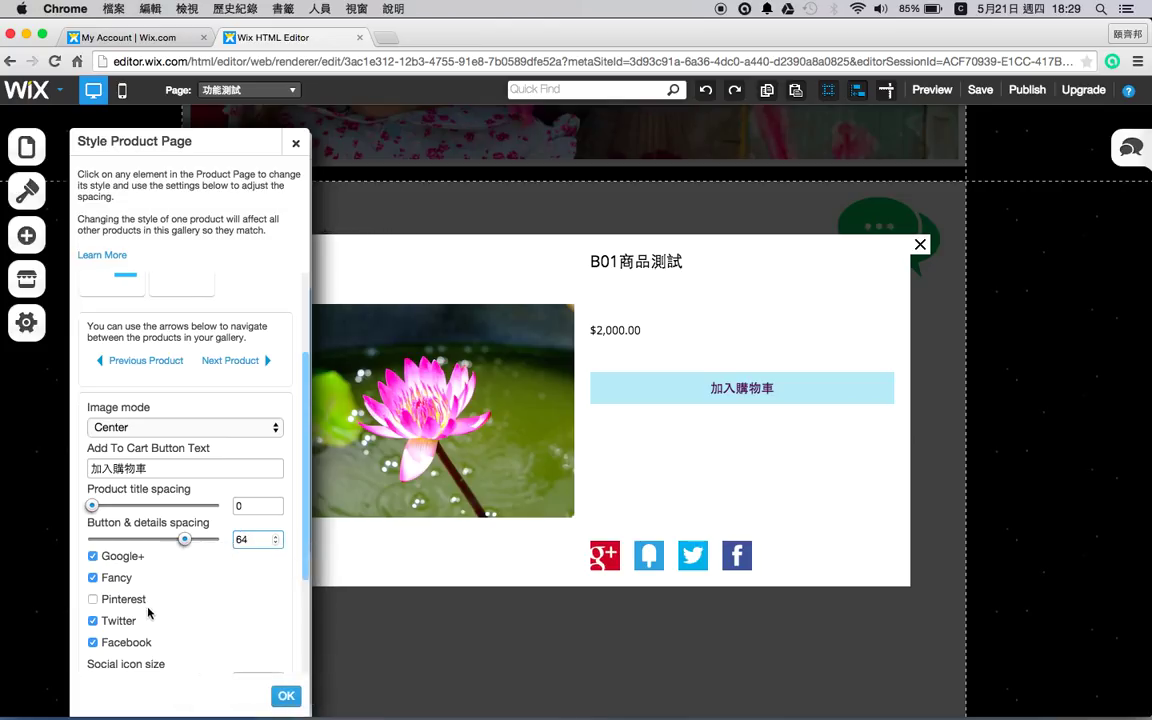
{"action": "scroll", "coordinate": [183, 620], "scroll_direction": "down", "scroll_amount": 5}
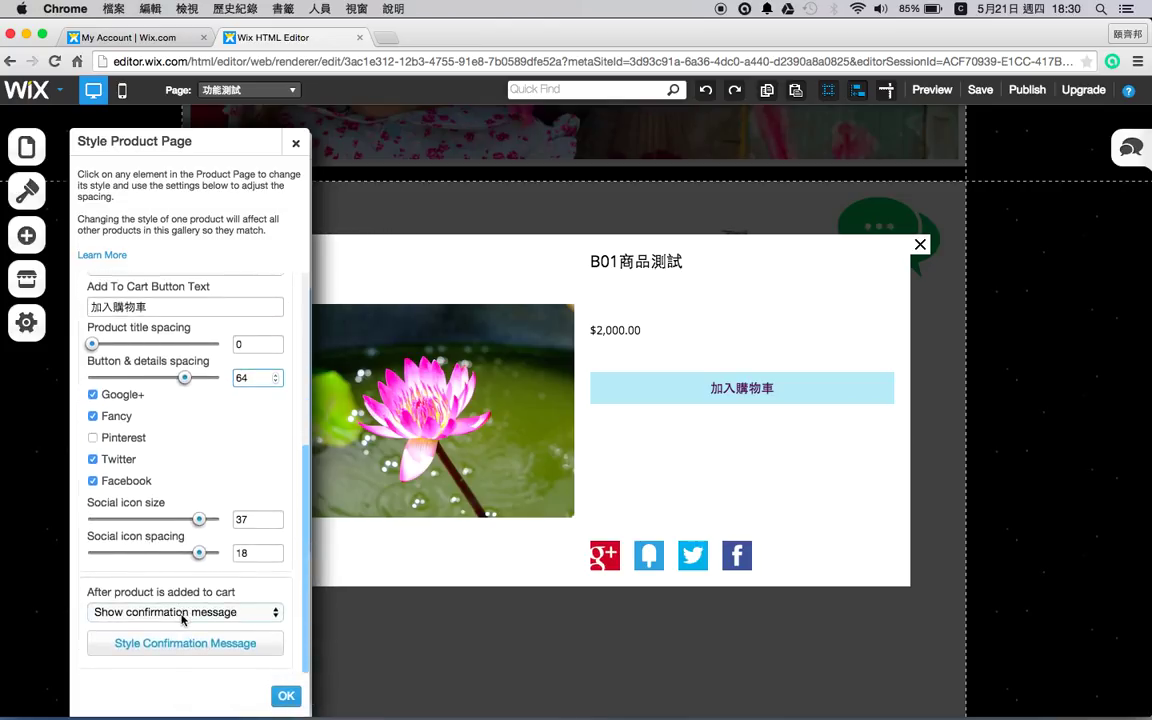
{"action": "scroll", "coordinate": [204, 501], "scroll_direction": "up", "scroll_amount": 3}
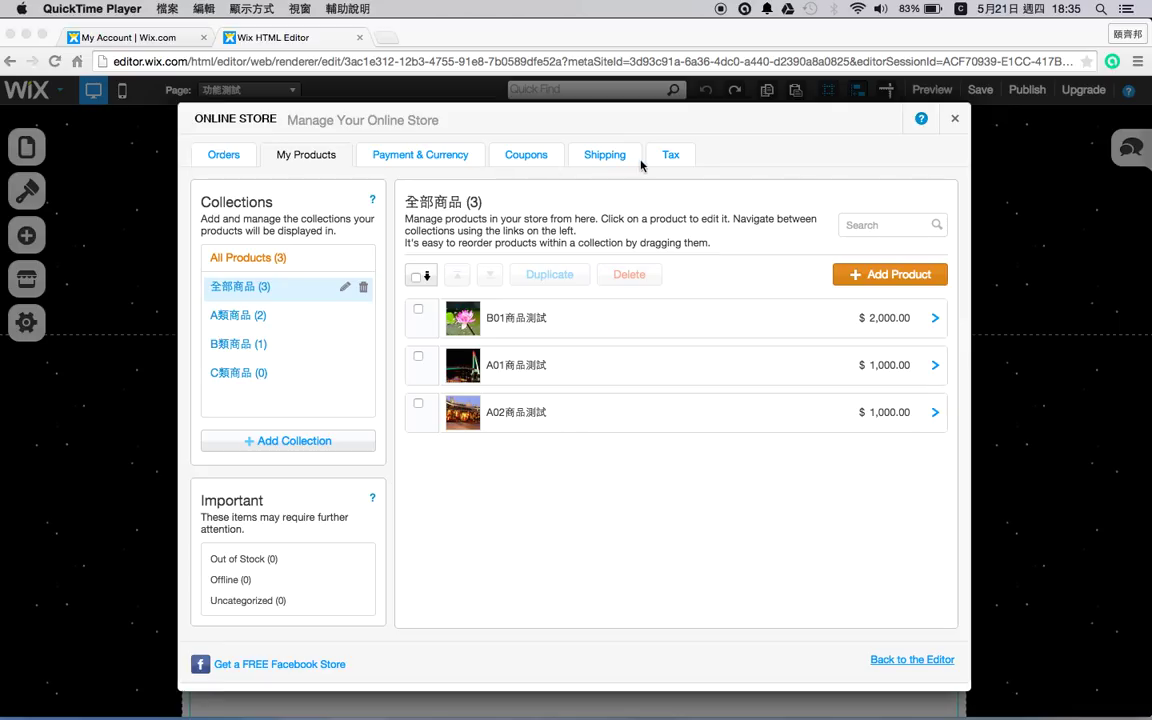
Step: View the open orders in the online store manager
{"action": "left_click", "coordinate": [224, 157]}
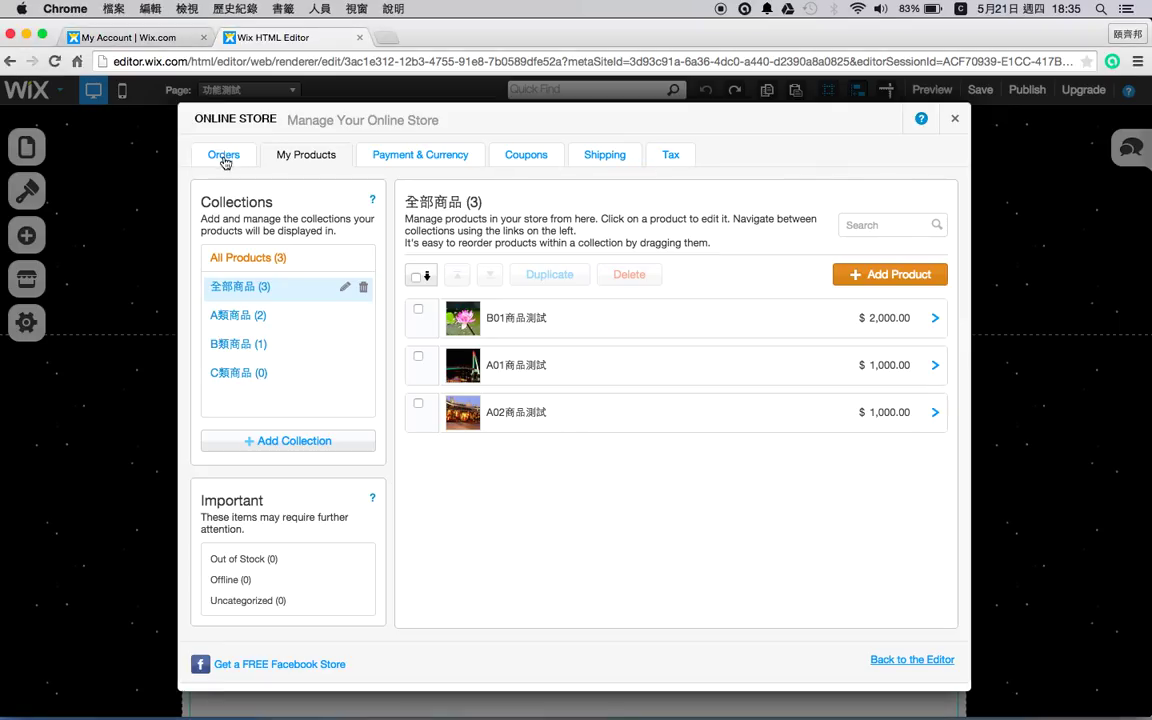
{"action": "left_click", "coordinate": [224, 158]}
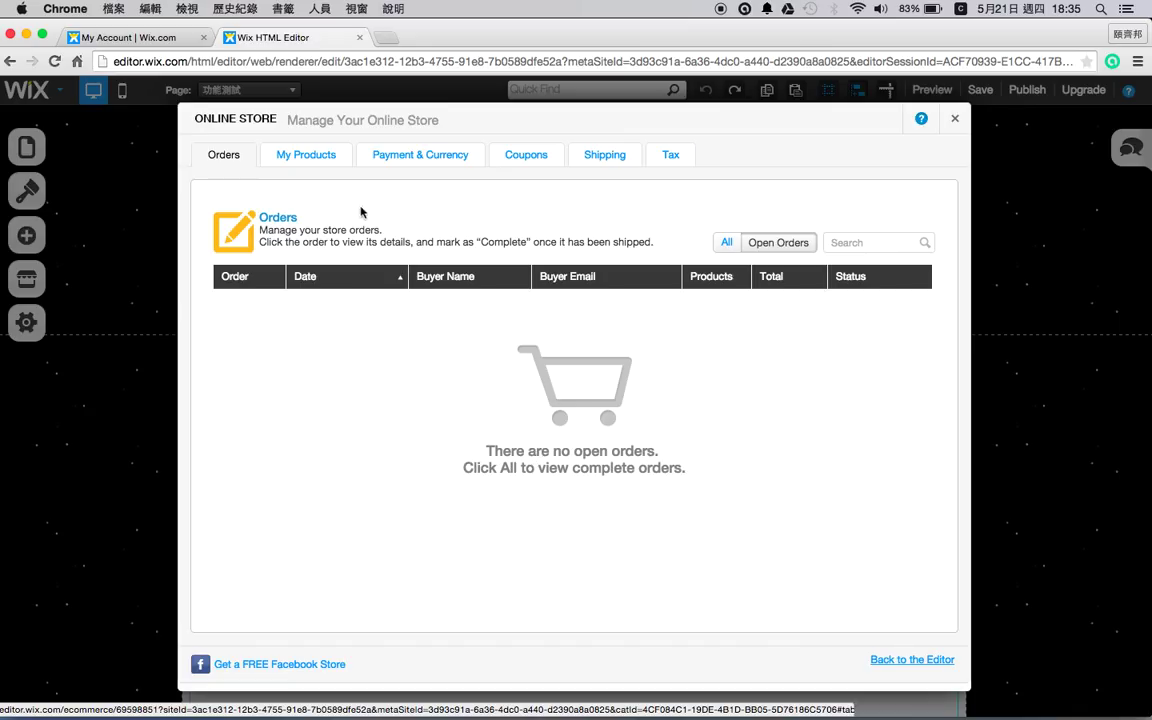
Step: Look over the store's product list and set the store's payment method to Offline Payment
{"action": "left_click", "coordinate": [307, 158]}
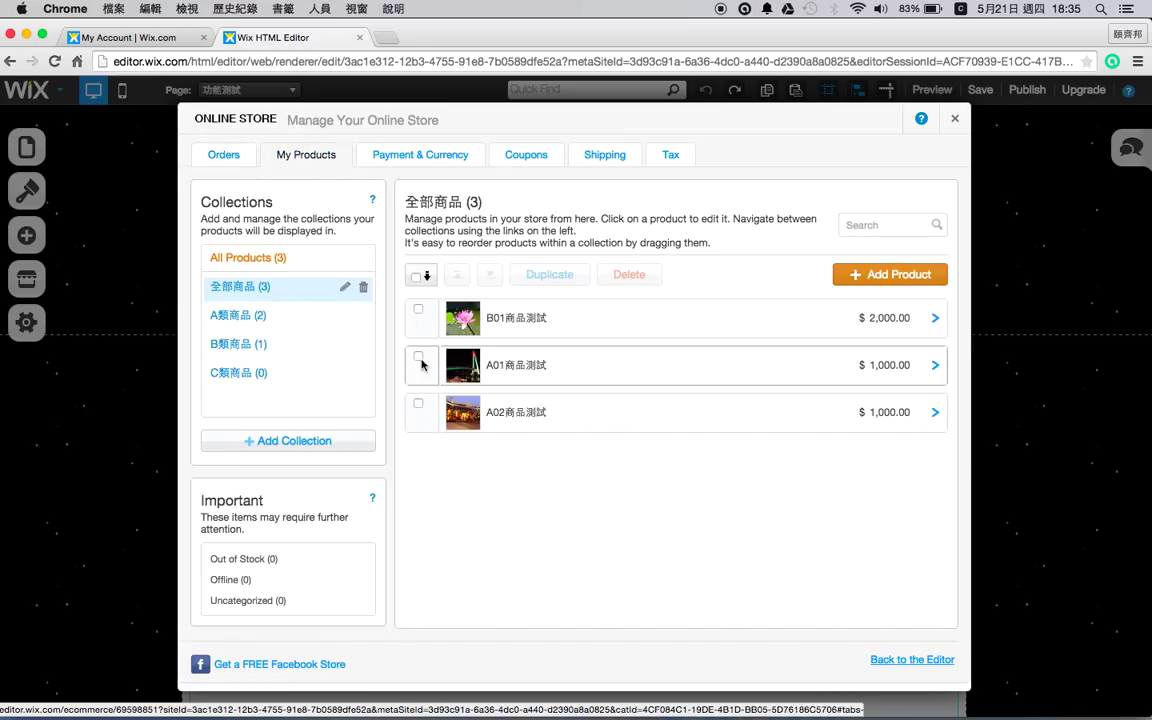
{"action": "left_click", "coordinate": [397, 160]}
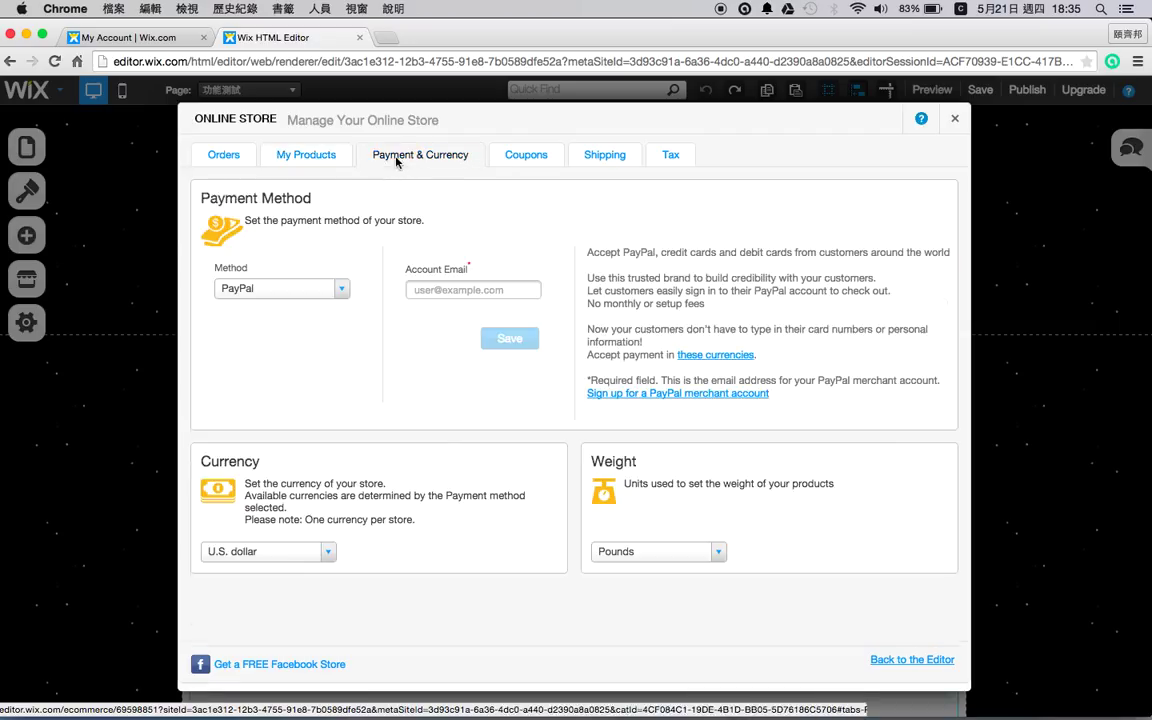
{"action": "left_click", "coordinate": [342, 289]}
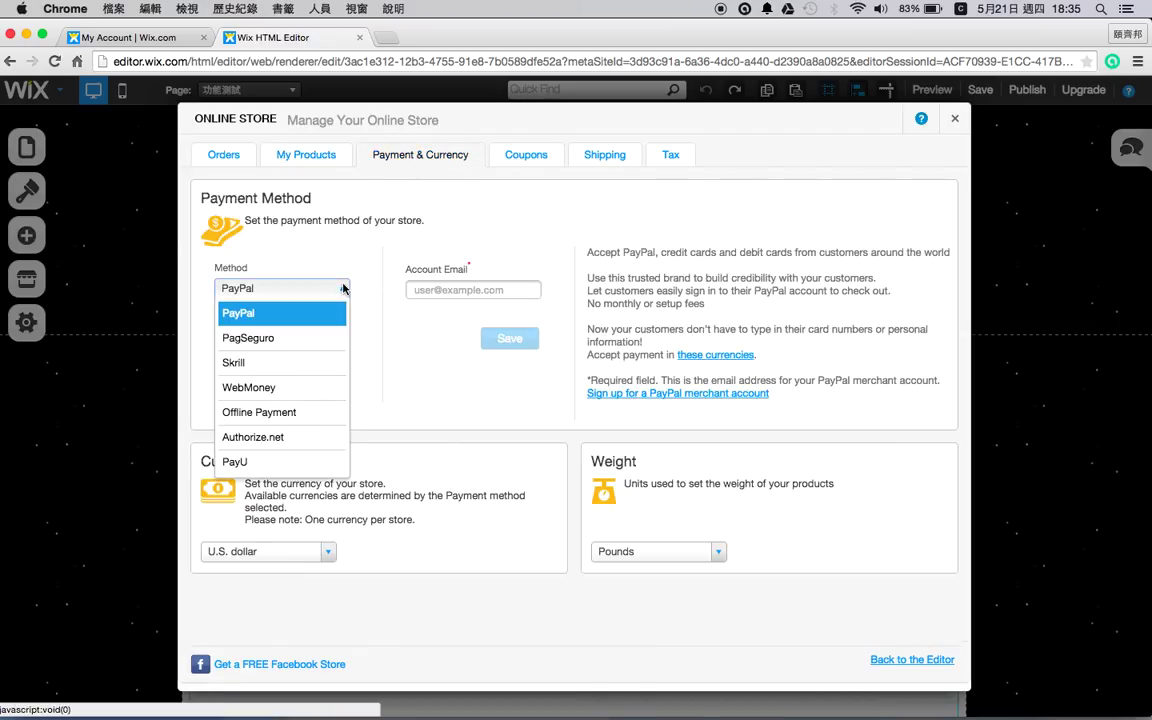
{"action": "left_click", "coordinate": [279, 414]}
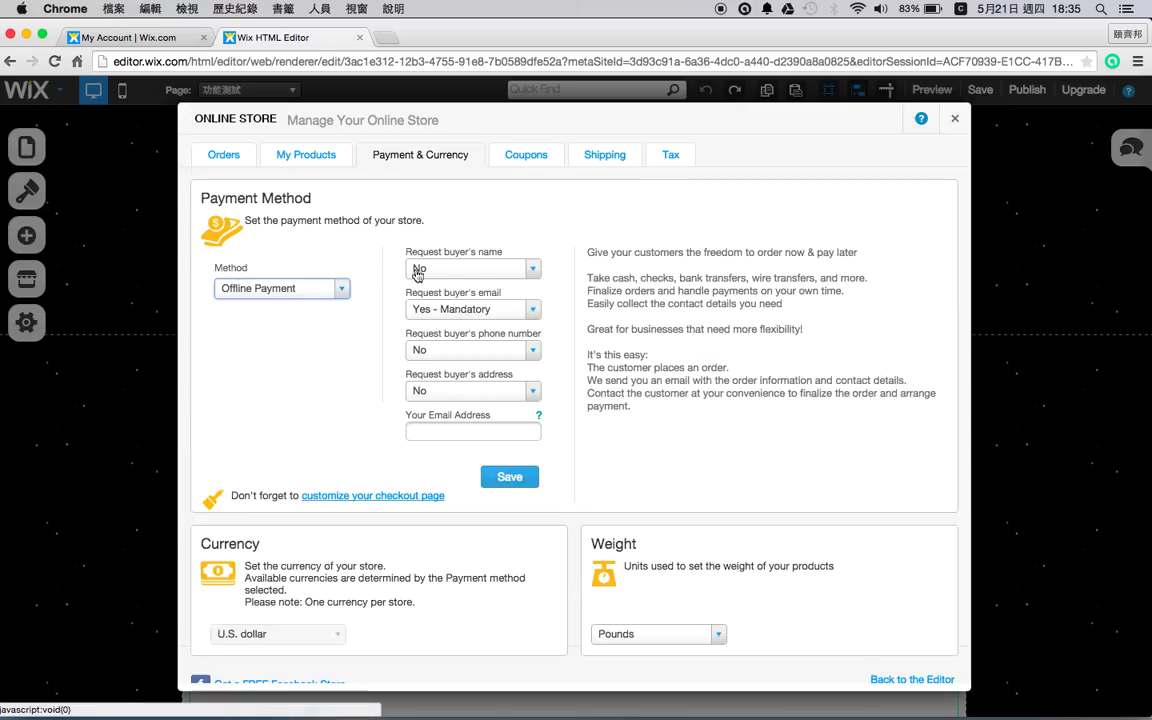
Step: Make the buyer's name, phone number and address mandatory, enter the store's notification email address and save the payment settings
{"action": "left_click", "coordinate": [477, 272]}
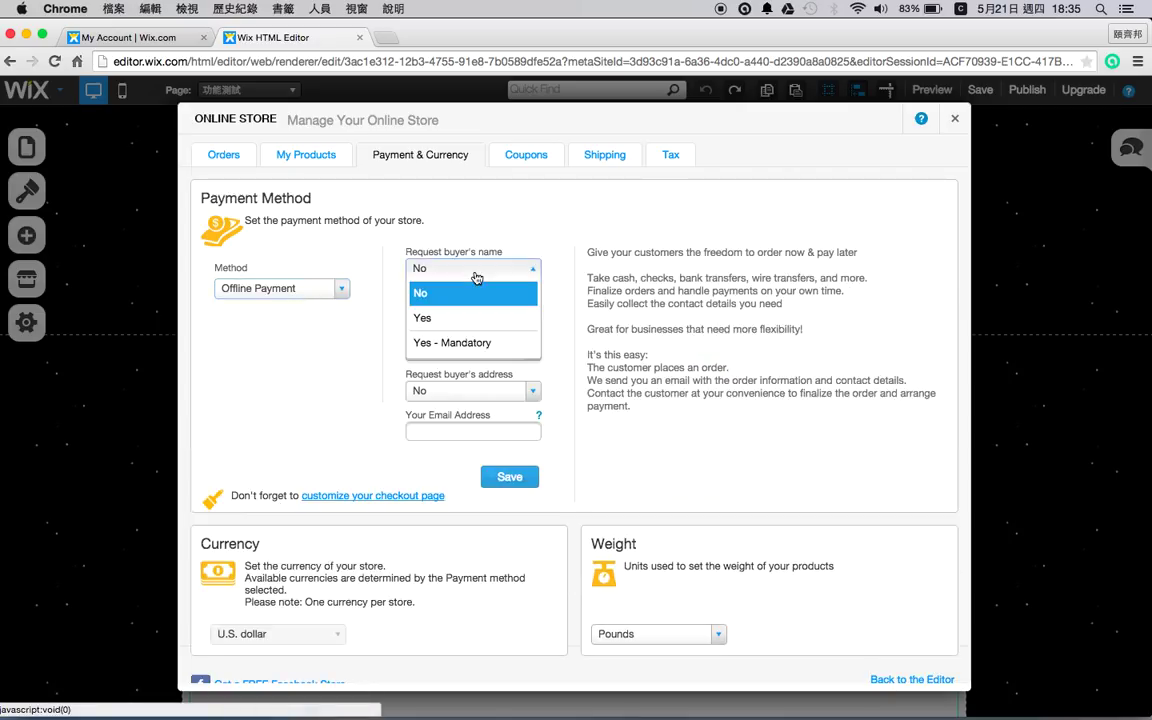
{"action": "left_click", "coordinate": [452, 342]}
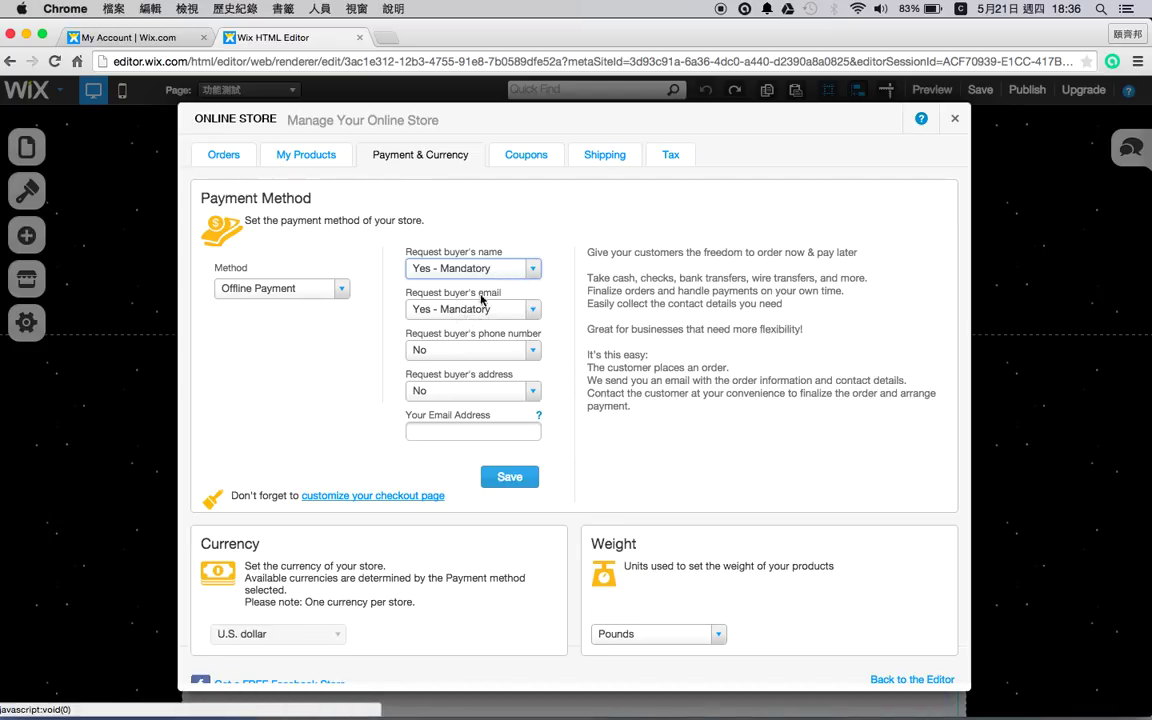
{"action": "left_click", "coordinate": [529, 352]}
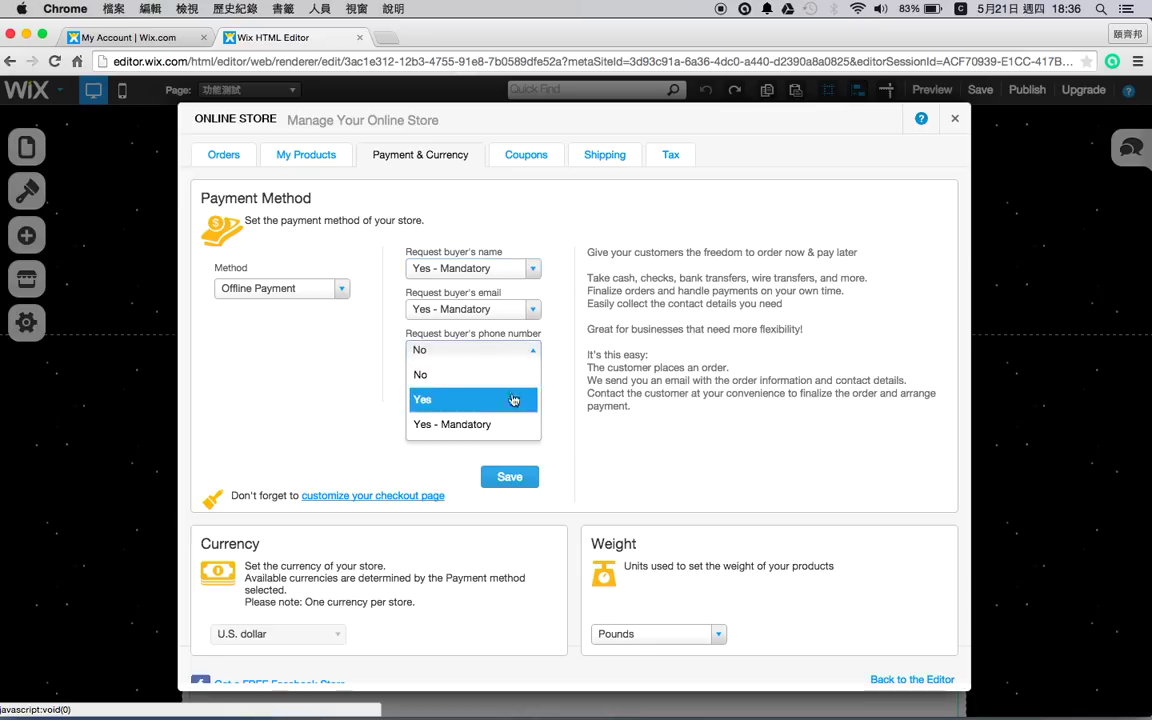
{"action": "left_click", "coordinate": [508, 420]}
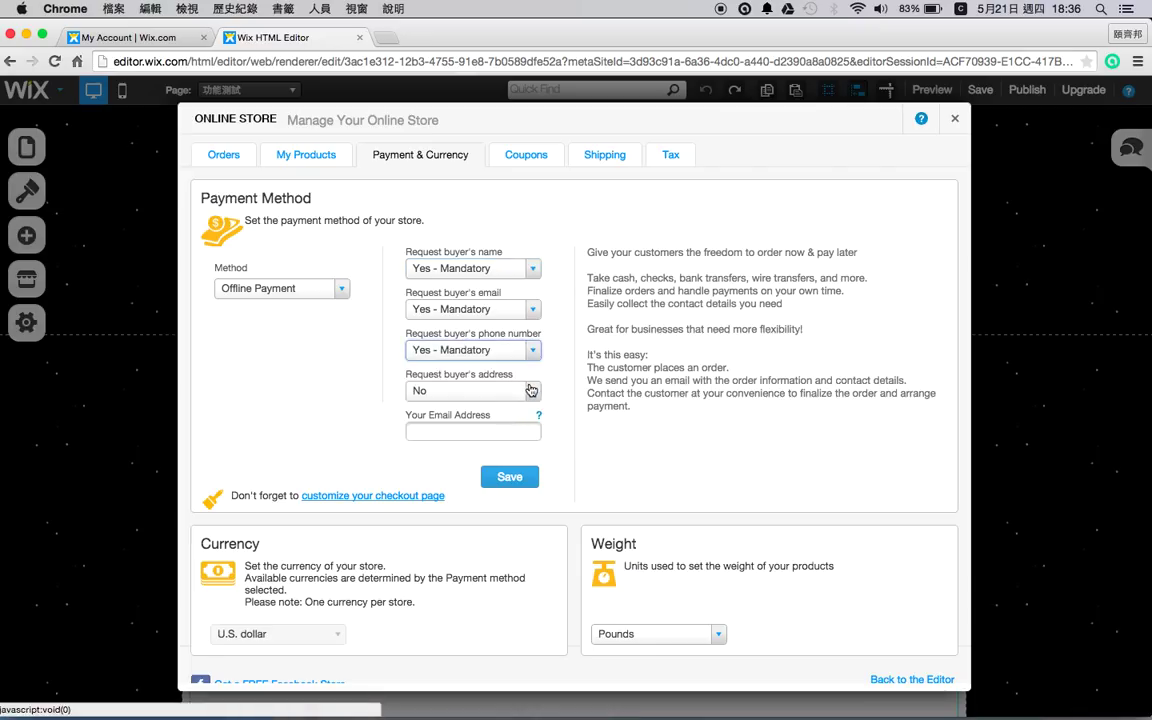
{"action": "left_click", "coordinate": [528, 390]}
{"action": "left_click", "coordinate": [520, 465]}
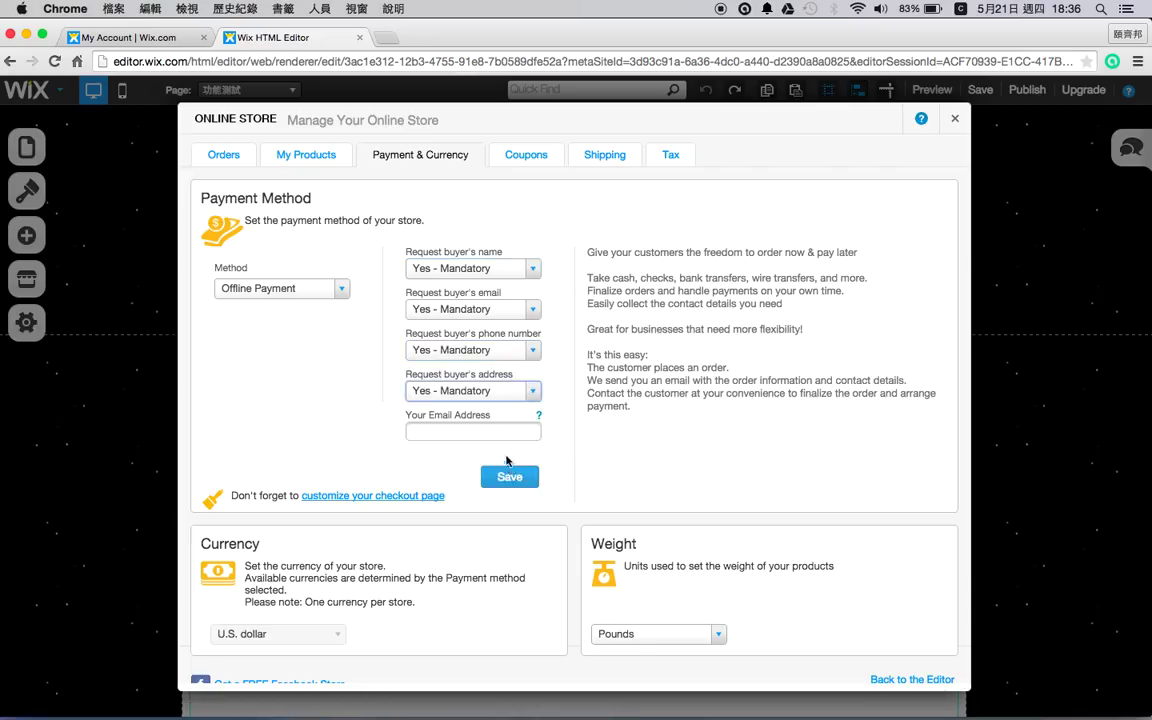
{"action": "left_click", "coordinate": [492, 433]}
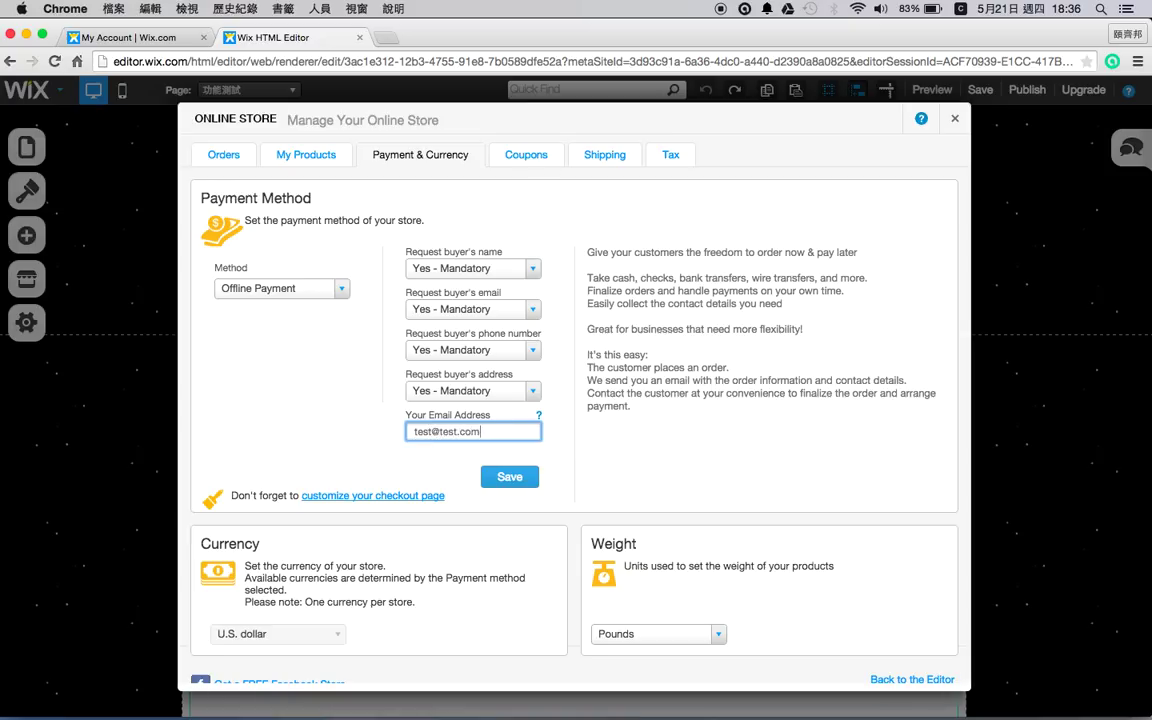
{"action": "left_click", "coordinate": [508, 477]}
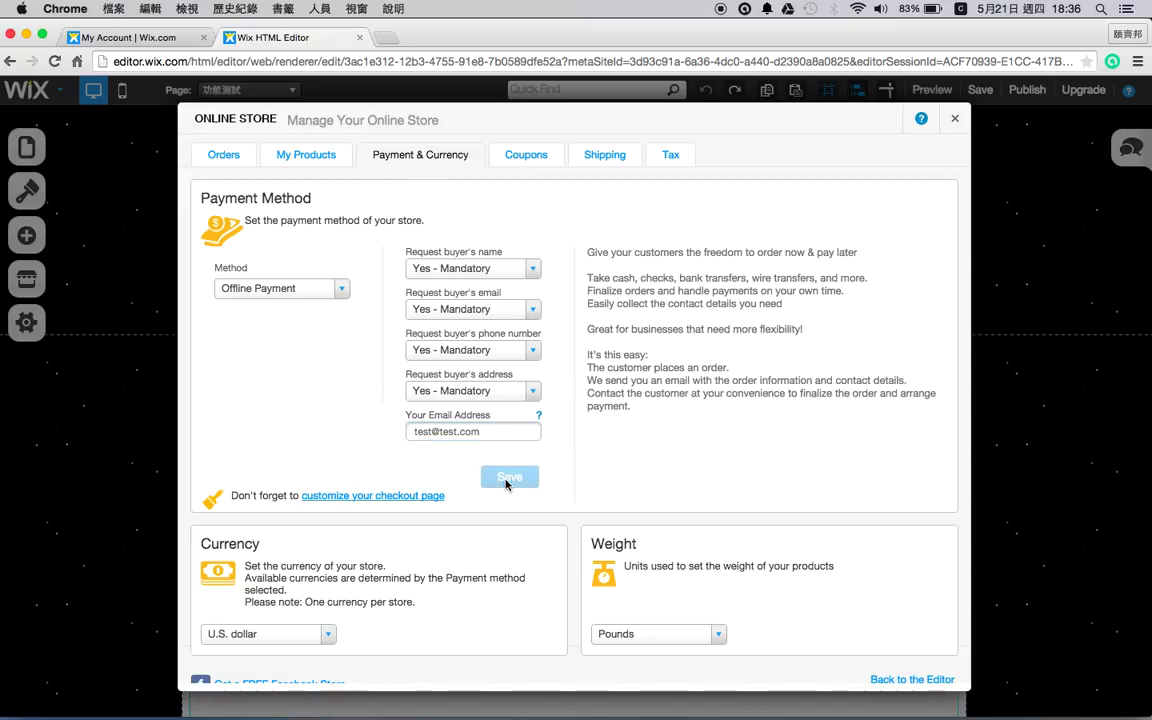
Step: Set the store's currency to New Taiwan dollar and save the change
{"action": "left_click", "coordinate": [333, 634]}
{"action": "scroll", "coordinate": [297, 559], "scroll_direction": "down", "scroll_amount": 4}
{"action": "scroll", "coordinate": [297, 559], "scroll_direction": "down", "scroll_amount": 5}
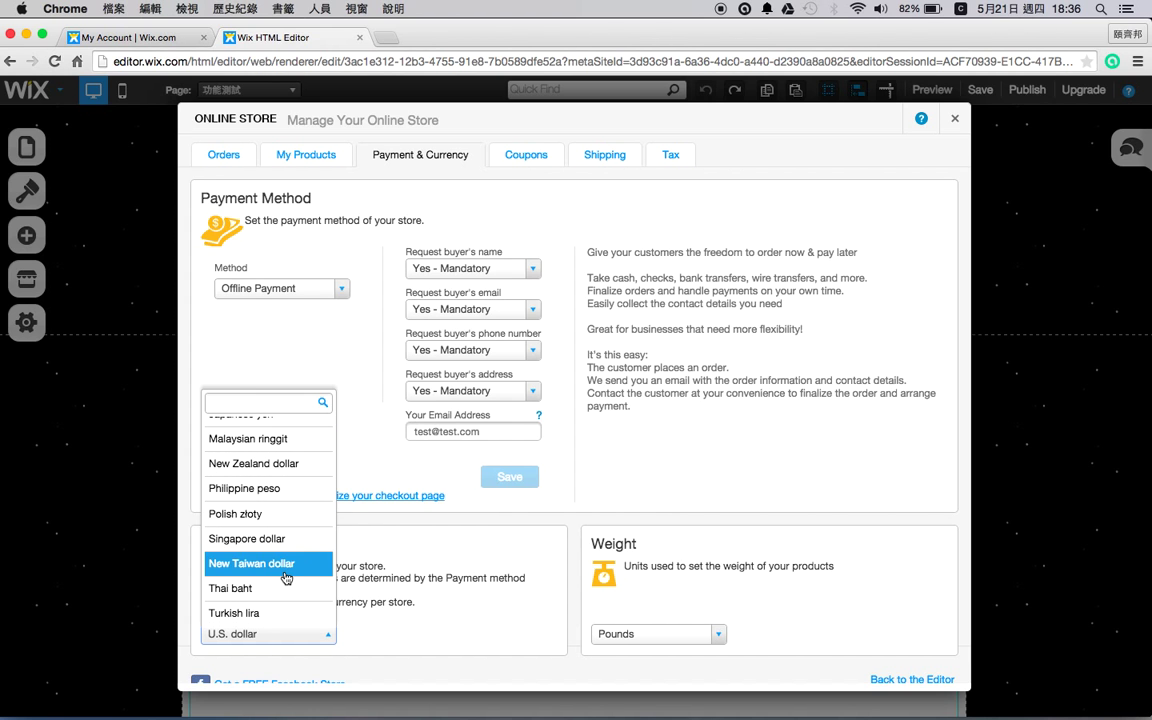
{"action": "left_click", "coordinate": [260, 564]}
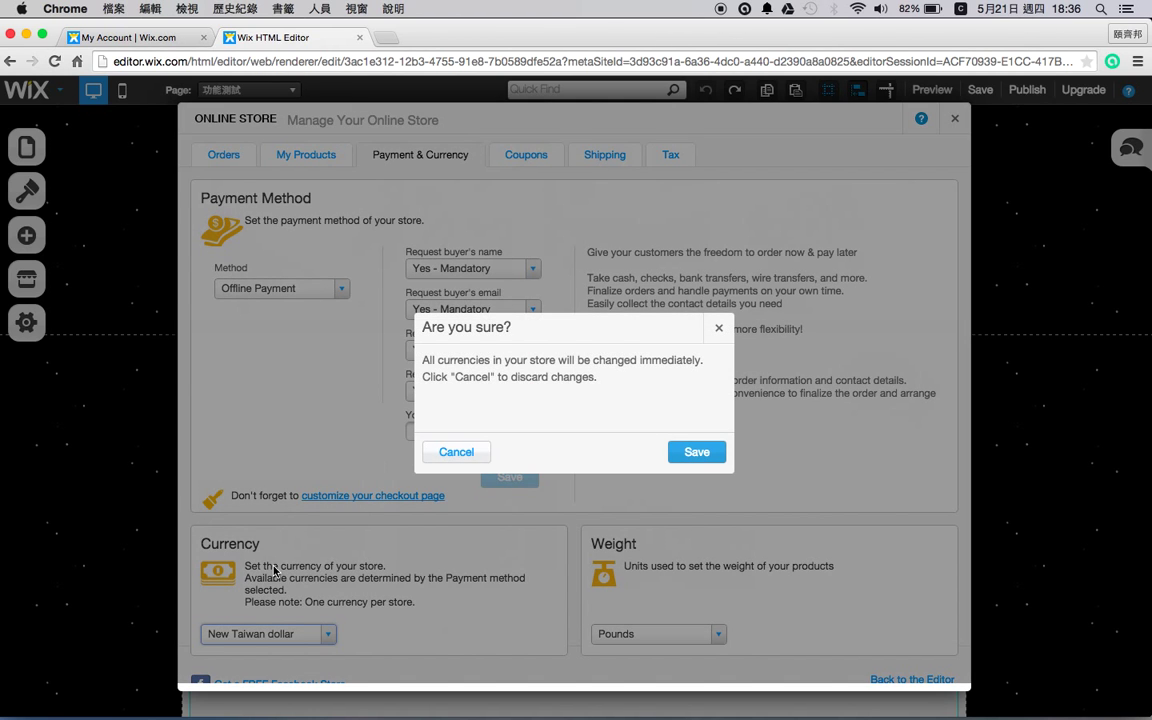
{"action": "left_click", "coordinate": [677, 454]}
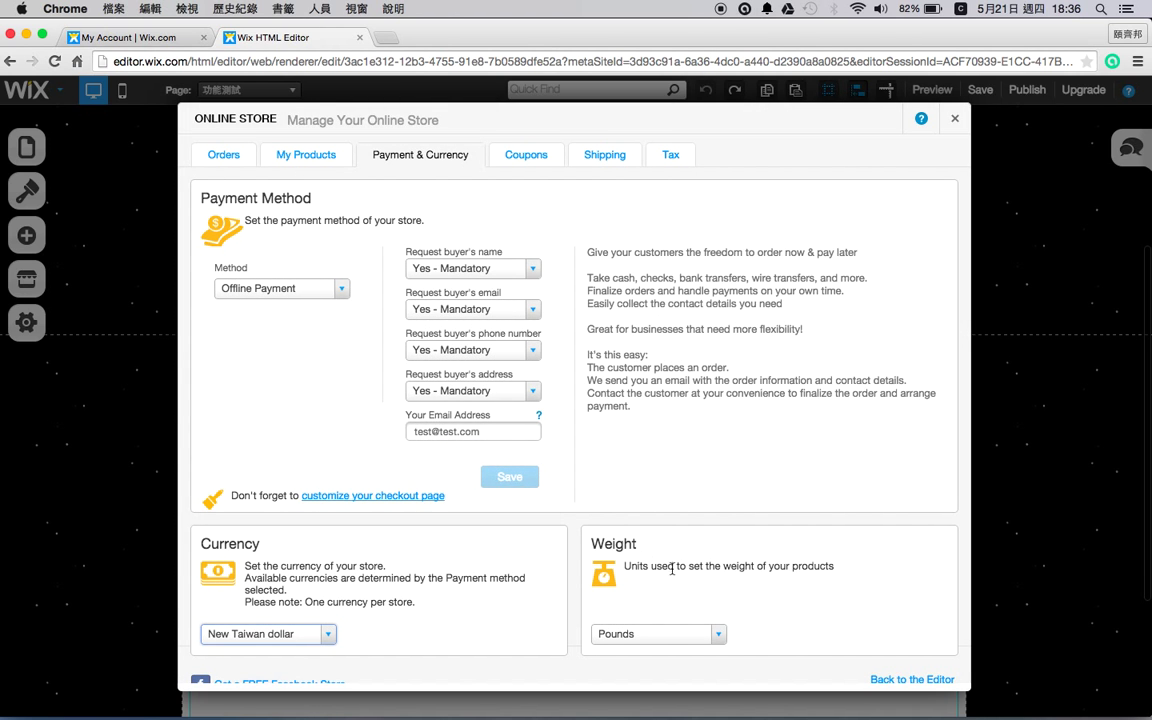
Step: Set the product weight unit to Kilograms and save the change
{"action": "left_click", "coordinate": [719, 634]}
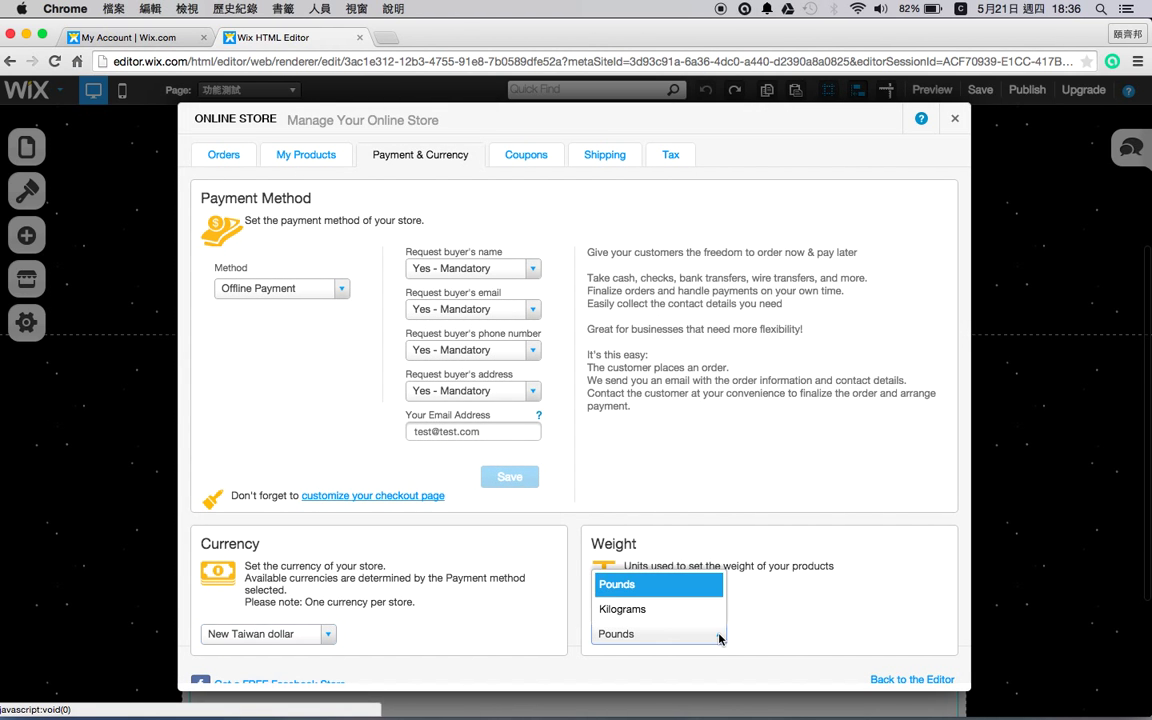
{"action": "left_click", "coordinate": [651, 612]}
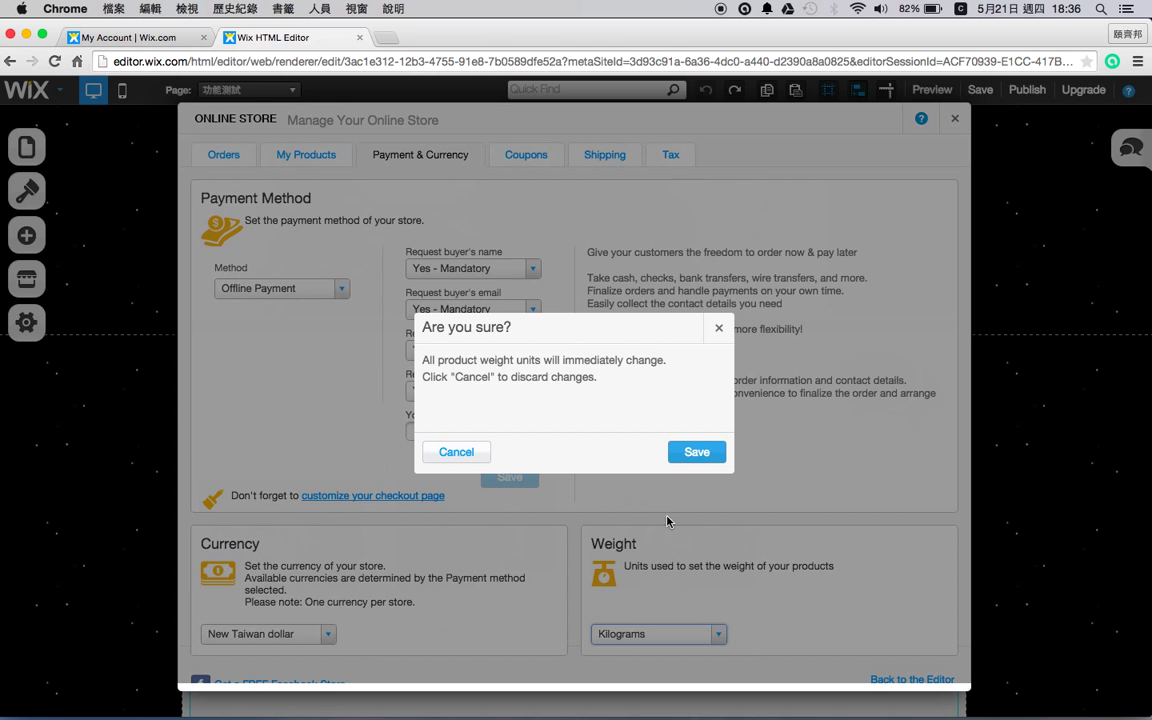
{"action": "left_click", "coordinate": [684, 459]}
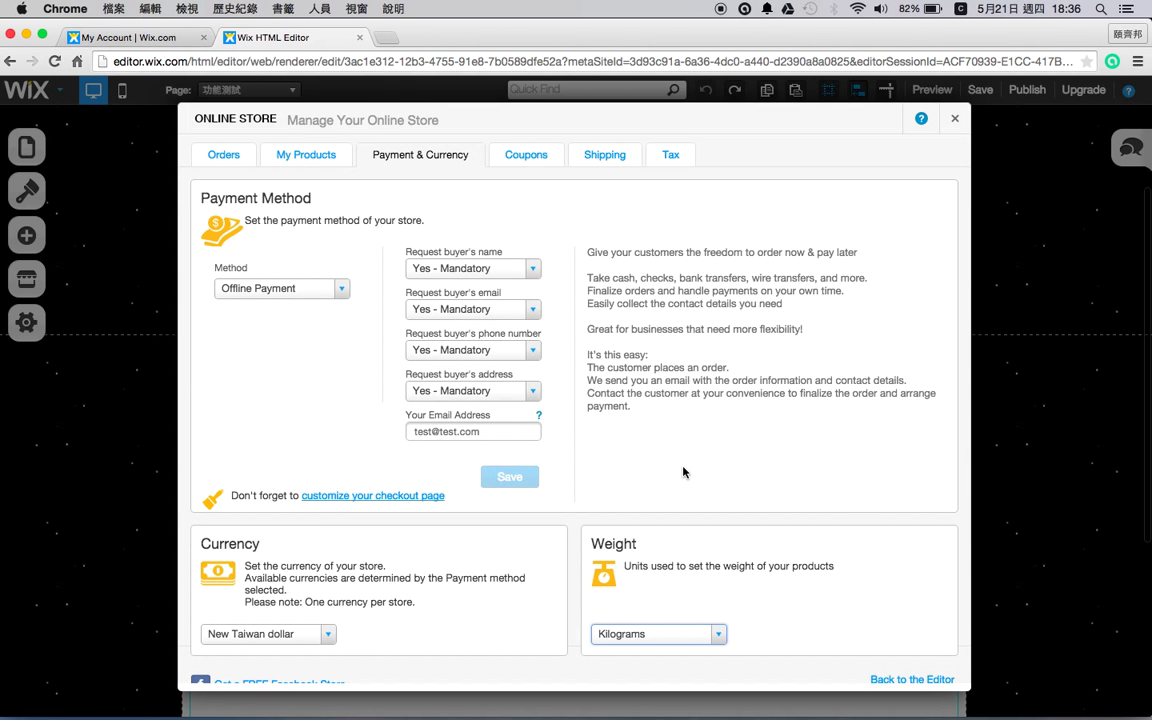
Step: View the coupon settings and the fields of a new coupon, closing the form without creating one
{"action": "left_click", "coordinate": [515, 158]}
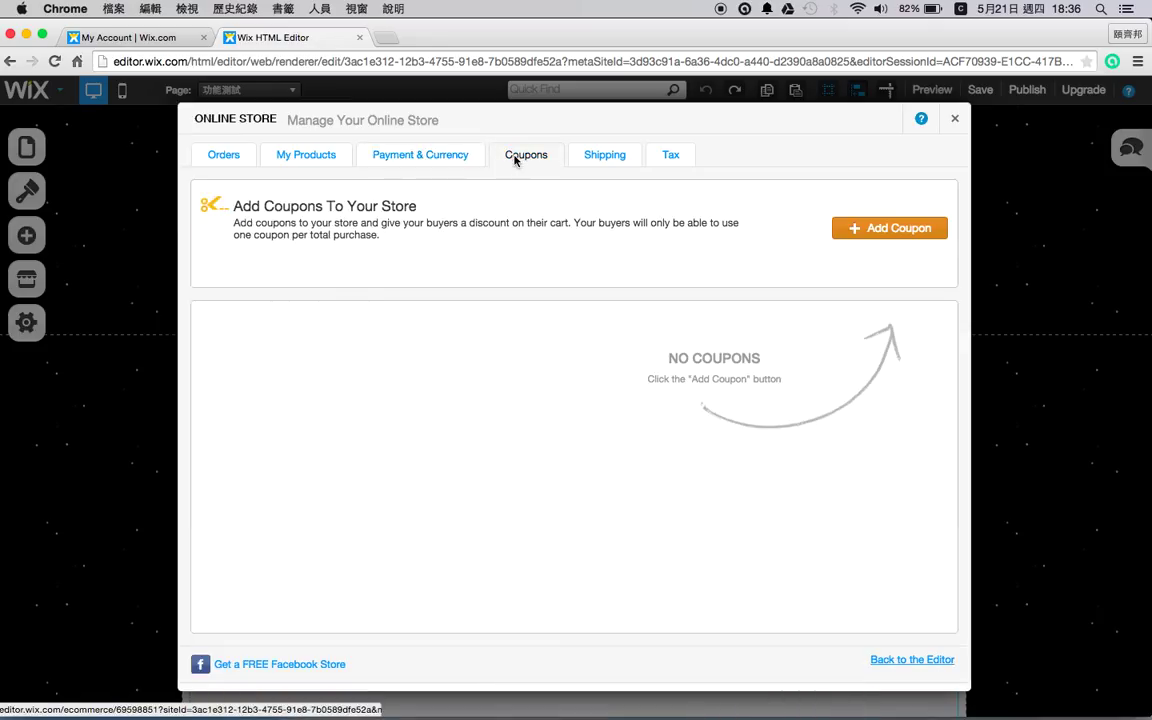
{"action": "left_click", "coordinate": [859, 235]}
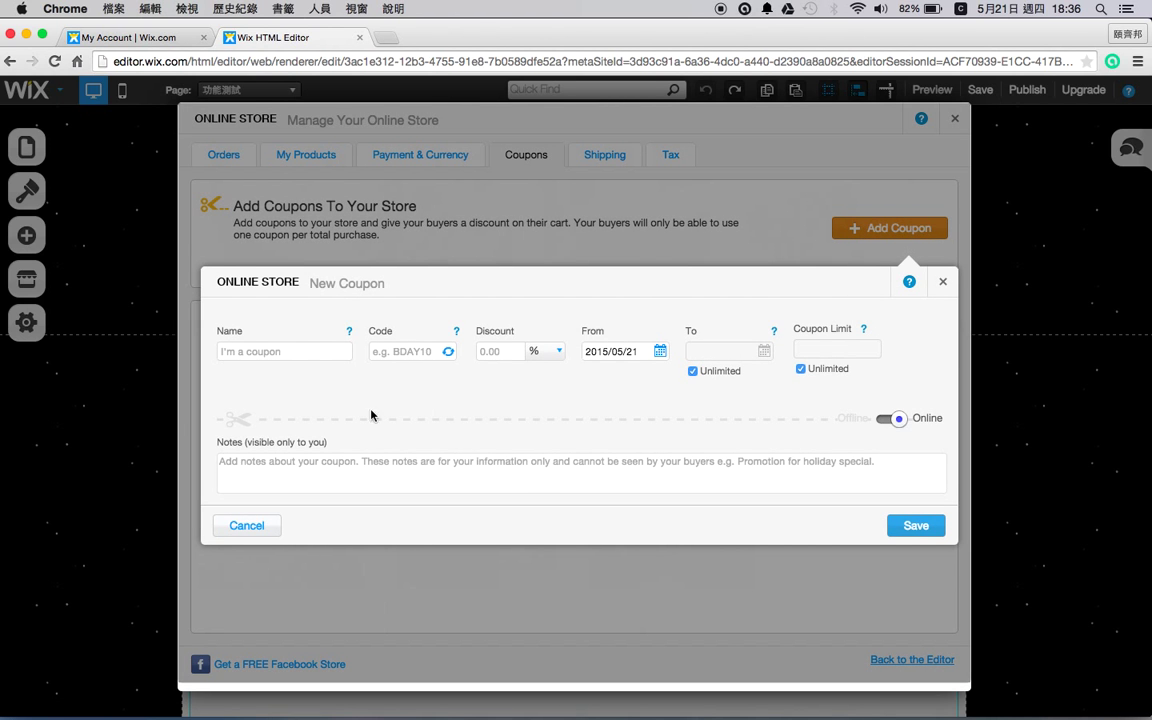
{"action": "left_click", "coordinate": [312, 355]}
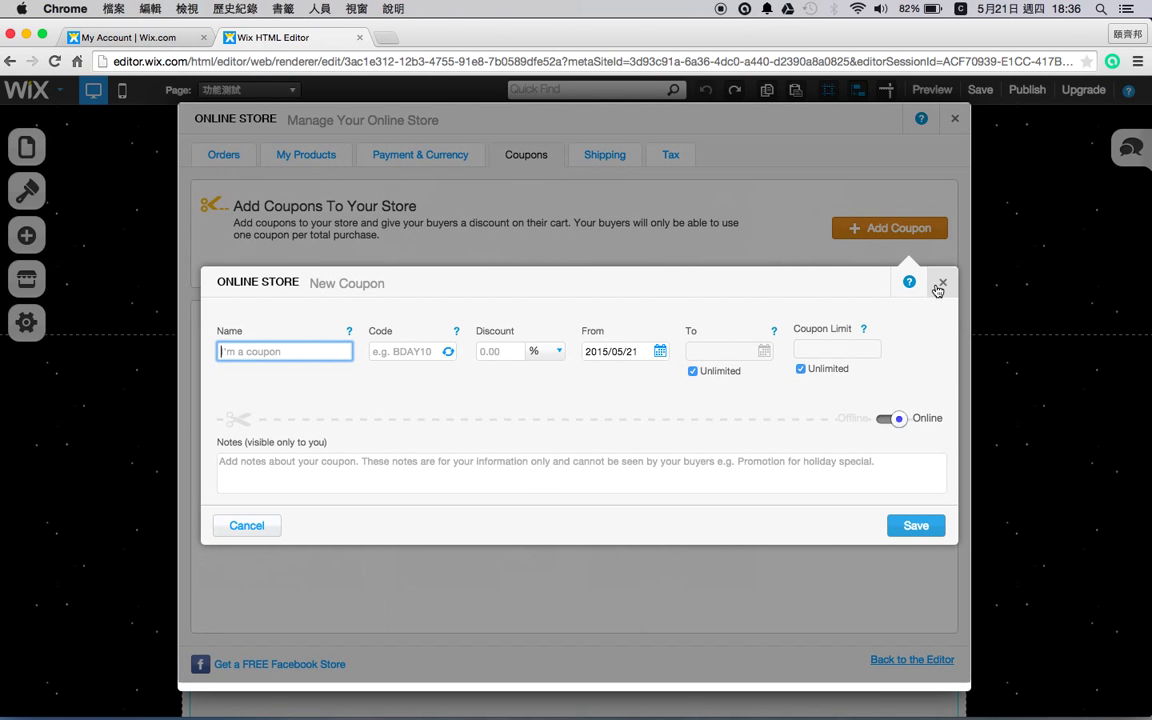
{"action": "left_click", "coordinate": [941, 283]}
Step: Review the shipping settings, including the handling fee and the shipping fee calculation method, without changing them
{"action": "left_click", "coordinate": [607, 165]}
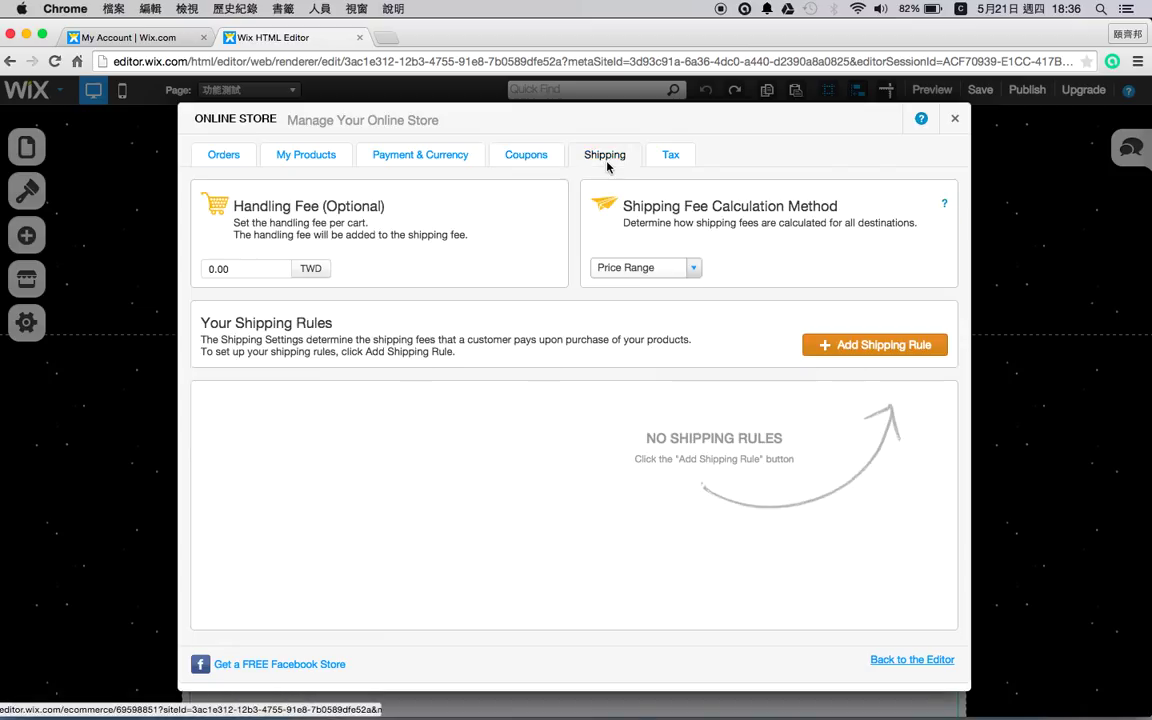
{"action": "left_click", "coordinate": [313, 272]}
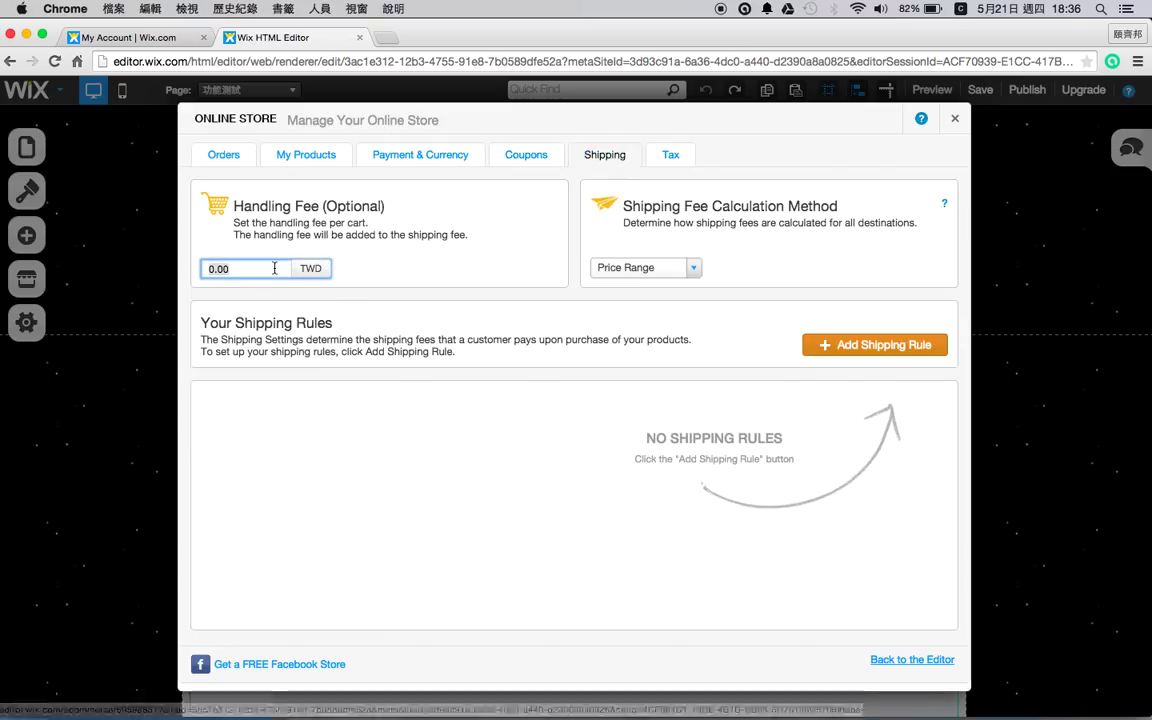
{"action": "left_click", "coordinate": [691, 267]}
{"action": "left_click", "coordinate": [695, 276]}
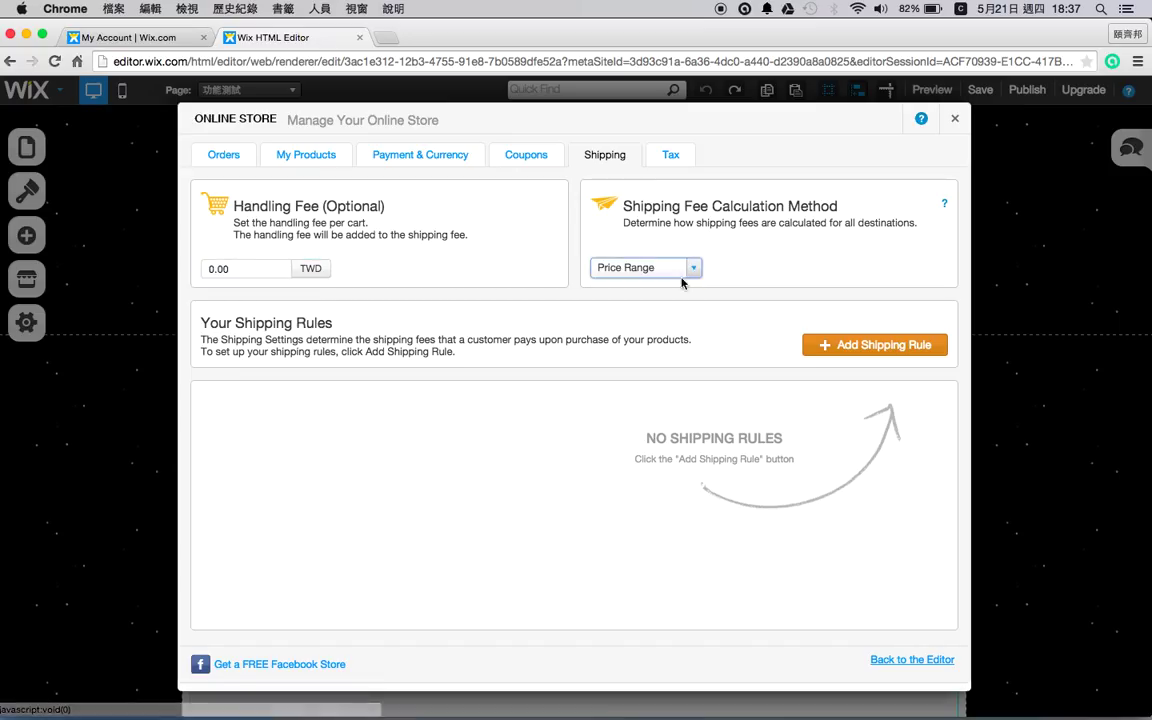
{"action": "left_click", "coordinate": [670, 155]}
{"action": "left_click", "coordinate": [593, 158]}
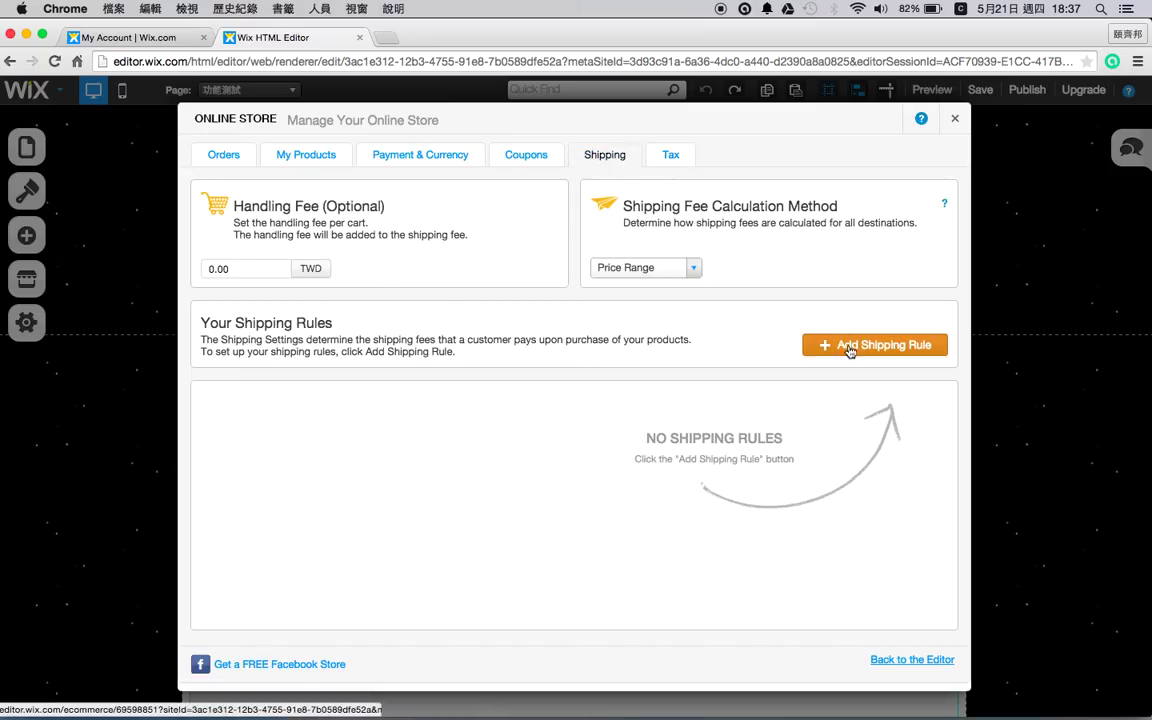
Step: Mark product prices as already including tax, confirm the change and return to the page editor
{"action": "left_click", "coordinate": [669, 156]}
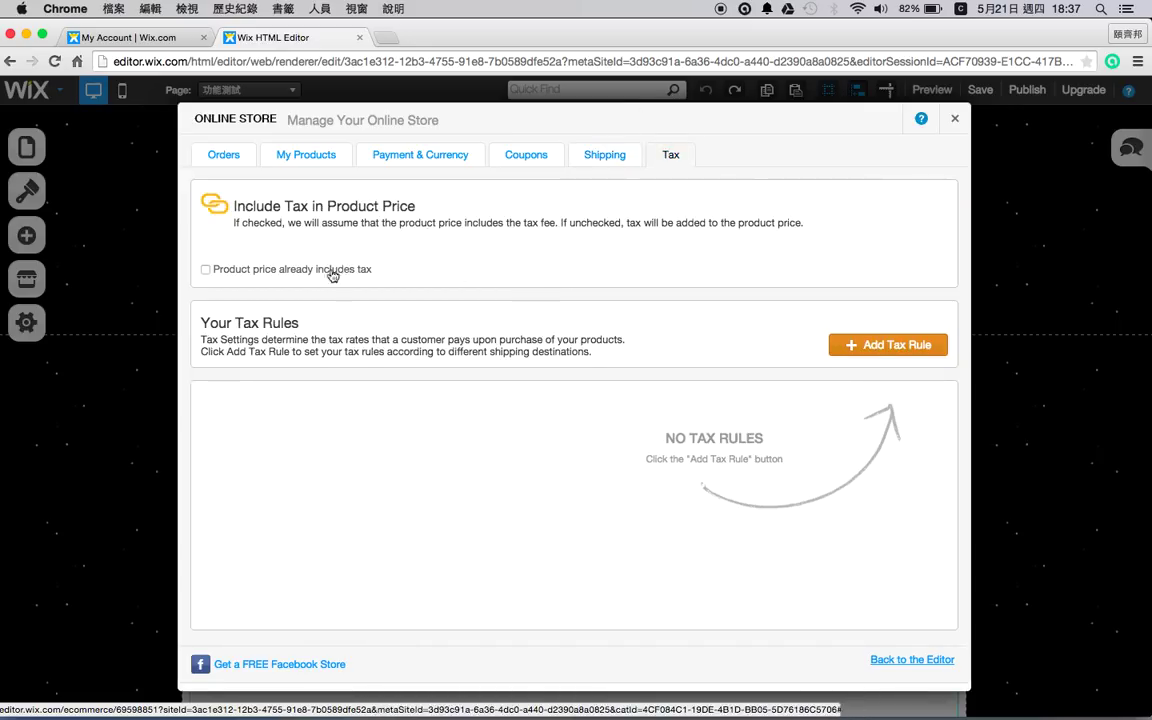
{"action": "left_click", "coordinate": [205, 270]}
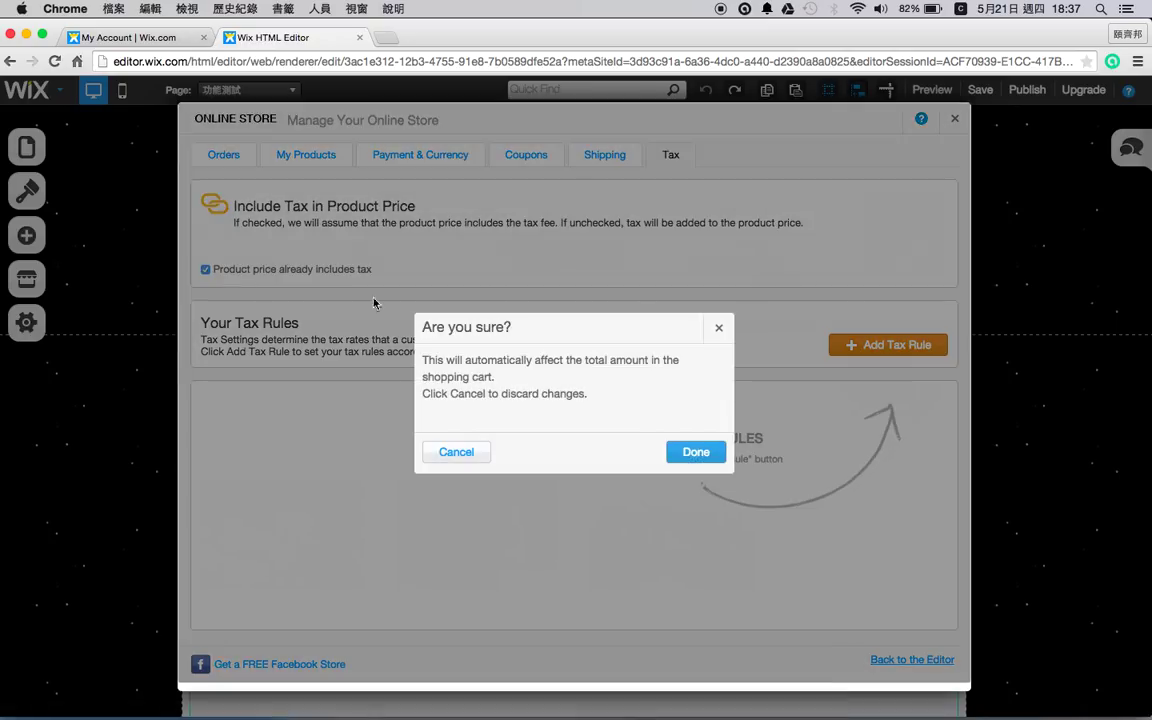
{"action": "left_click", "coordinate": [693, 455]}
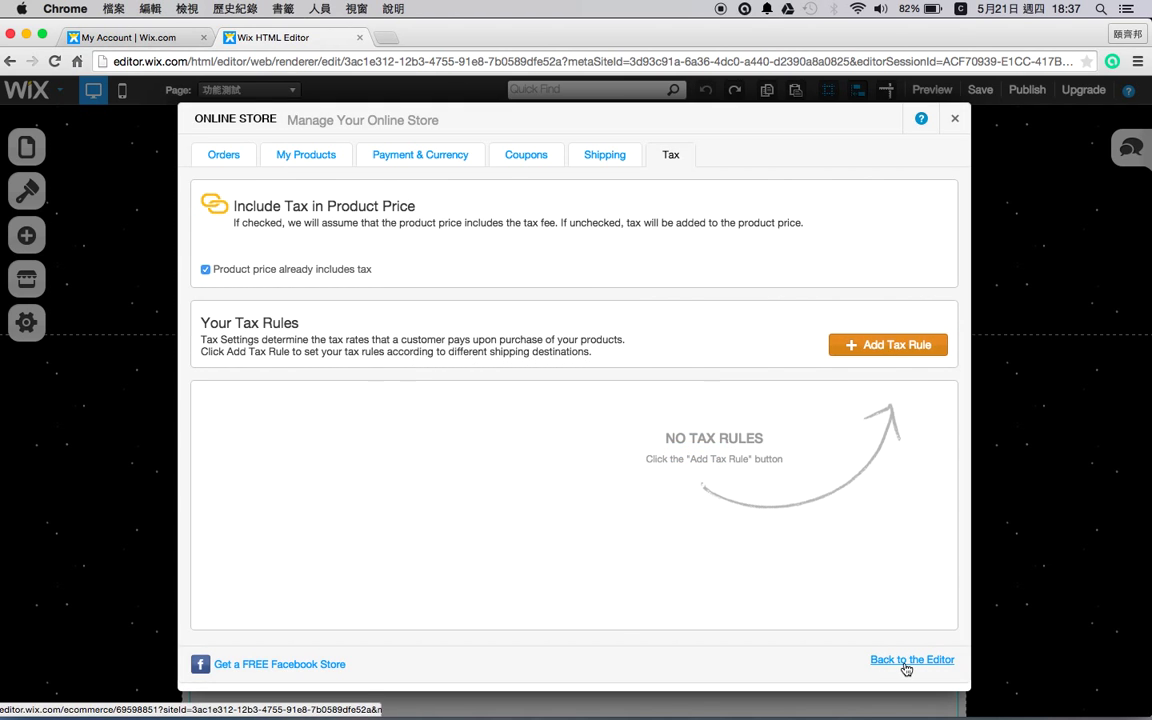
{"action": "left_click", "coordinate": [890, 661]}
Step: Preview the site, add A02商品測試 to the cart and proceed to checkout with 買單
{"action": "scroll", "coordinate": [680, 565], "scroll_direction": "down", "scroll_amount": 1}
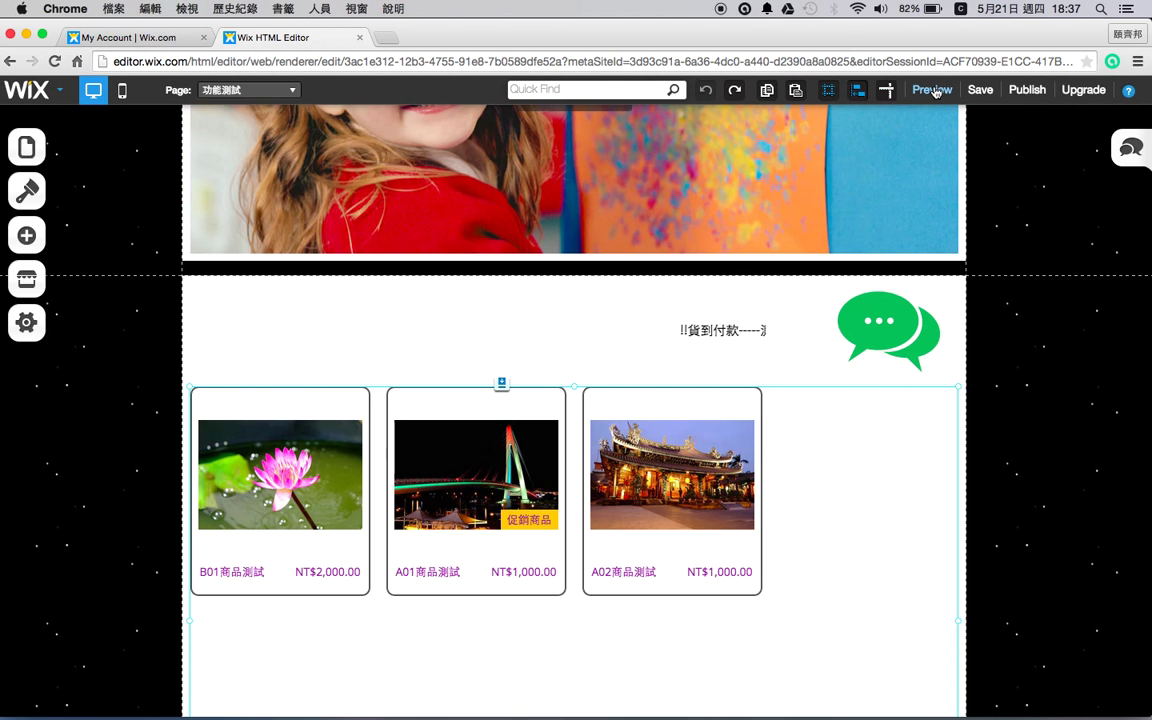
{"action": "left_click", "coordinate": [932, 89]}
{"action": "scroll", "coordinate": [773, 406], "scroll_direction": "down", "scroll_amount": 1}
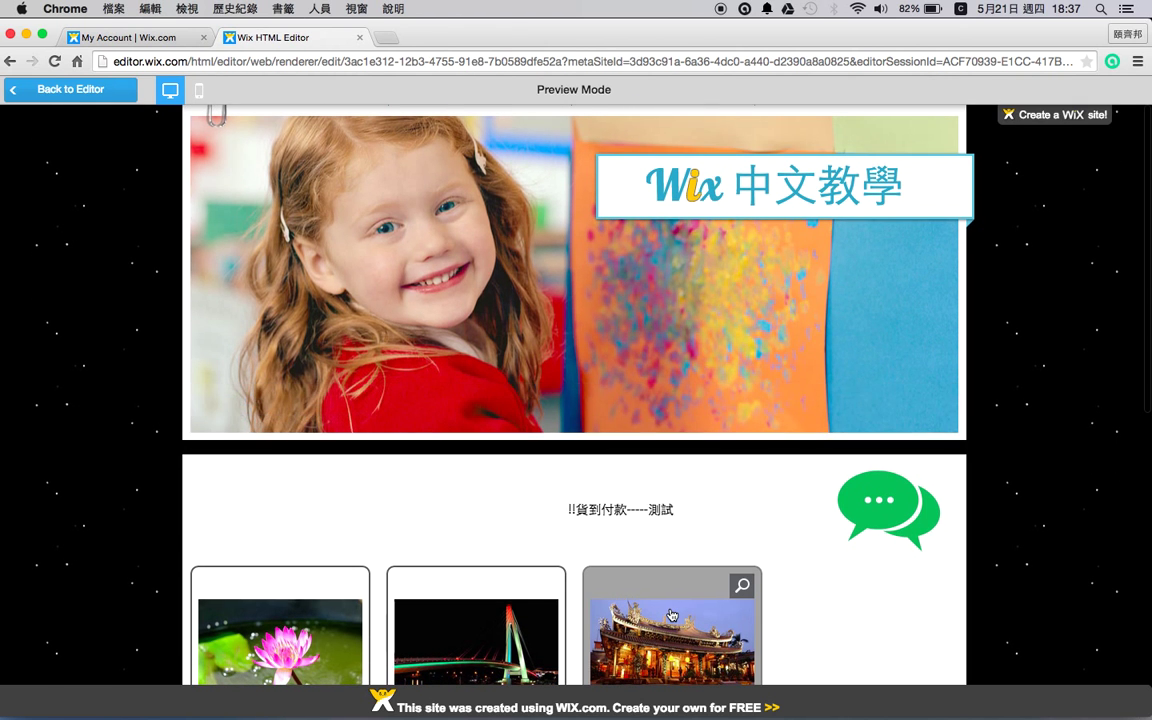
{"action": "left_click", "coordinate": [669, 612]}
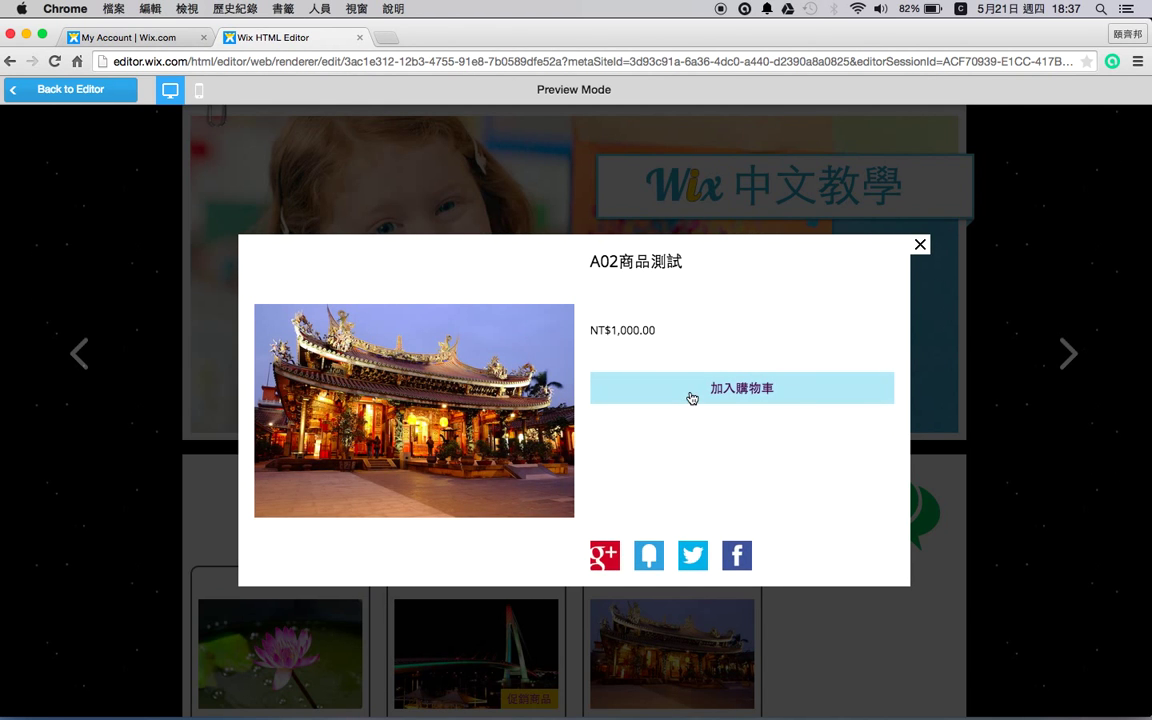
{"action": "left_click", "coordinate": [692, 398]}
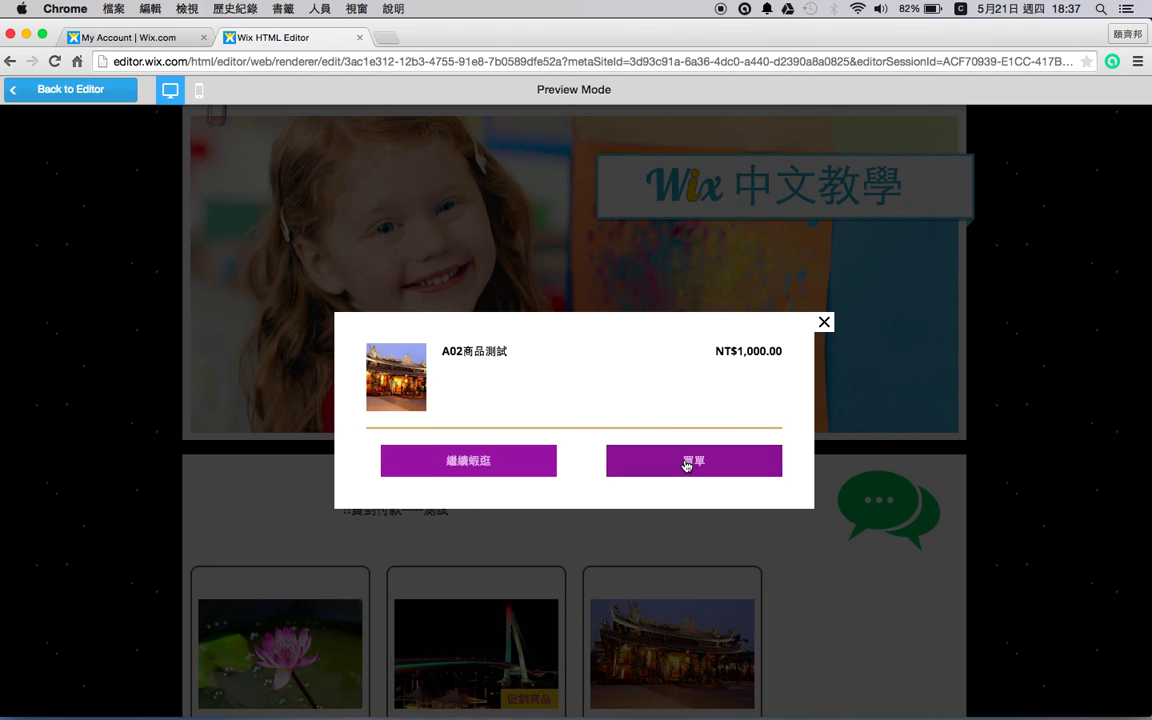
{"action": "left_click", "coordinate": [687, 462]}
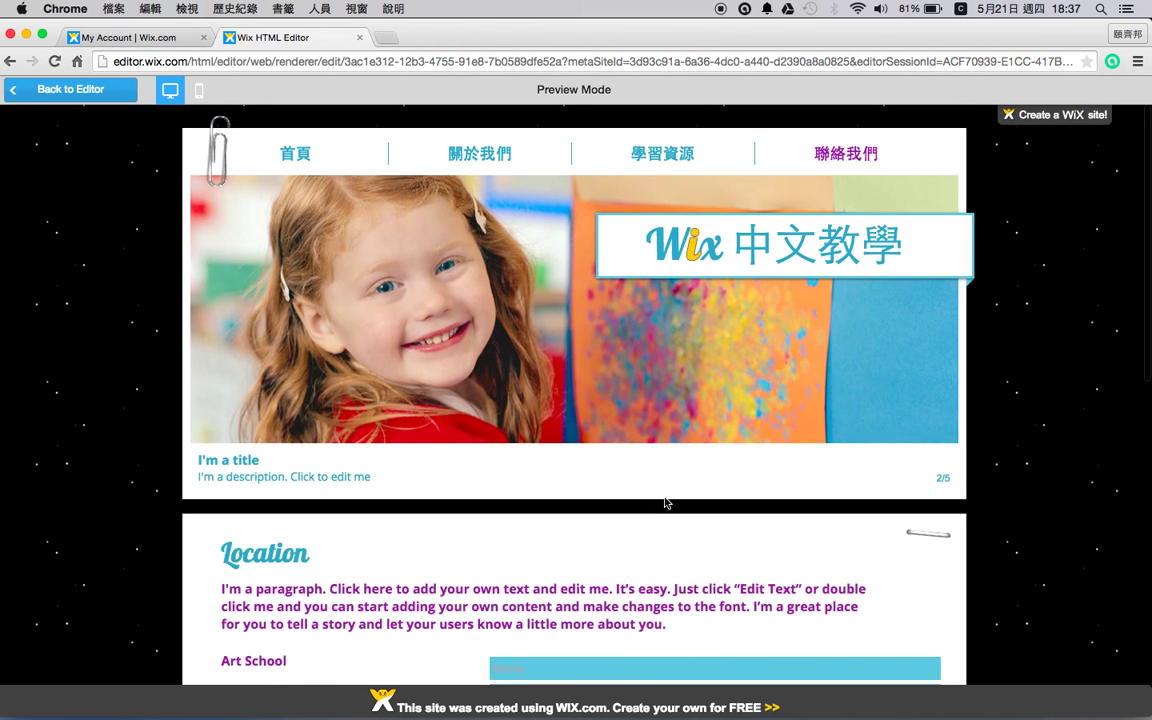
Step: Examine the contact form on the previewed 聯絡我們 page and return to the editor
{"action": "scroll", "coordinate": [667, 503], "scroll_direction": "down", "scroll_amount": 5}
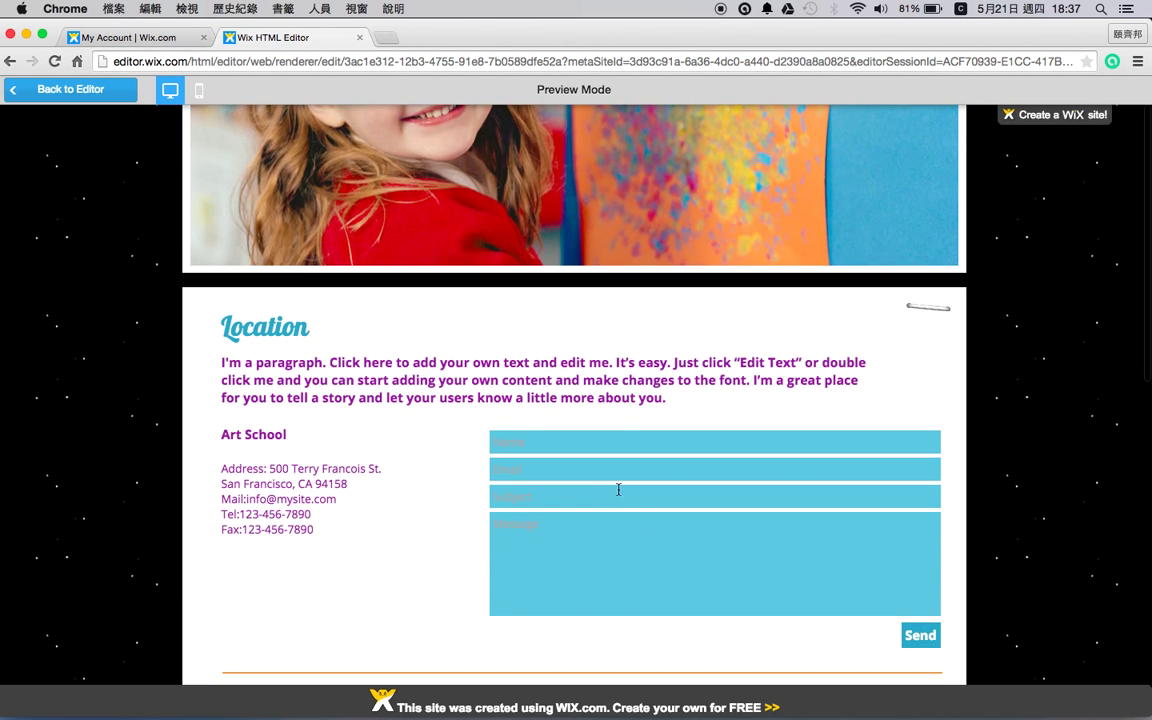
{"action": "left_click", "coordinate": [588, 467]}
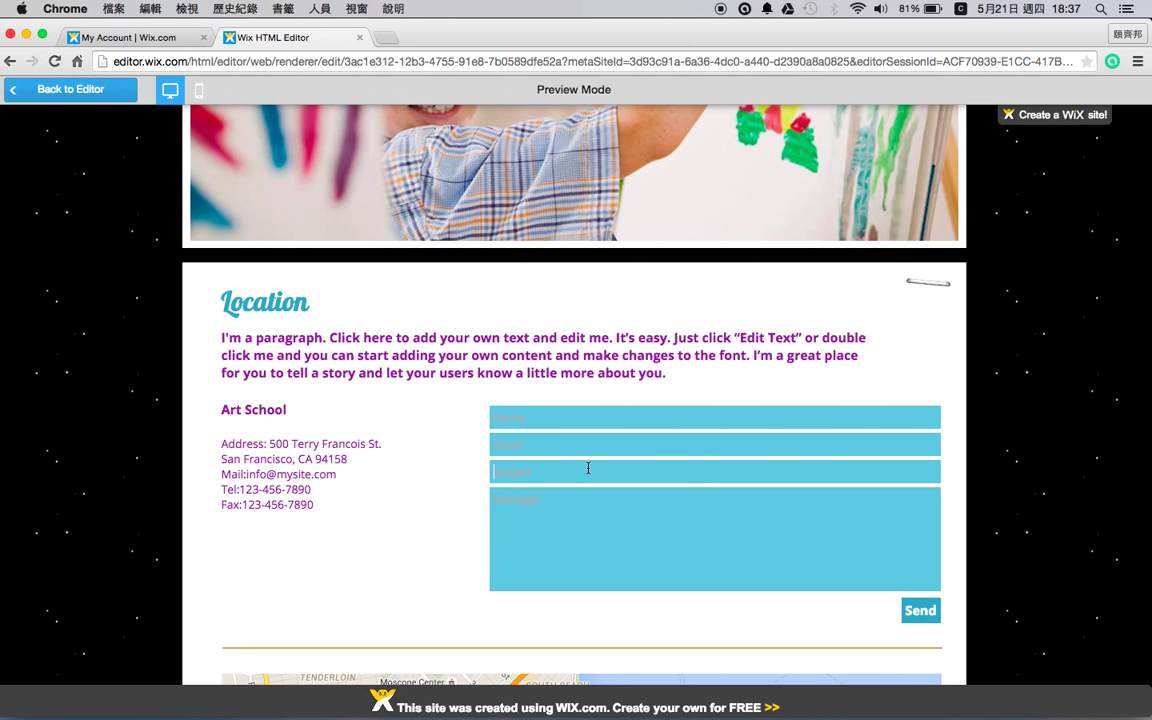
{"action": "scroll", "coordinate": [587, 466], "scroll_direction": "up", "scroll_amount": 3}
{"action": "left_click", "coordinate": [68, 90]}
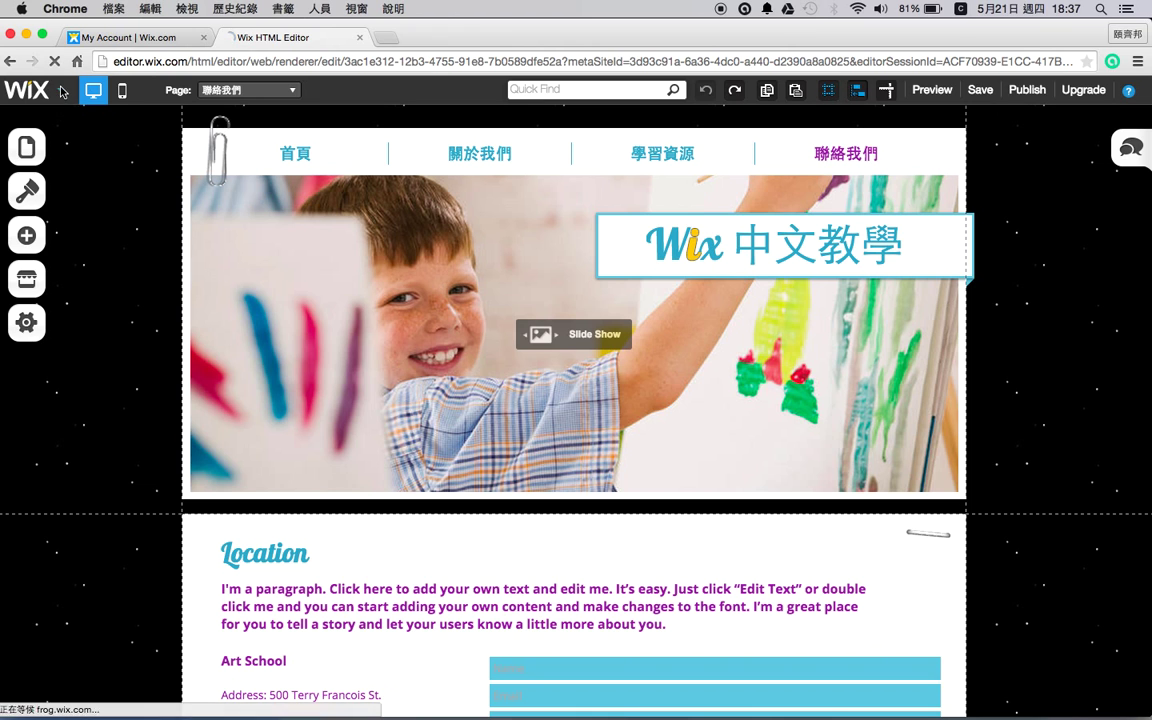
Step: Switch the editor from 聯絡我們 to the 功能測試 subpage under 學習資源
{"action": "scroll", "coordinate": [552, 553], "scroll_direction": "down", "scroll_amount": 3}
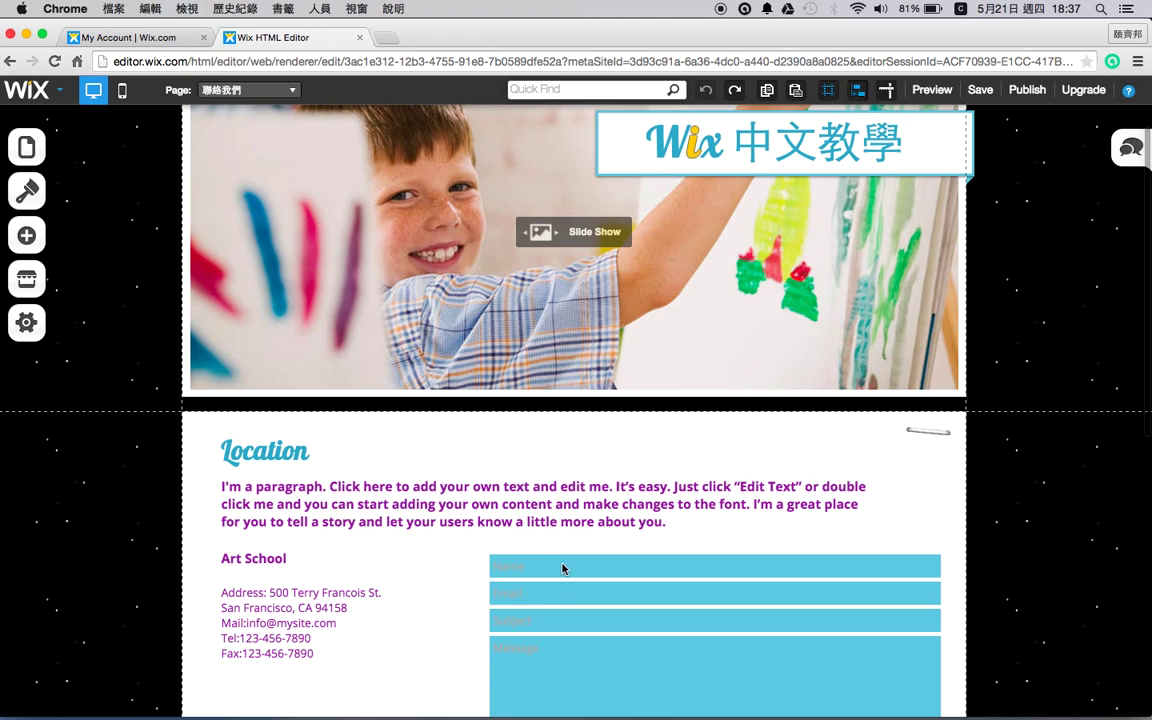
{"action": "left_click", "coordinate": [248, 90]}
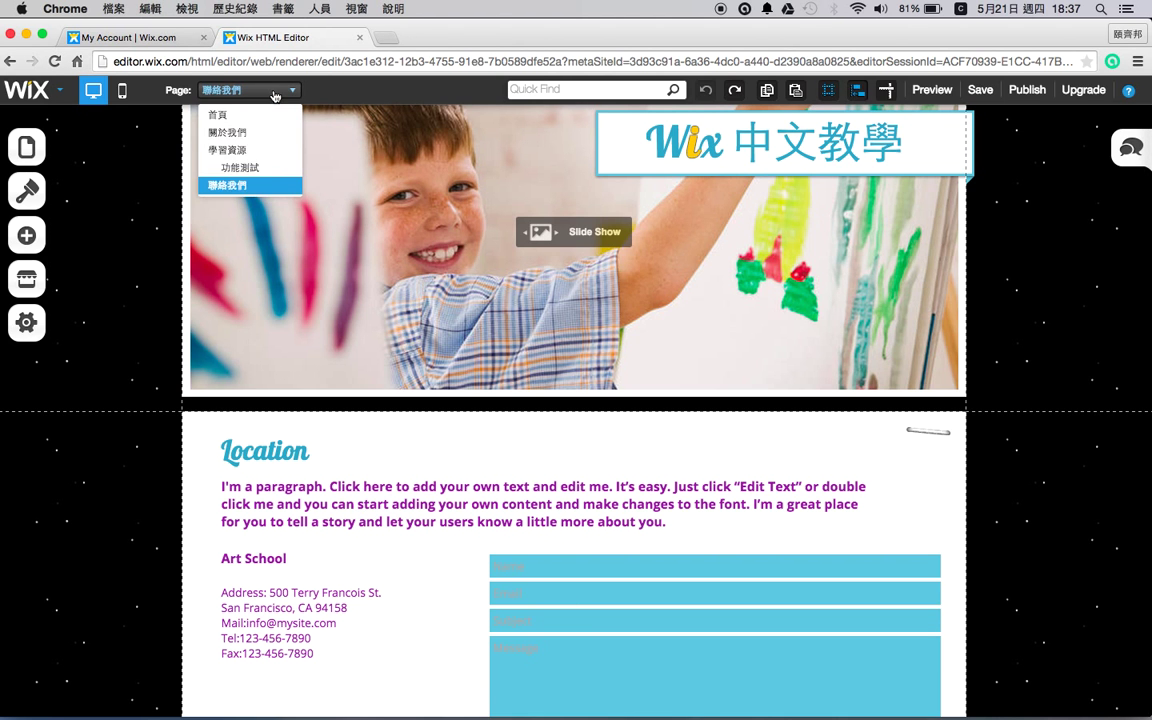
{"action": "left_click", "coordinate": [270, 151]}
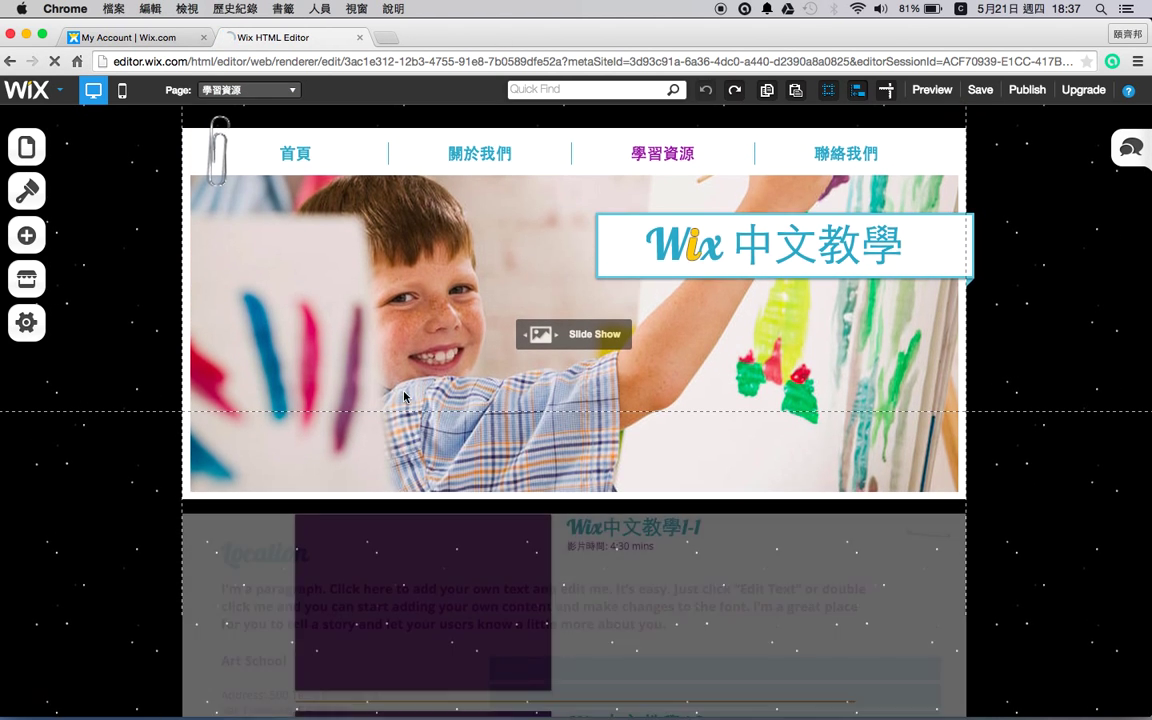
{"action": "left_click", "coordinate": [252, 90]}
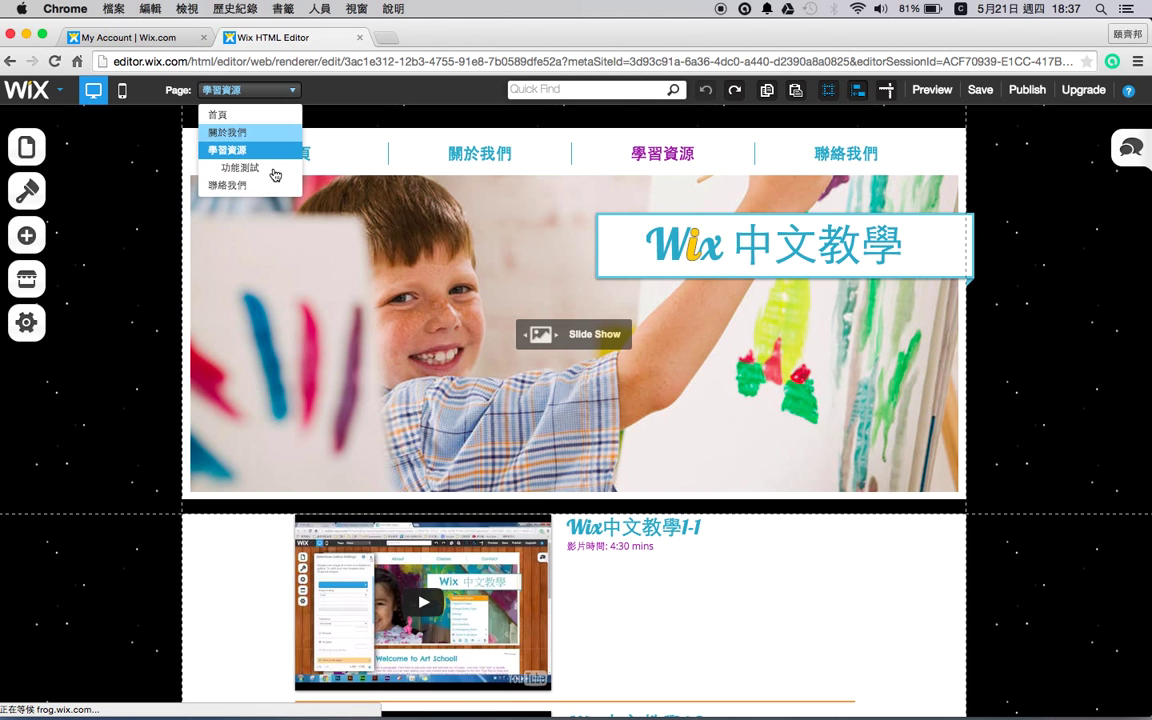
{"action": "left_click", "coordinate": [276, 173]}
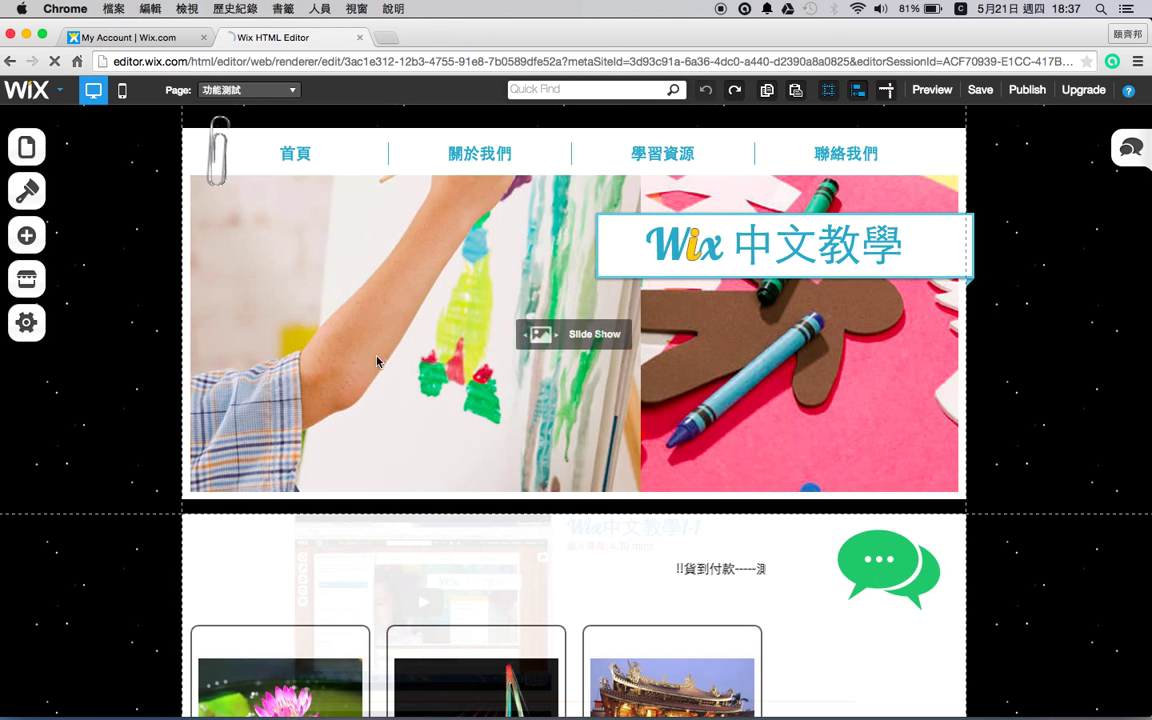
Step: Check the product gallery and its editing options on the 功能測試 page, then dismiss them without changes
{"action": "scroll", "coordinate": [380, 421], "scroll_direction": "down", "scroll_amount": 3}
{"action": "scroll", "coordinate": [380, 421], "scroll_direction": "down", "scroll_amount": 2}
{"action": "left_click", "coordinate": [431, 295]}
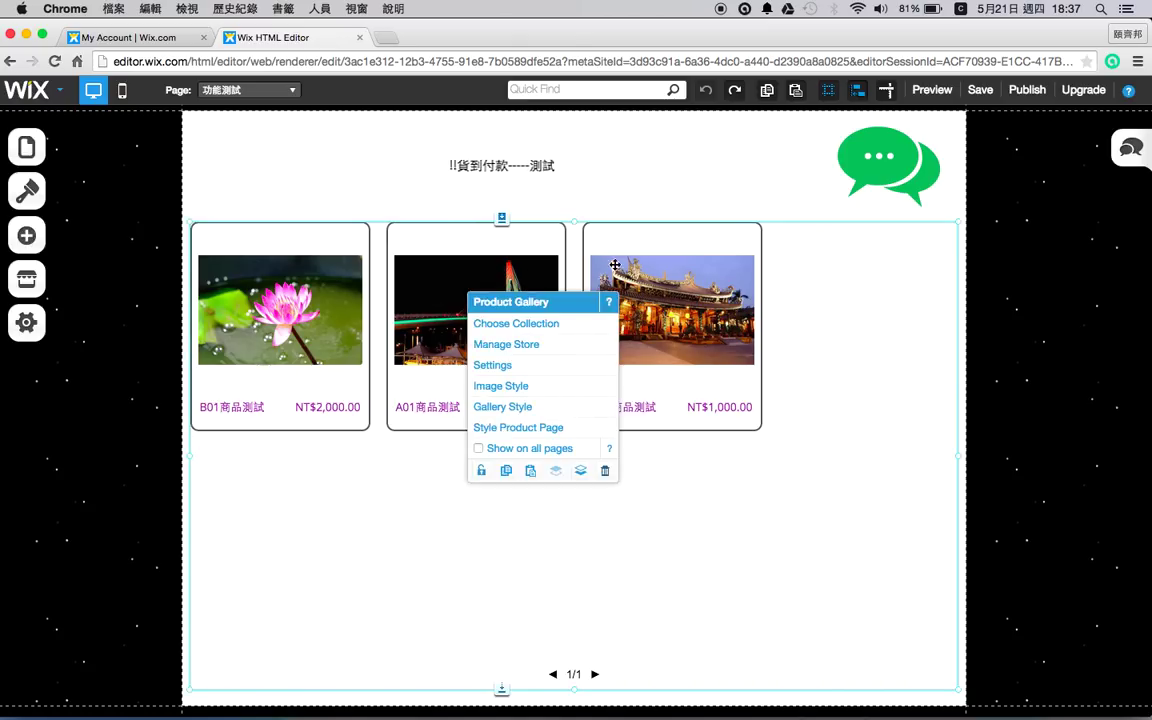
{"action": "left_click", "coordinate": [893, 196]}
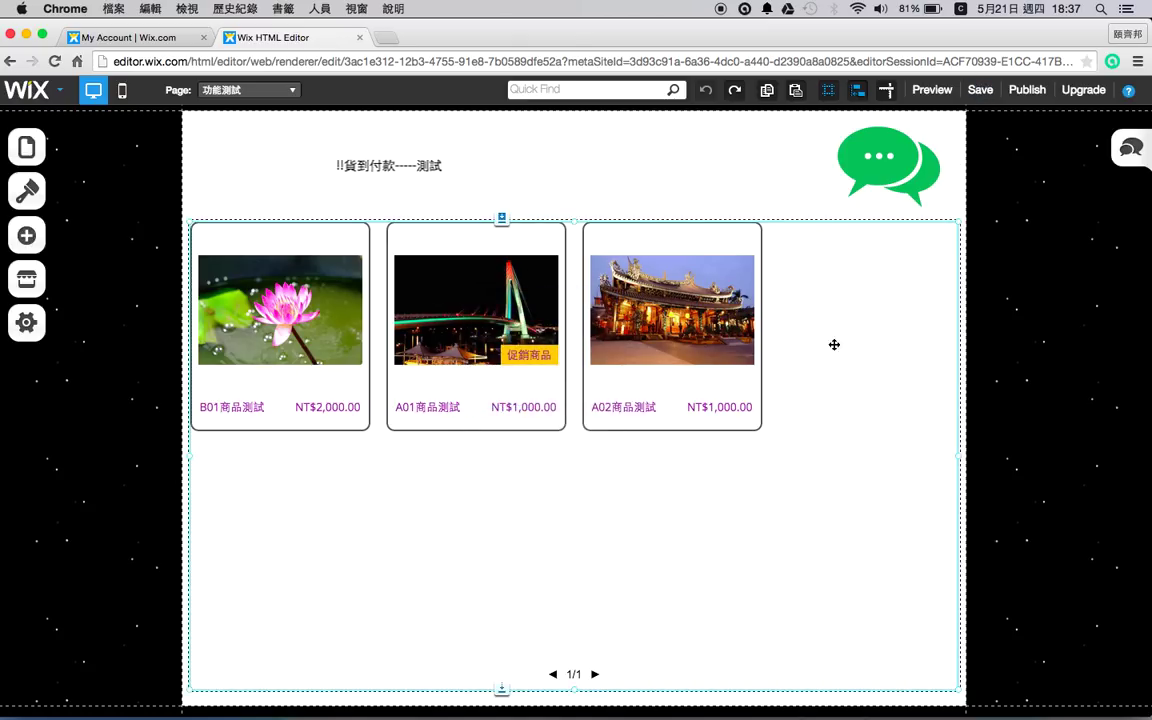